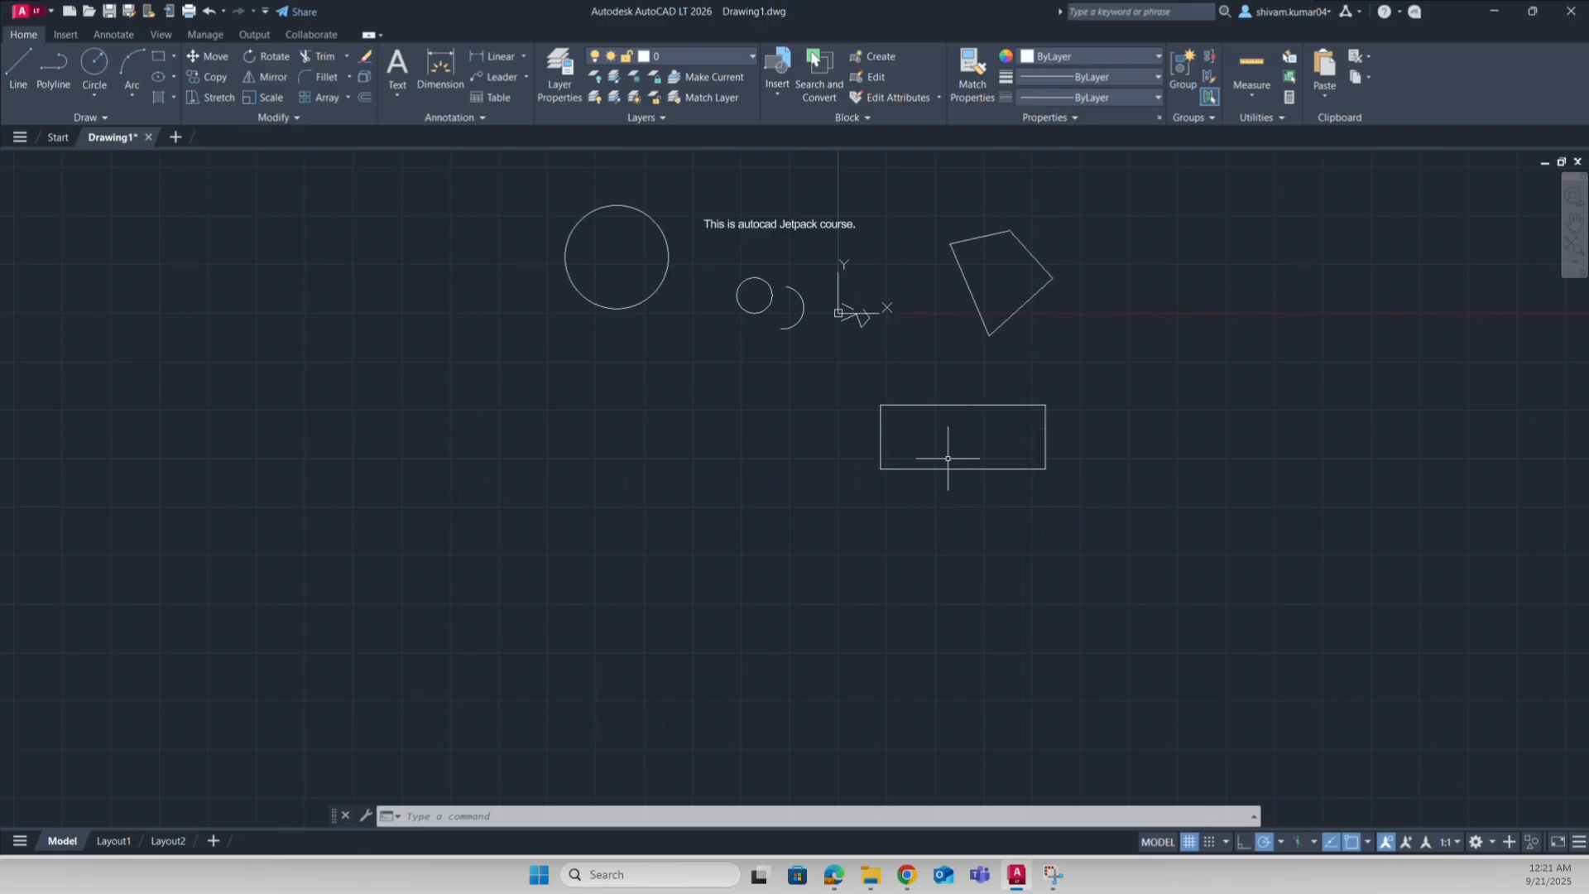
left_click(852, 384)
left_click(1156, 521)
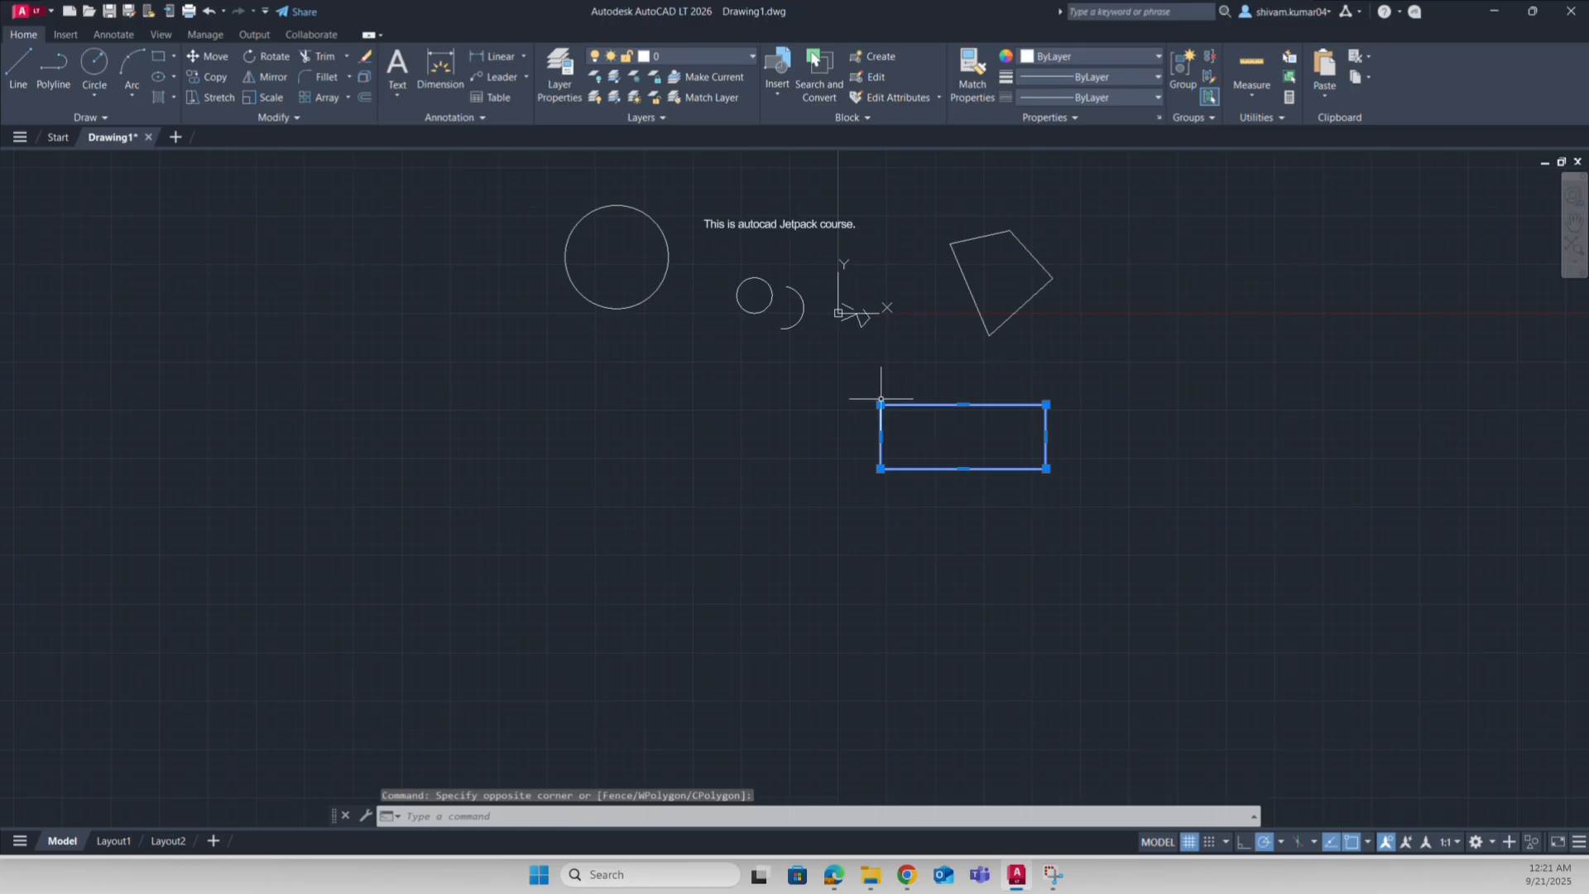
left_click(880, 404)
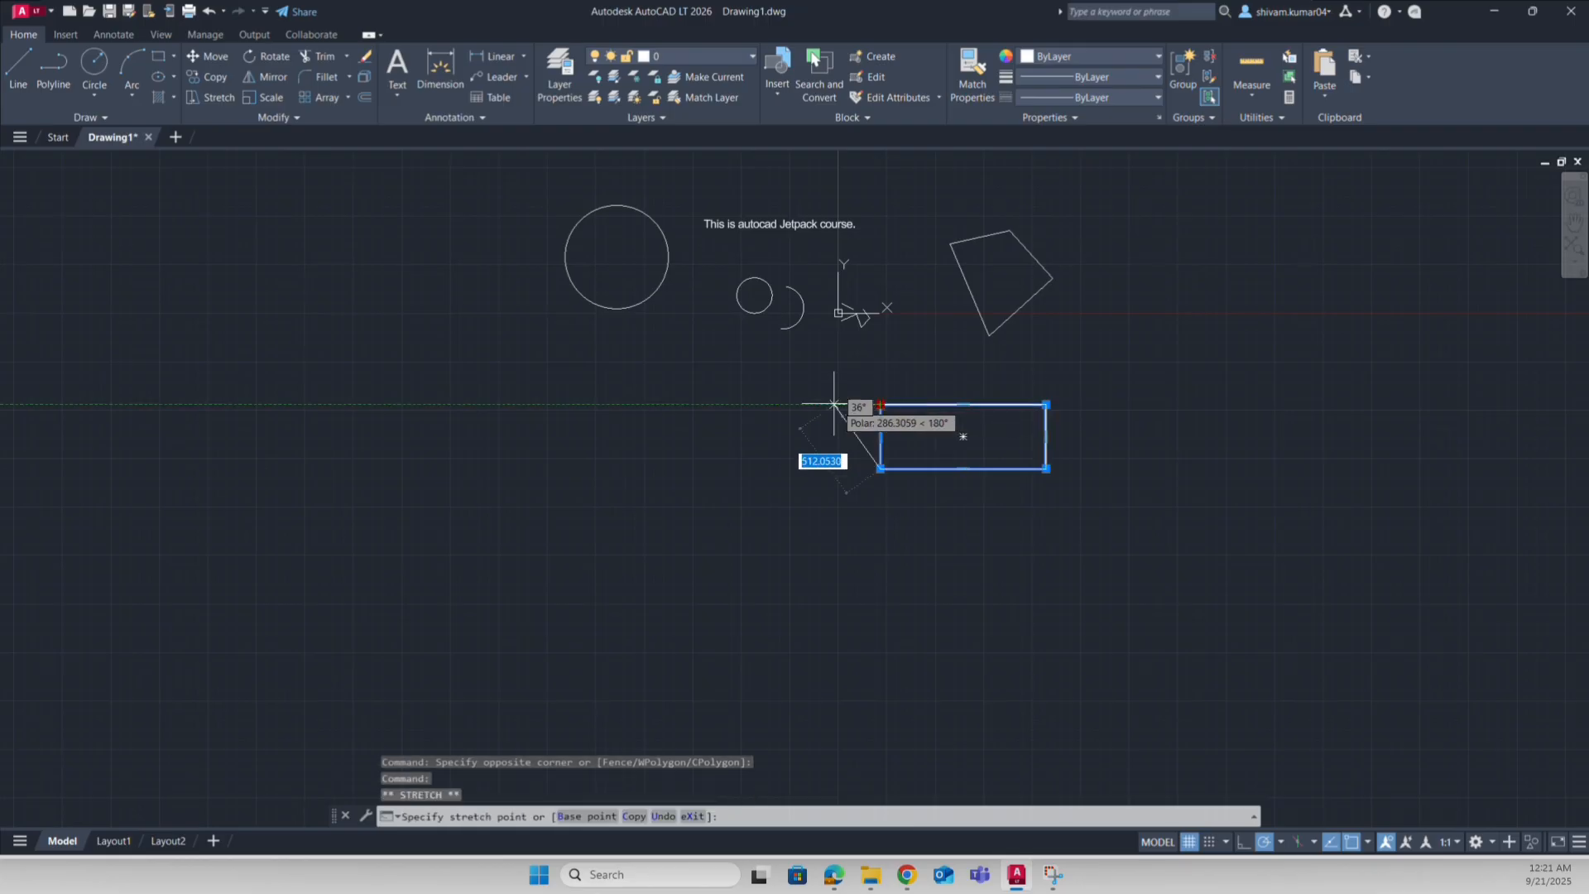
left_click(645, 404)
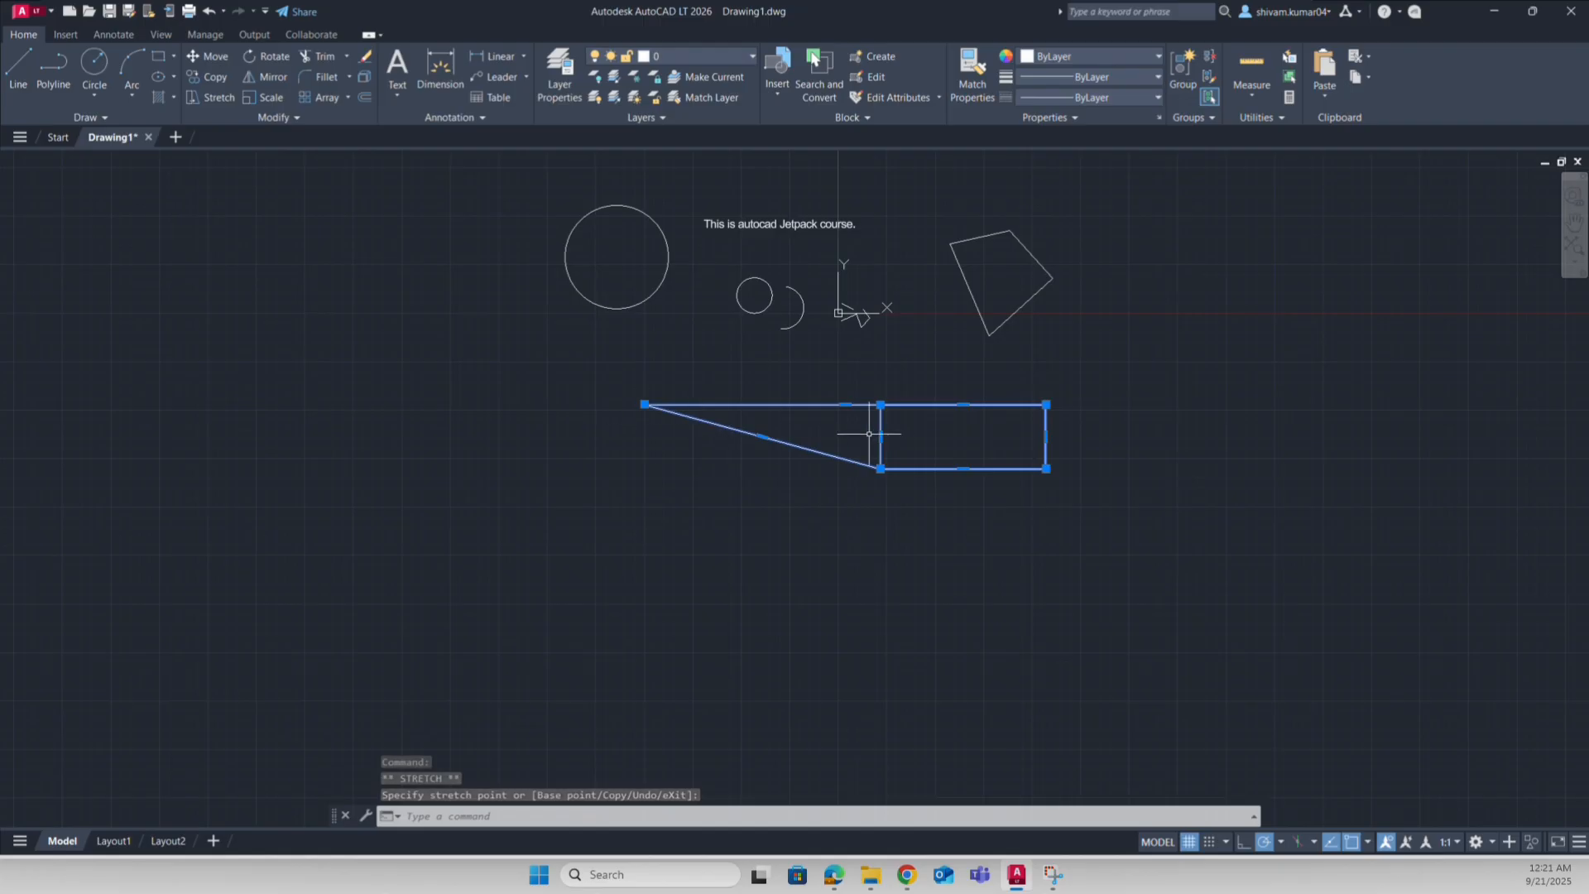
key("Escape")
key("ctrl+z")
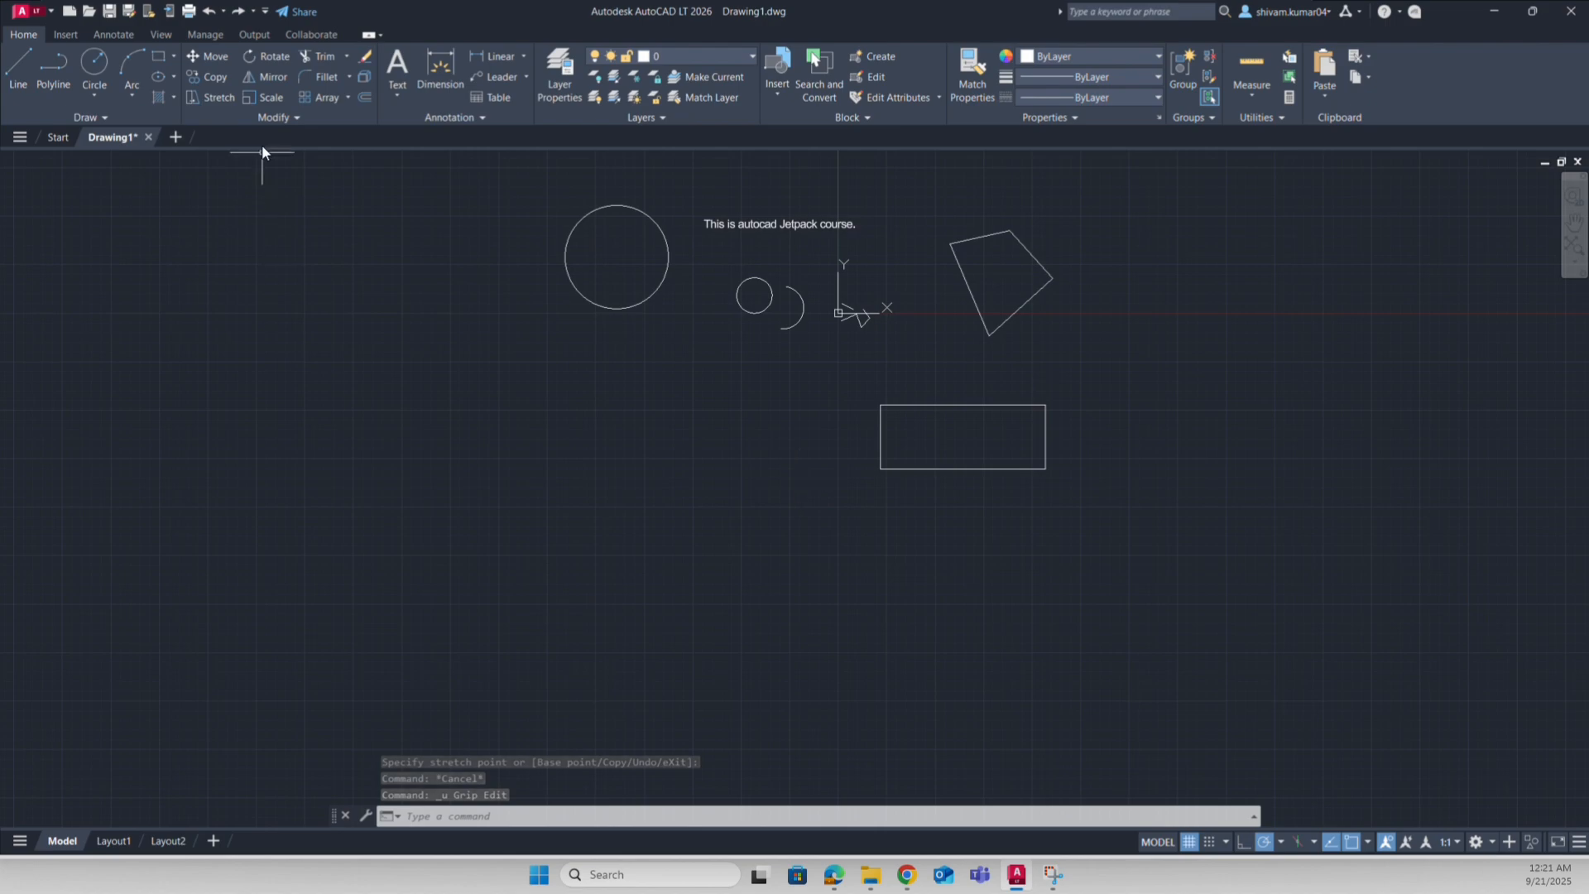
Step: Move the rectangle from its centre base point to the upper left of the drawing
left_click(216, 56)
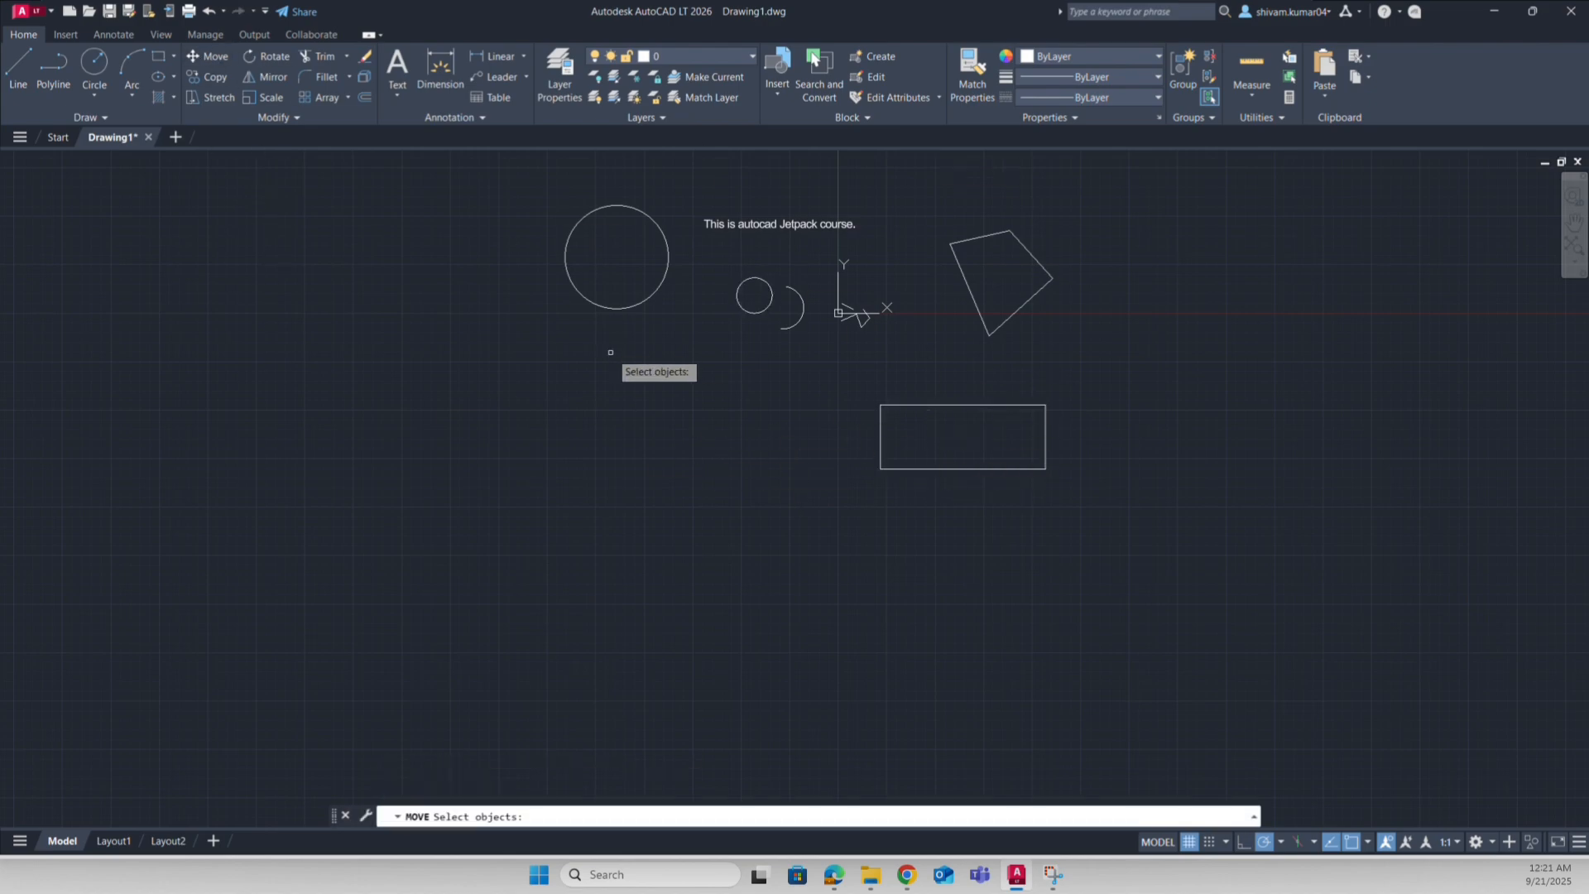
left_click(954, 469)
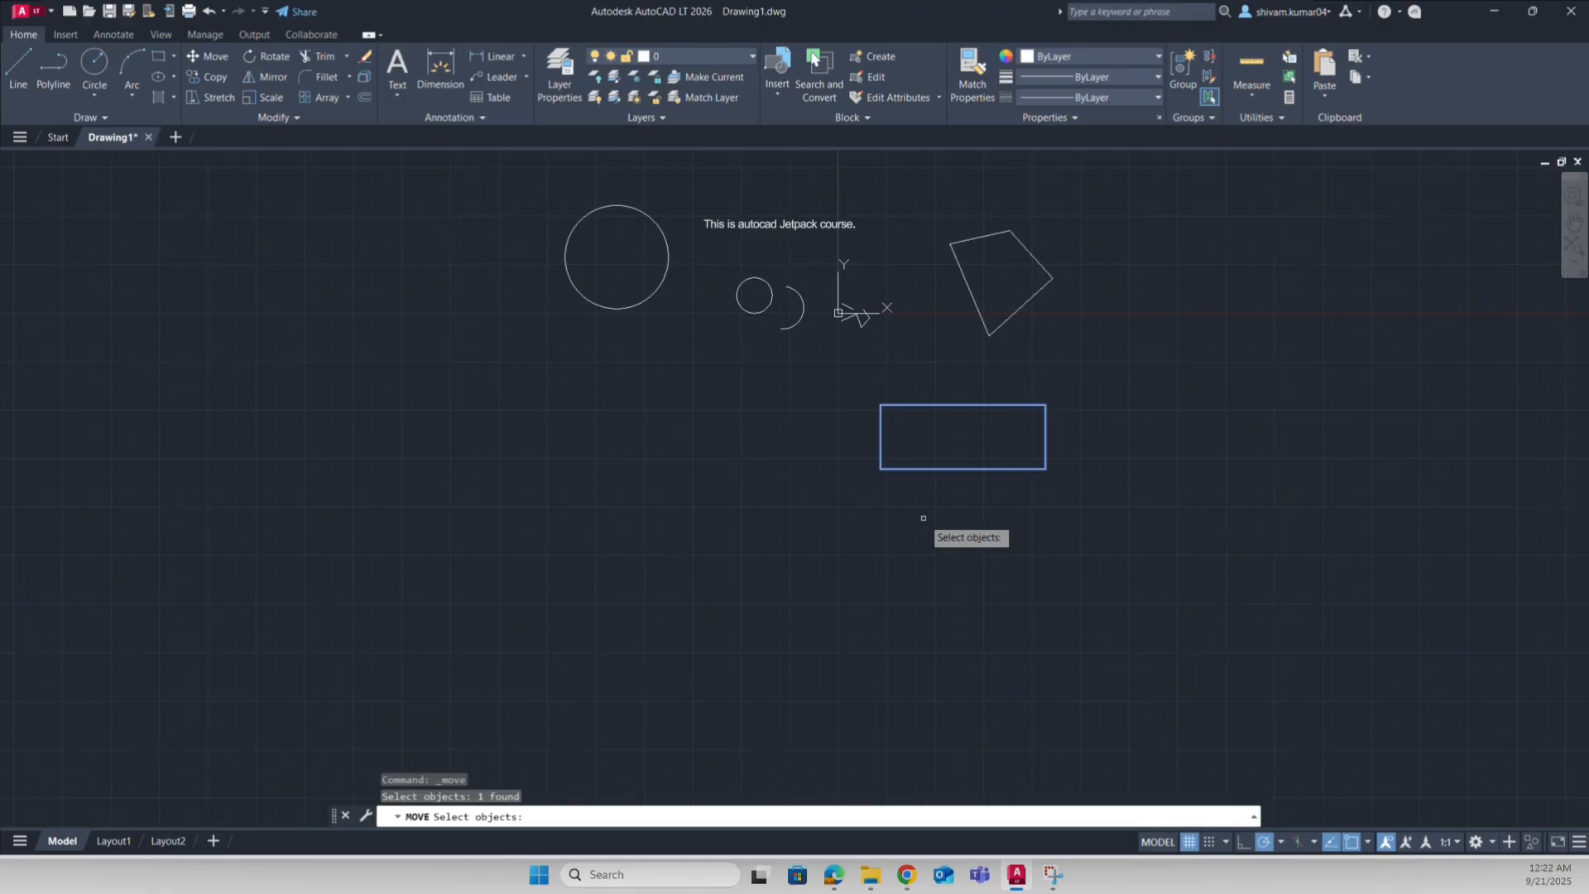
key("Return")
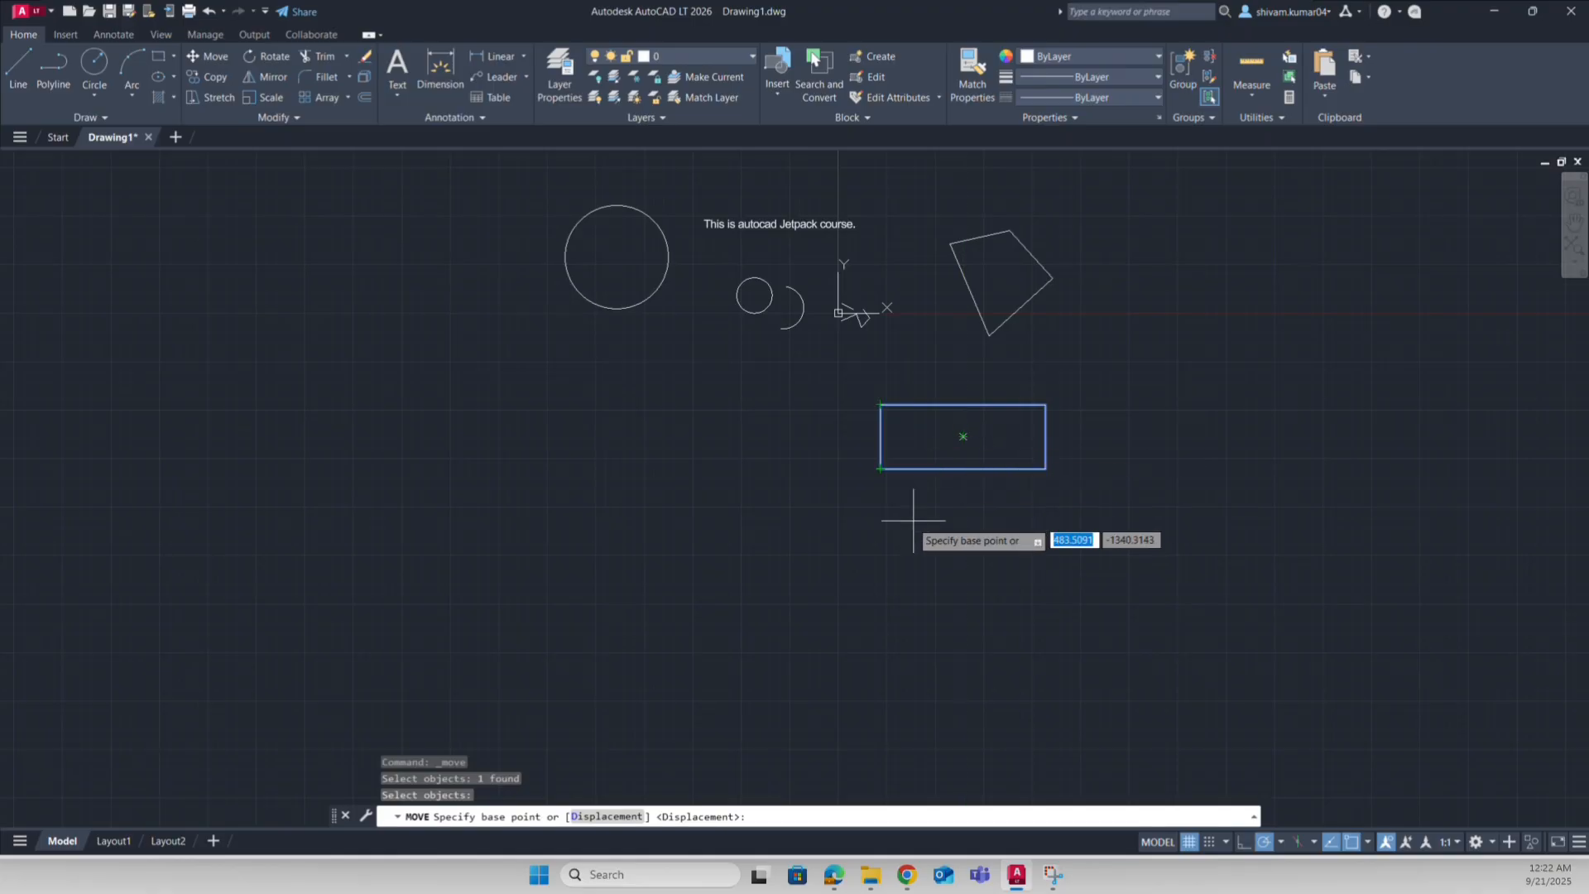
left_click(962, 436)
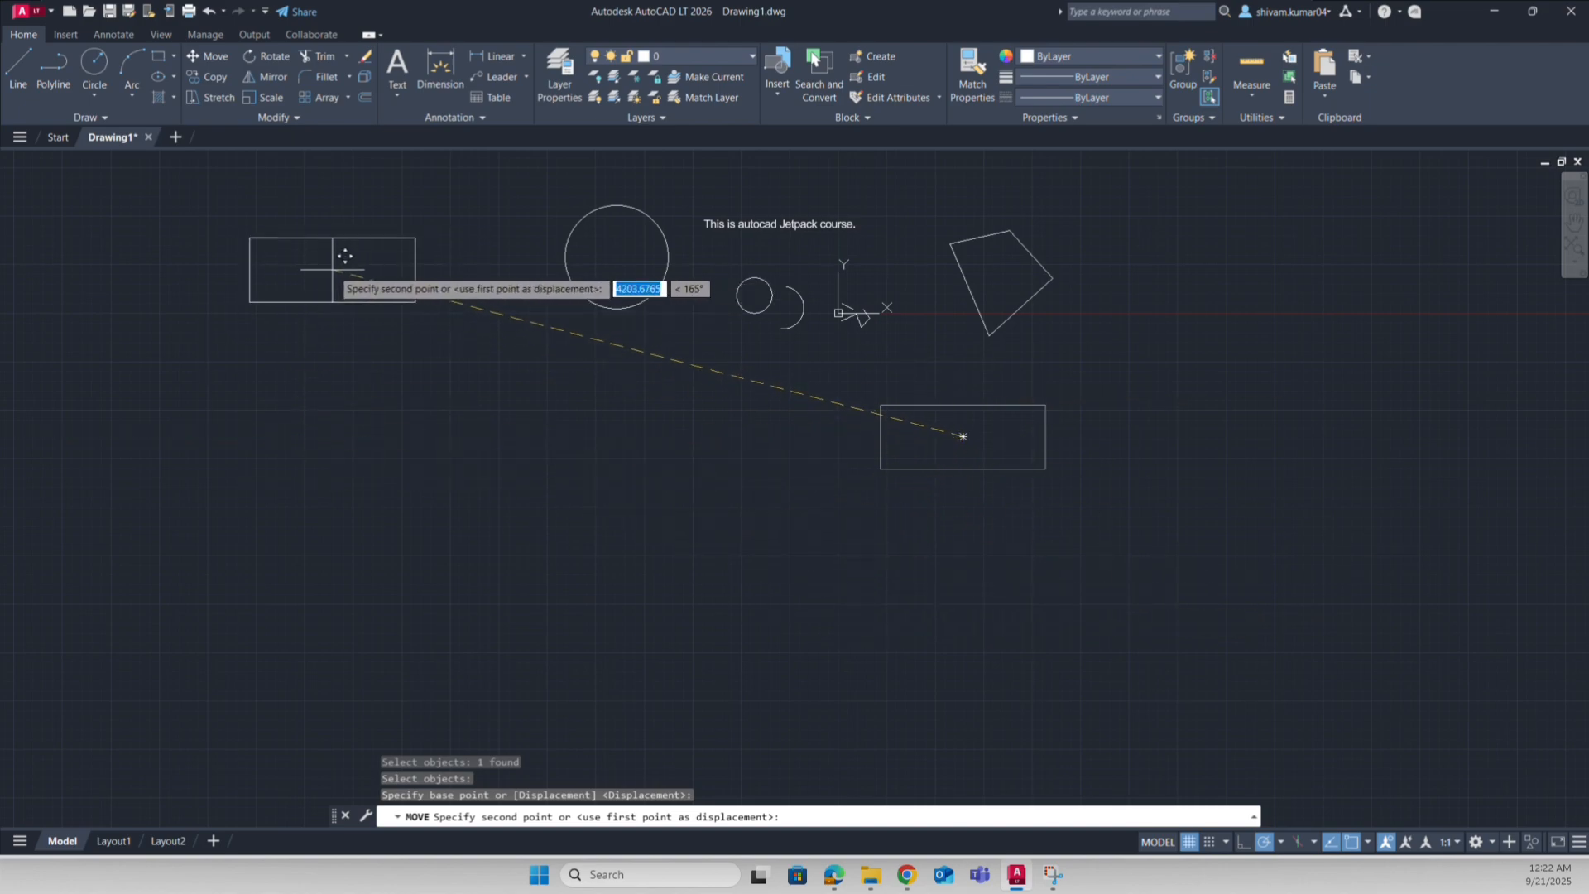
left_click(370, 256)
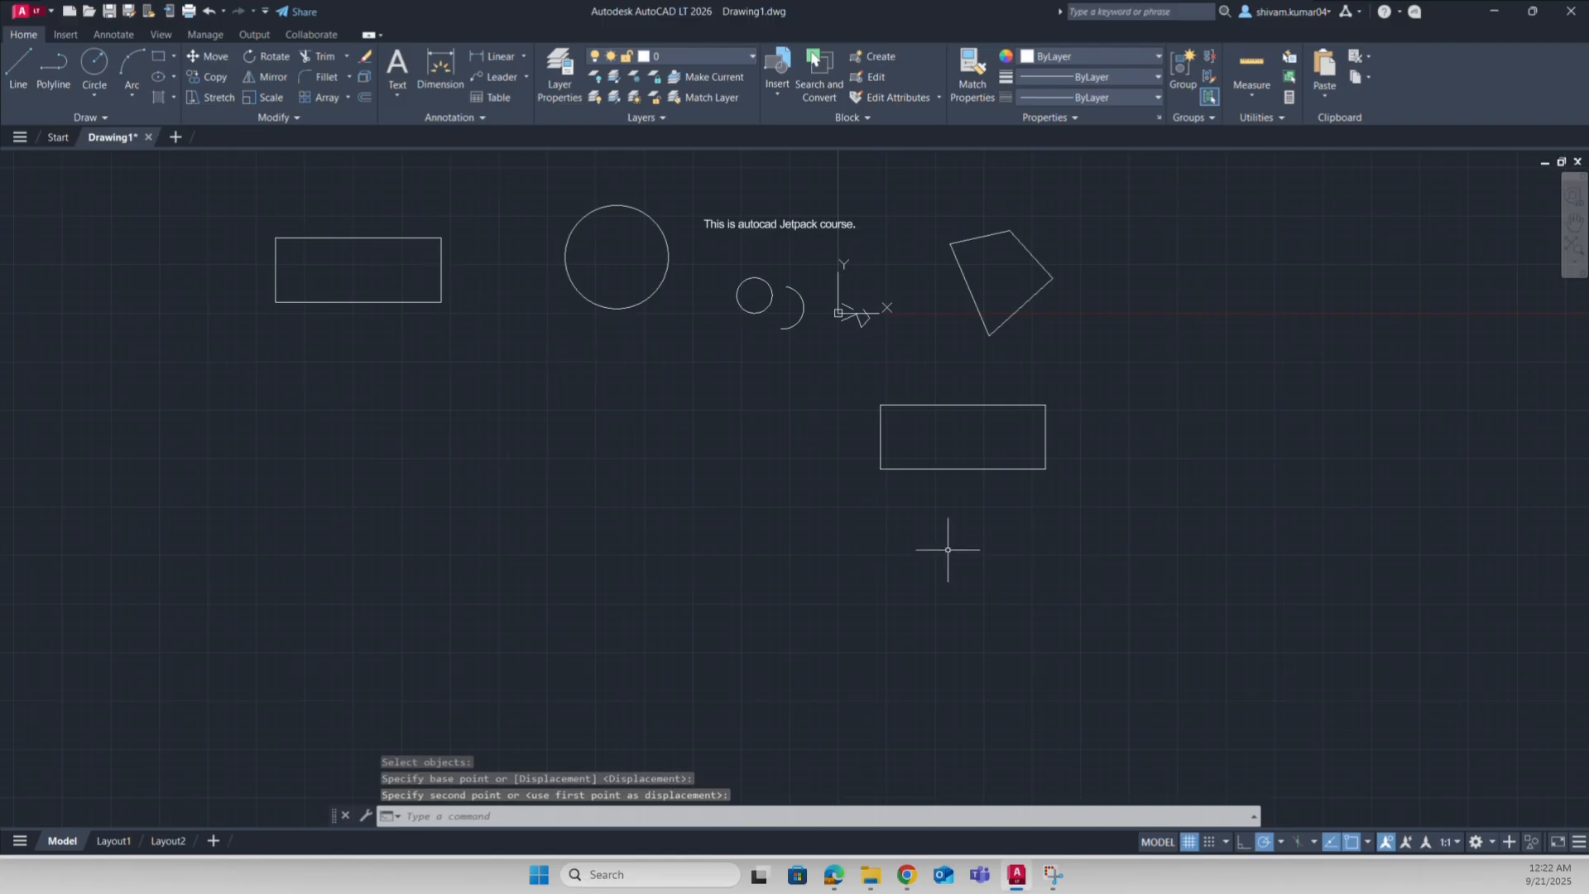
Step: Move the middle rectangle lower and to the right with M
left_click(957, 500)
left_click(956, 455)
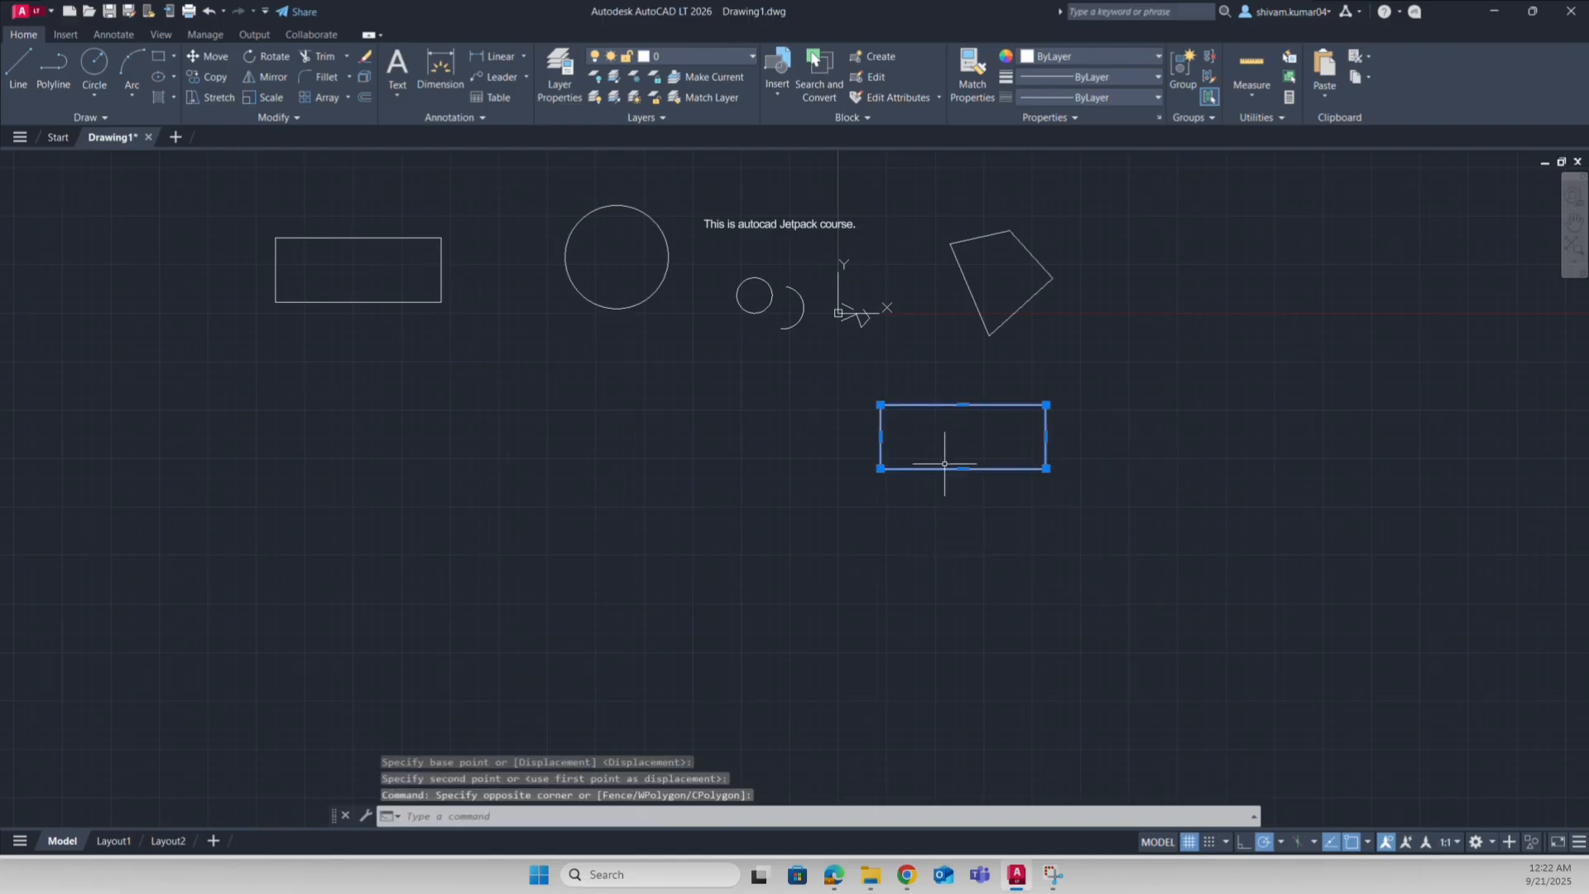
type("m")
key("Return")
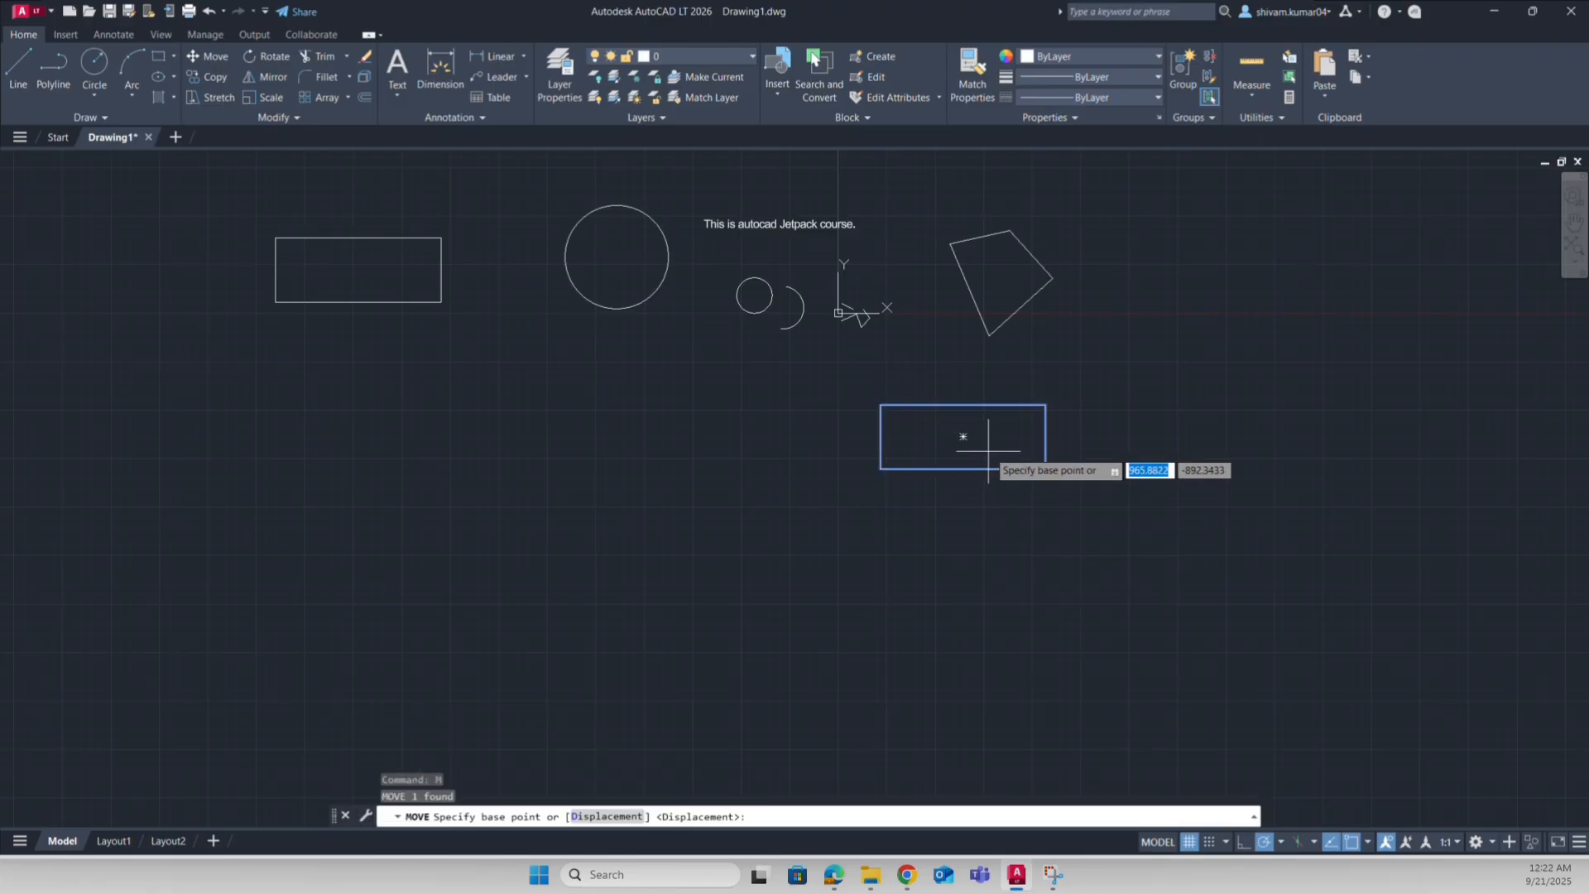
left_click(962, 436)
left_click(1162, 552)
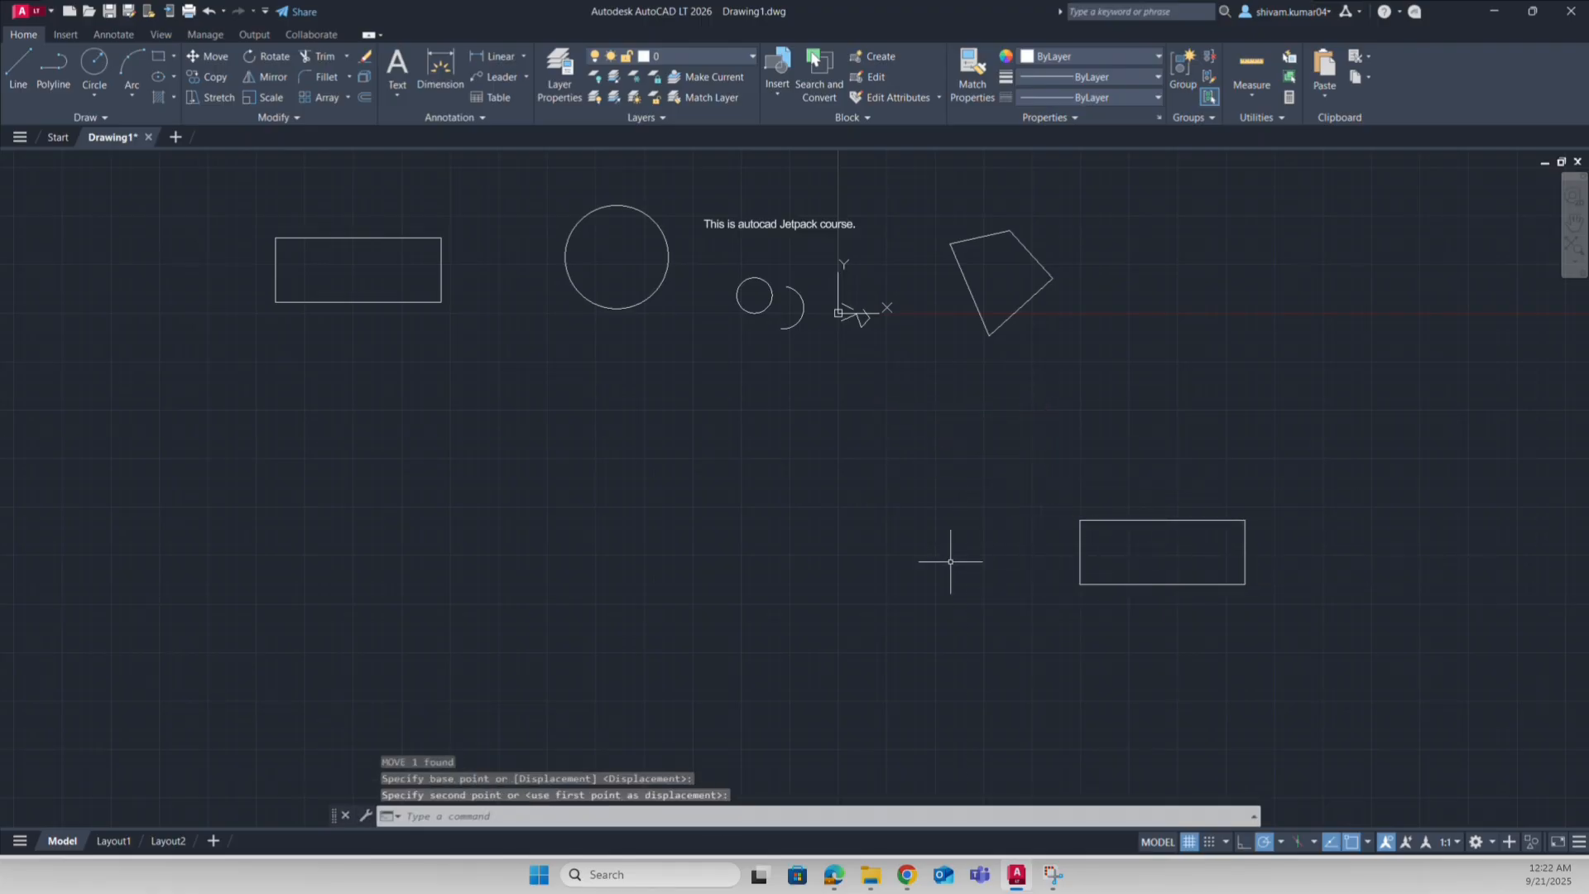
Step: Move the lower-right rectangle to just below the drawing centre
left_click(206, 56)
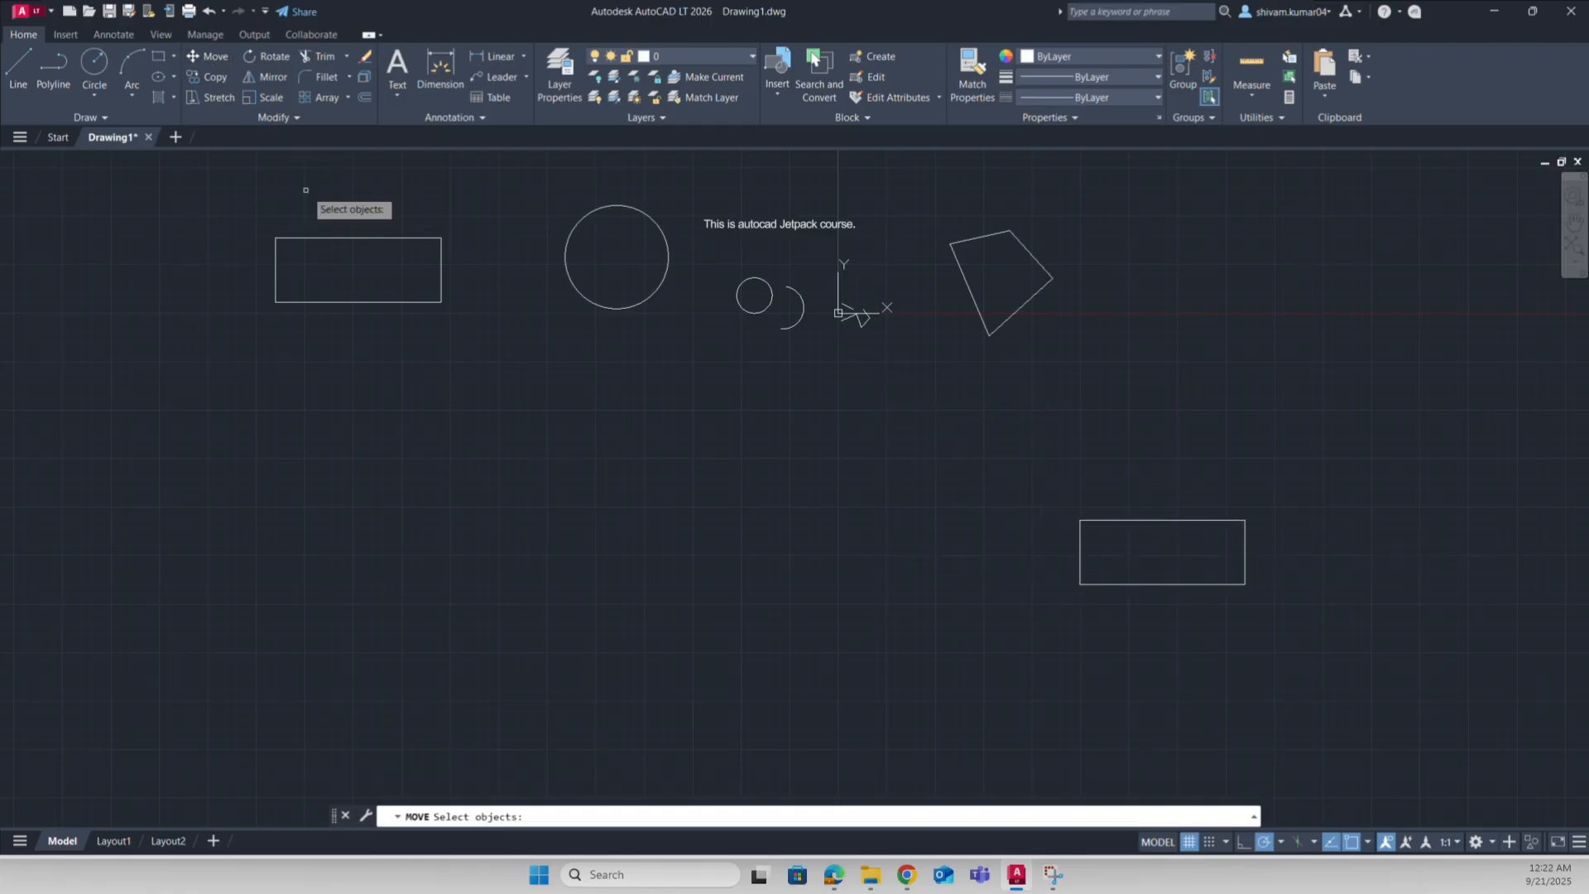
left_click(1178, 584)
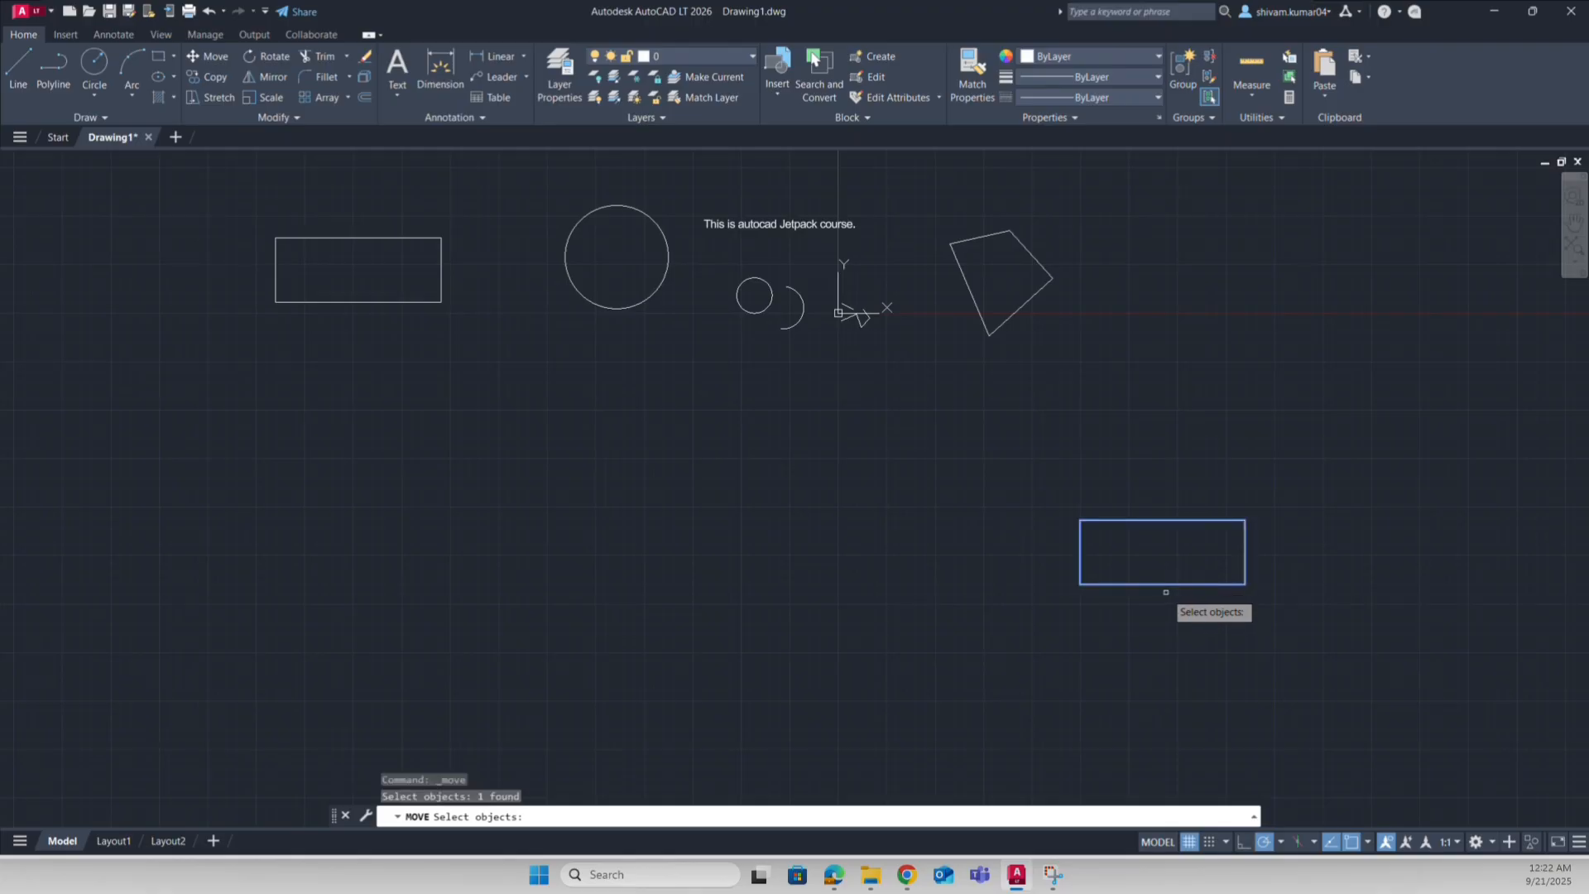
key("Return")
left_click(1163, 552)
left_click(845, 481)
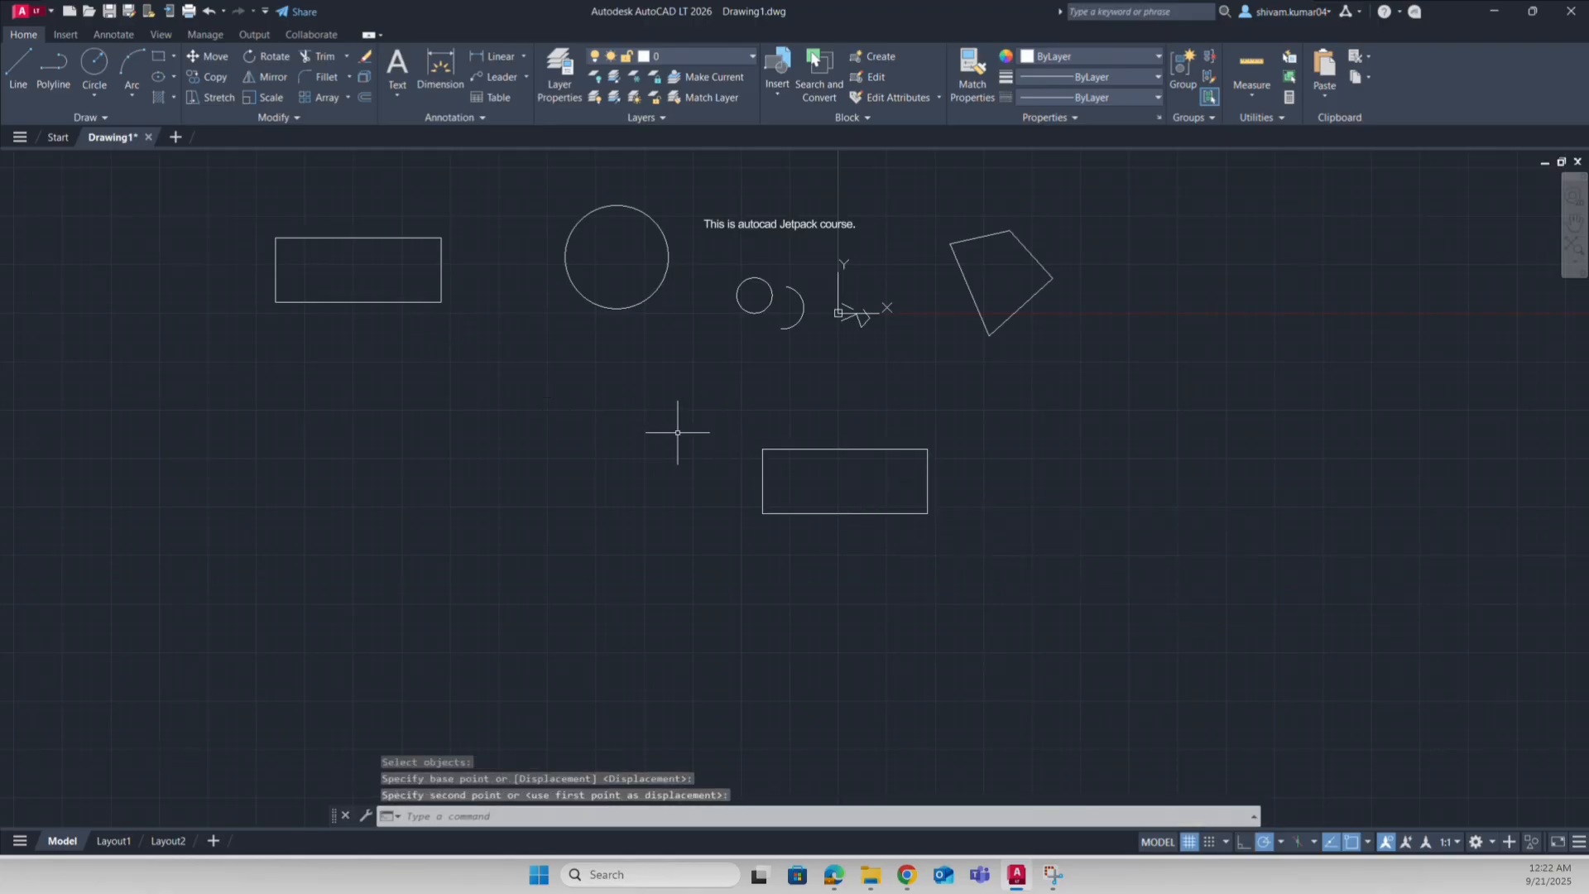
Step: Move the upper-left rectangle beside the right of the four-sided shape
left_click(206, 56)
left_click(440, 301)
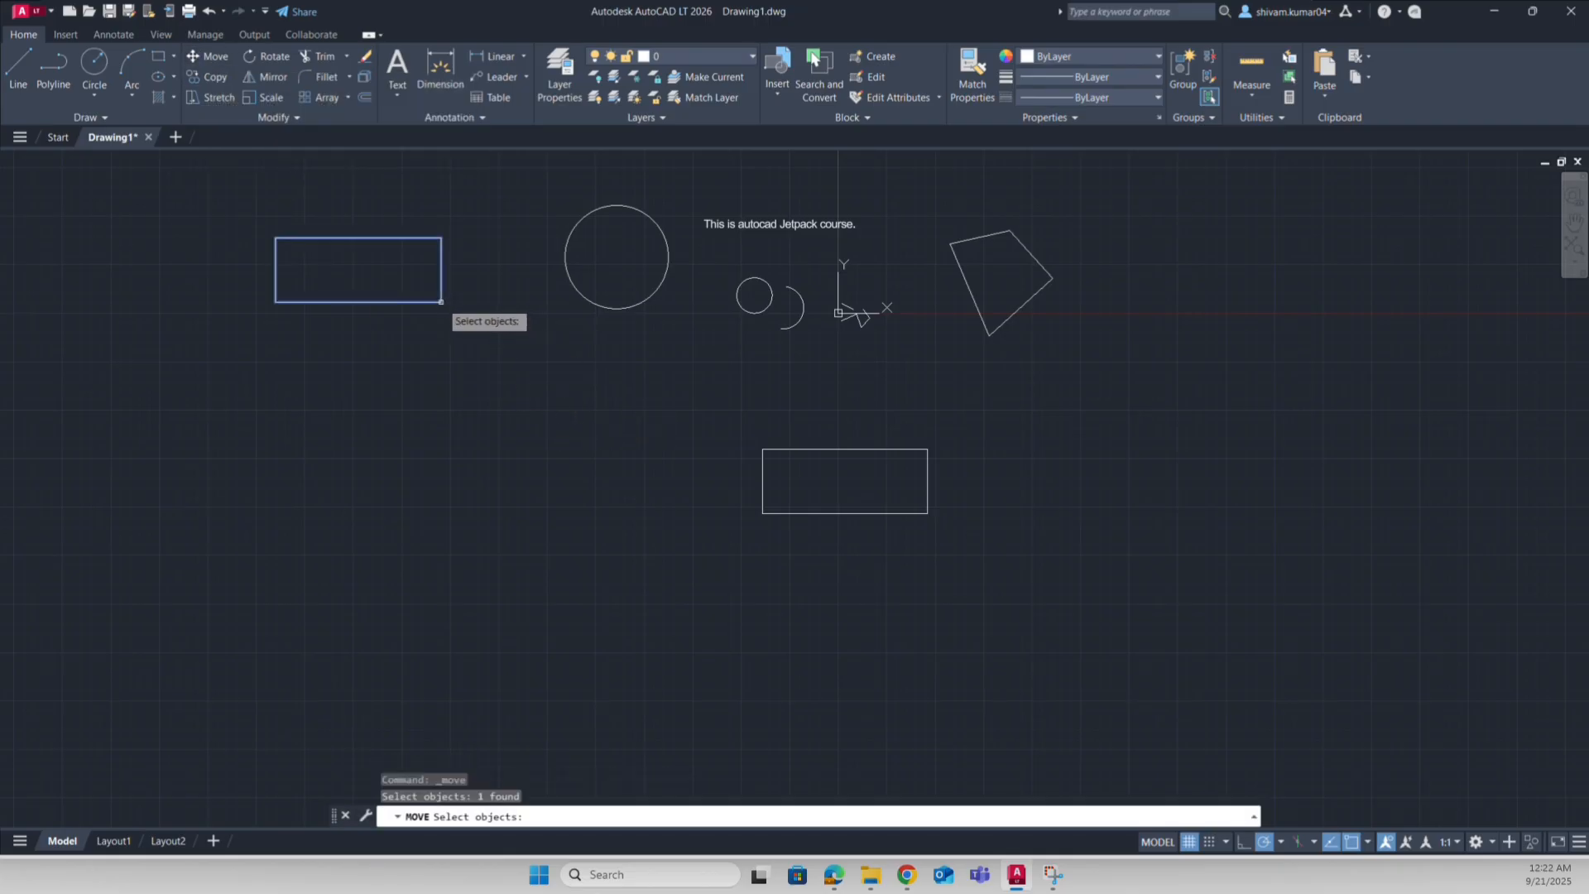
key("Return")
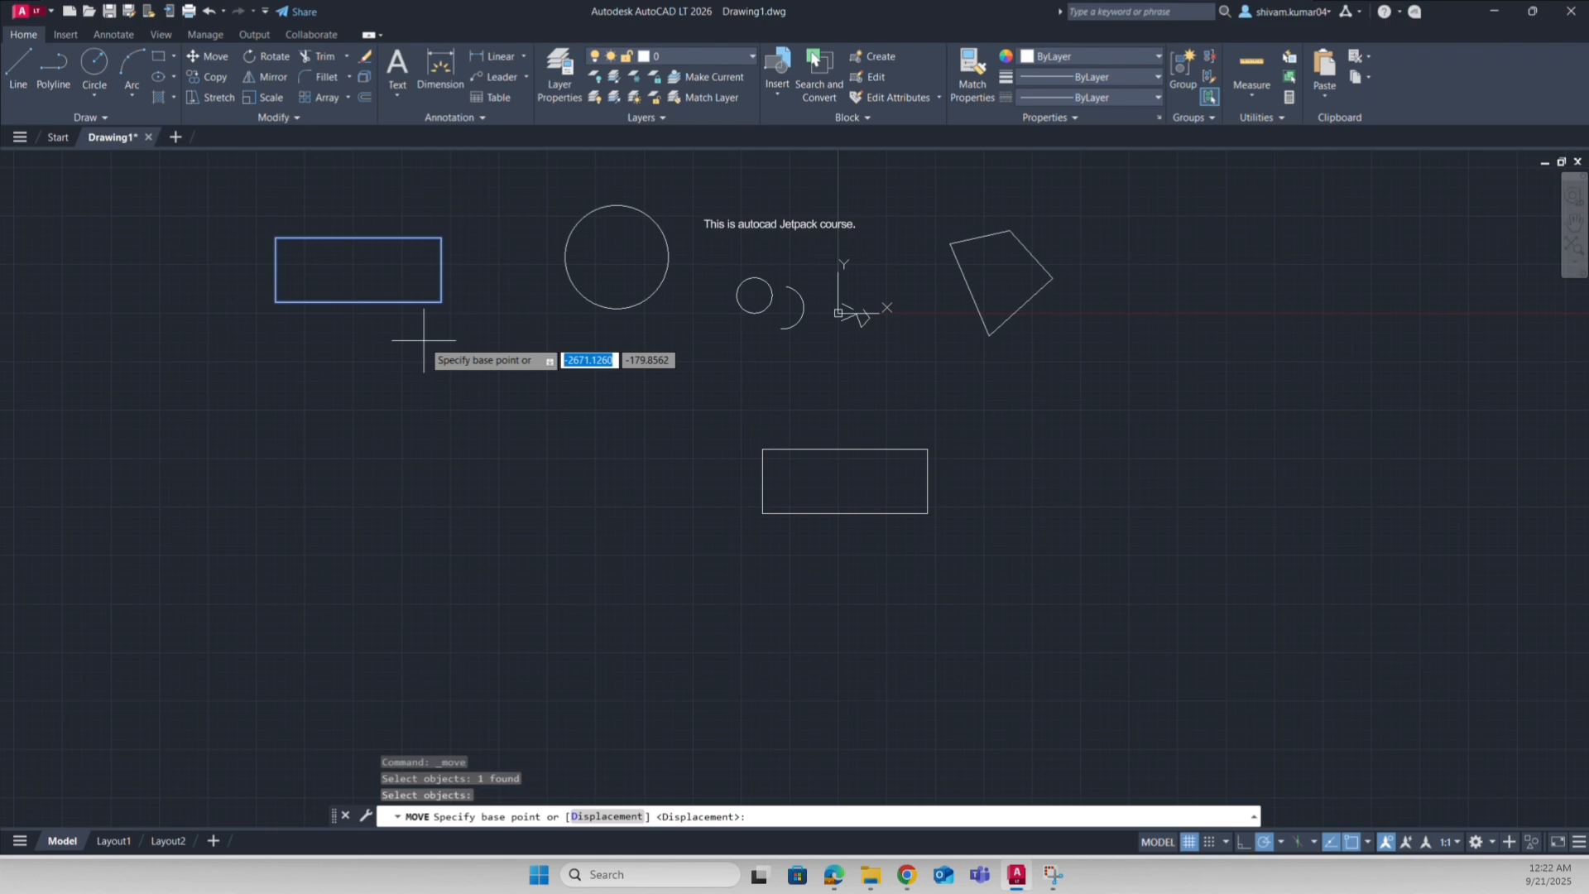
left_click(358, 270)
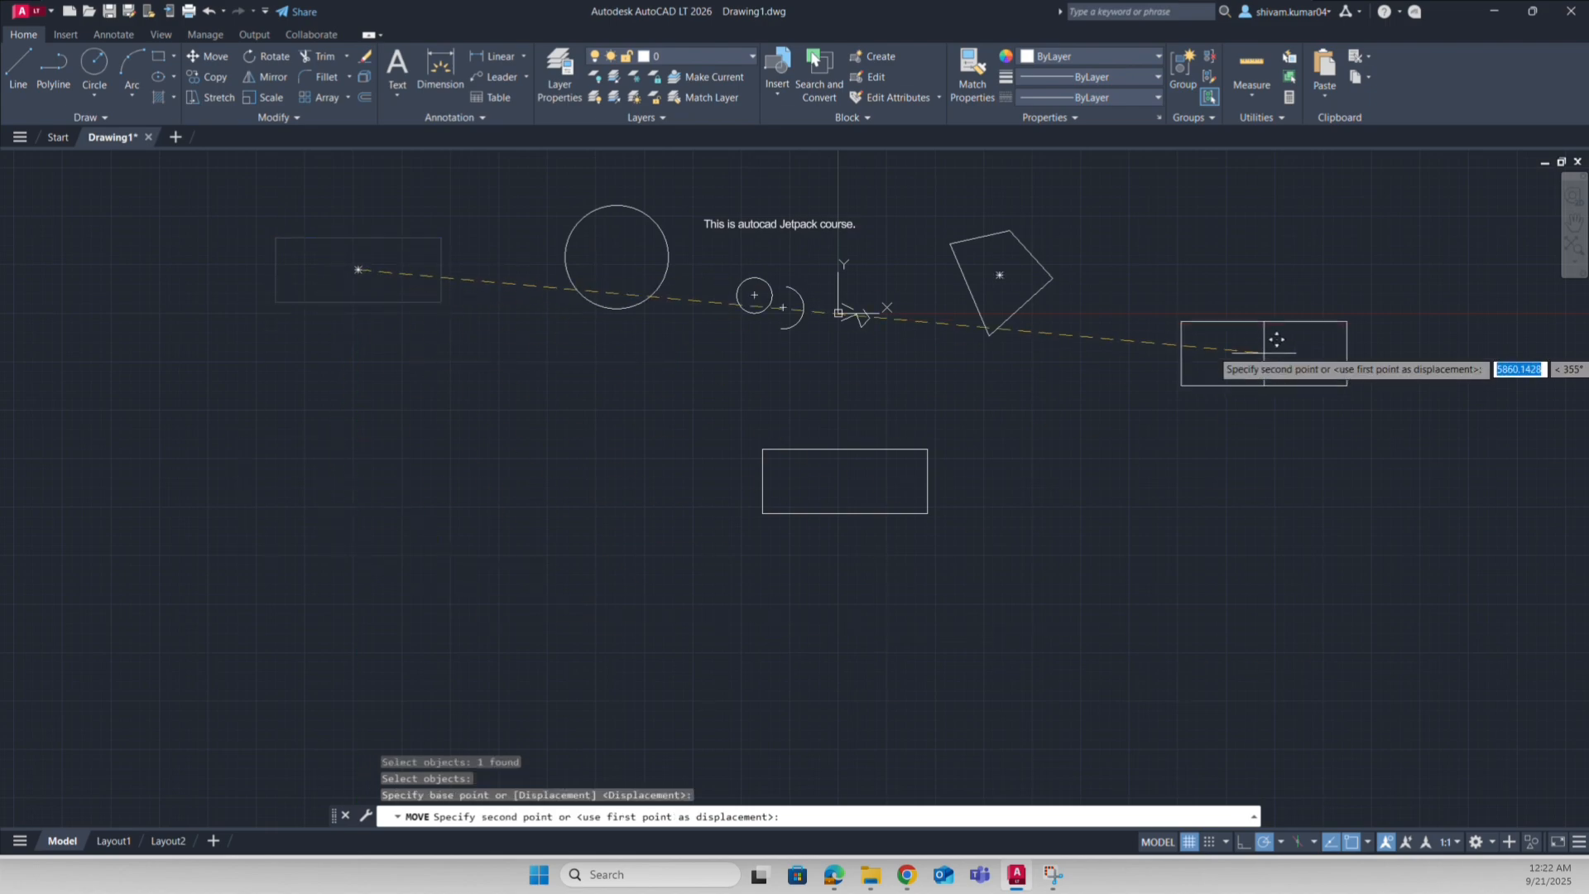
left_click(1259, 377)
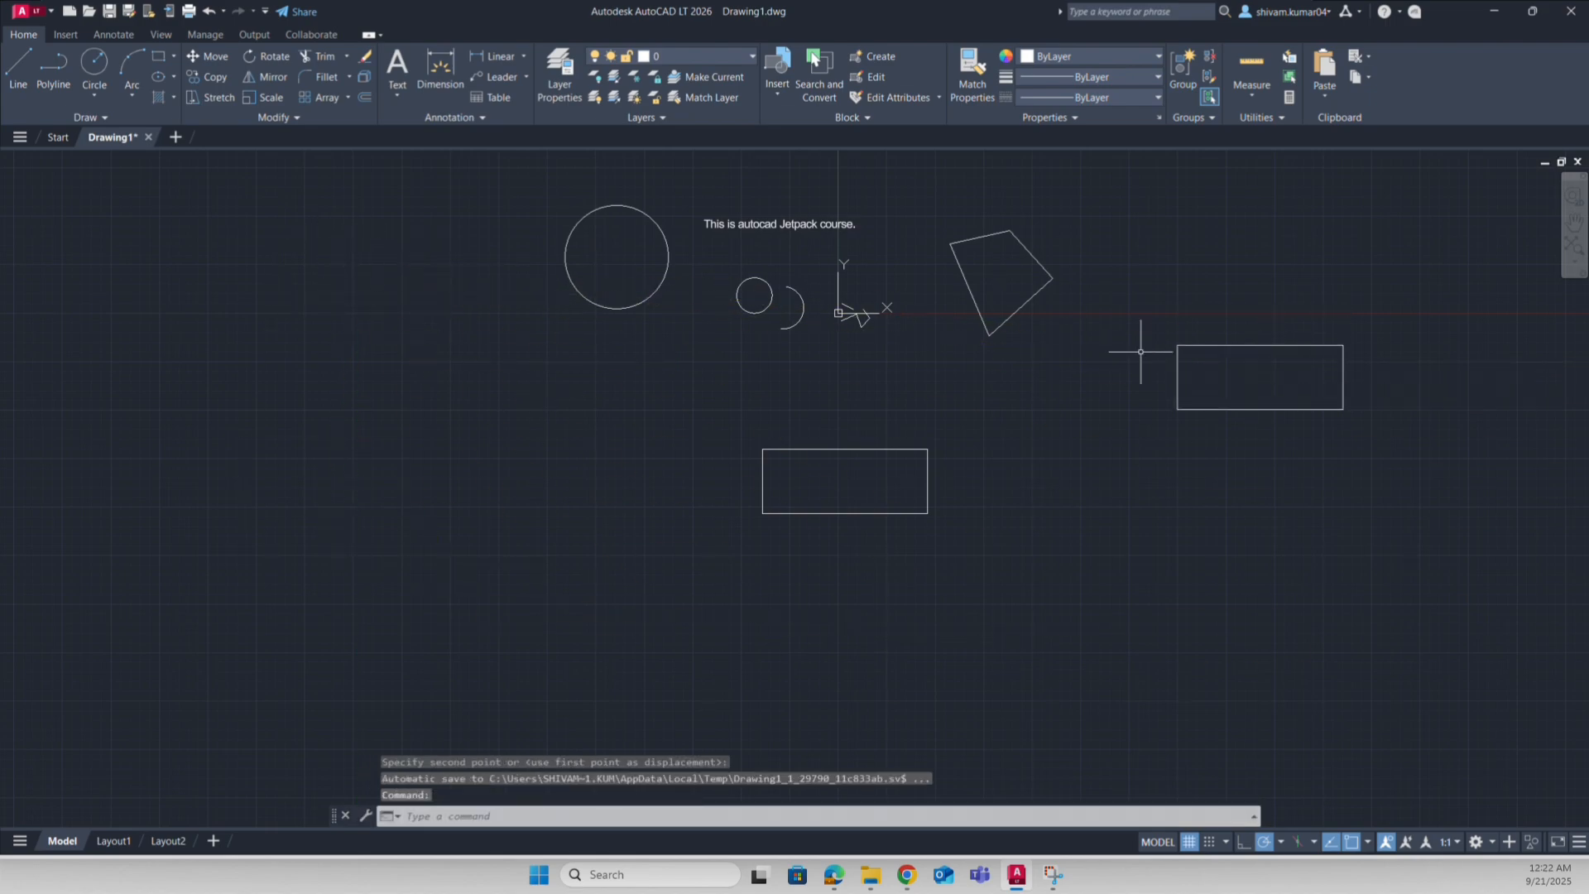
Step: Copy the large circle with Ctrl+C and paste the duplicate at the far left of the drawing
left_click_drag(220, 230, 422, 398)
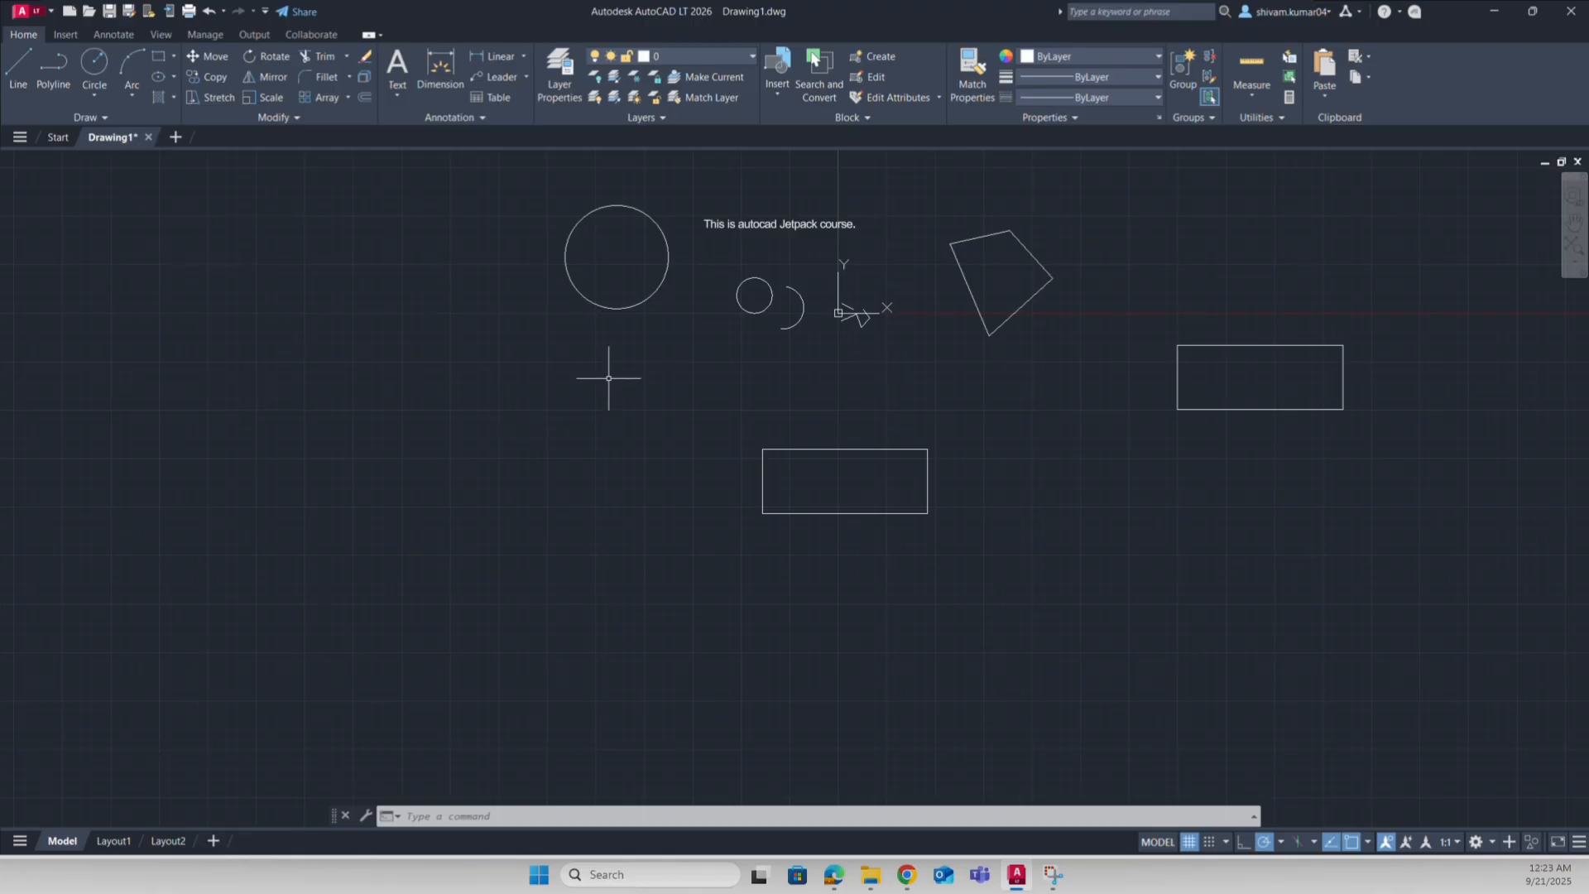
left_click(657, 358)
left_click(618, 287)
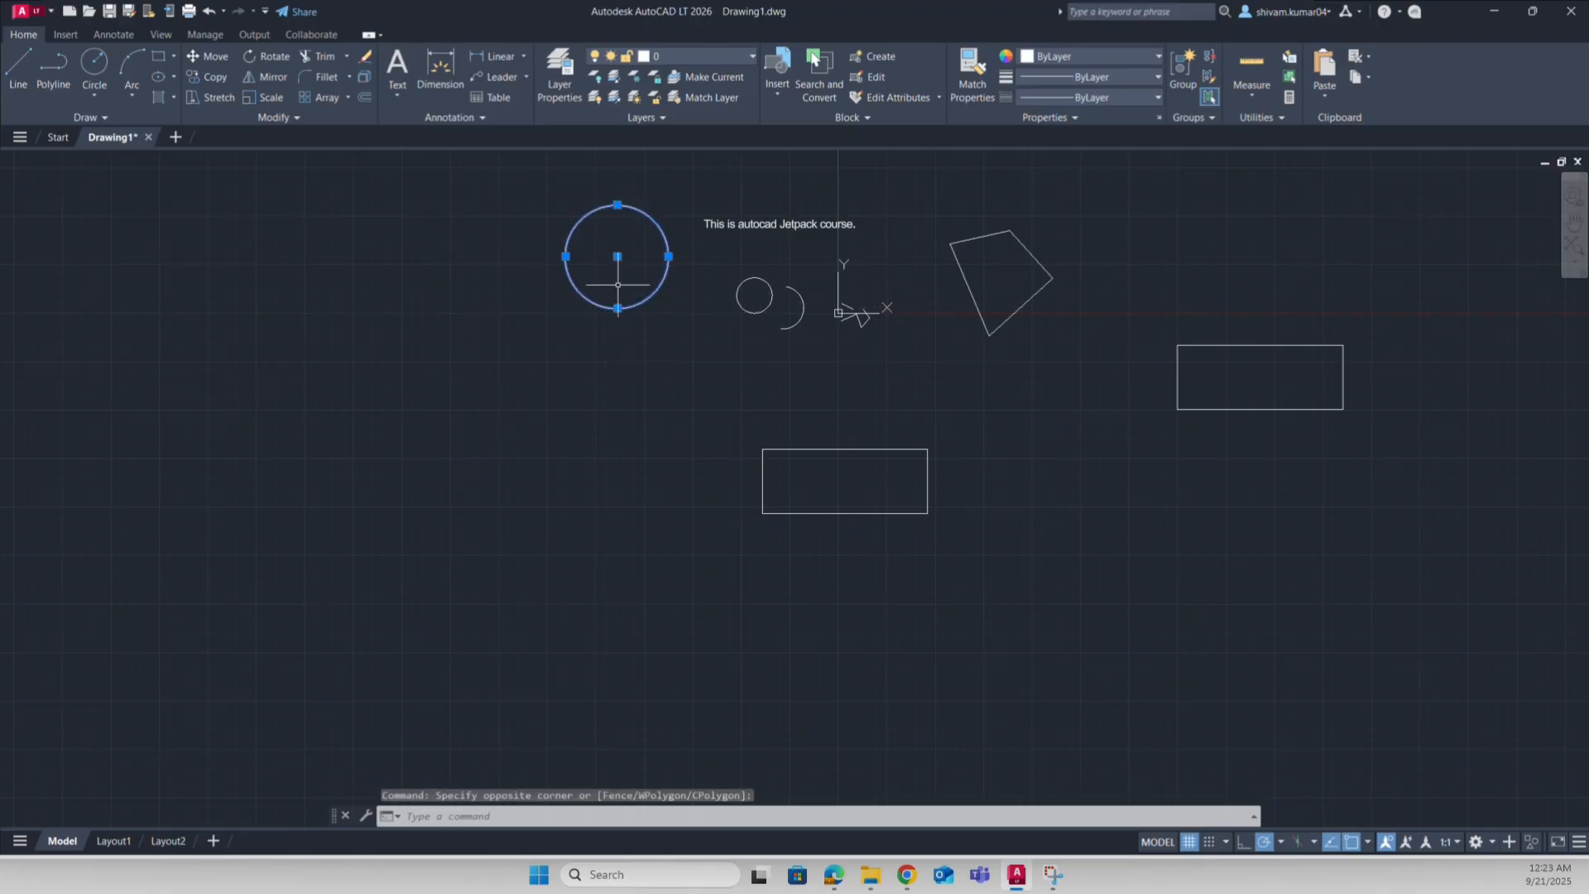
key("ctrl+c")
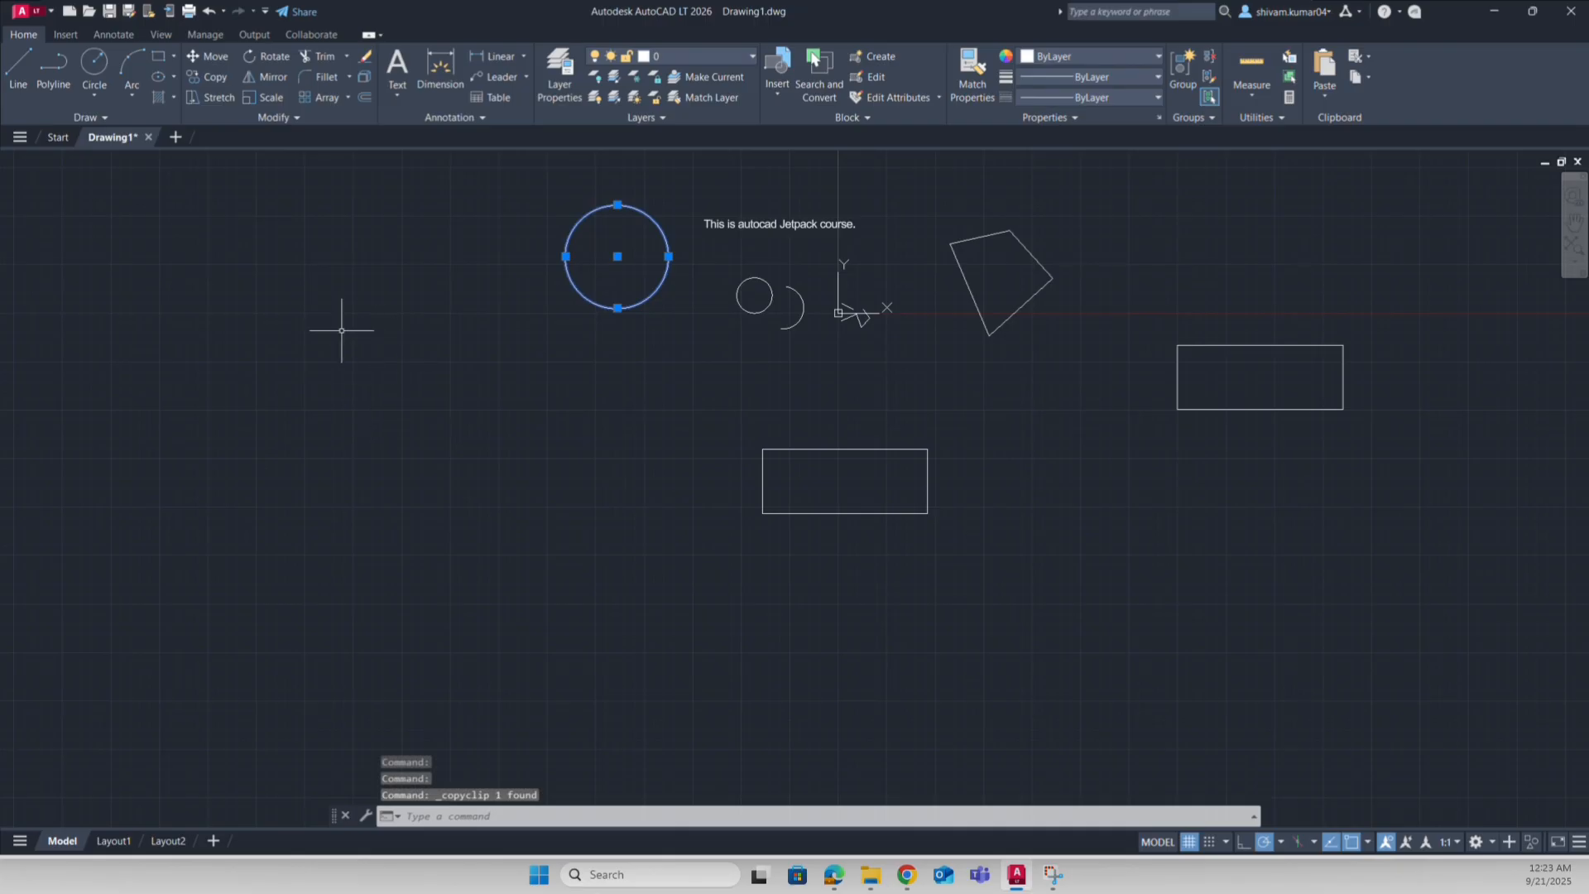
key("ctrl+v")
left_click(234, 345)
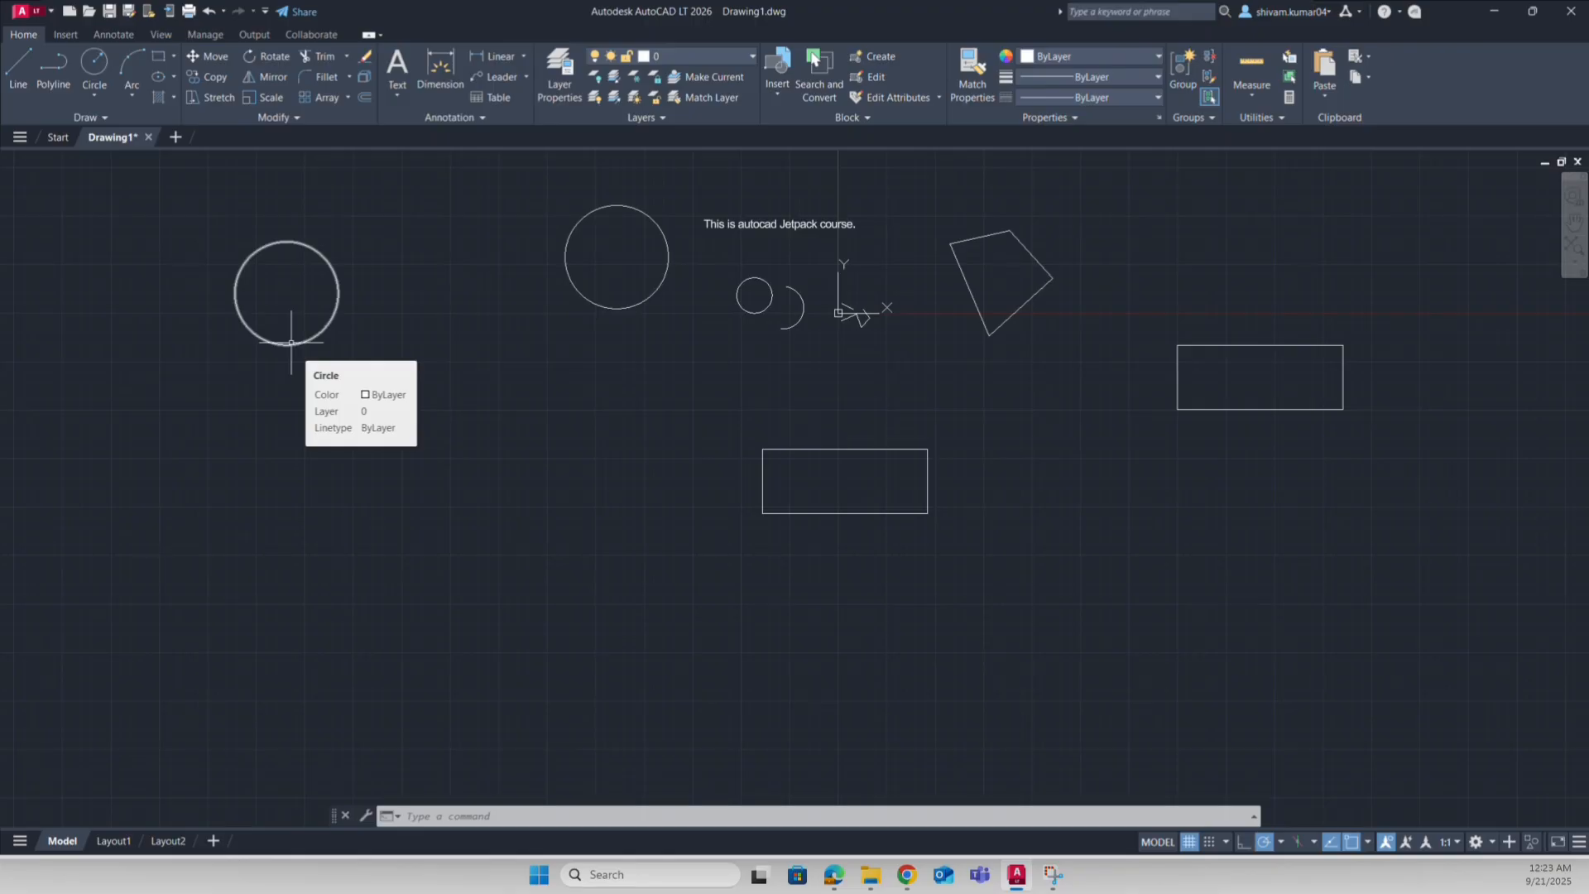
left_click(665, 327)
left_click(615, 257)
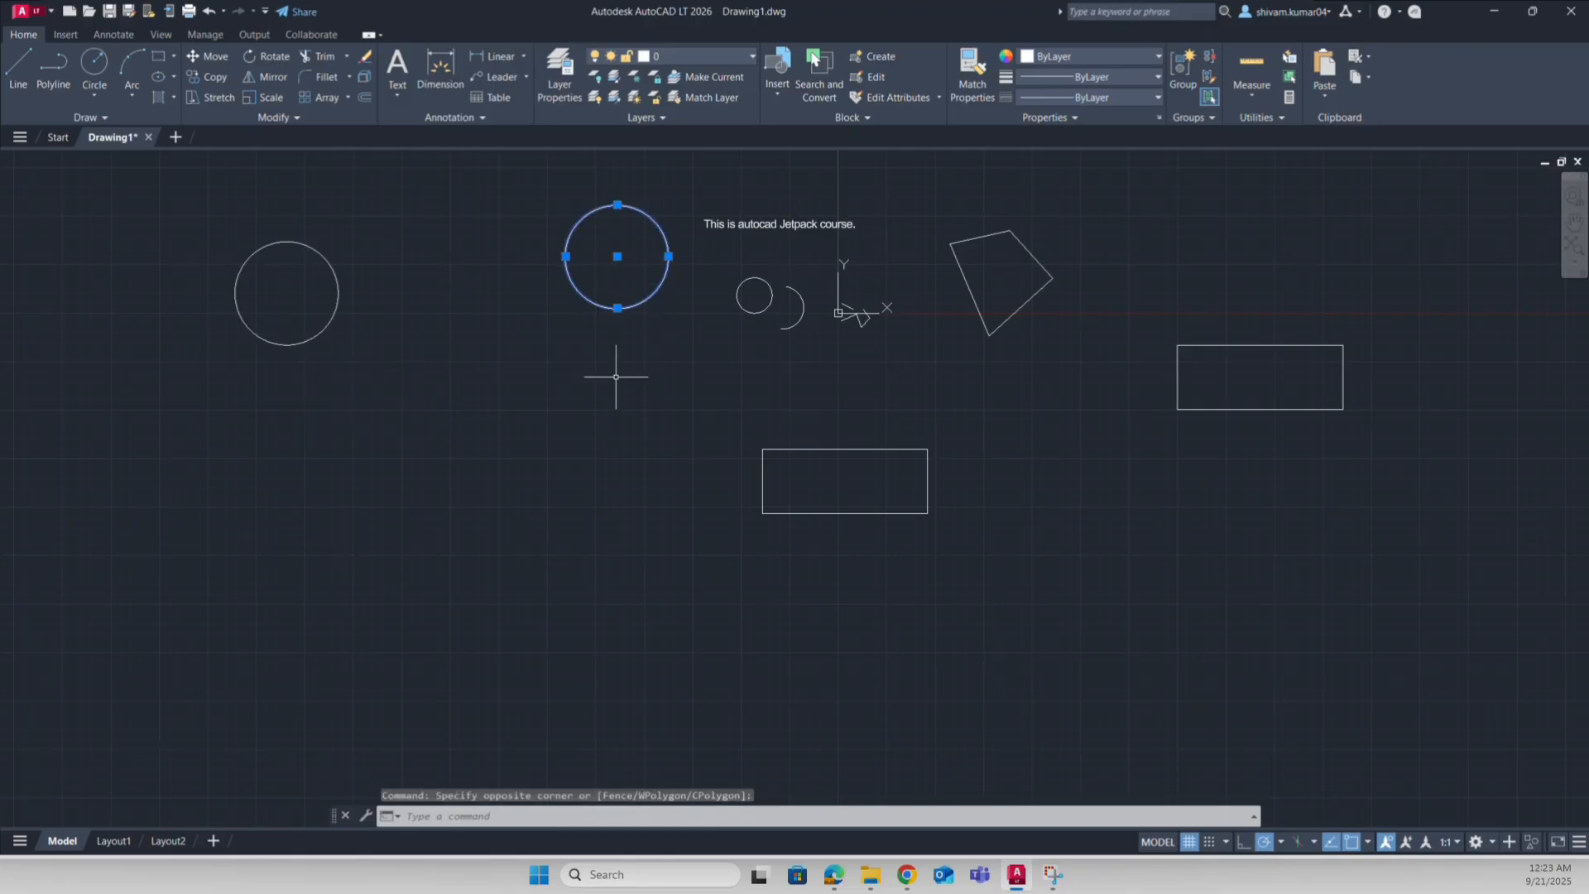
left_click(62, 512)
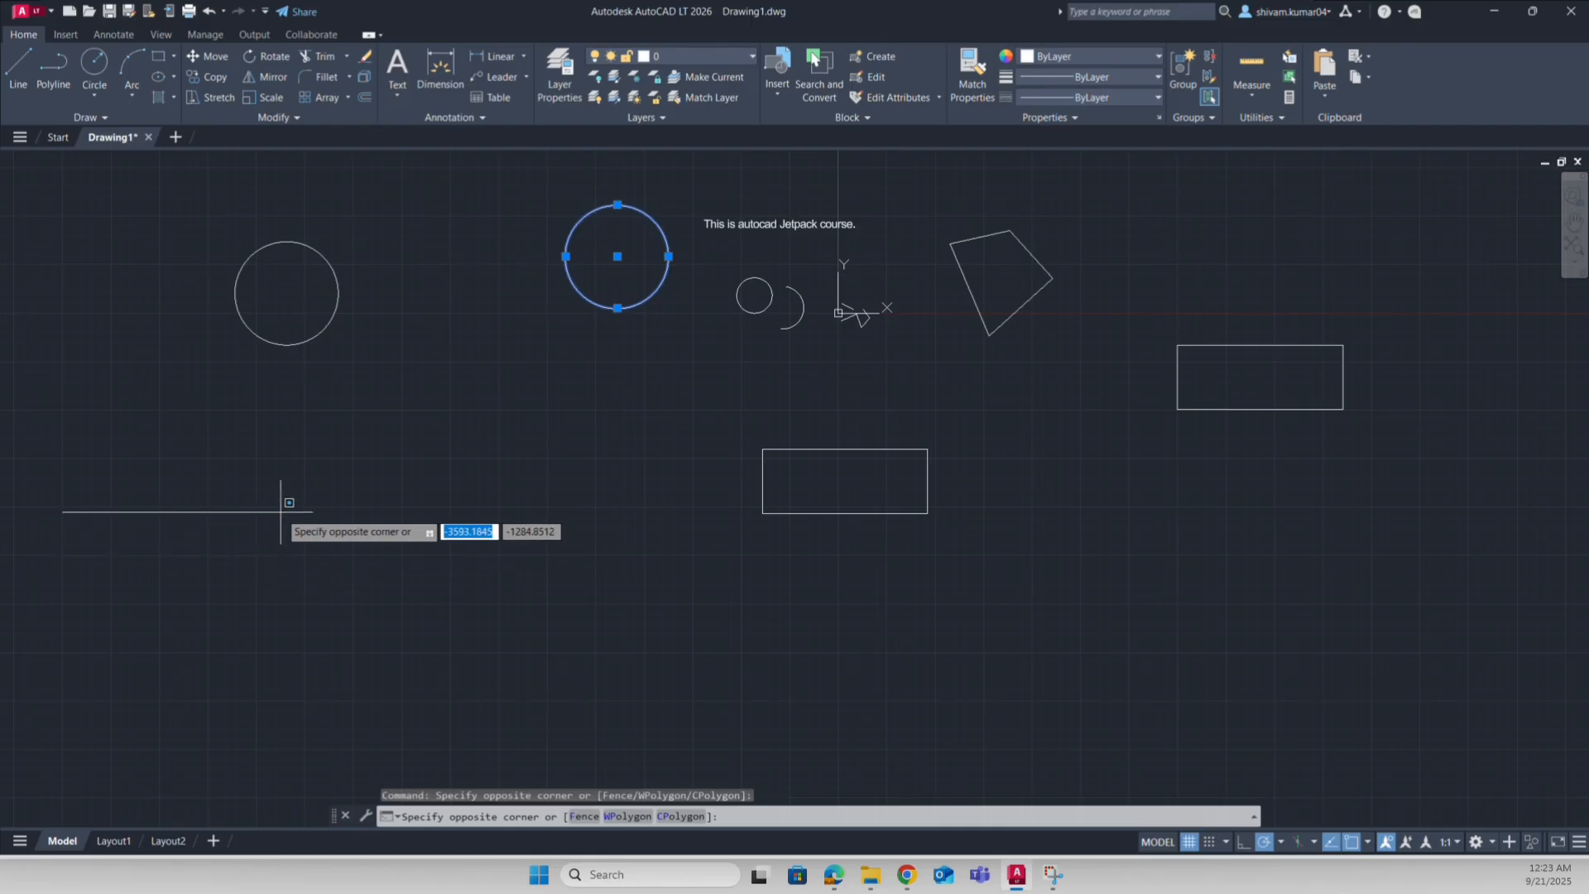
left_click(281, 512)
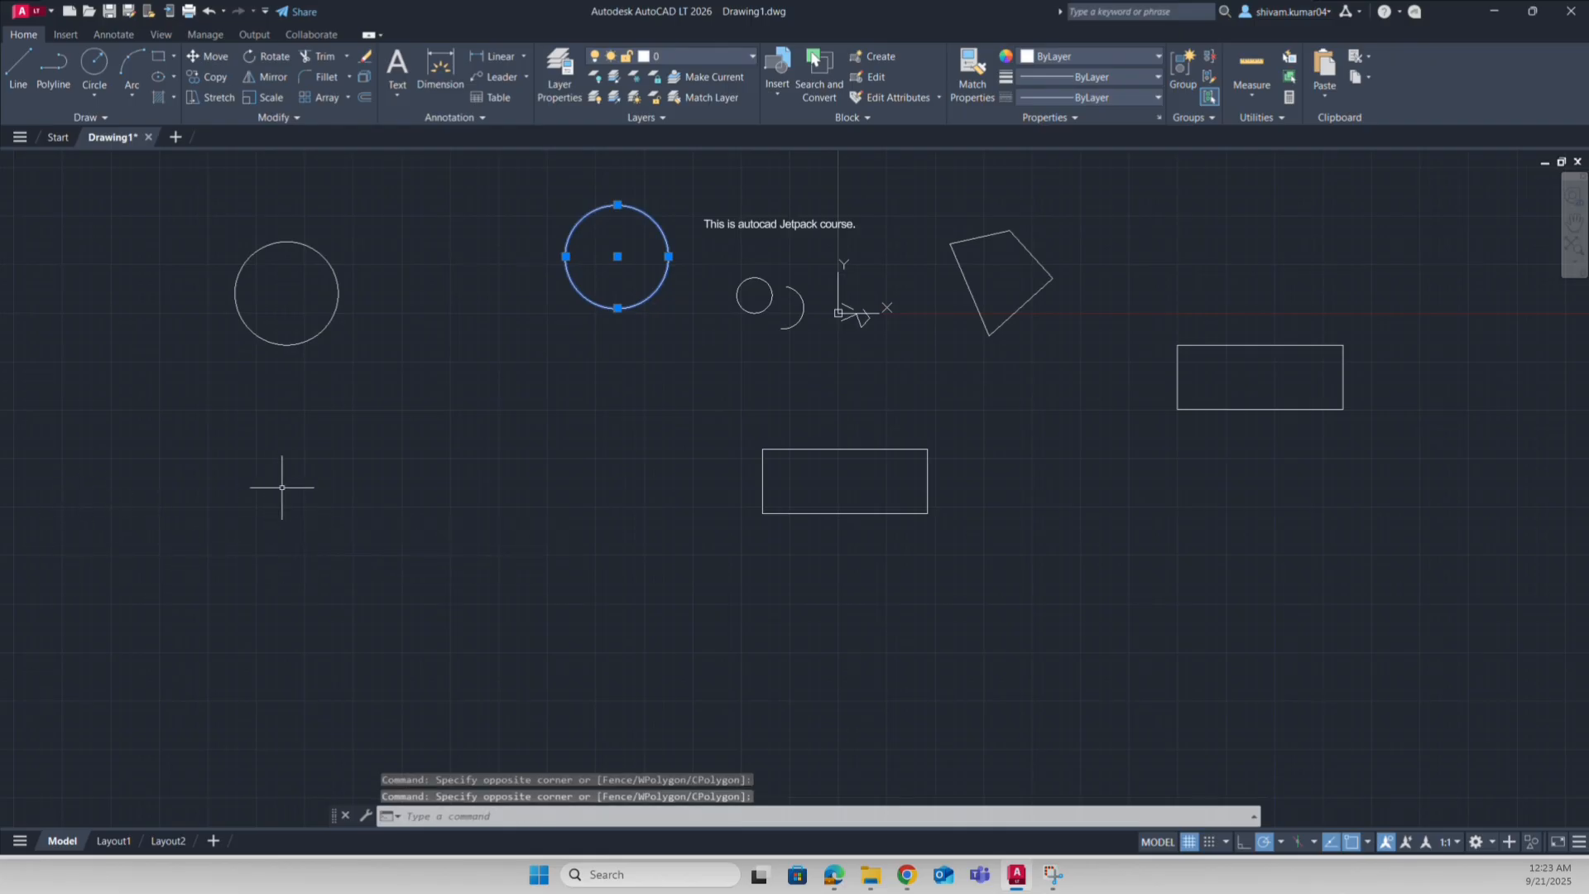
key("Escape")
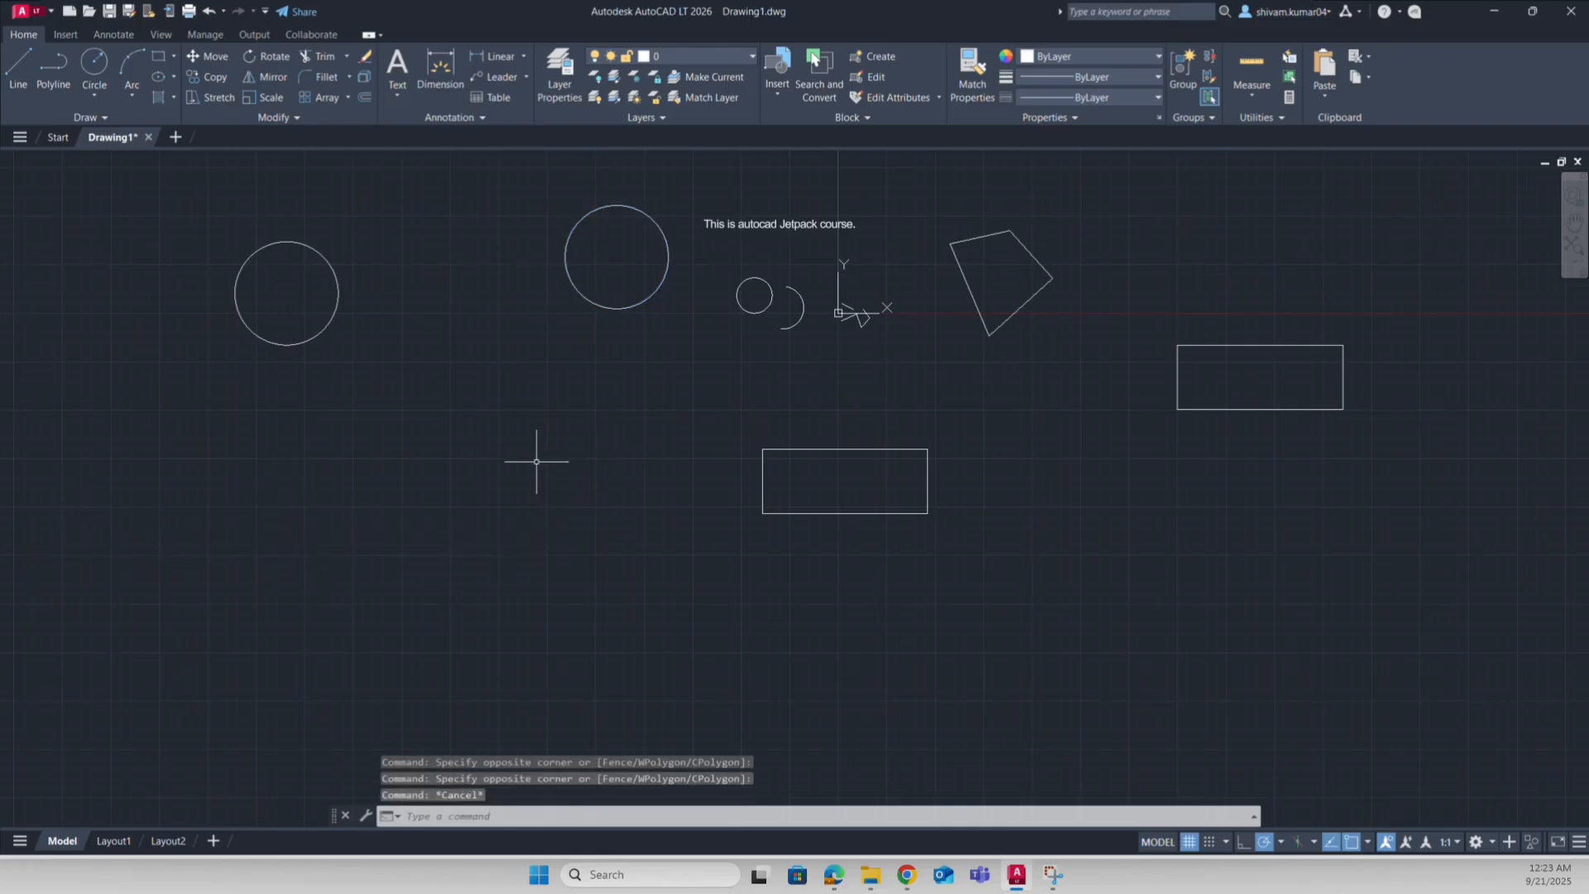
Step: Copy the upper circle from its centre to four evenly spaced spots along the lower left
left_click(213, 77)
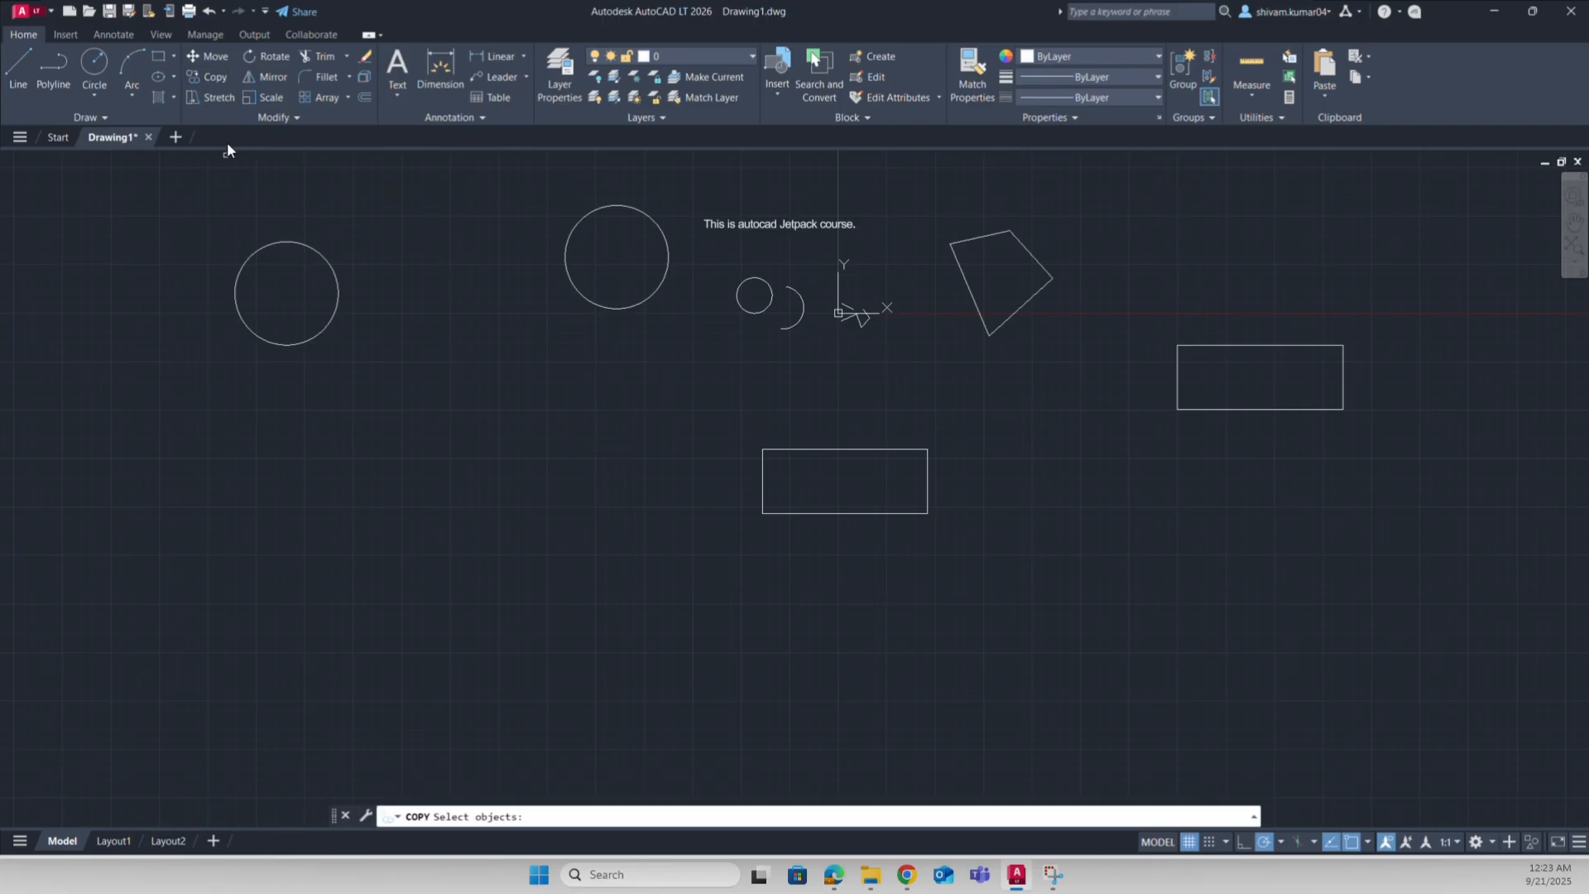
left_click(648, 291)
left_click(606, 344)
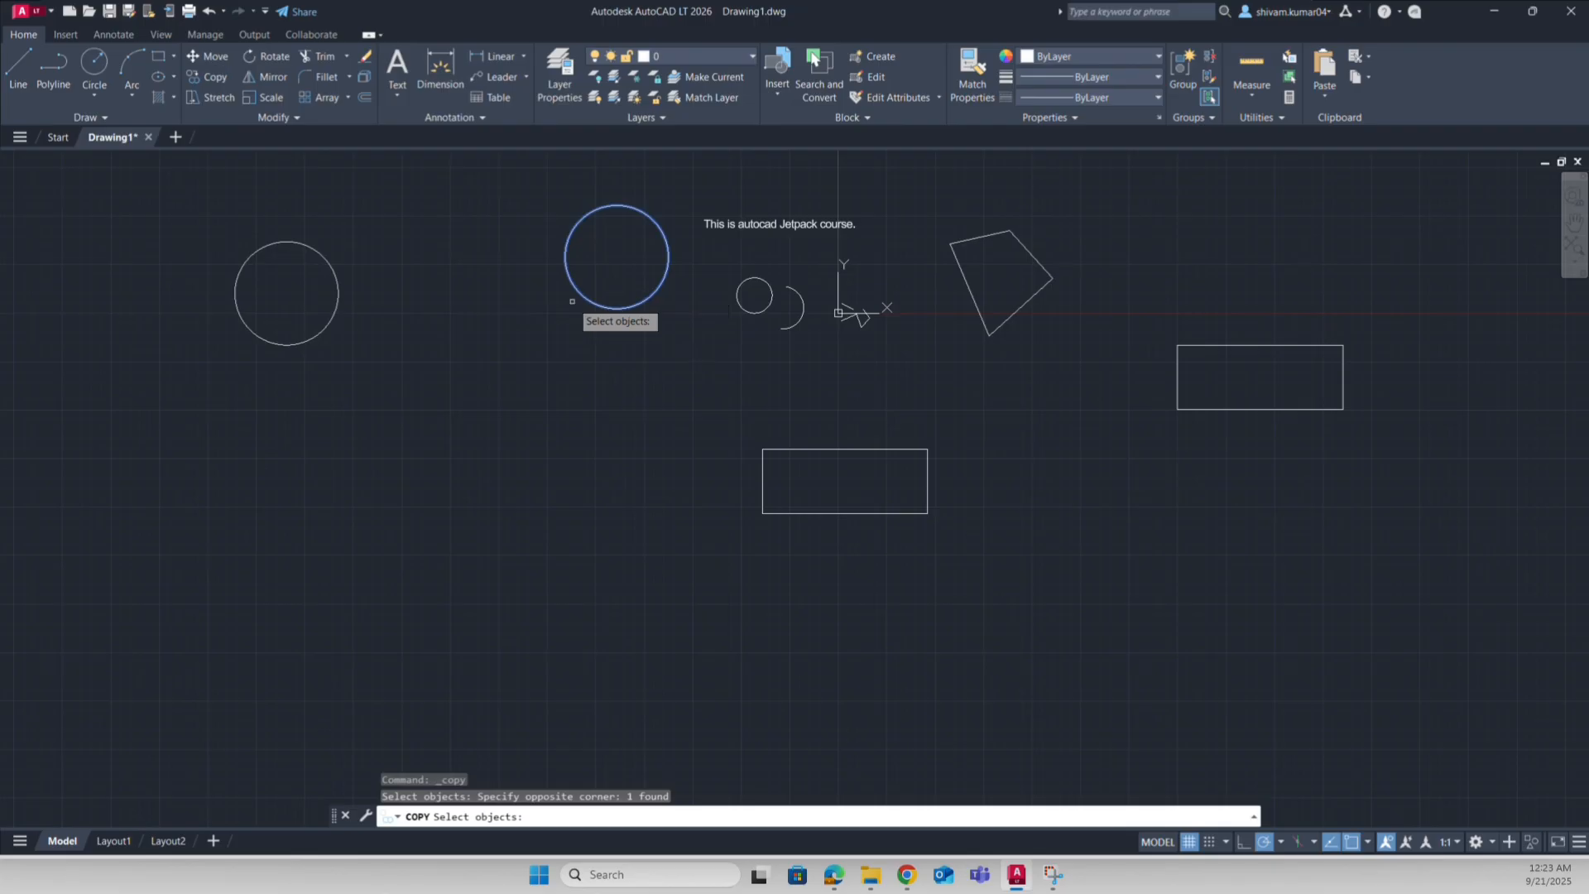
key("Return")
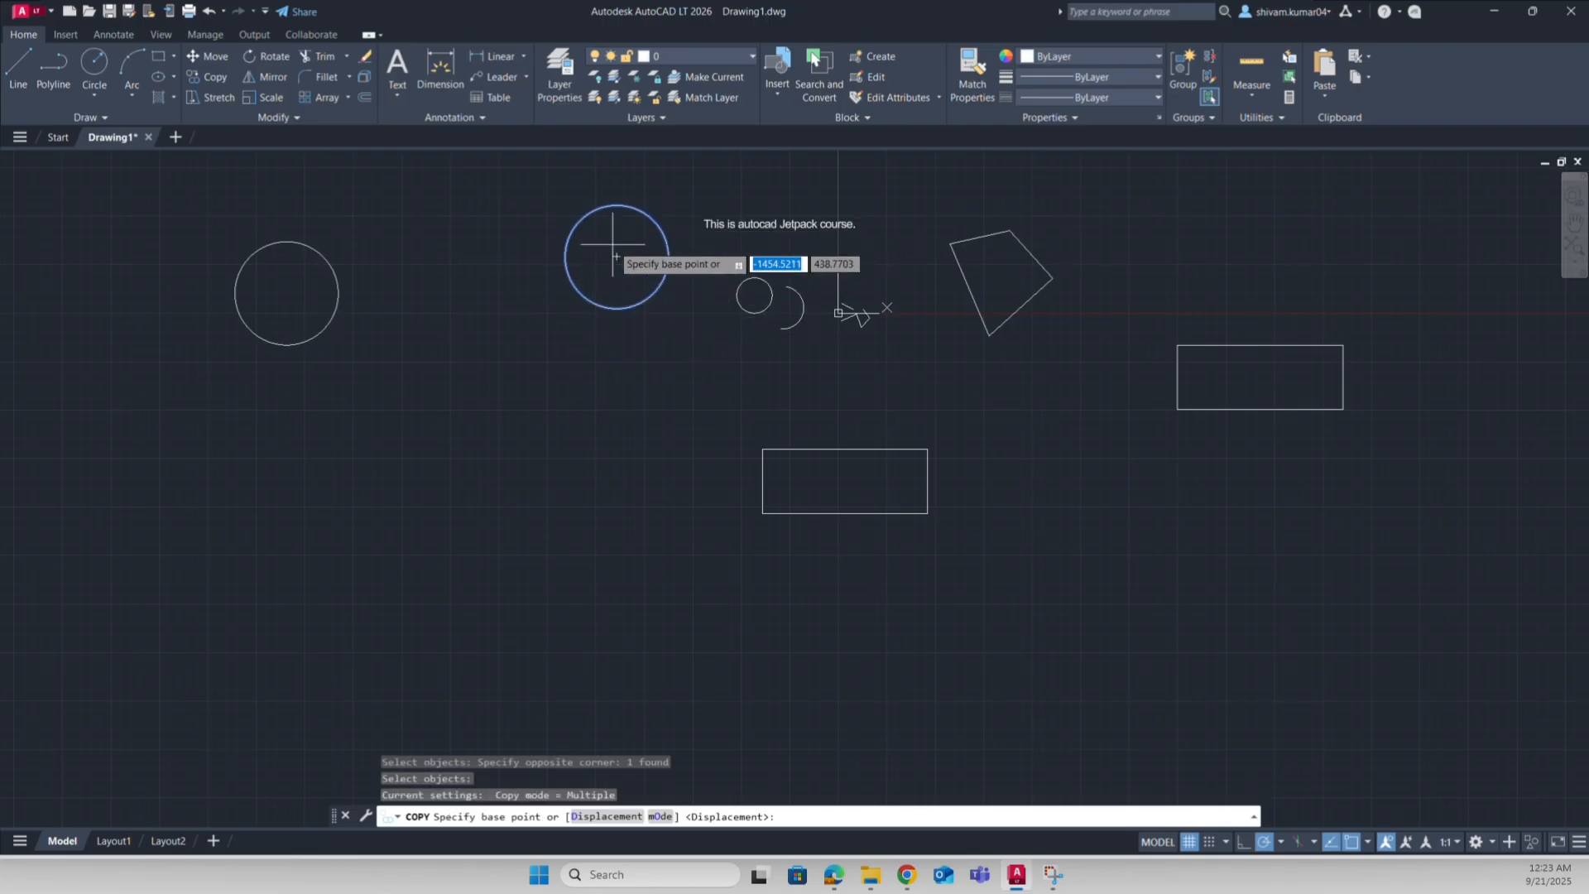
left_click(617, 257)
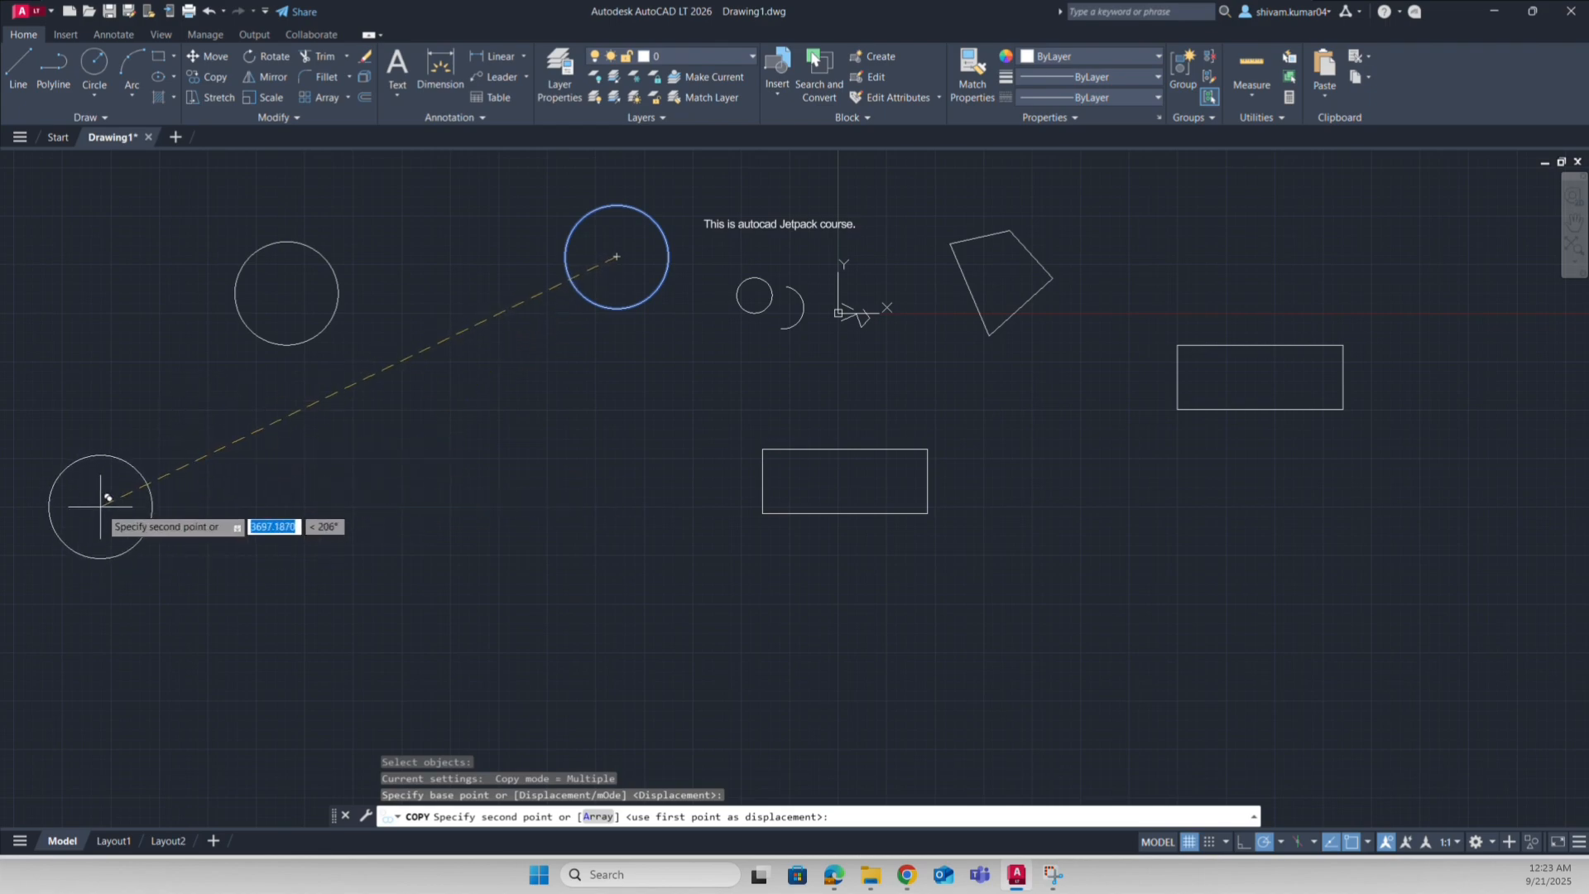
left_click(86, 485)
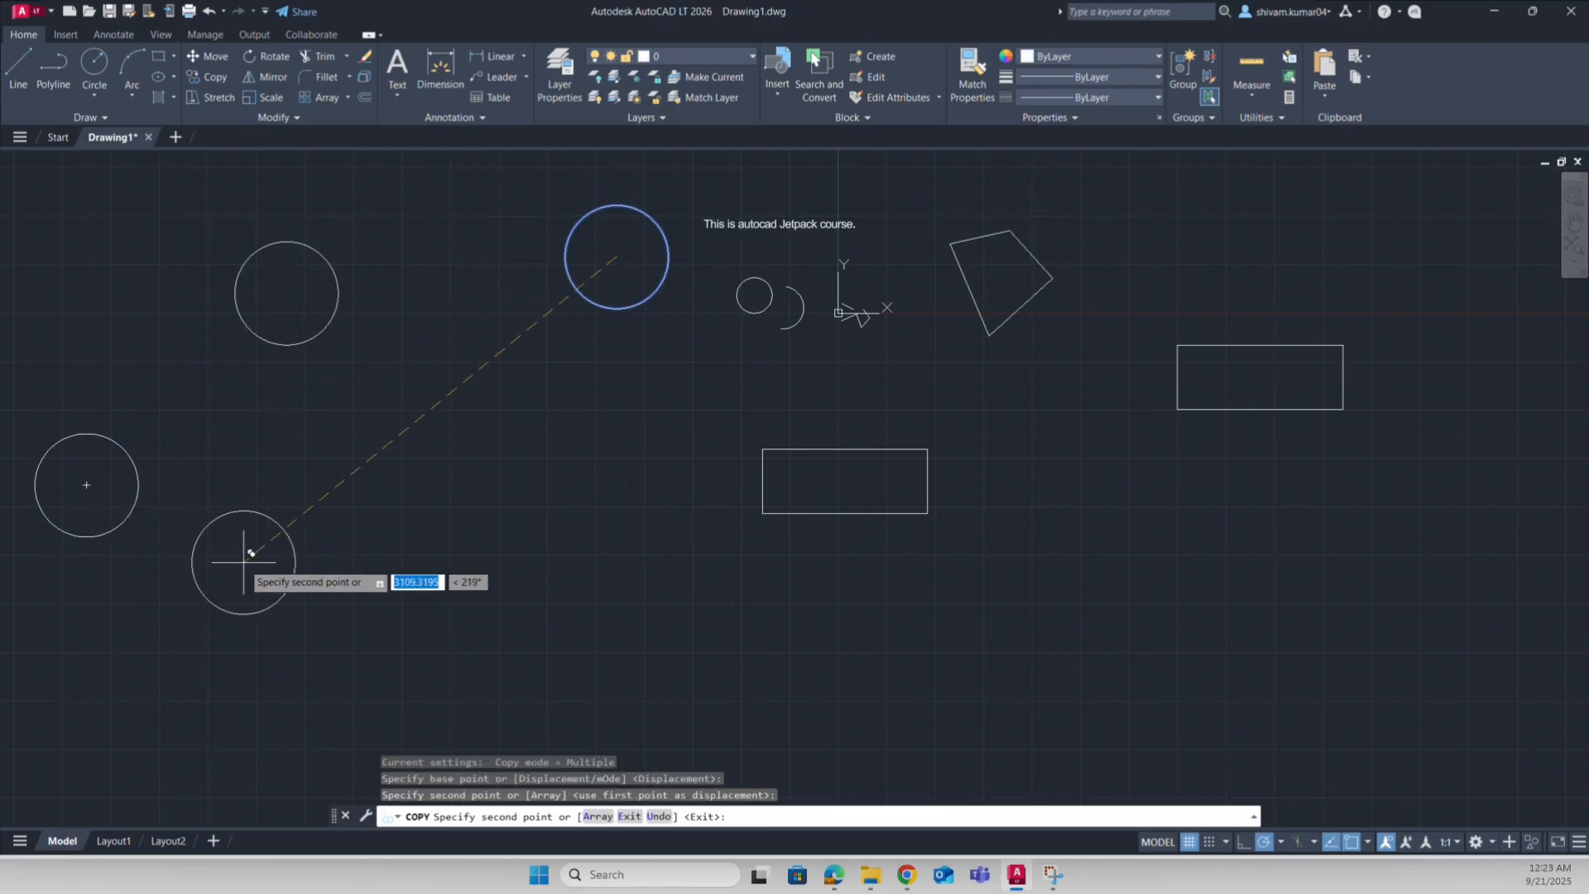
left_click(281, 485)
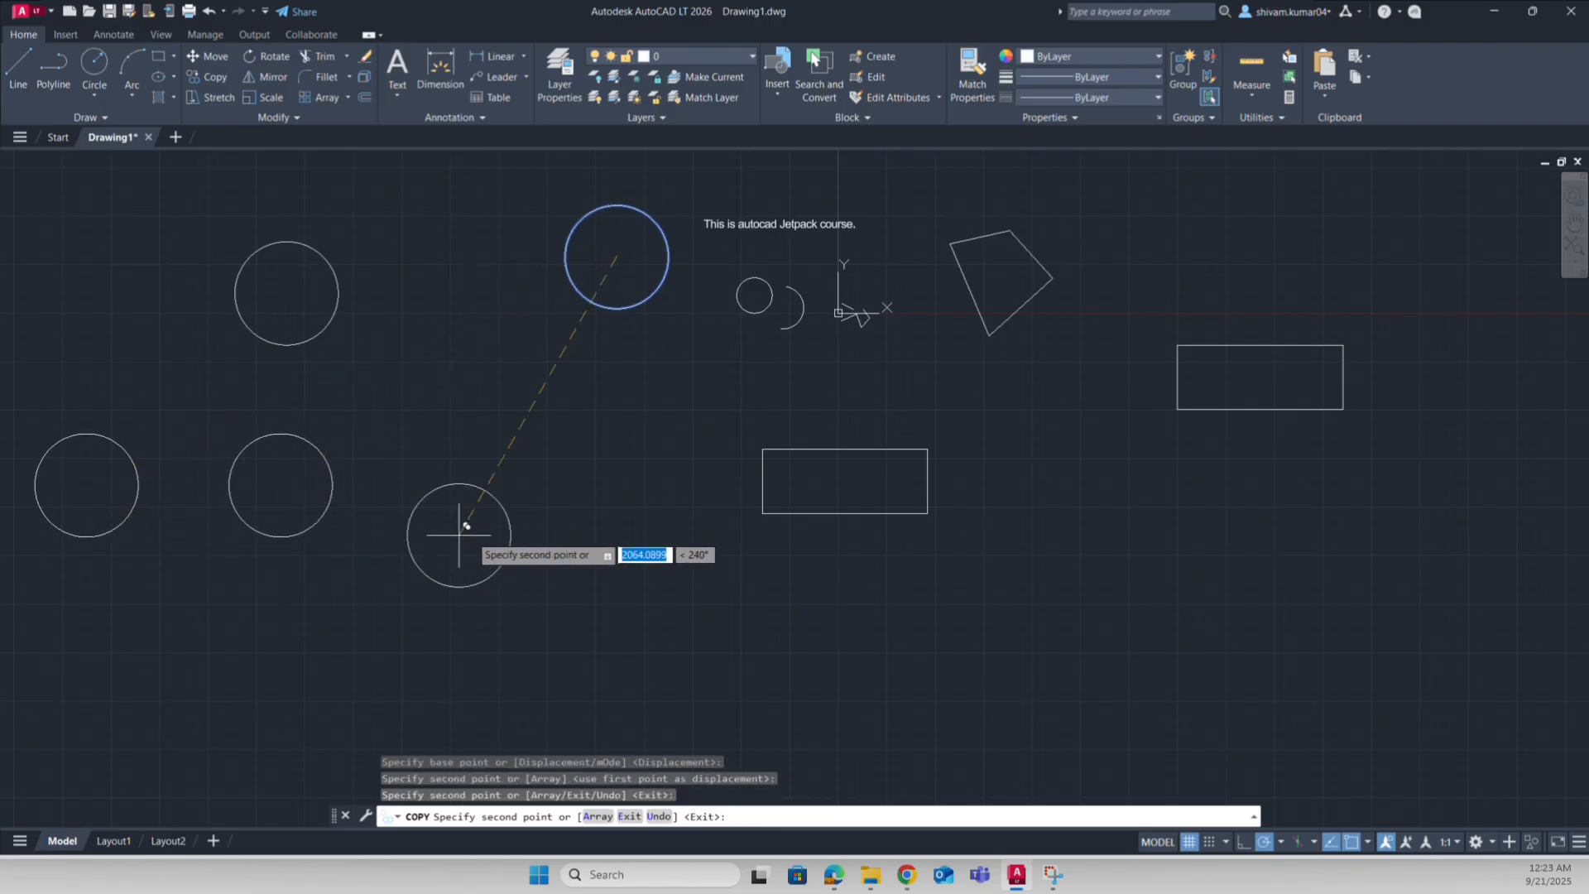
left_click(478, 483)
left_click(640, 485)
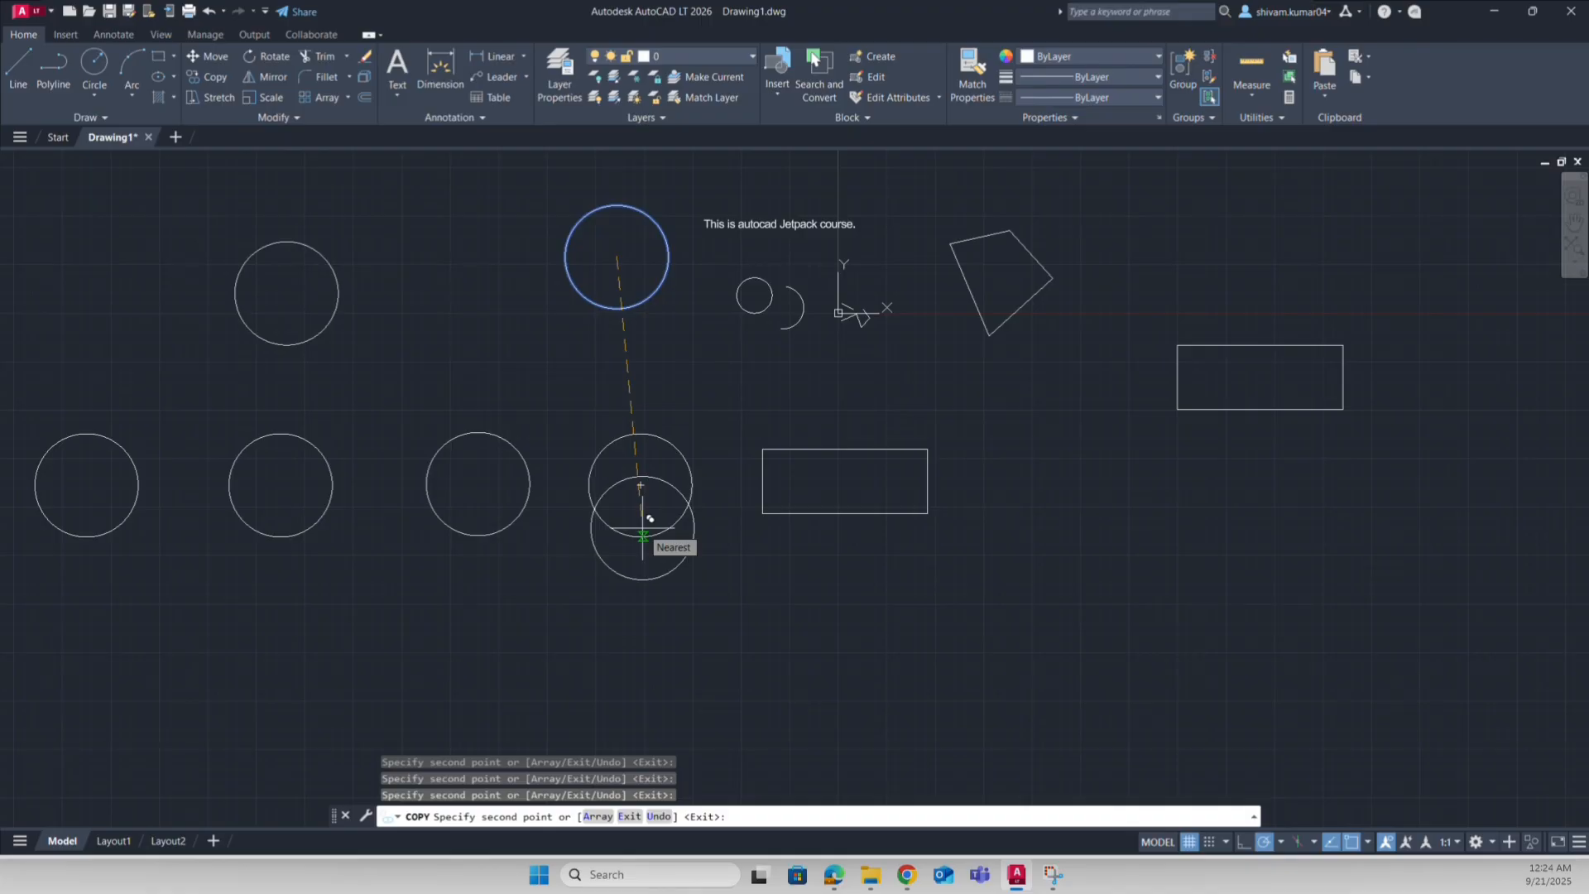
key("Escape")
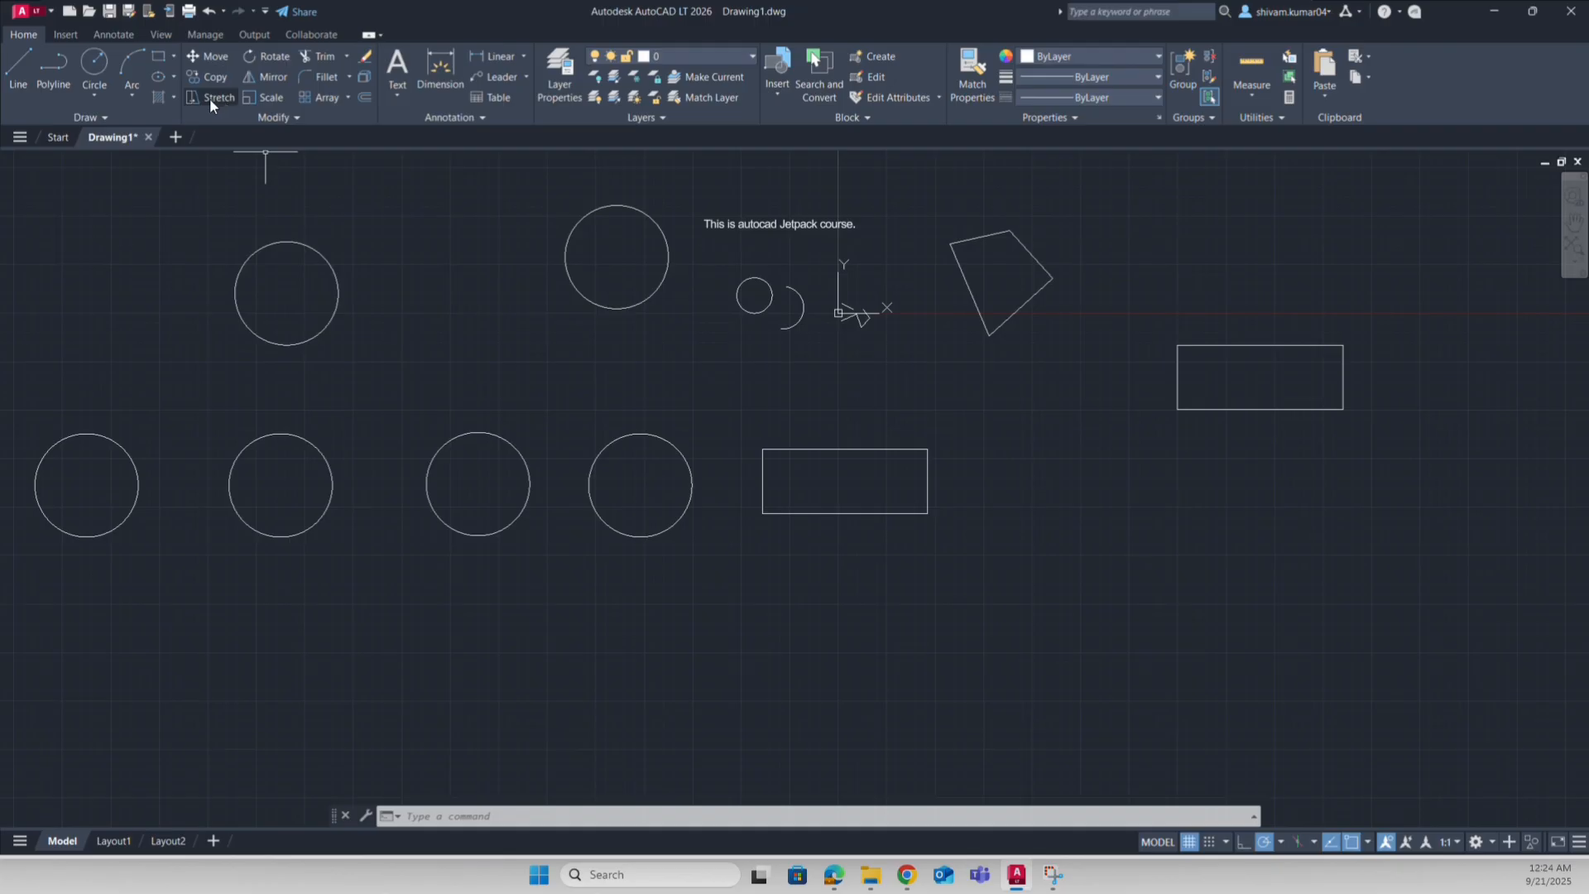
Step: Mirror the lower rectangle about a vertical line through its top-right corner, keeping the source
left_click(254, 79)
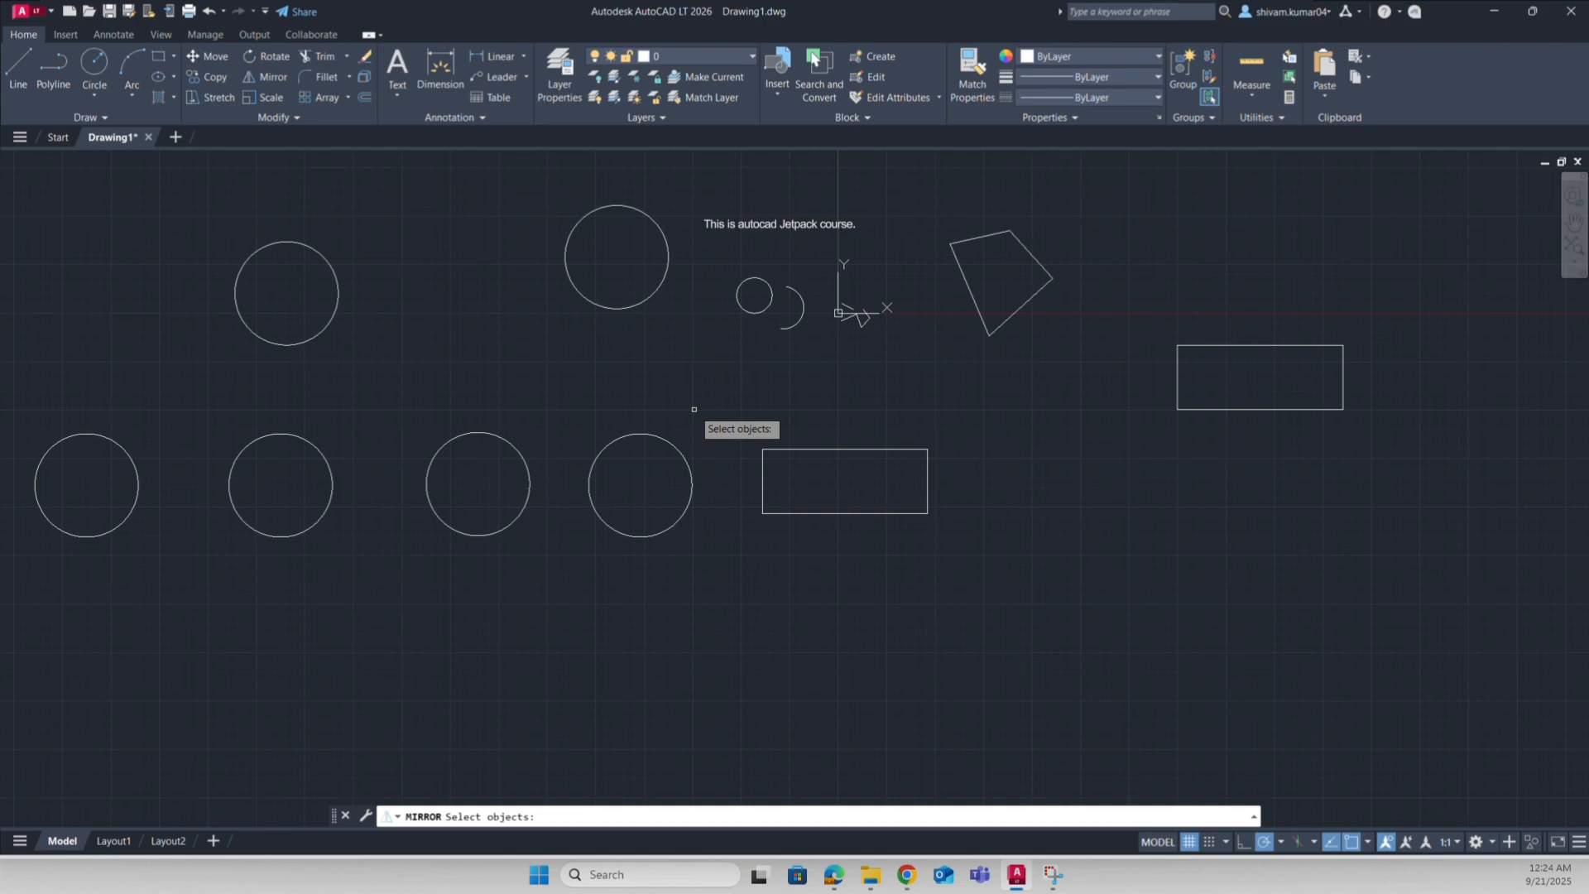
left_click(911, 513)
key("Return")
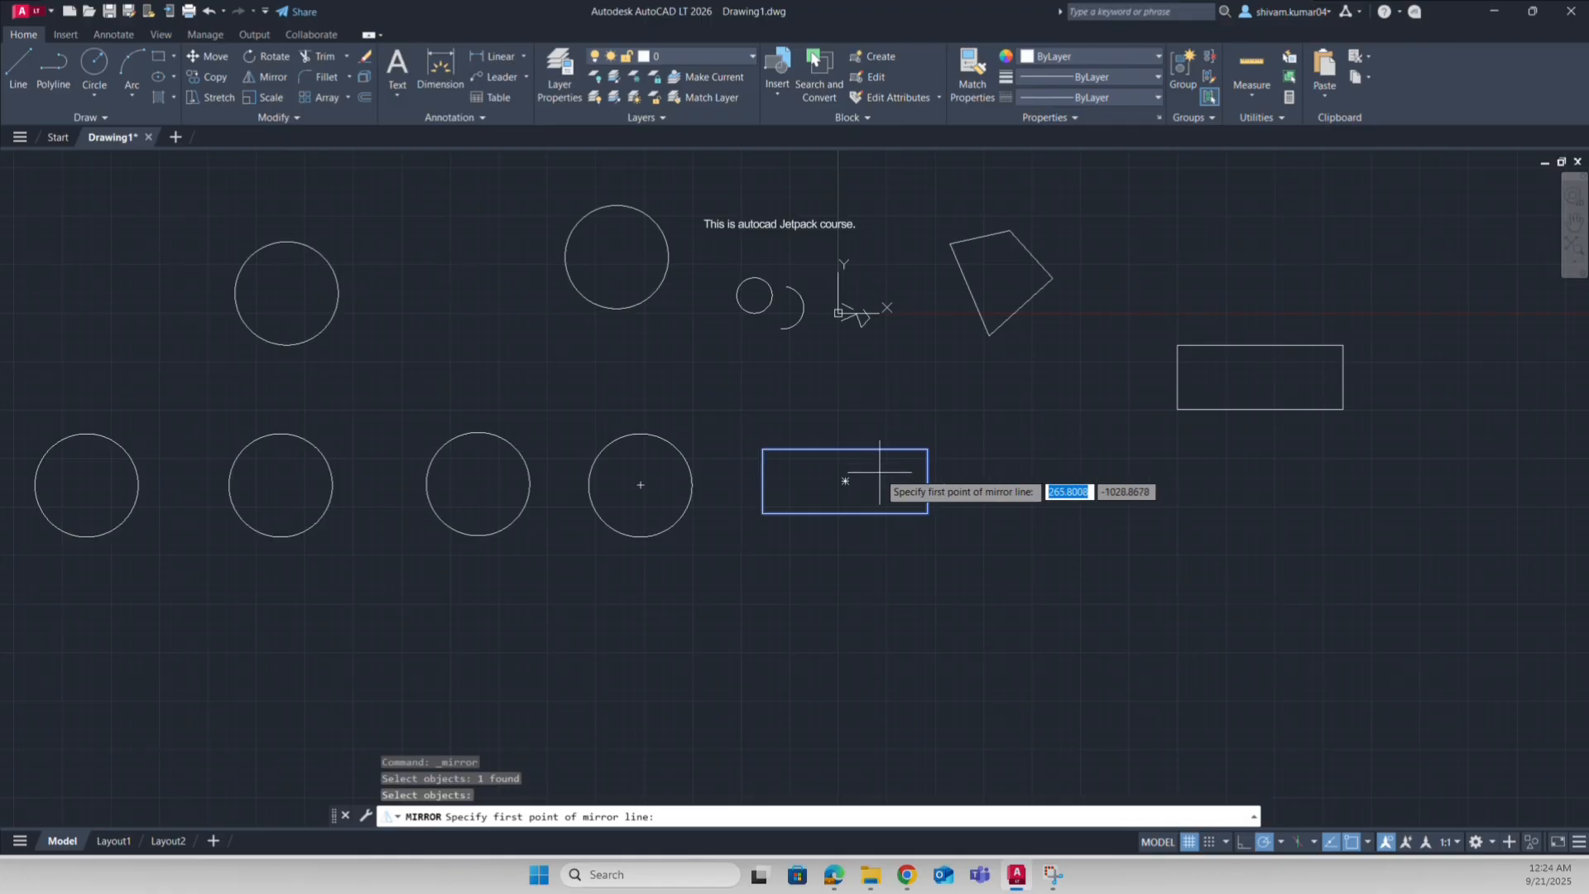
left_click(928, 449)
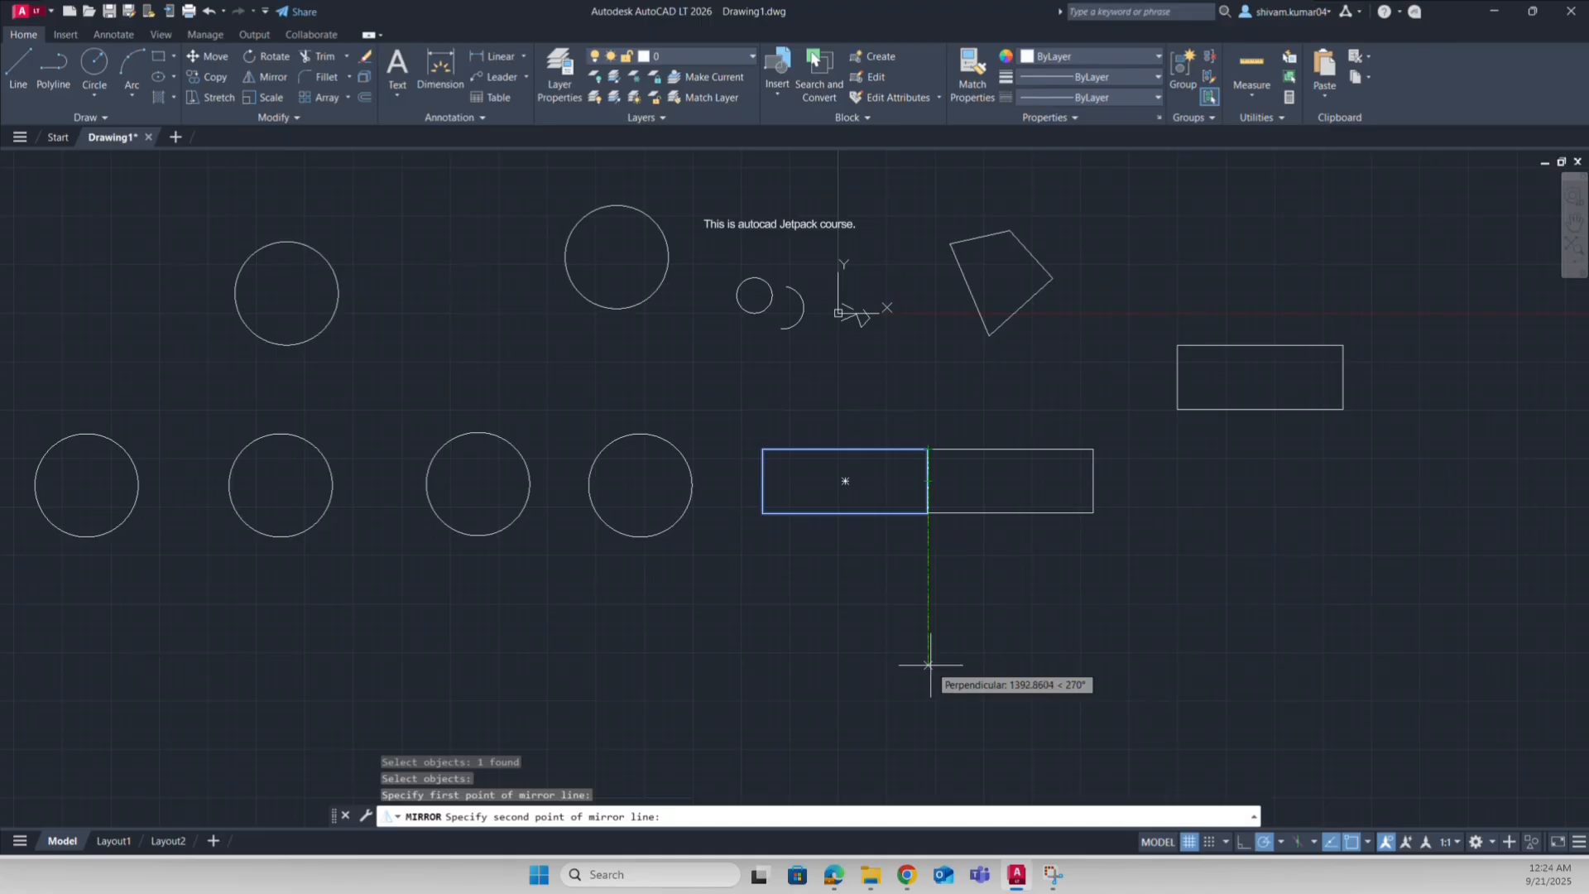
key("Return")
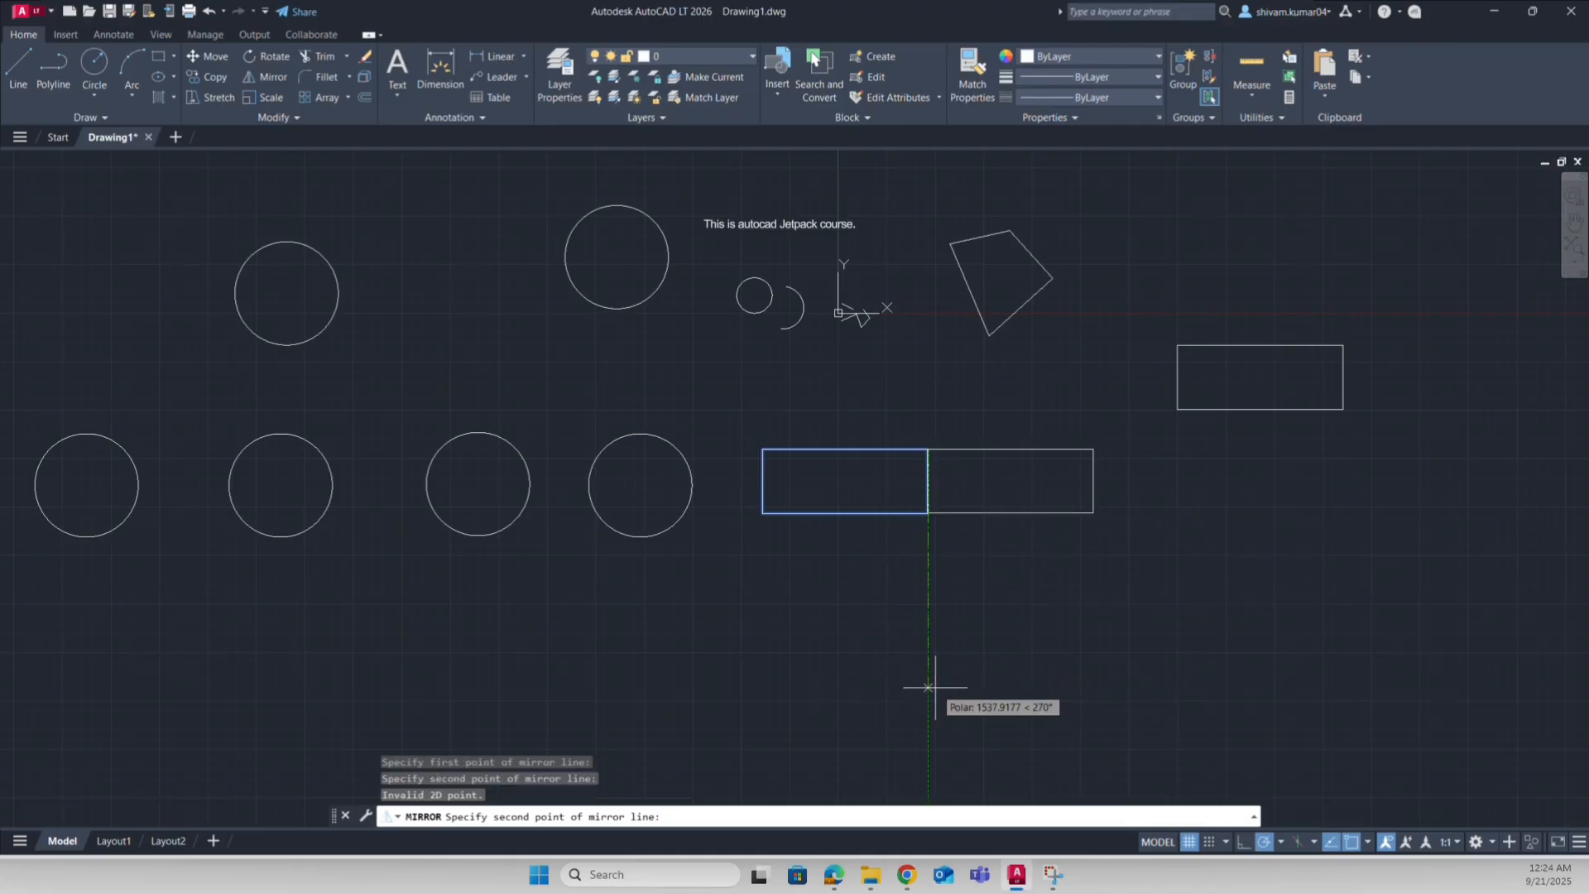
left_click(928, 689)
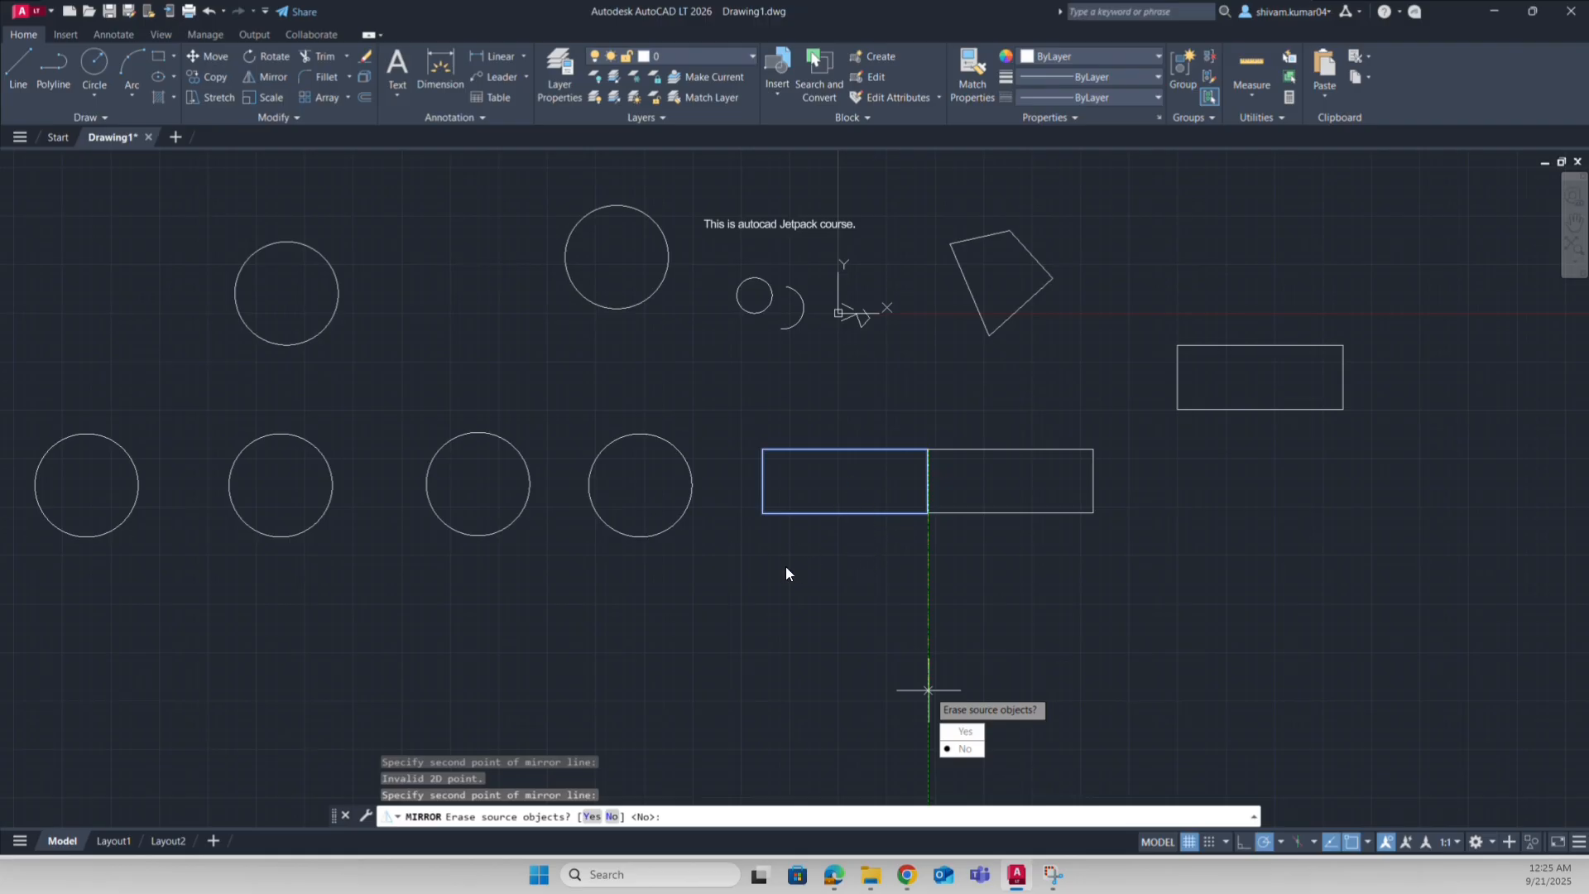
left_click(961, 749)
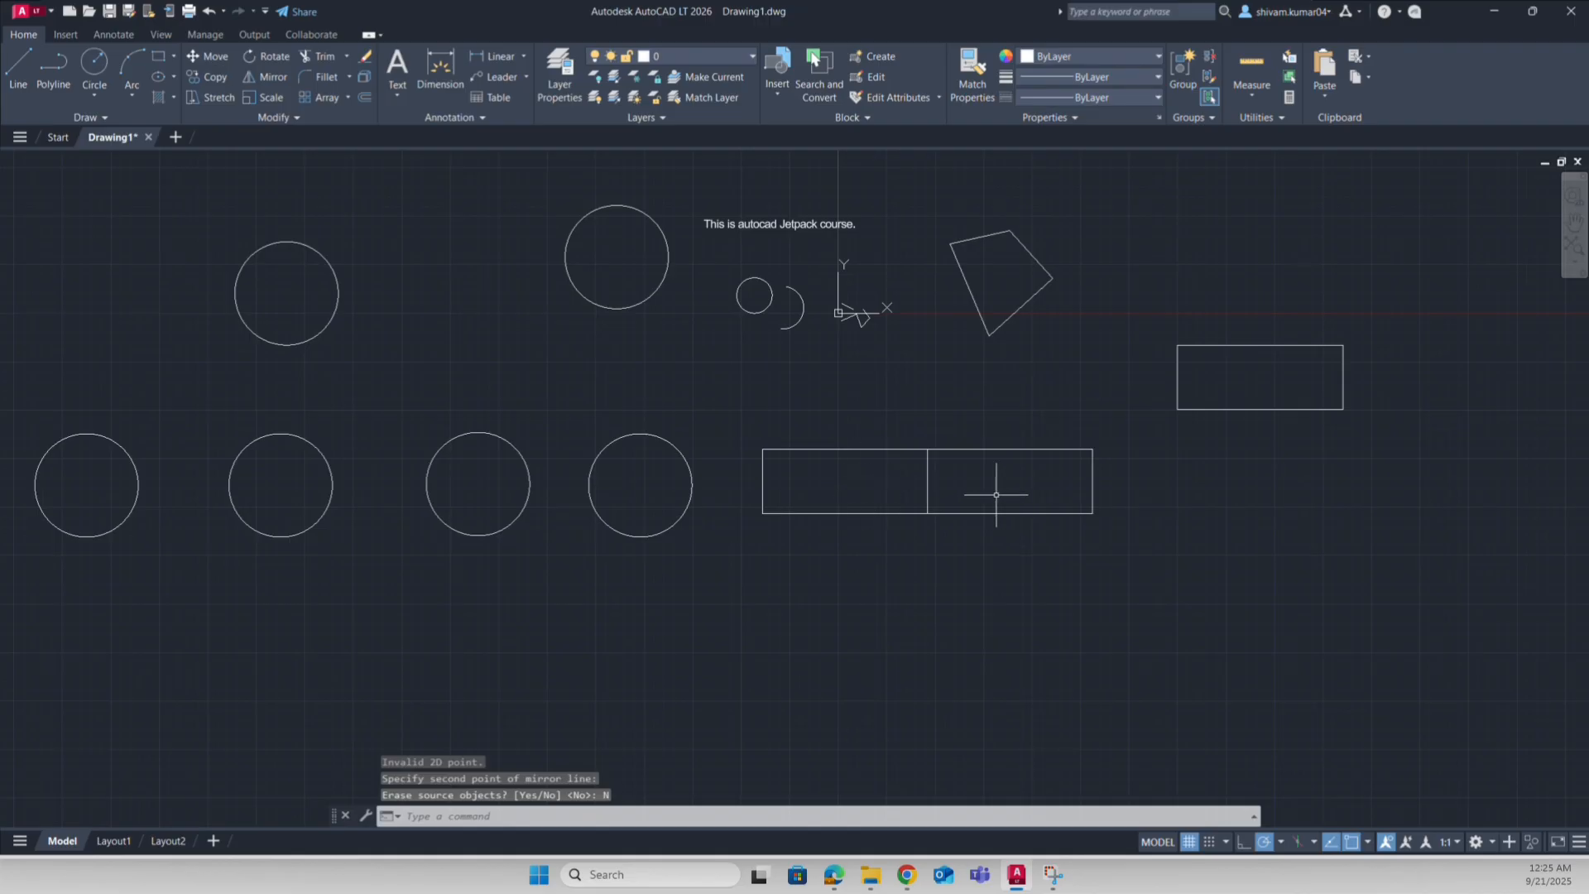
Step: Select both rectangles with crossing windows to check them, then clear the selection
left_click(908, 610)
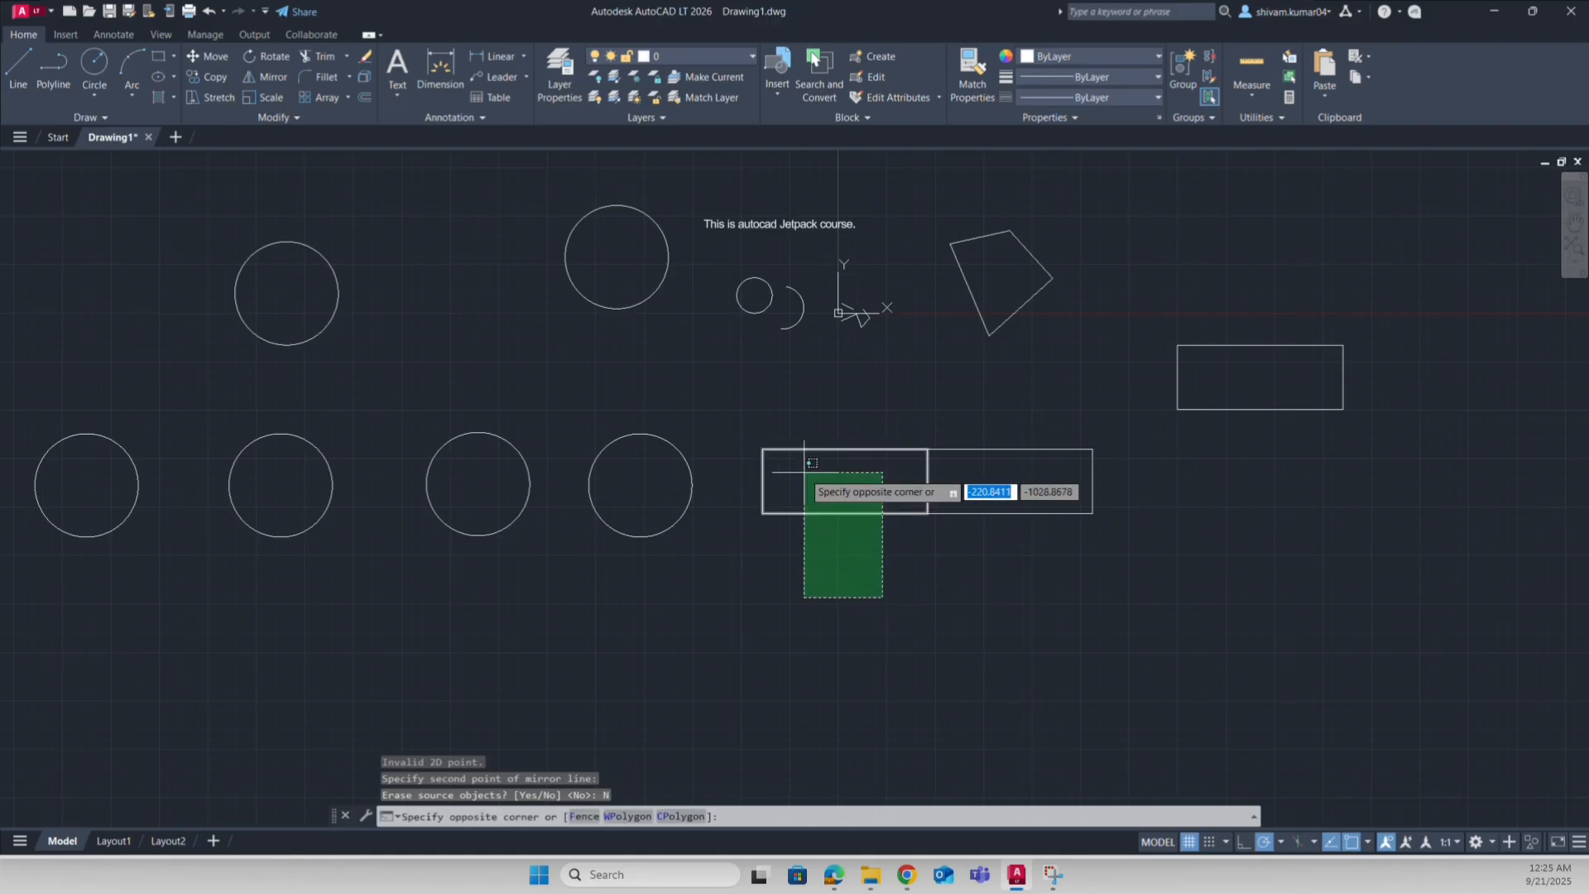
left_click(785, 458)
left_click(1134, 606)
left_click(1051, 422)
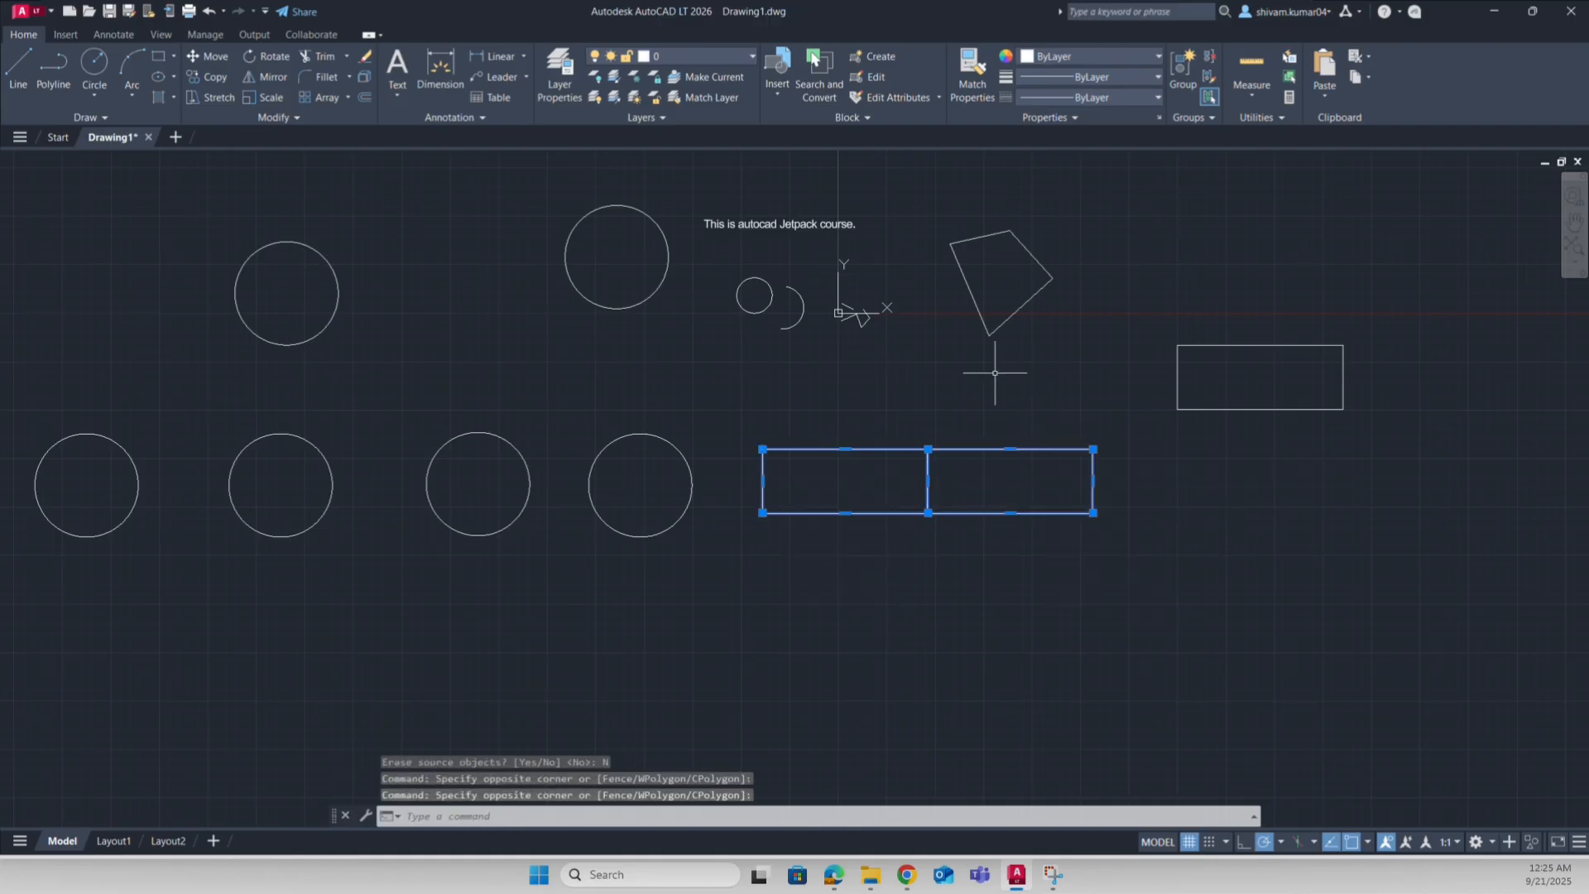
key("Escape")
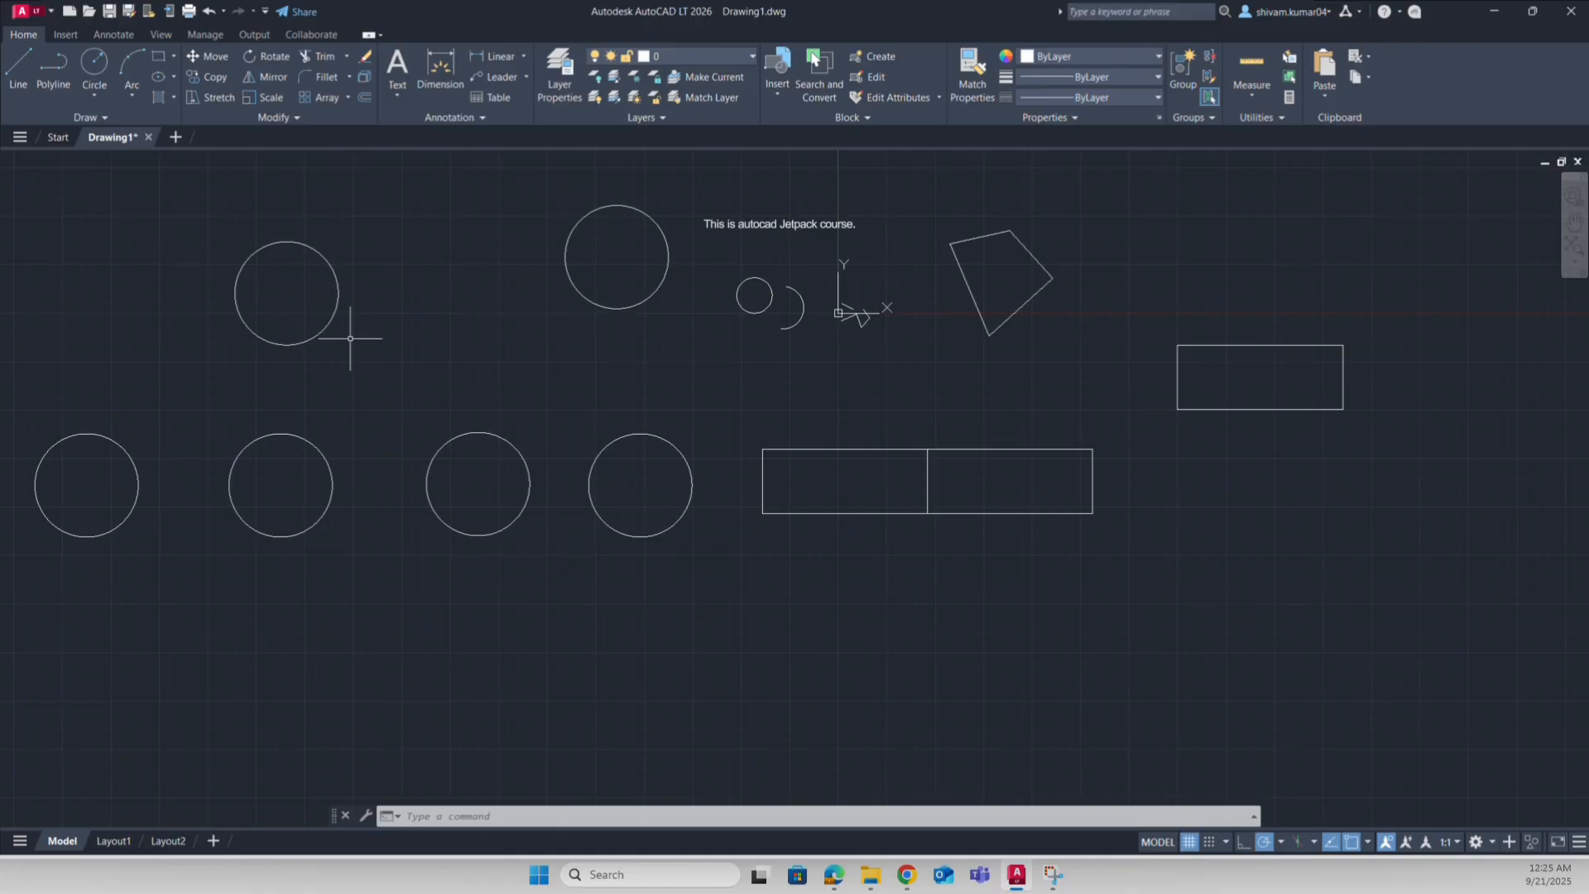
Step: Scale the rectangle beside the four-sided shape about its centre by roughly 1.77
left_click(265, 97)
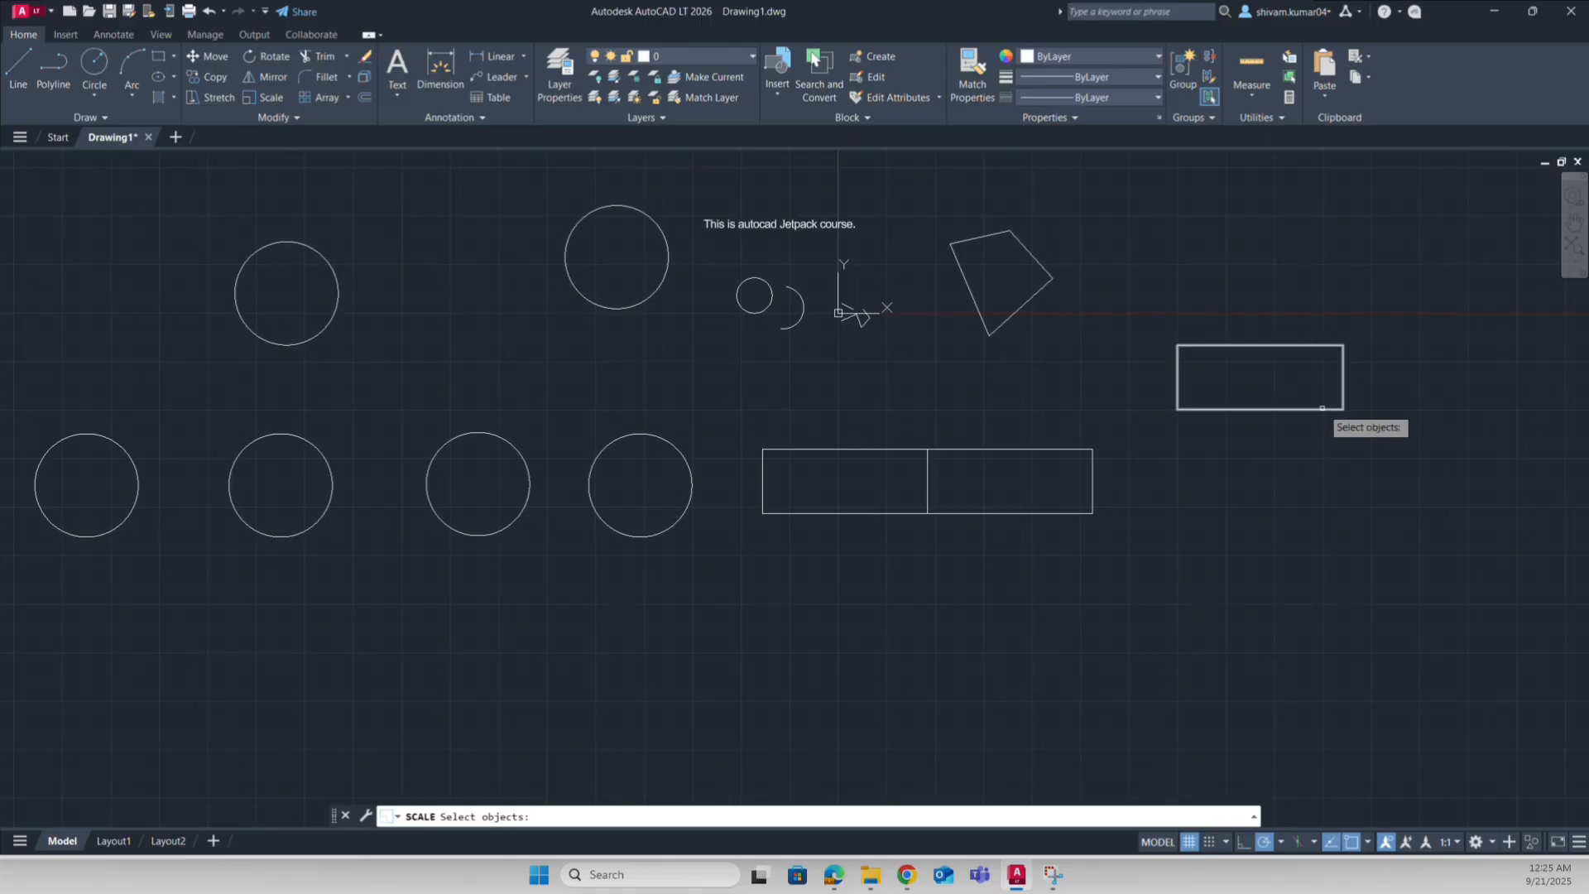
left_click(1310, 408)
key("Return")
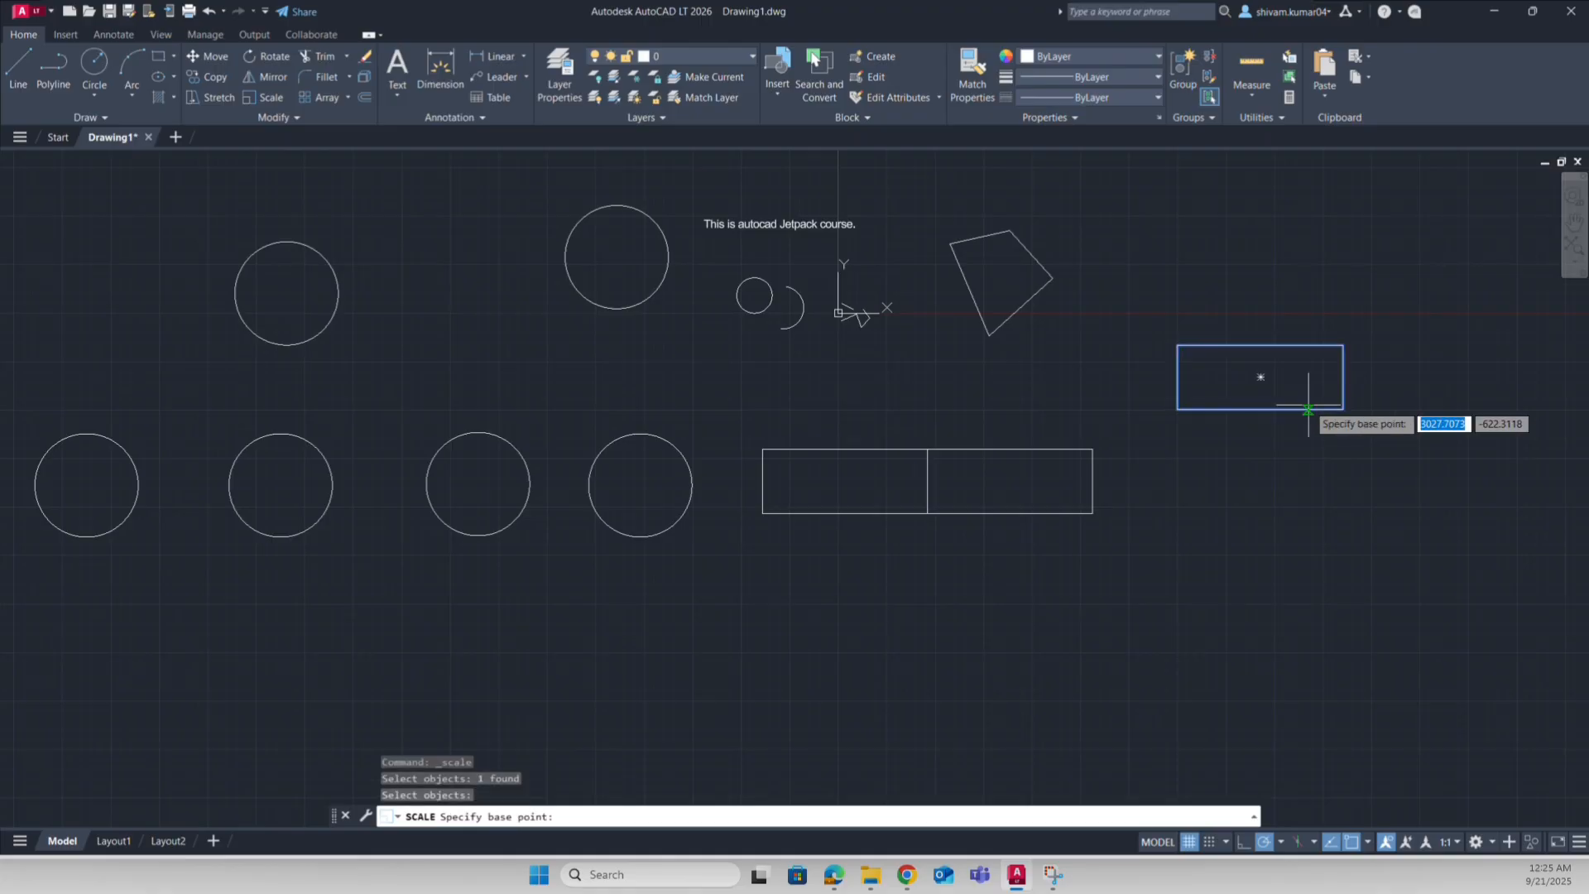
left_click(1260, 376)
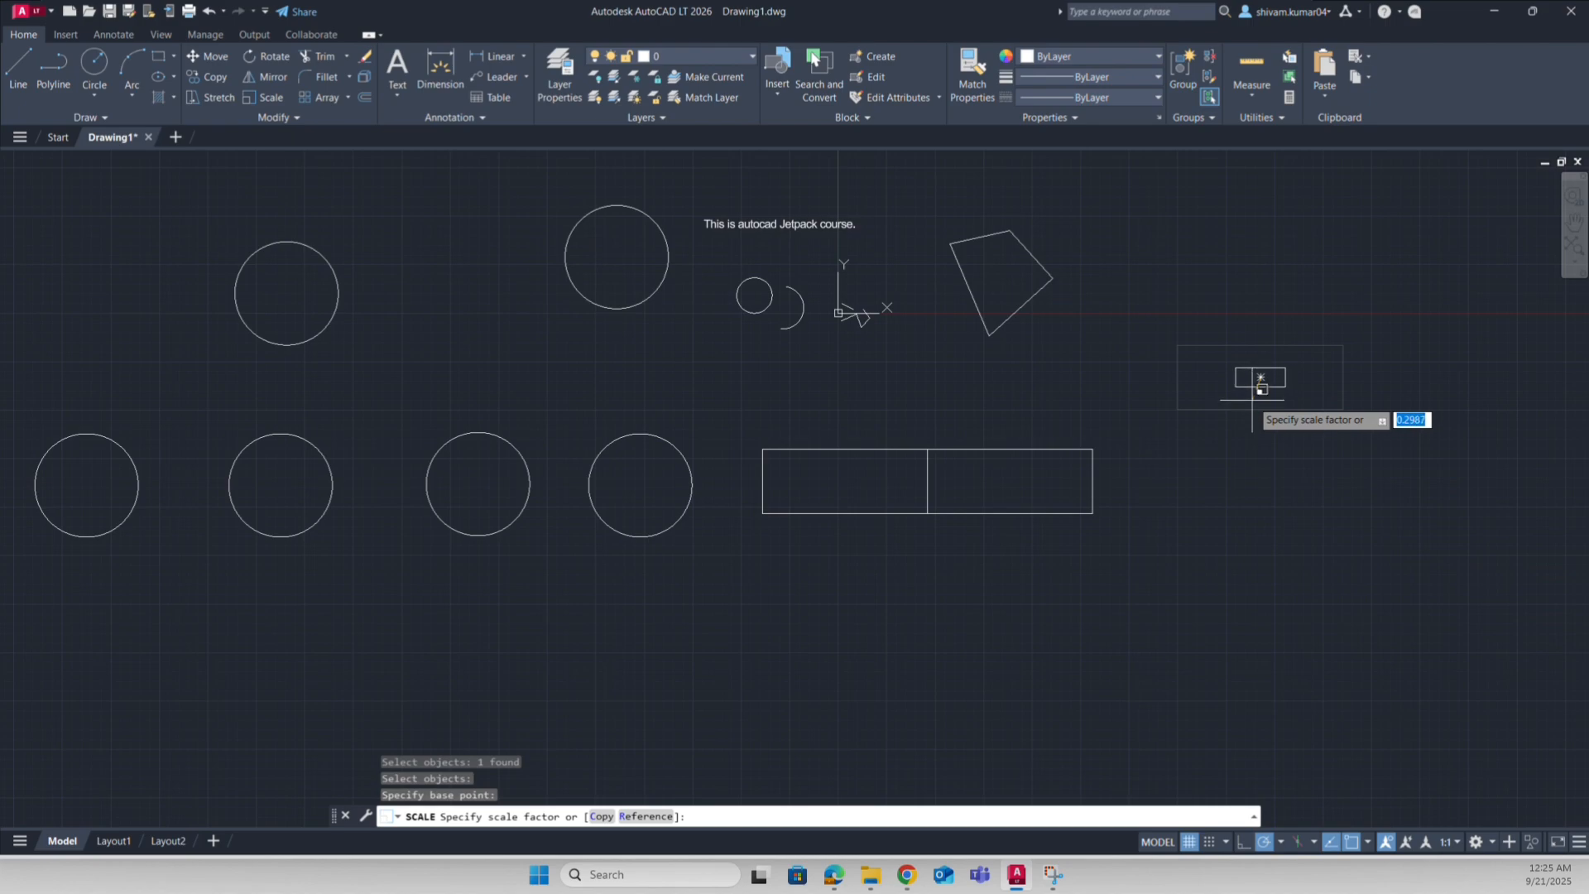
left_click(1328, 507)
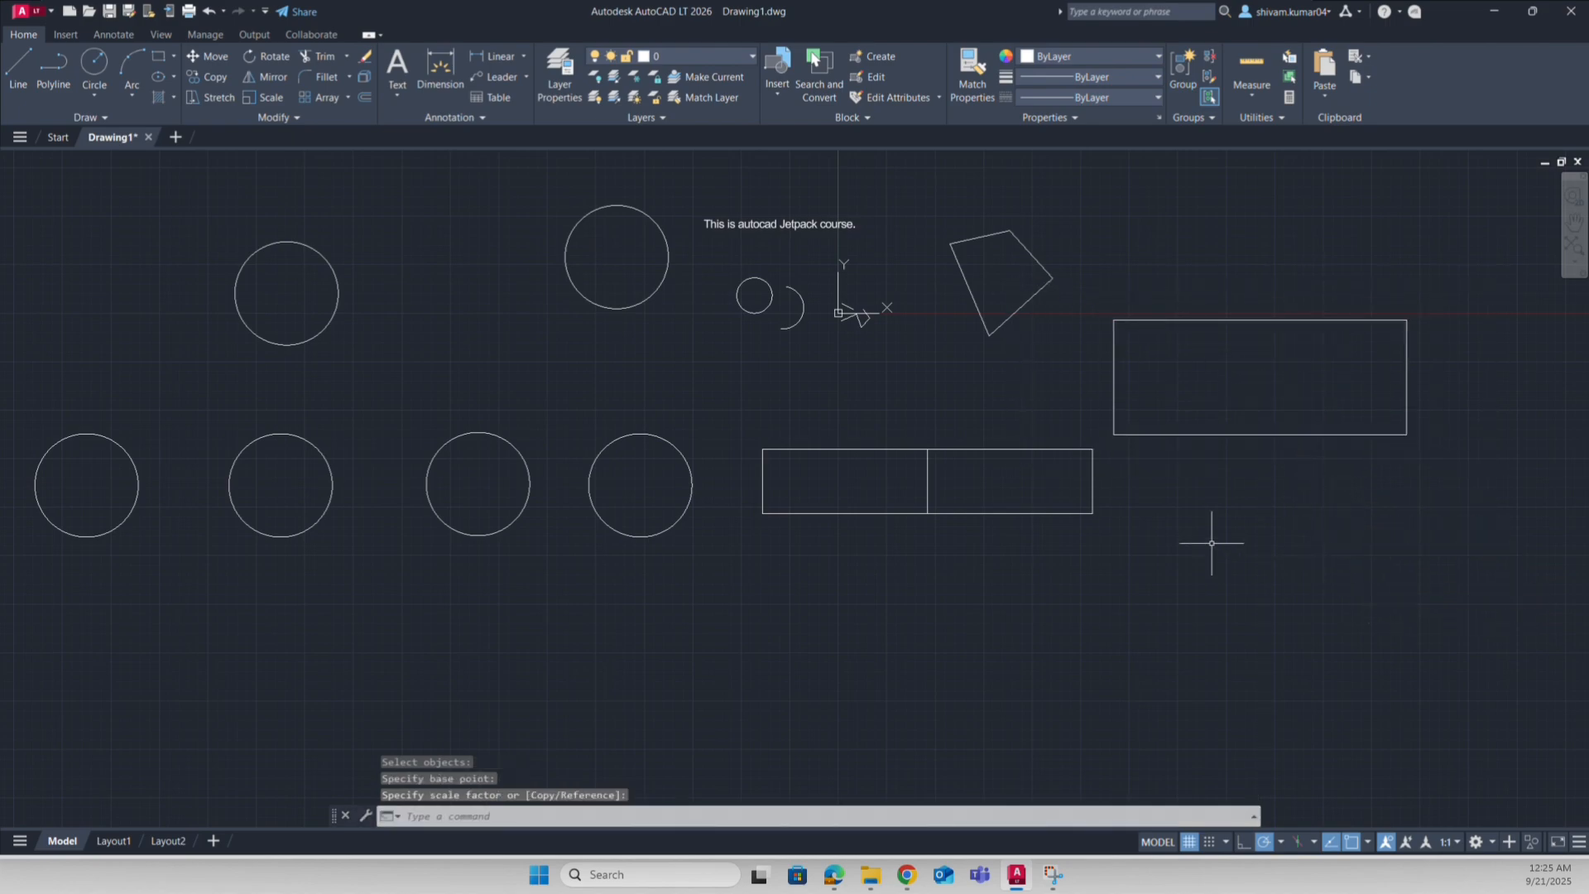
Step: Trim the bottom edges off both right-hand rectangles, a quadrilateral edge and the upper-middle circle
left_click(305, 58)
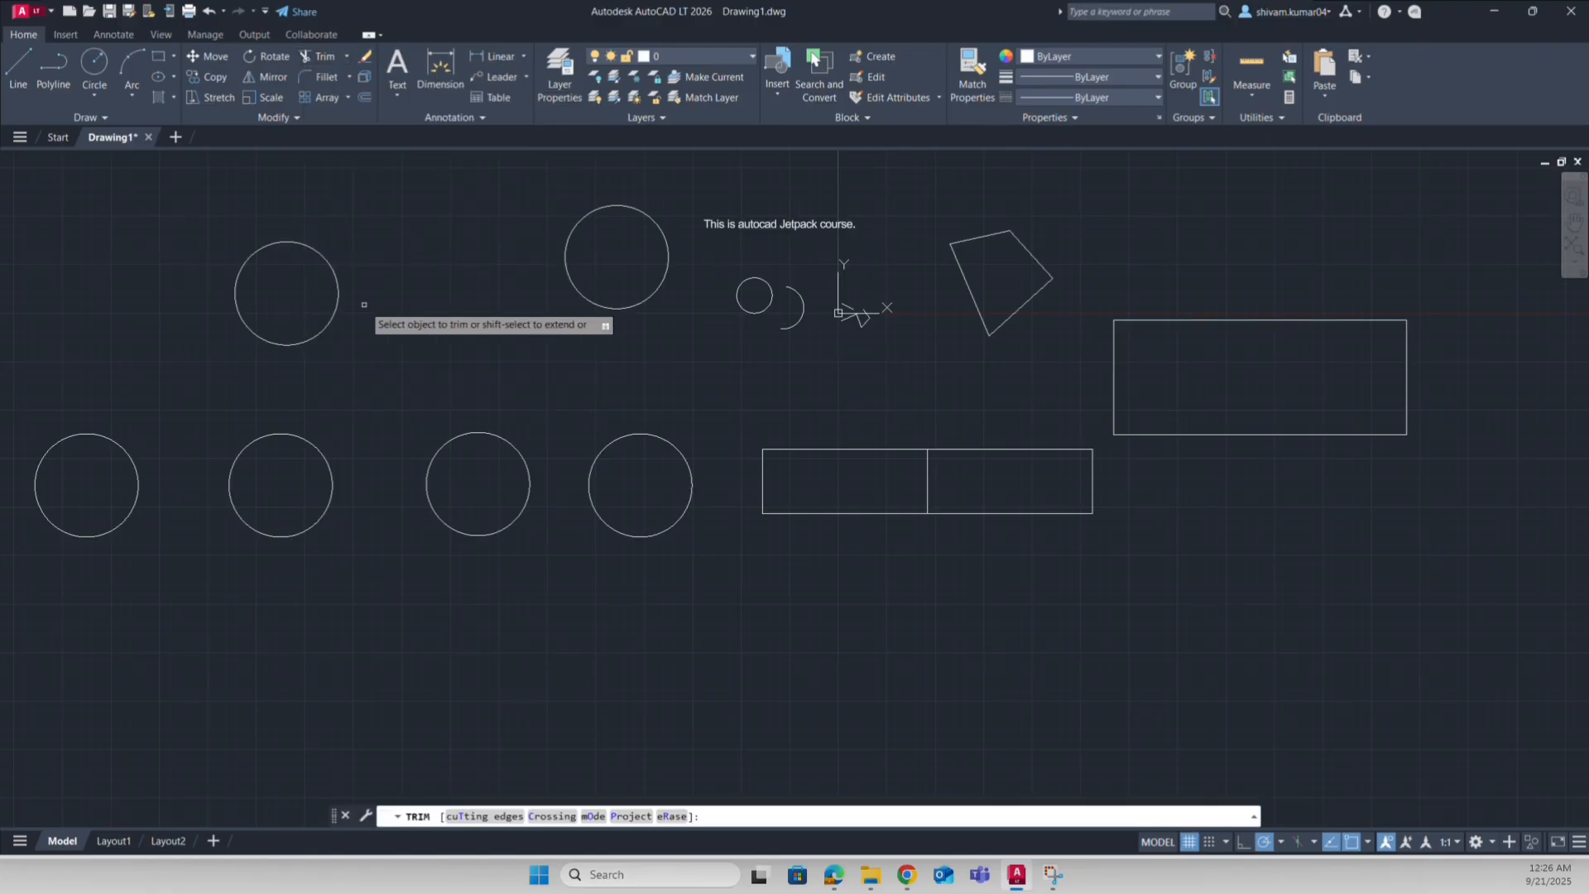
left_click(323, 56)
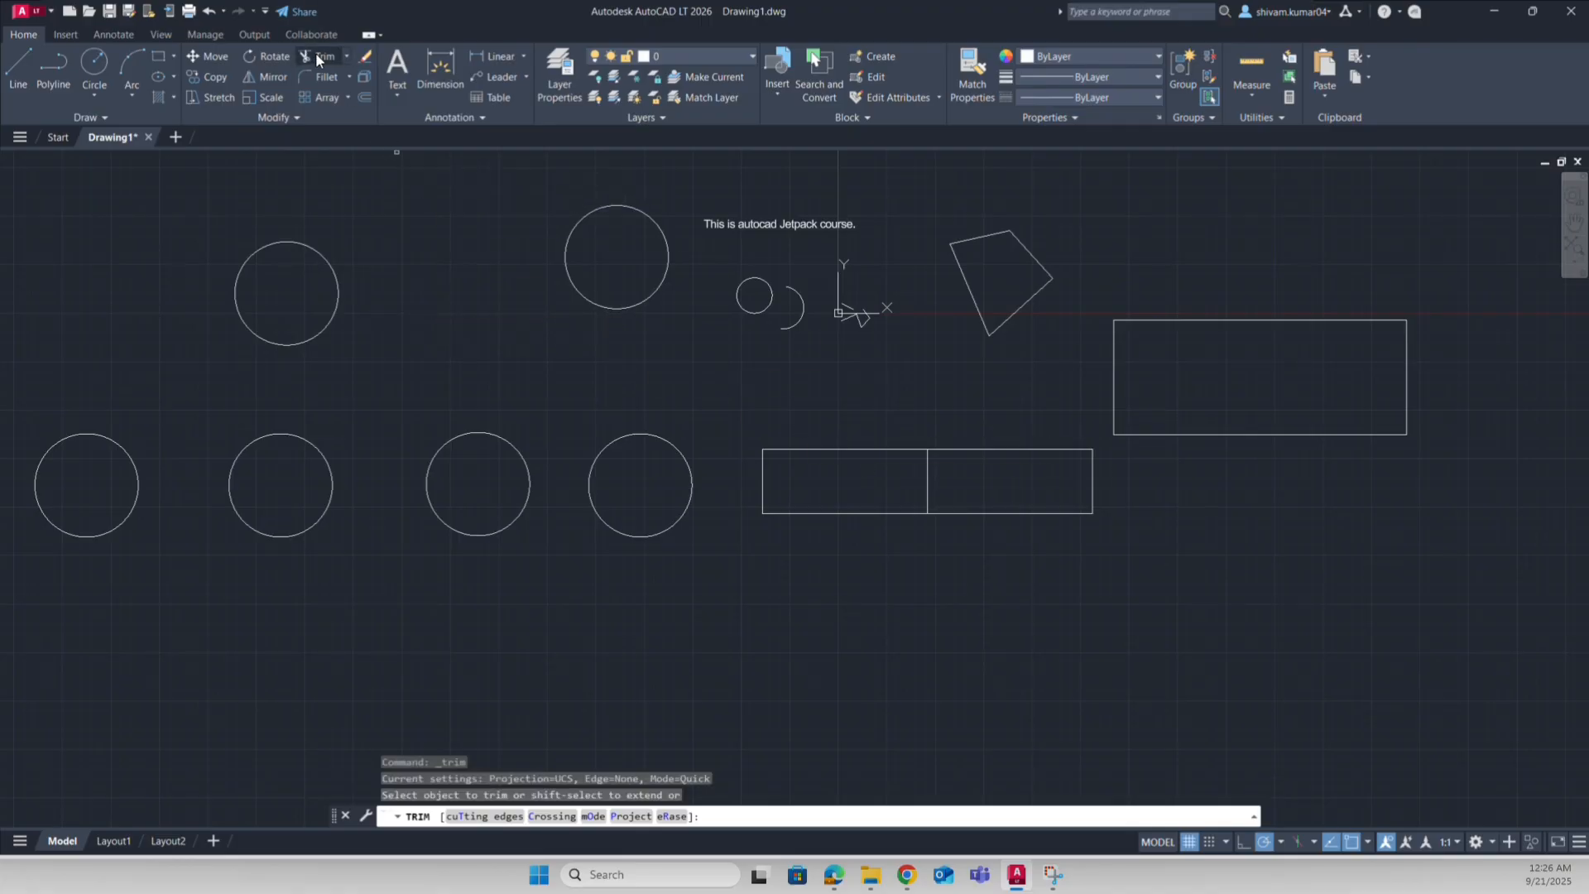
left_click(1270, 431)
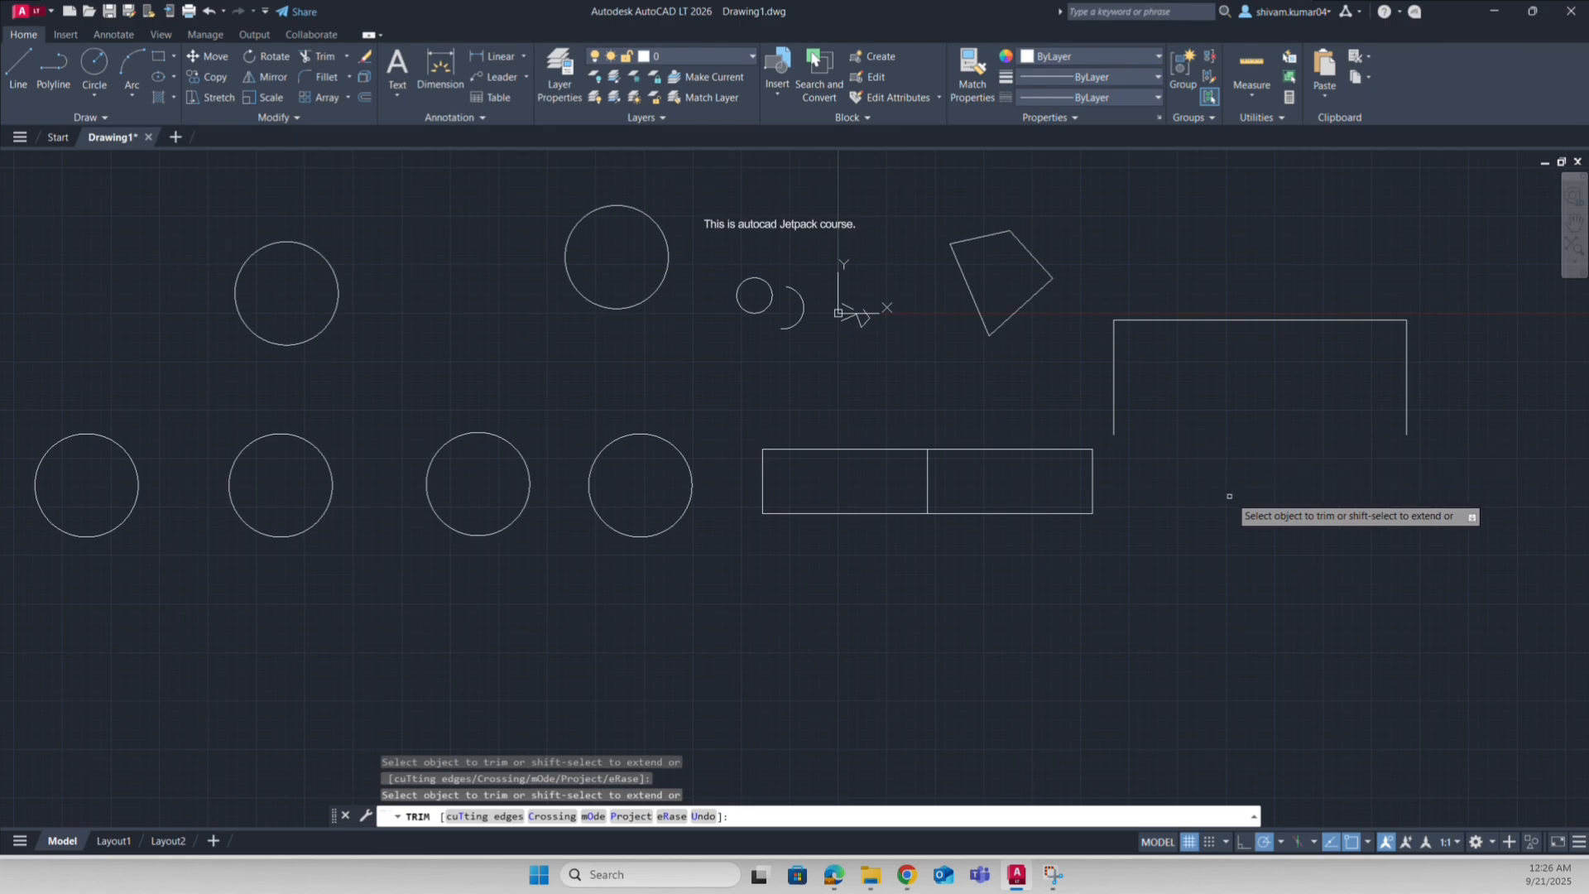
left_click(1029, 513)
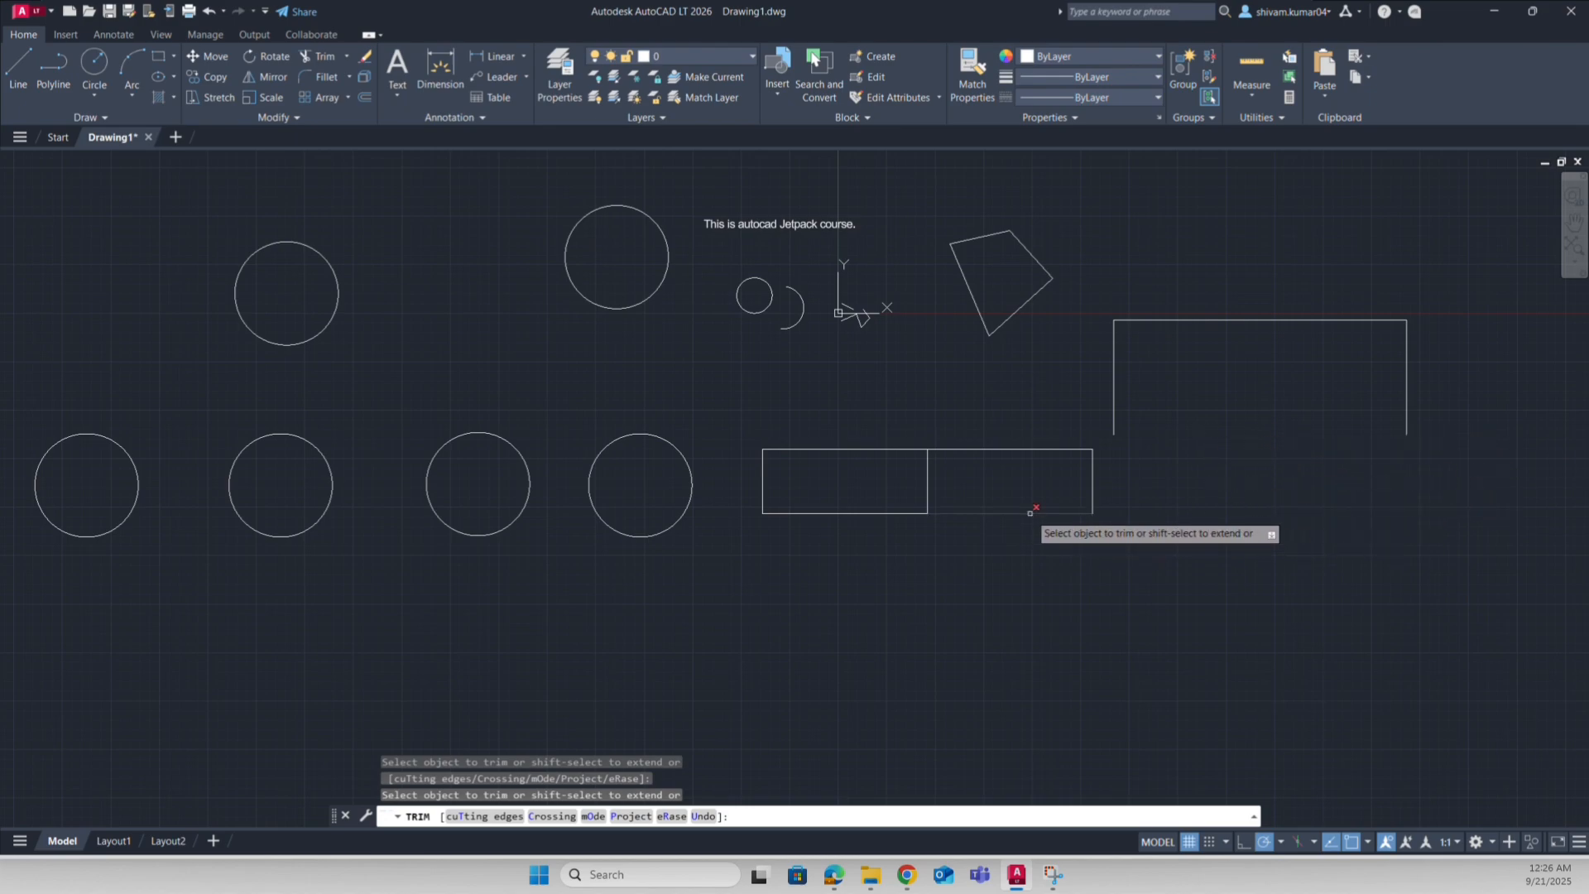
left_click(1037, 260)
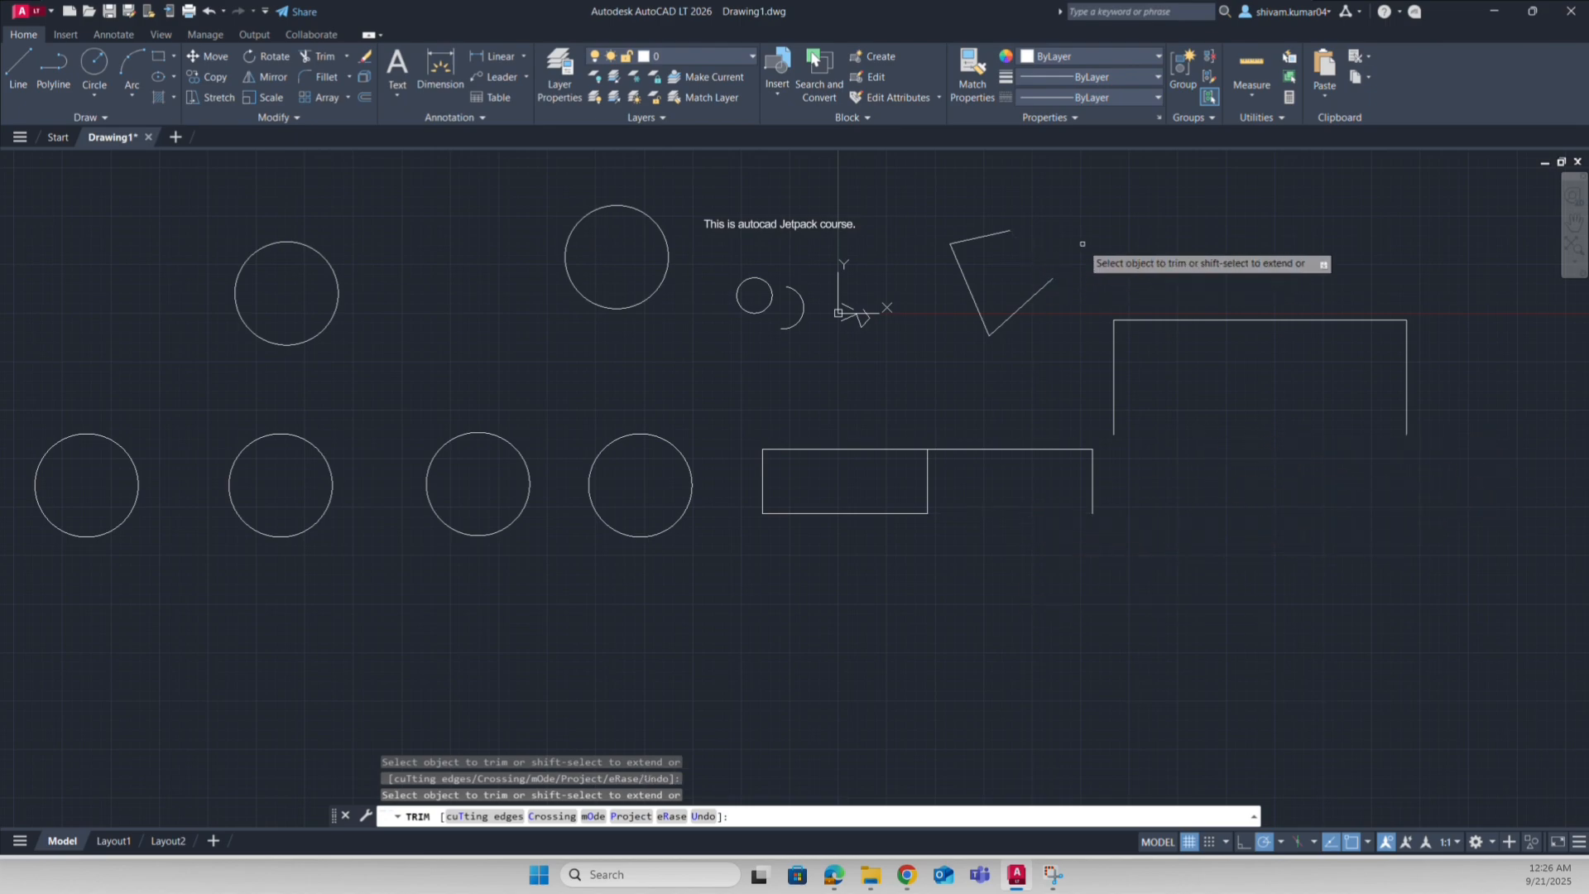
left_click(1069, 246)
left_click(1050, 251)
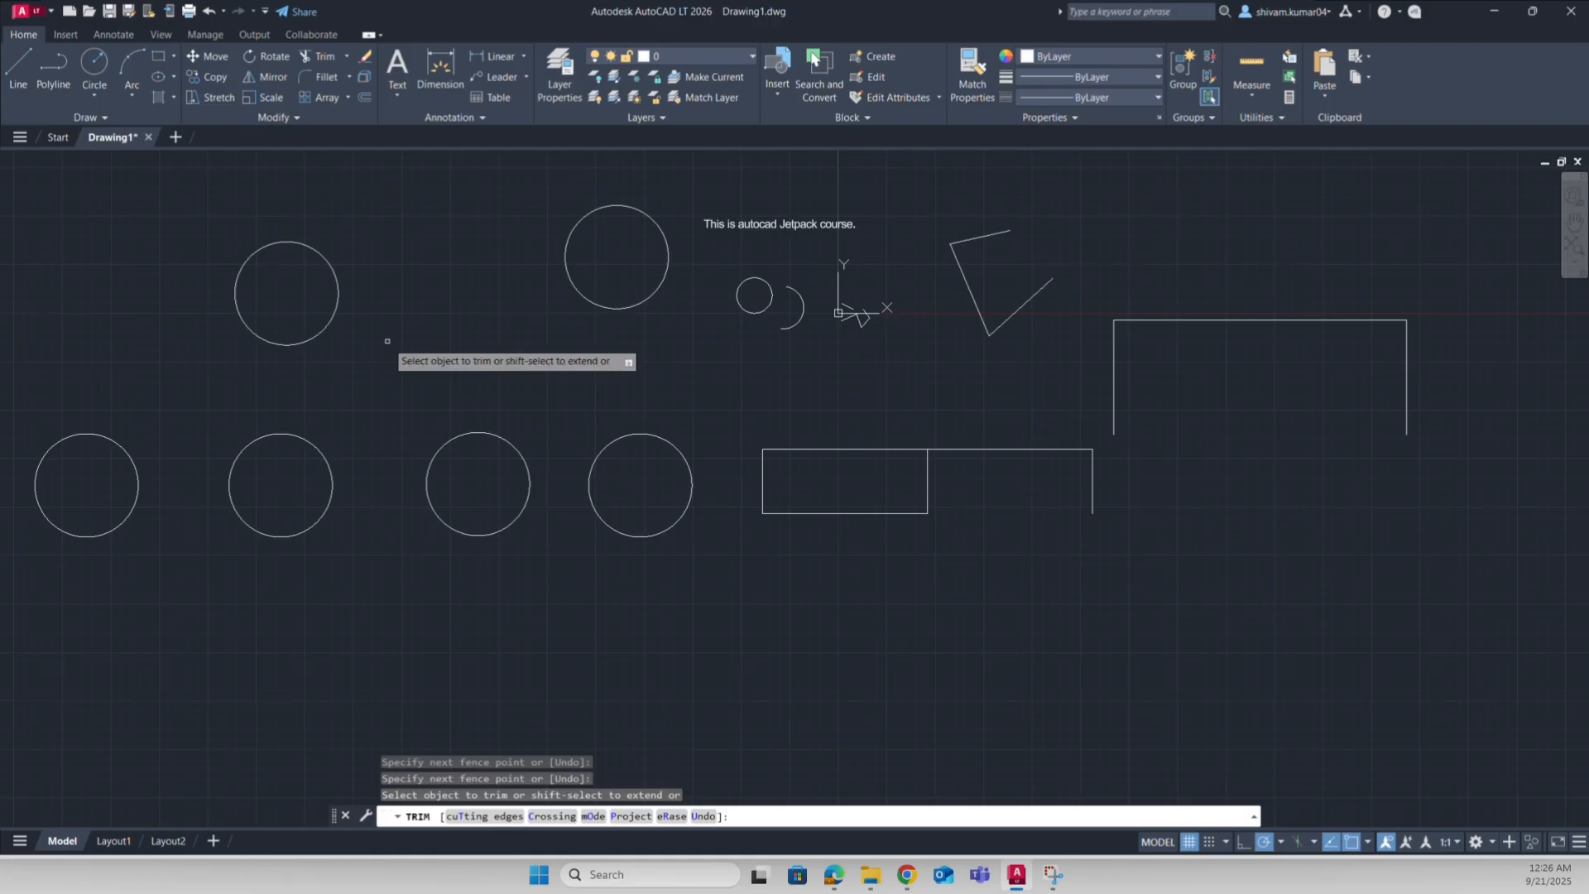
left_click_drag(640, 278, 625, 369)
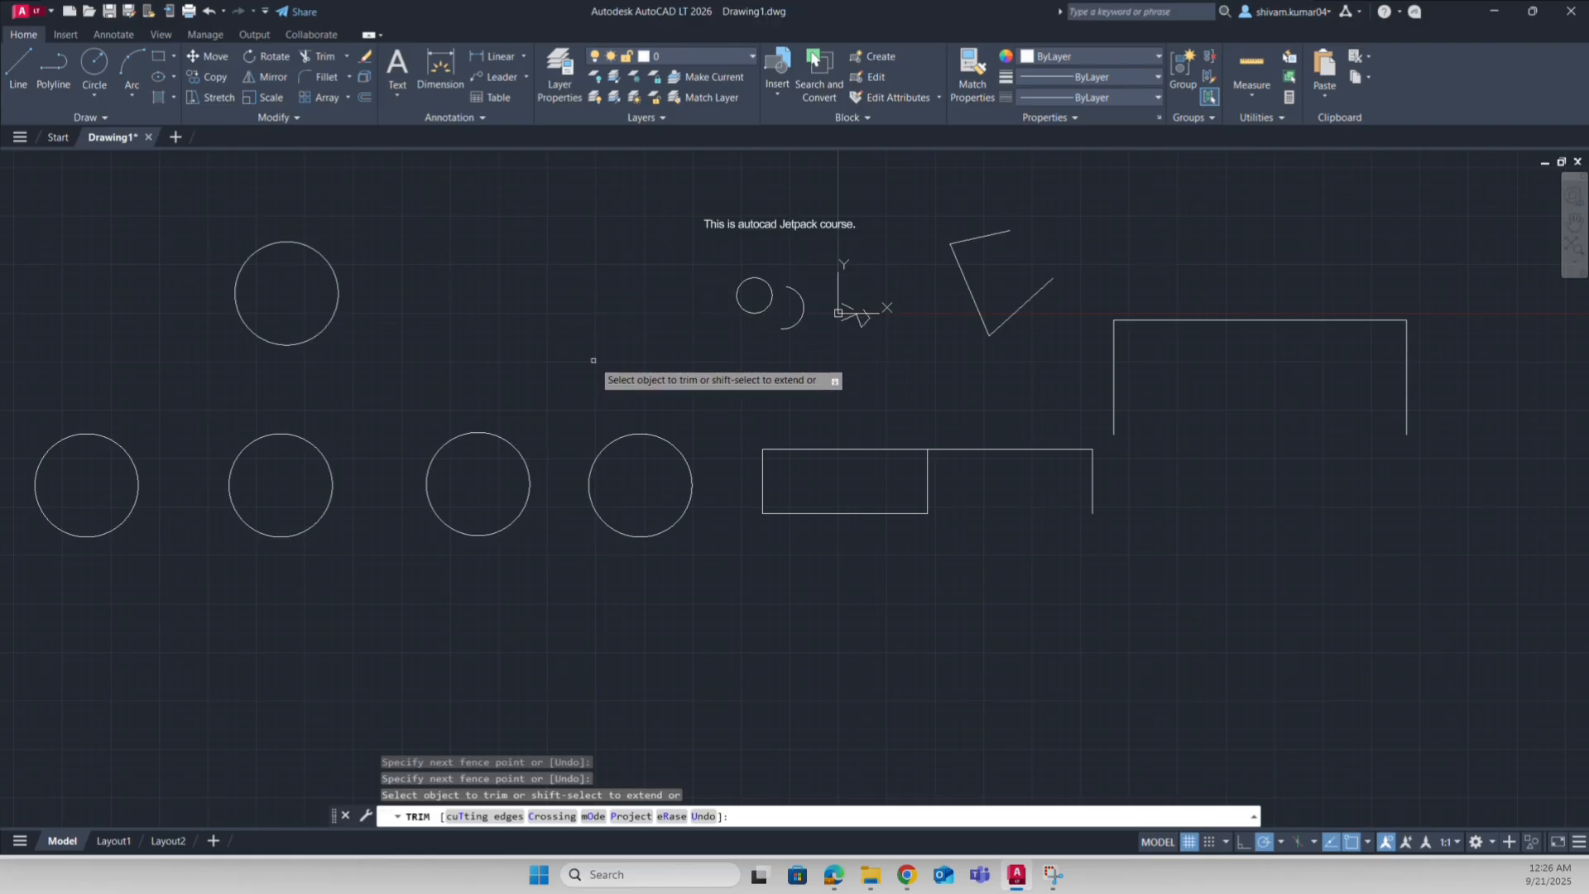
key("Escape")
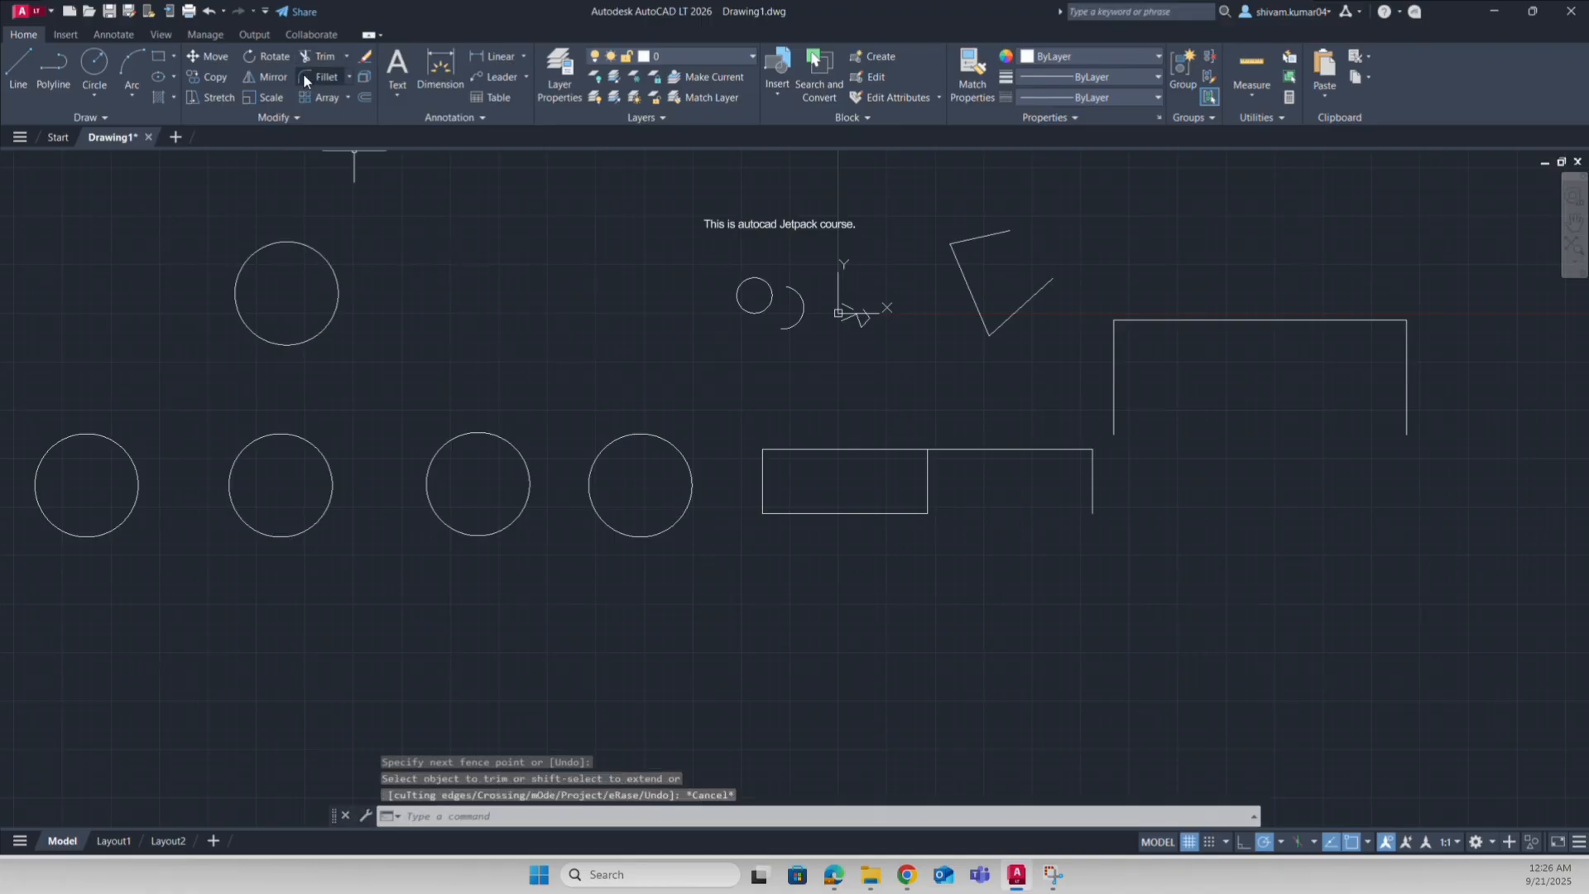
Step: Fillet the V shape's diagonal line to the tall vertical line, forming a sharp corner
left_click(311, 77)
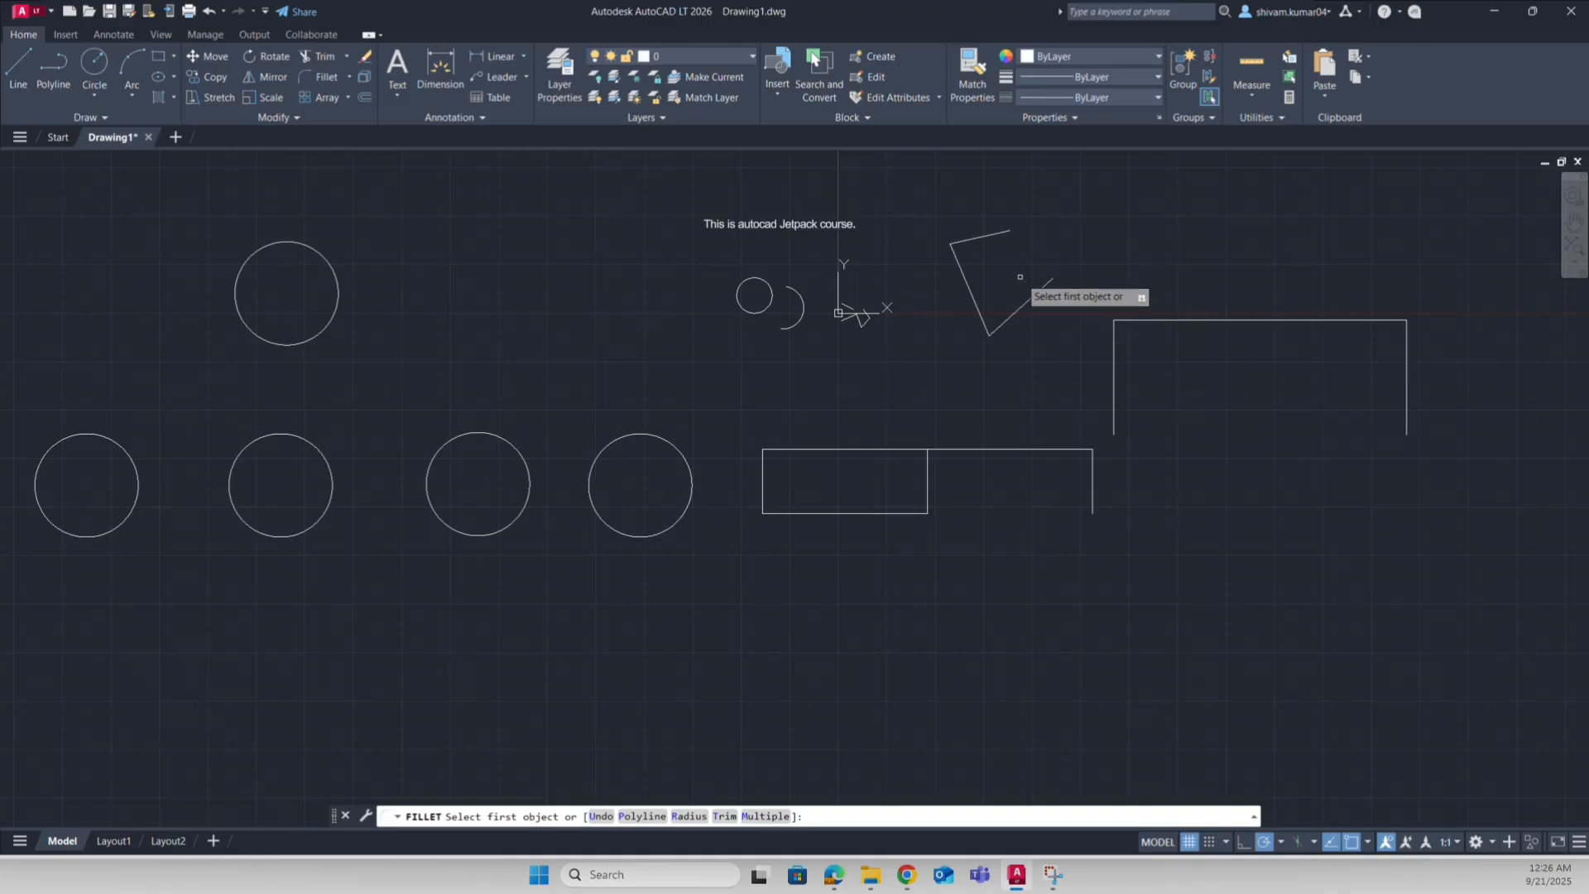
left_click(1042, 288)
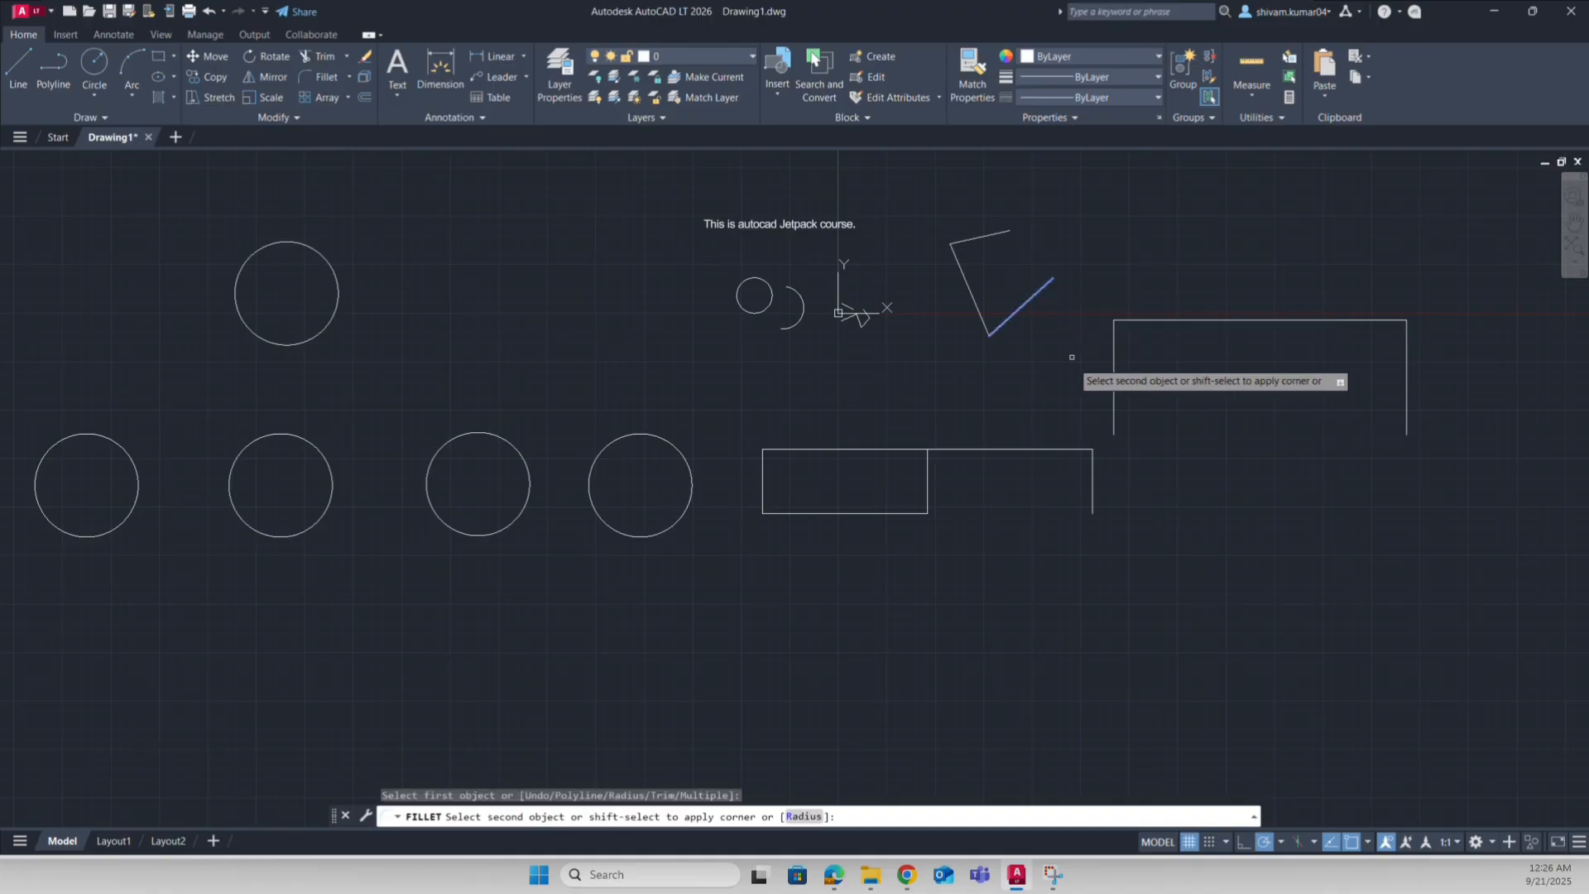
left_click(1114, 369)
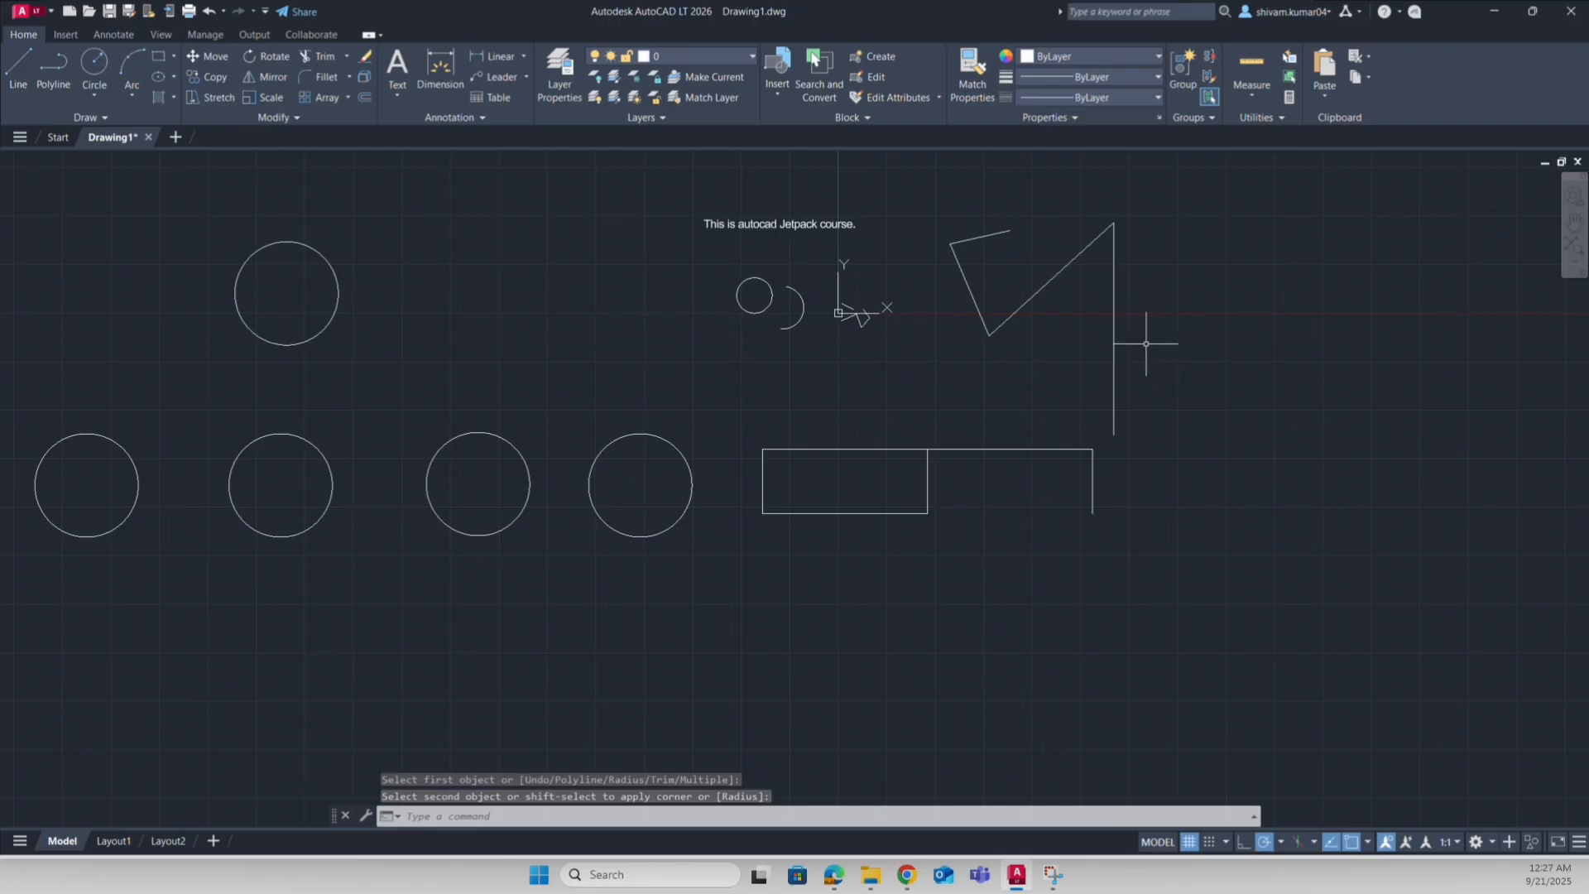
key("Escape")
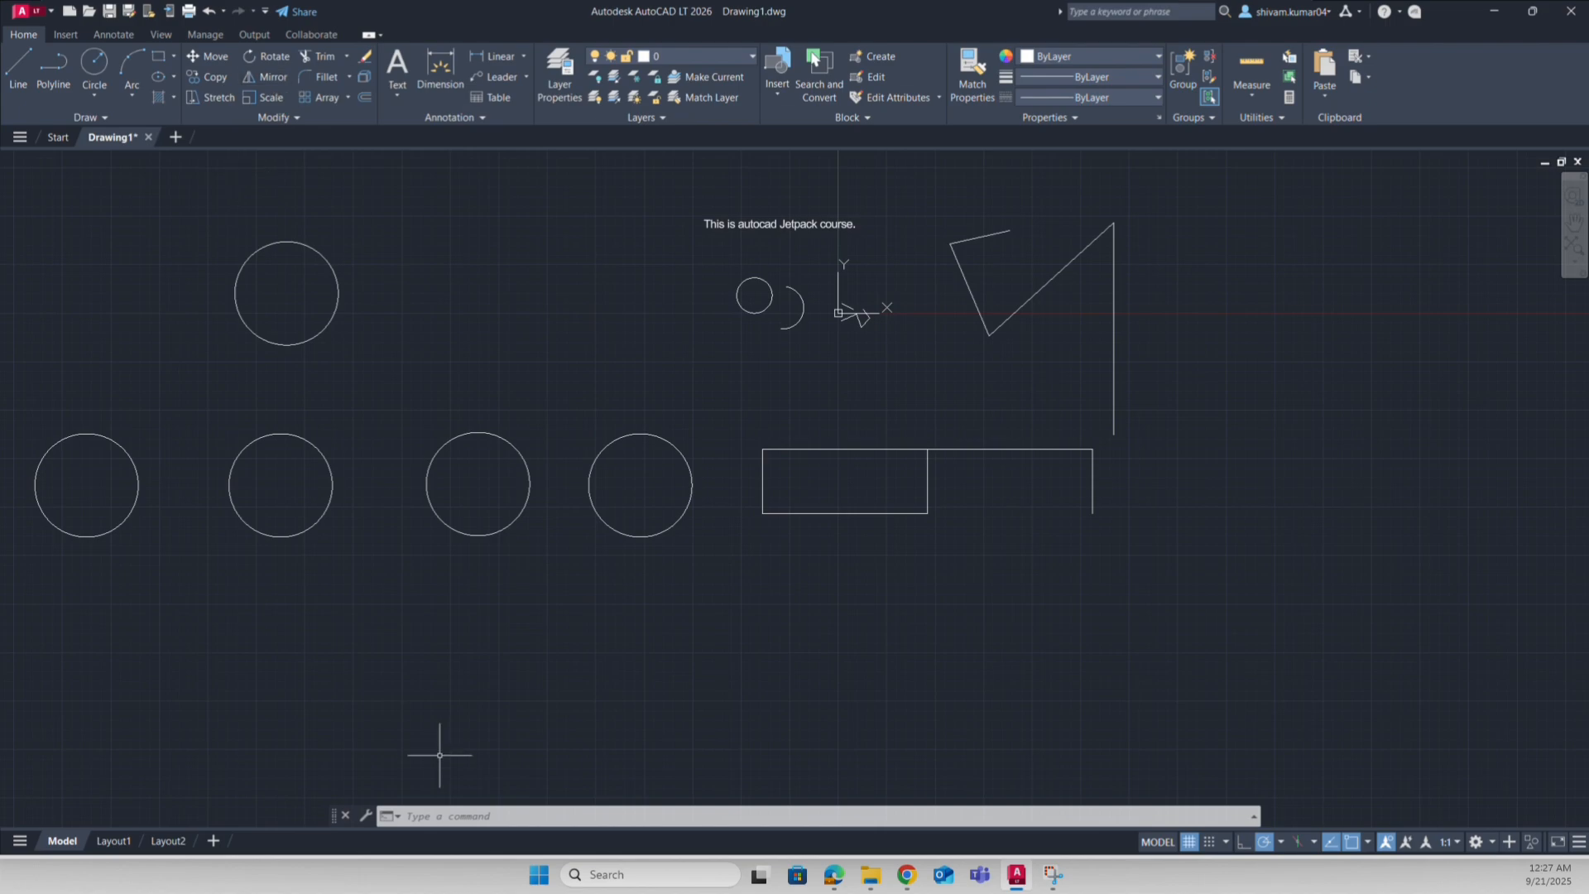
Step: Mirror the third lower circle about a vertical line through its centre, keeping the original
left_click(461, 819)
type("MIRROR")
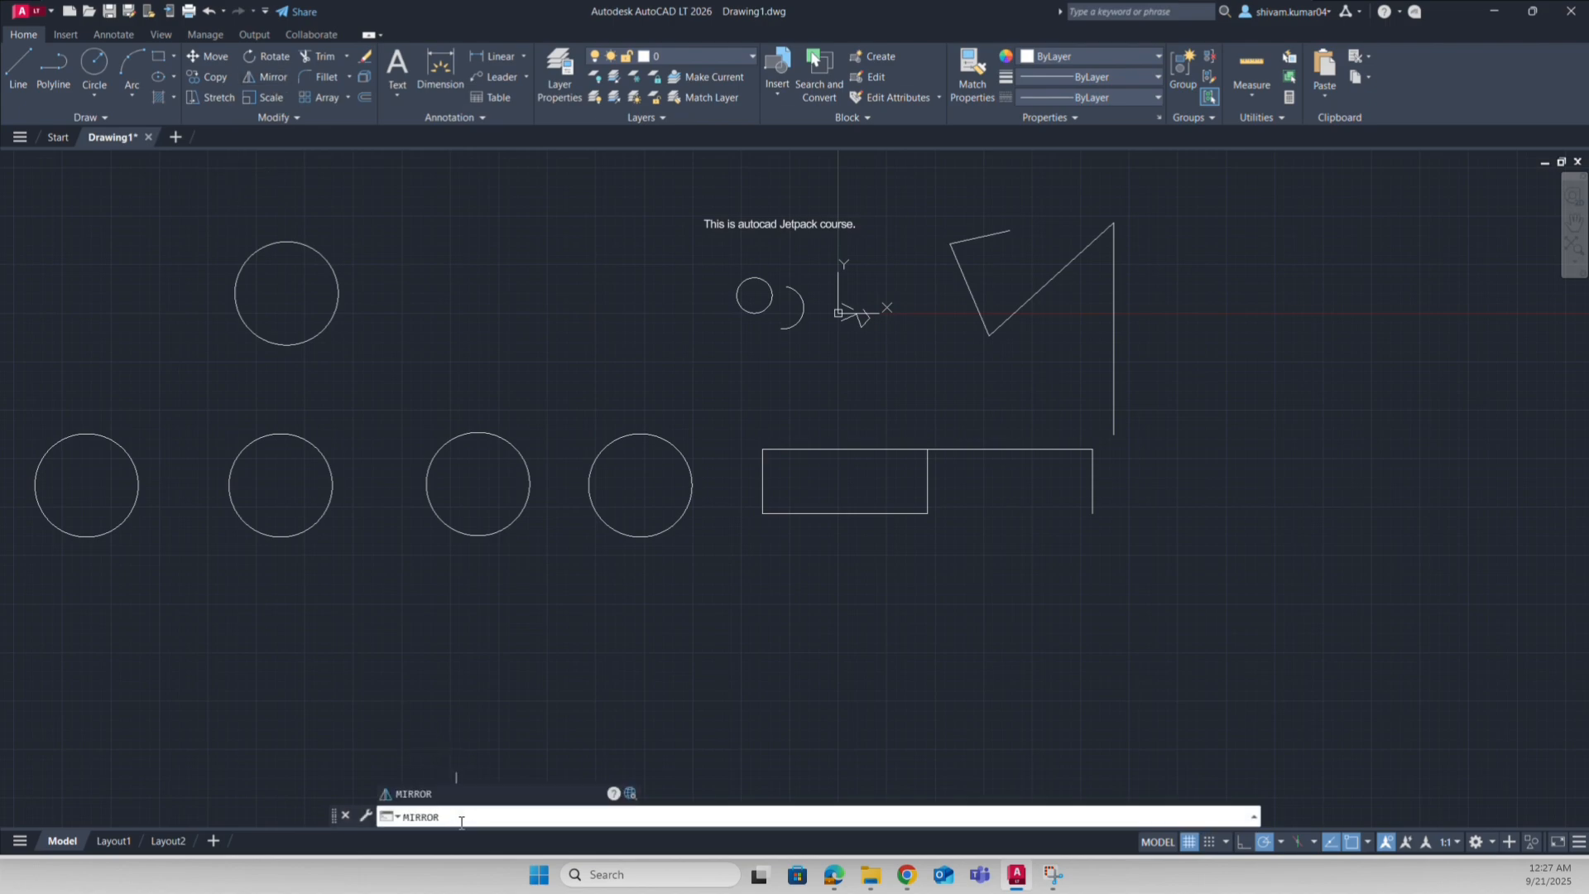
key("Return")
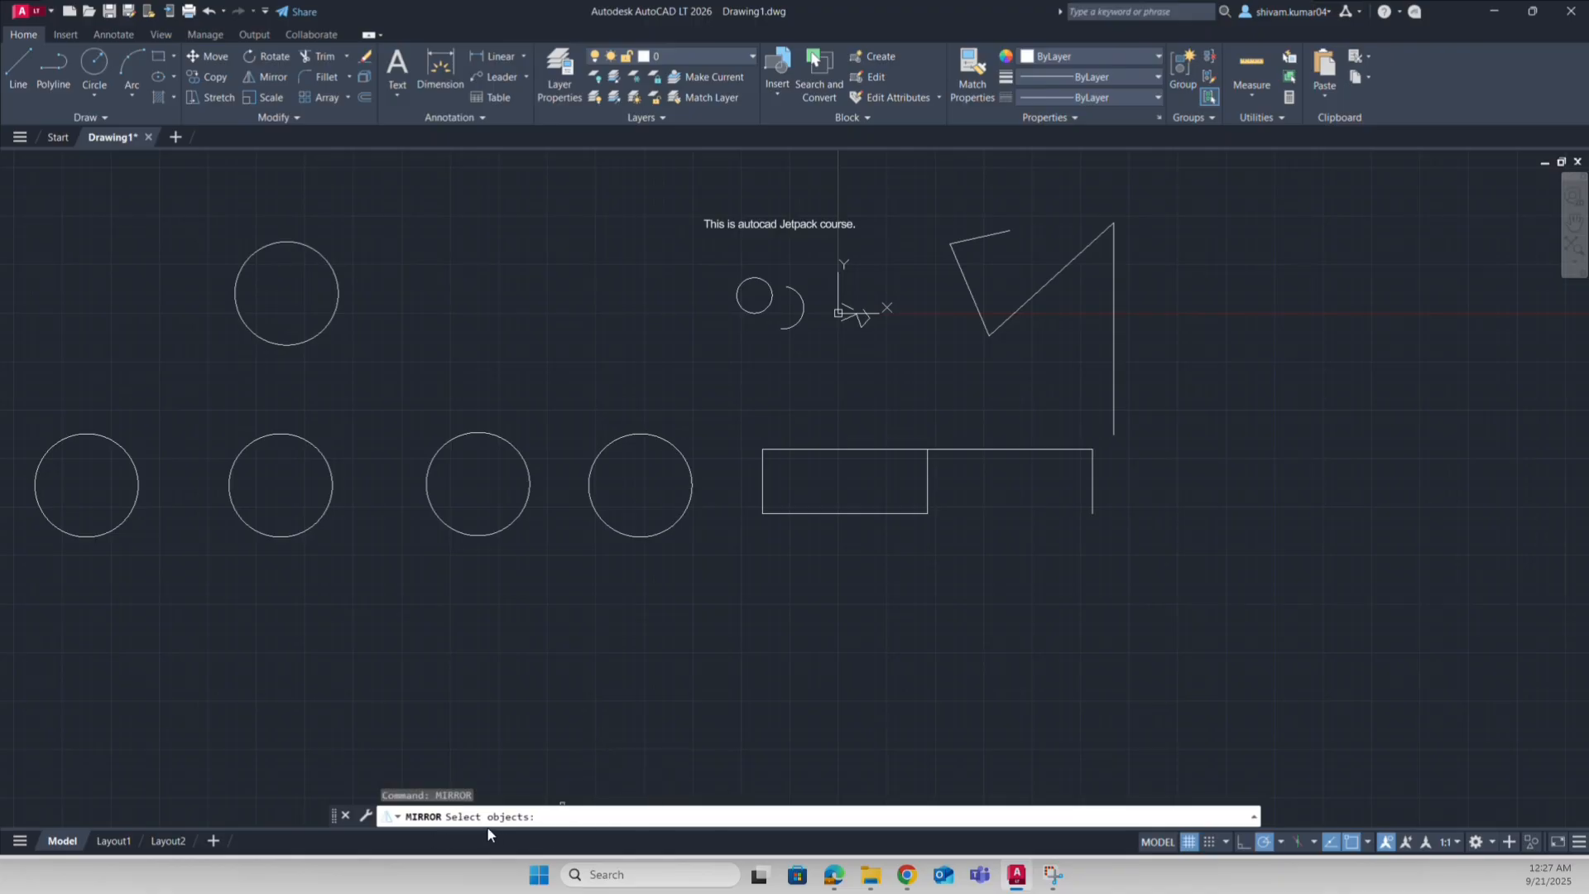
left_click(473, 528)
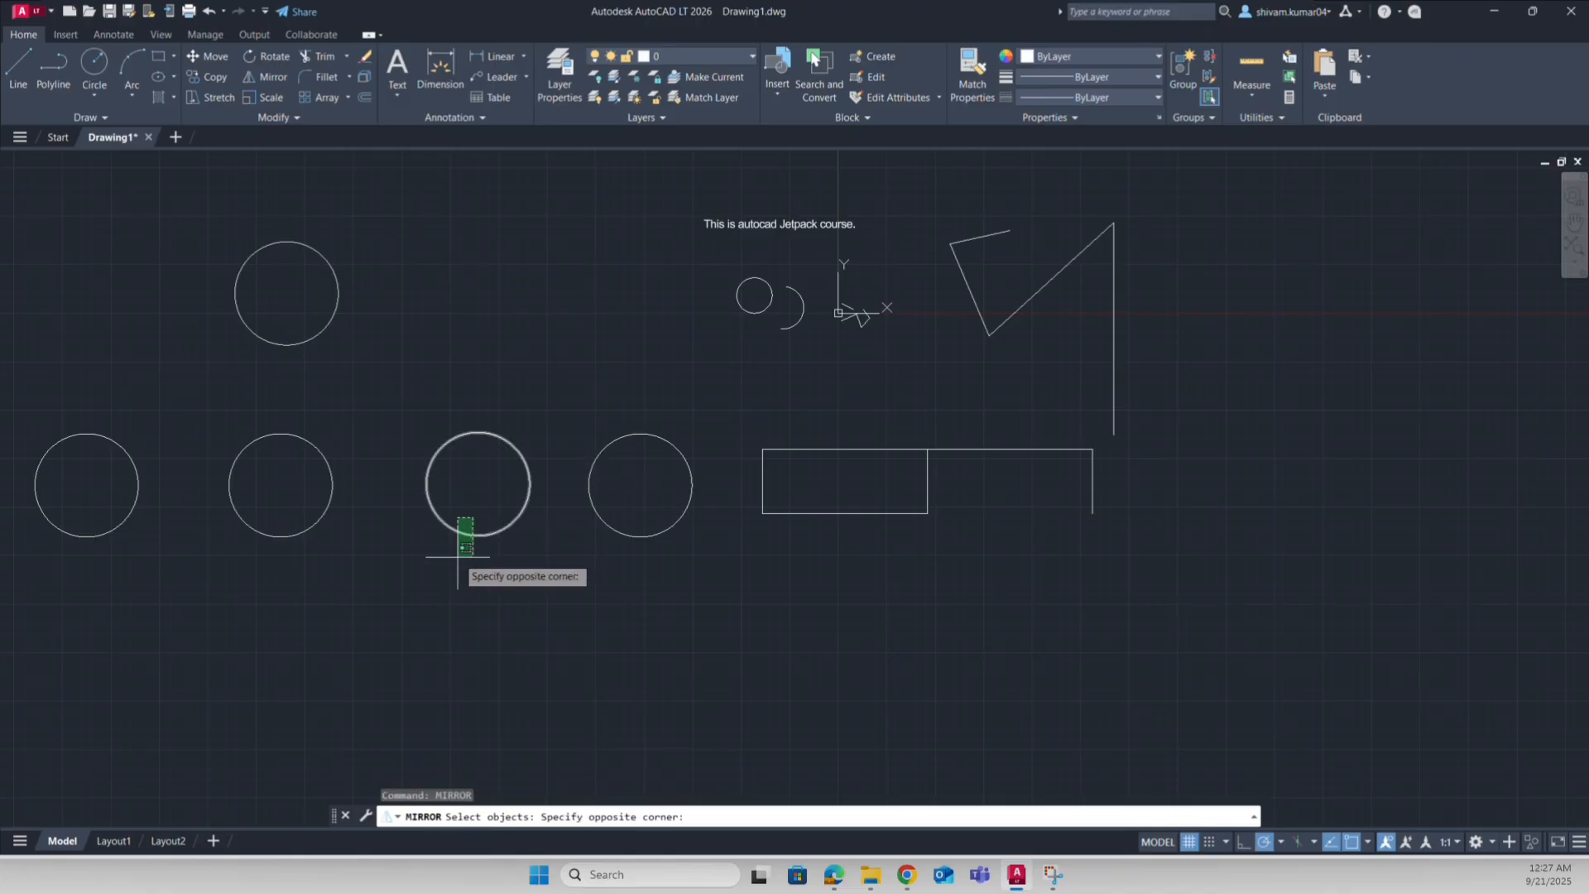
left_click(444, 577)
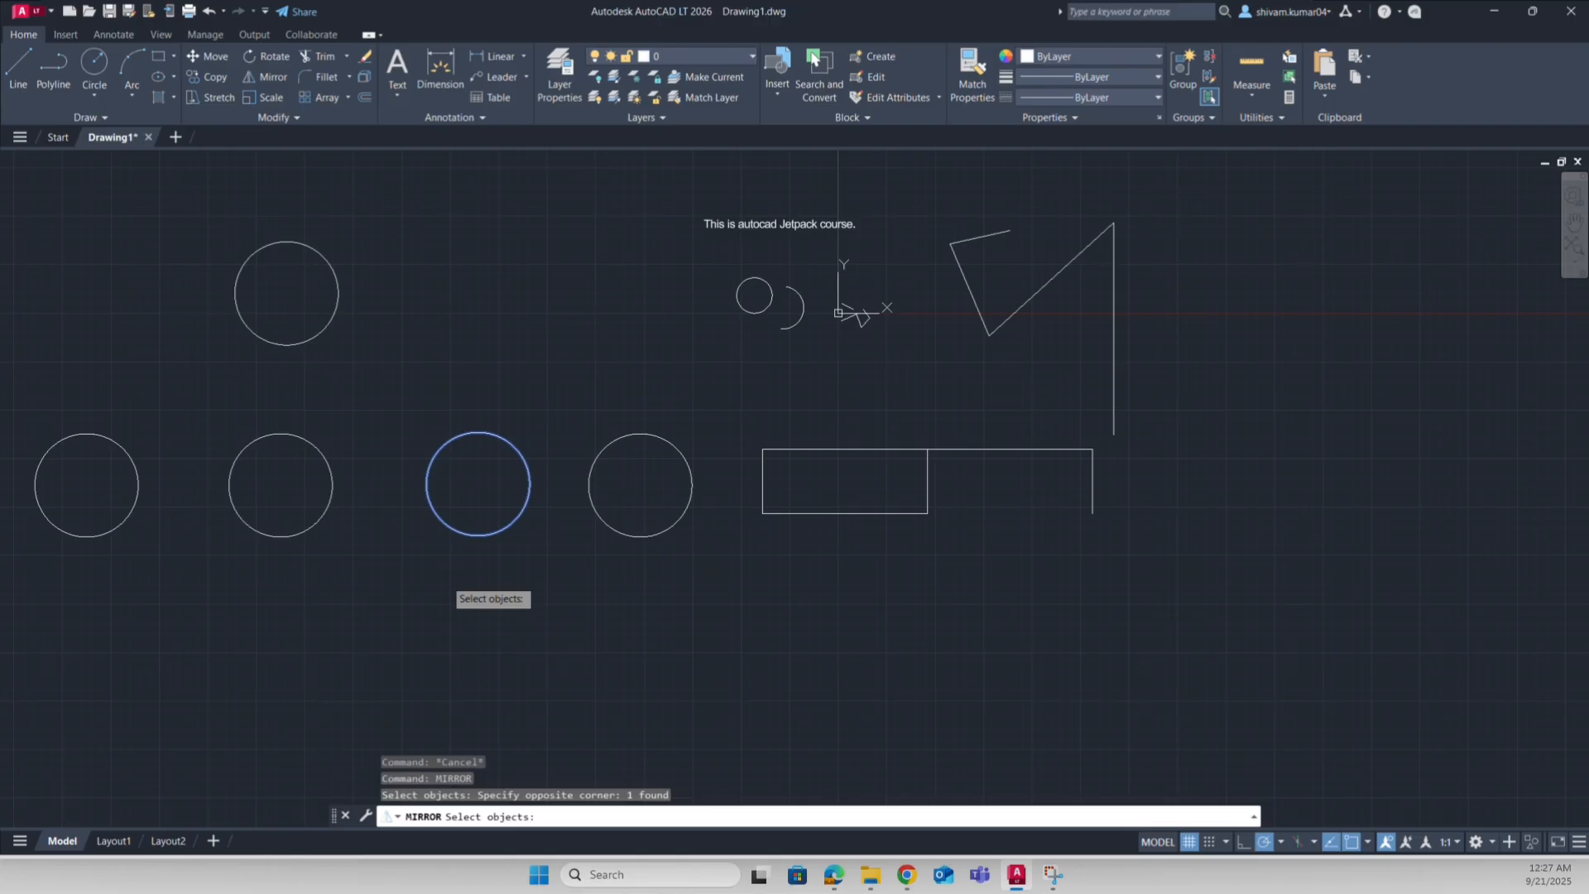
key("Return")
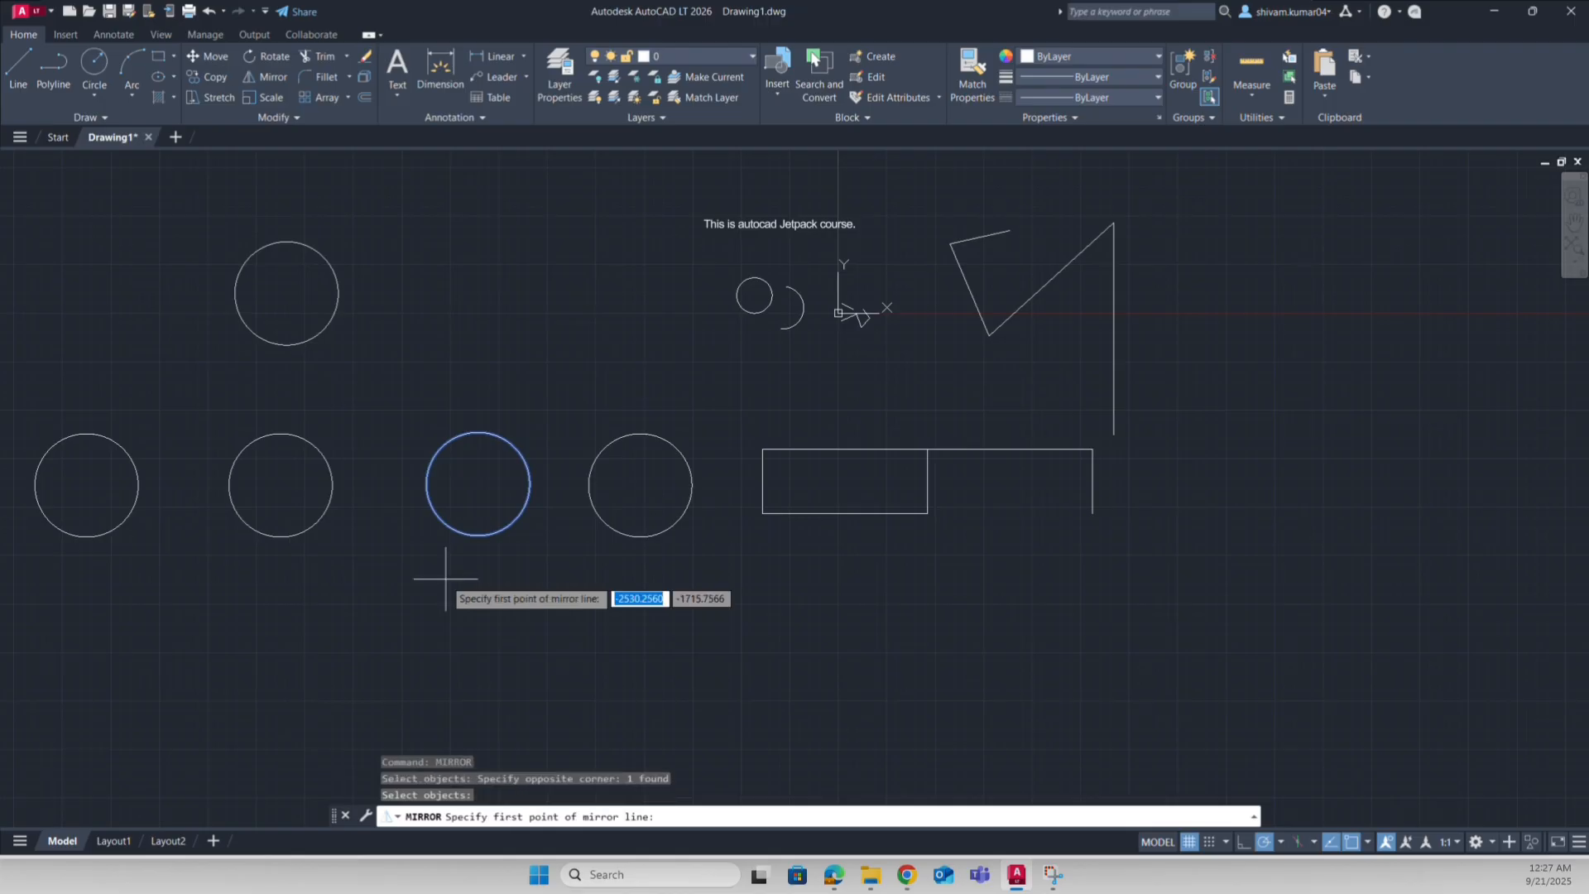
left_click(478, 485)
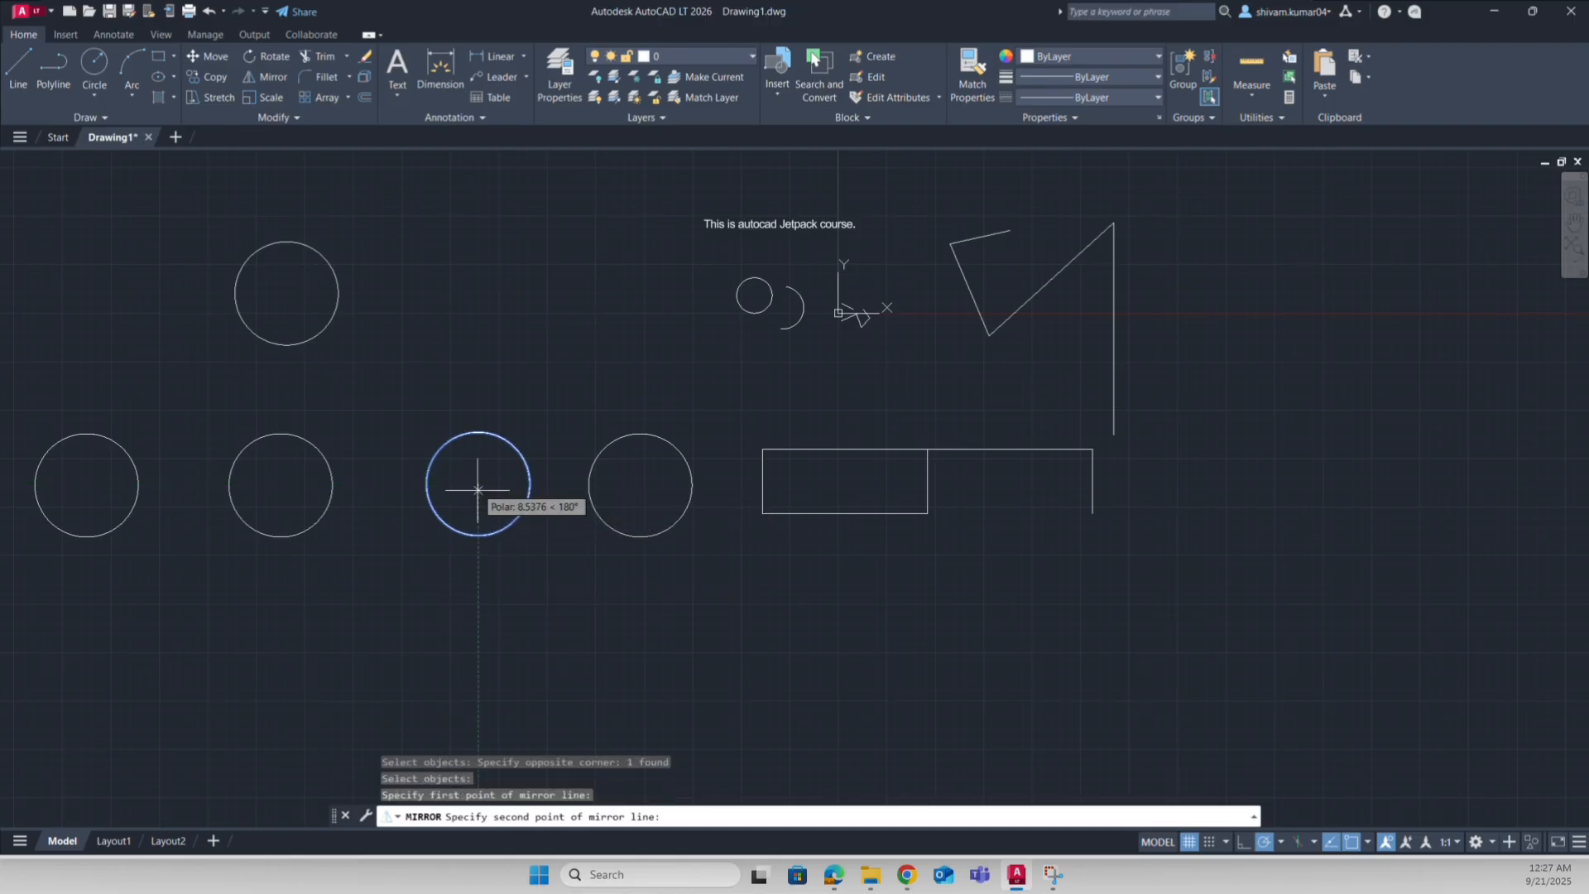
left_click(475, 544)
key("Down")
key("Return")
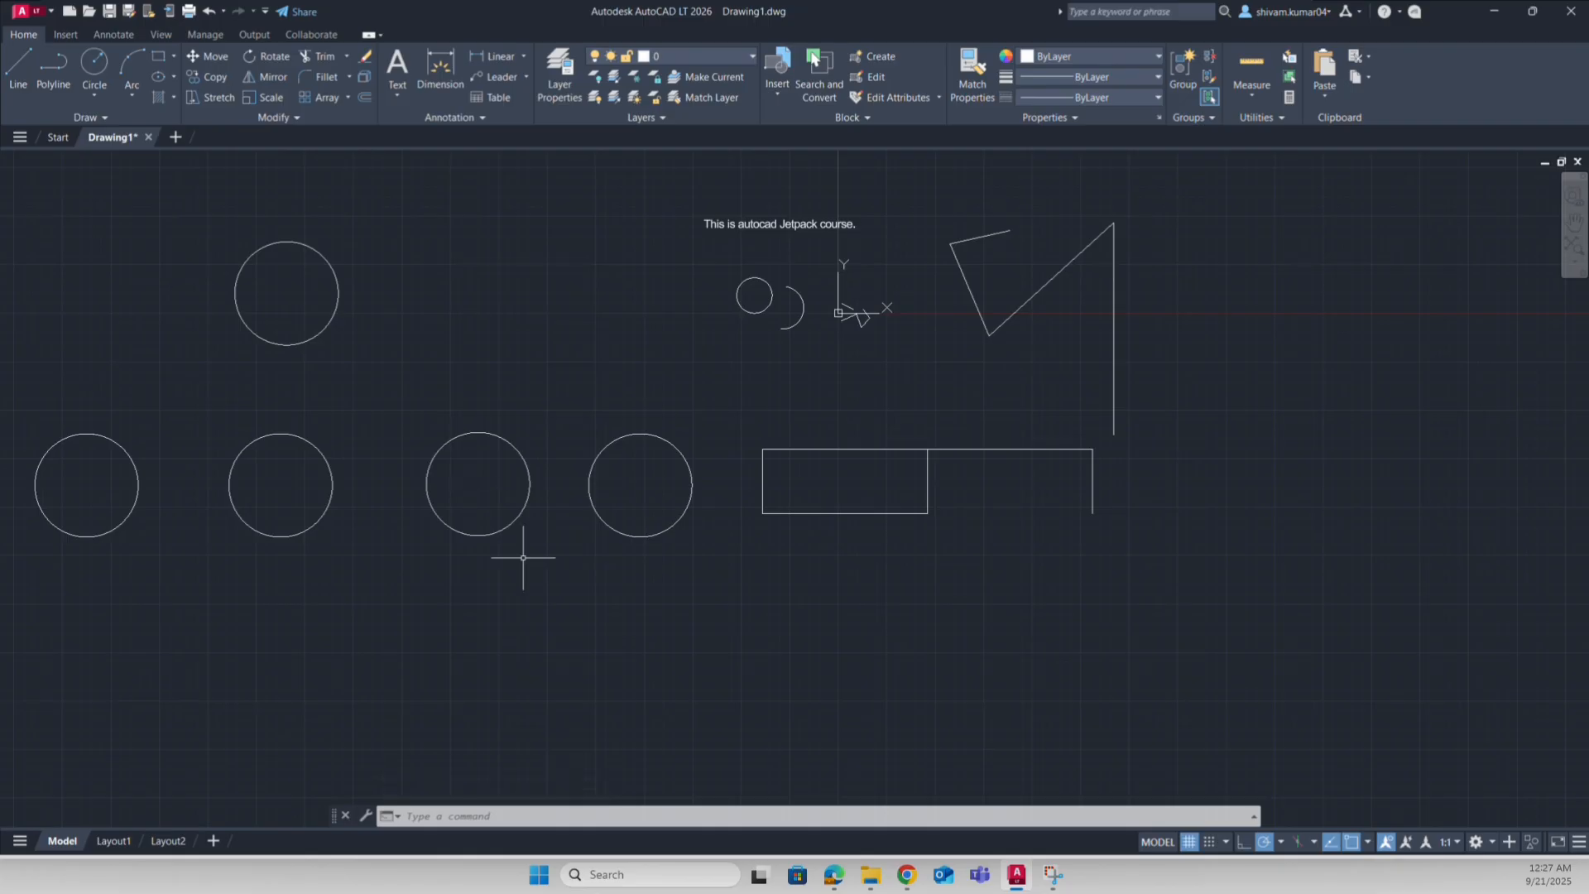
Step: Mirror the angled line shape across a horizontal line from the vertical line's bottom end, keeping the original
type("mirror")
key("Return")
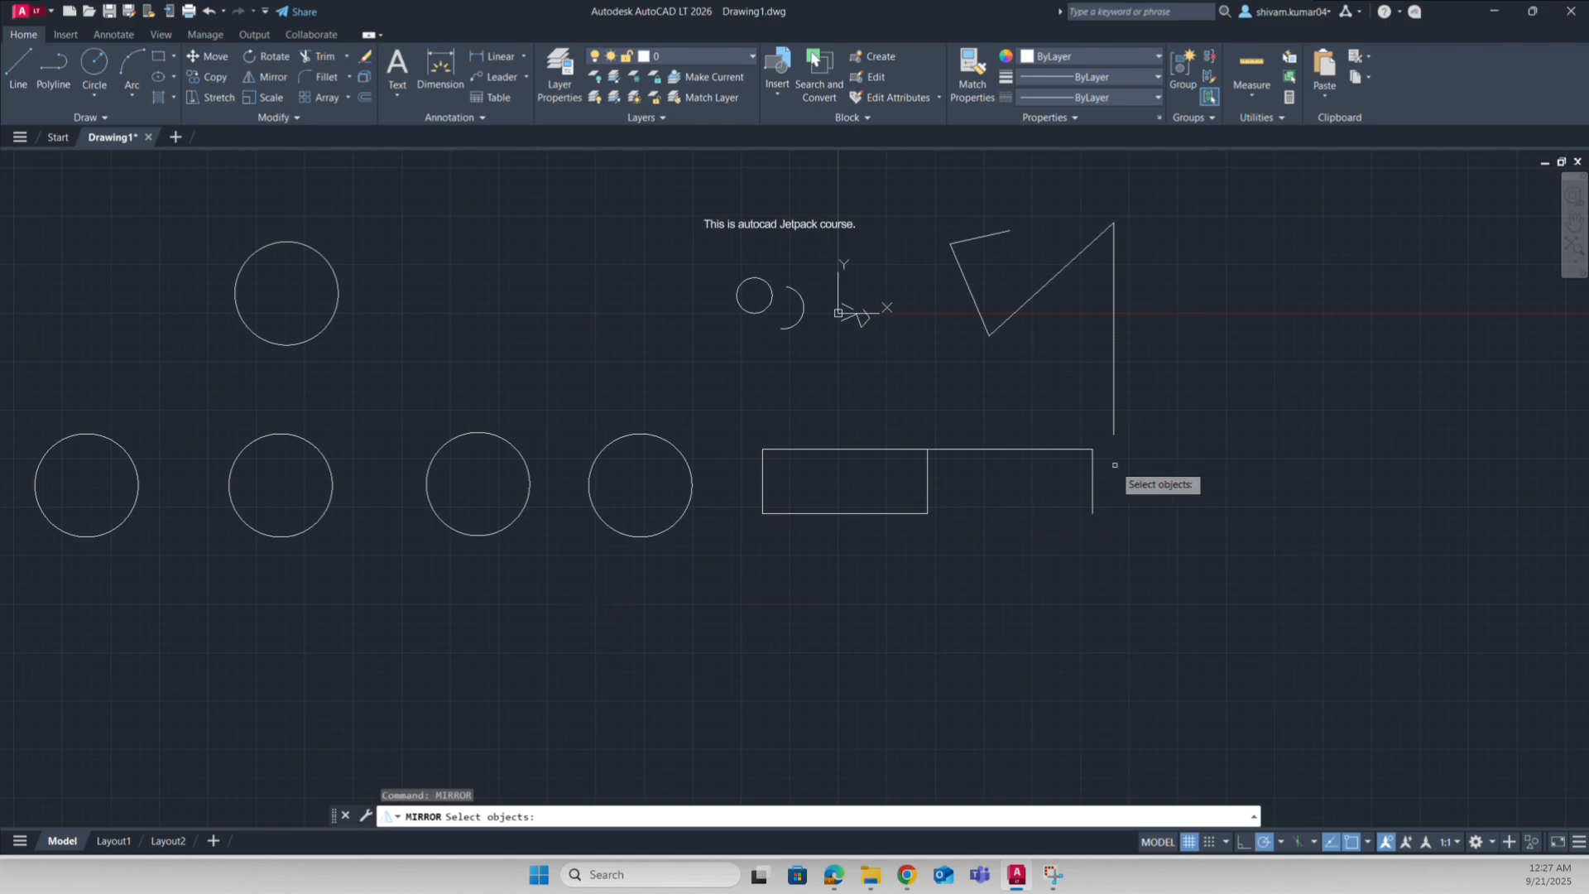
left_click(1114, 356)
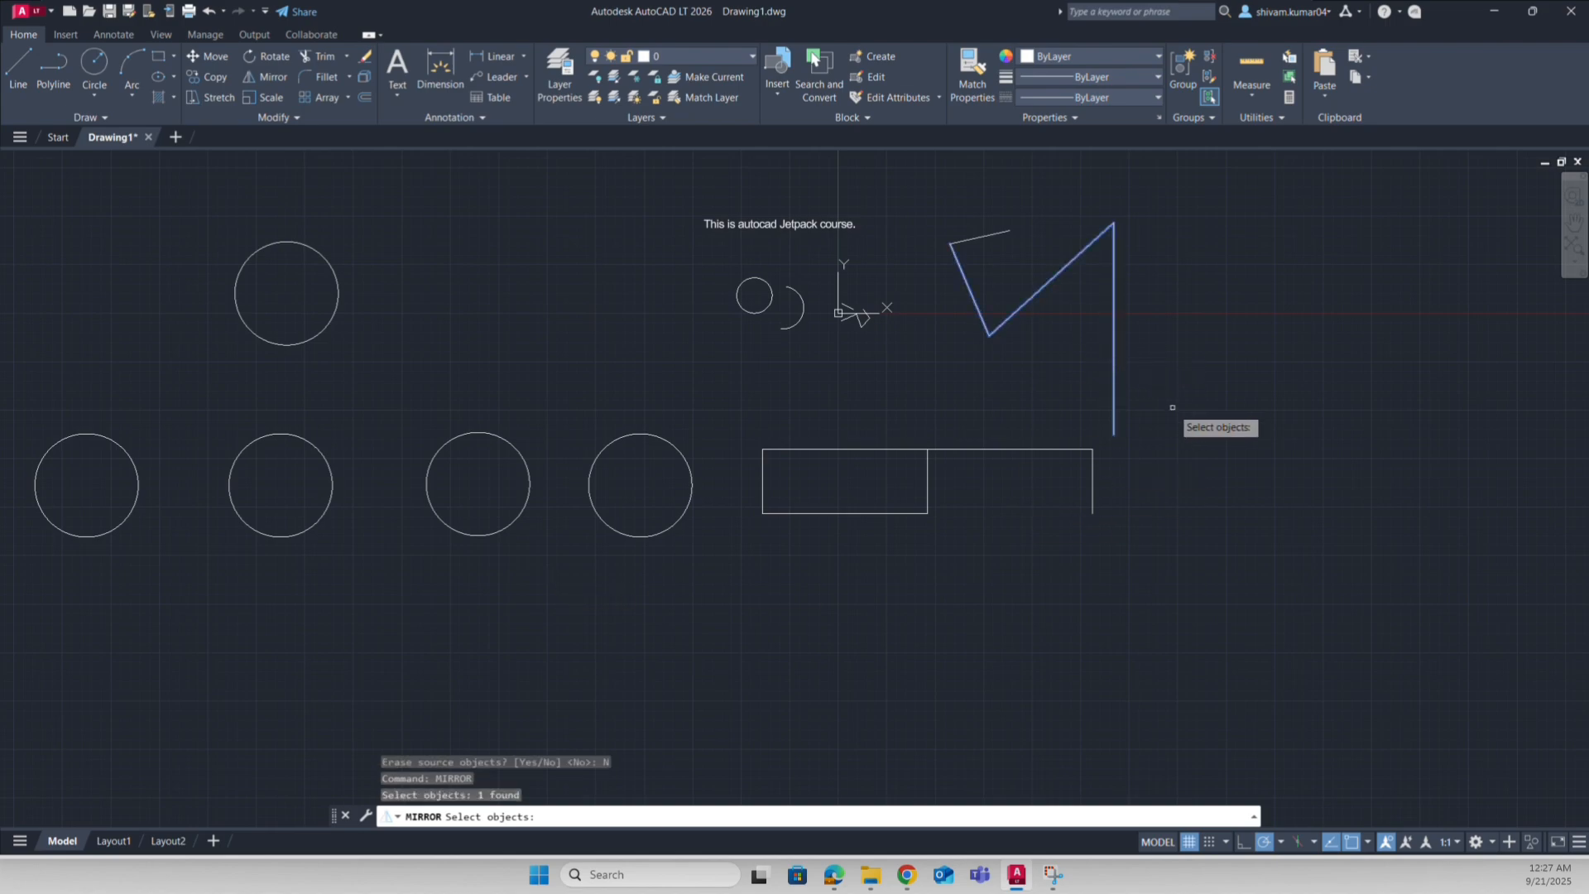
key("Return")
left_click(1114, 434)
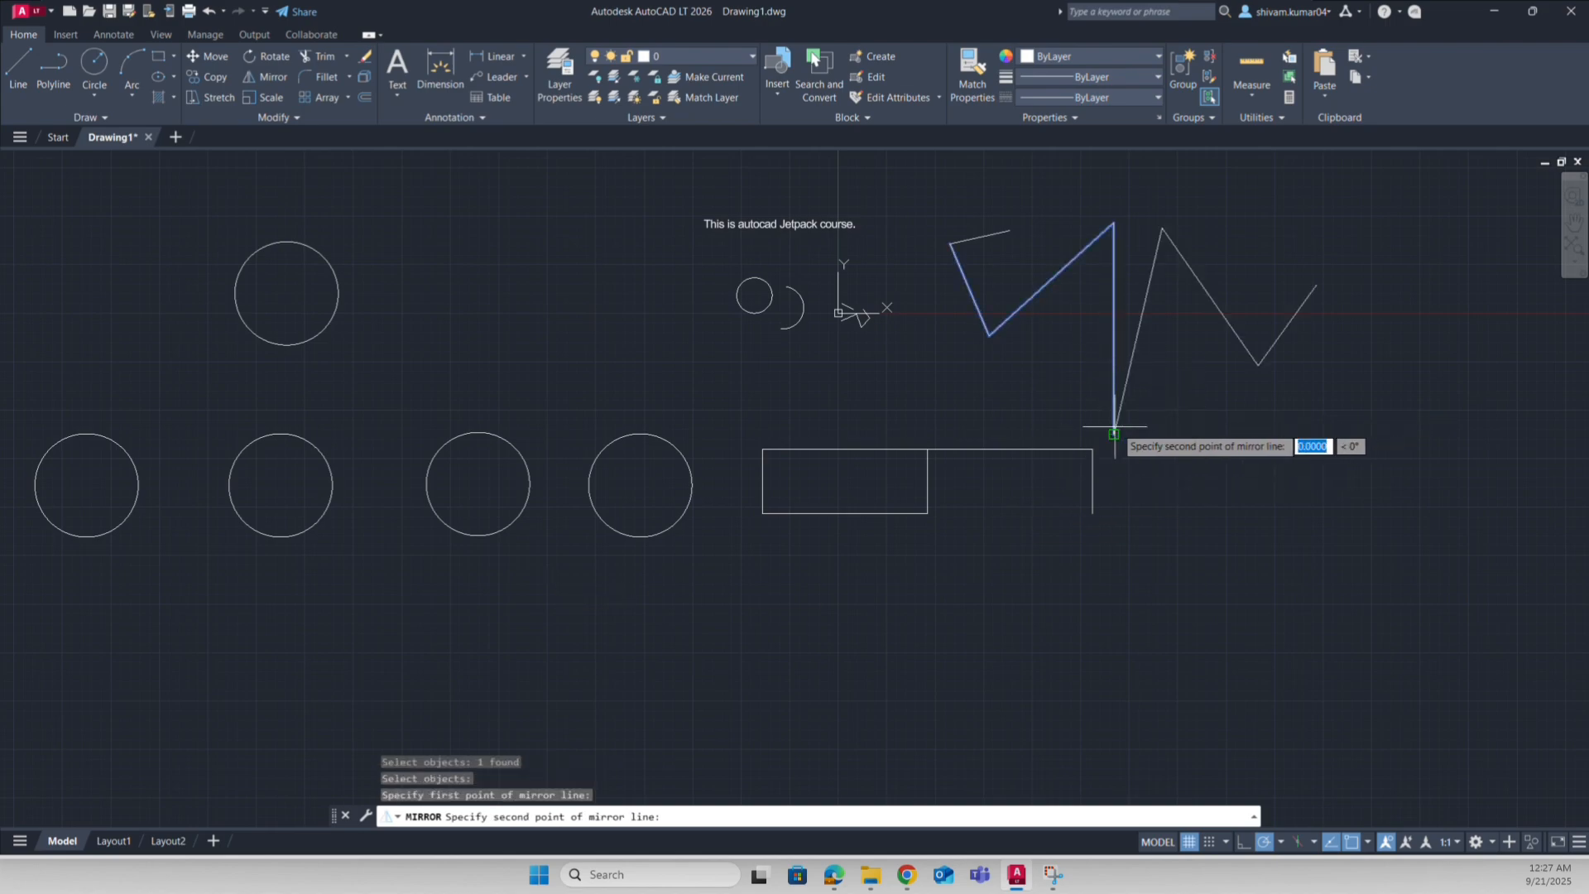
left_click(1234, 433)
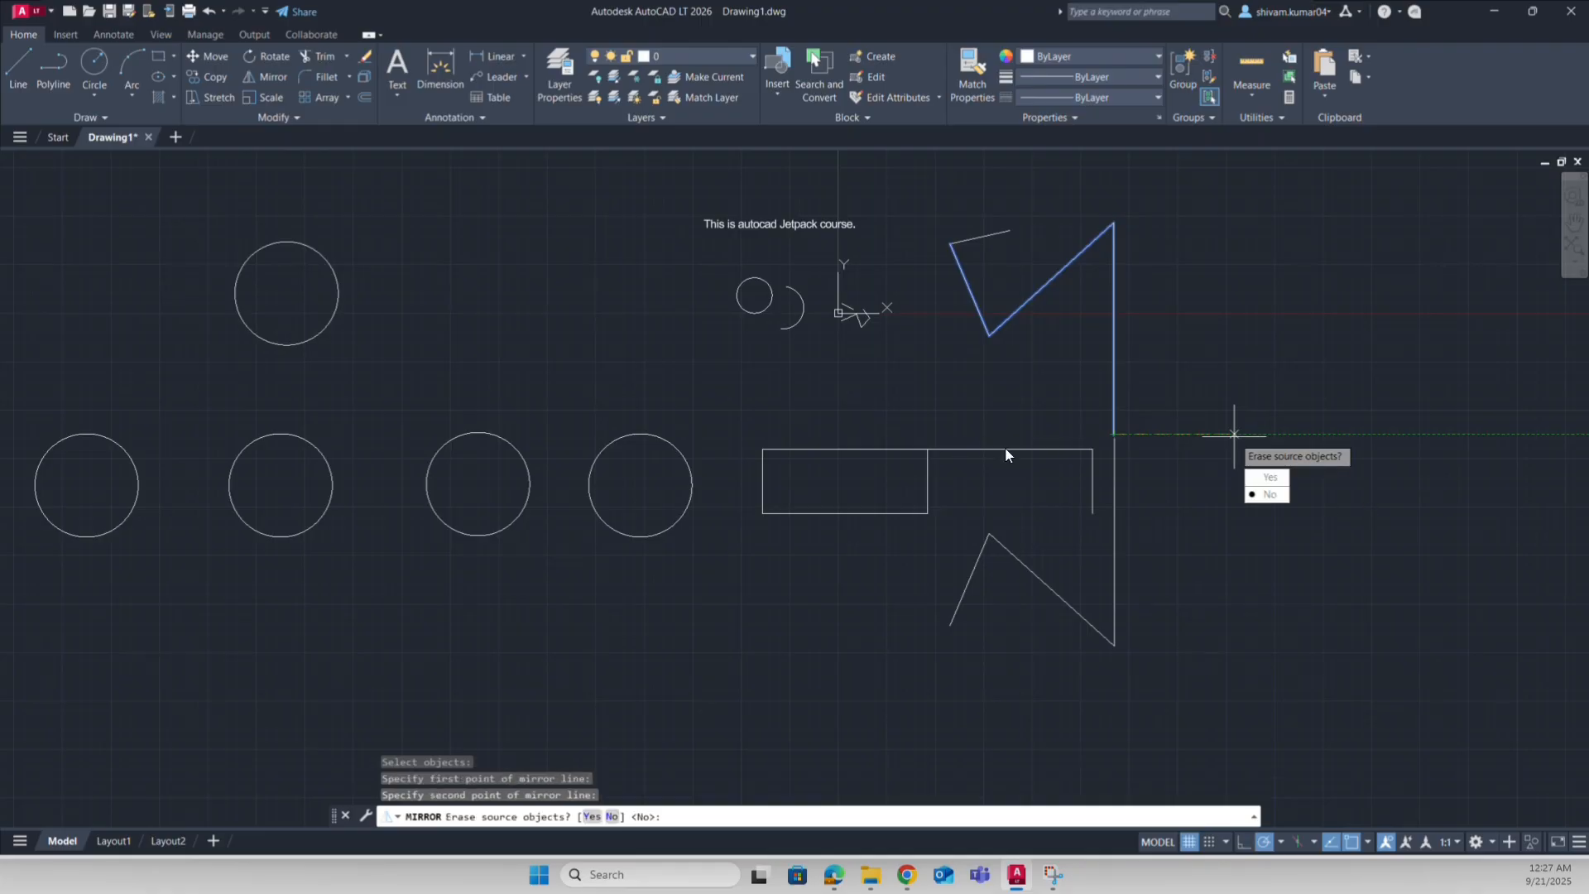
key("Return")
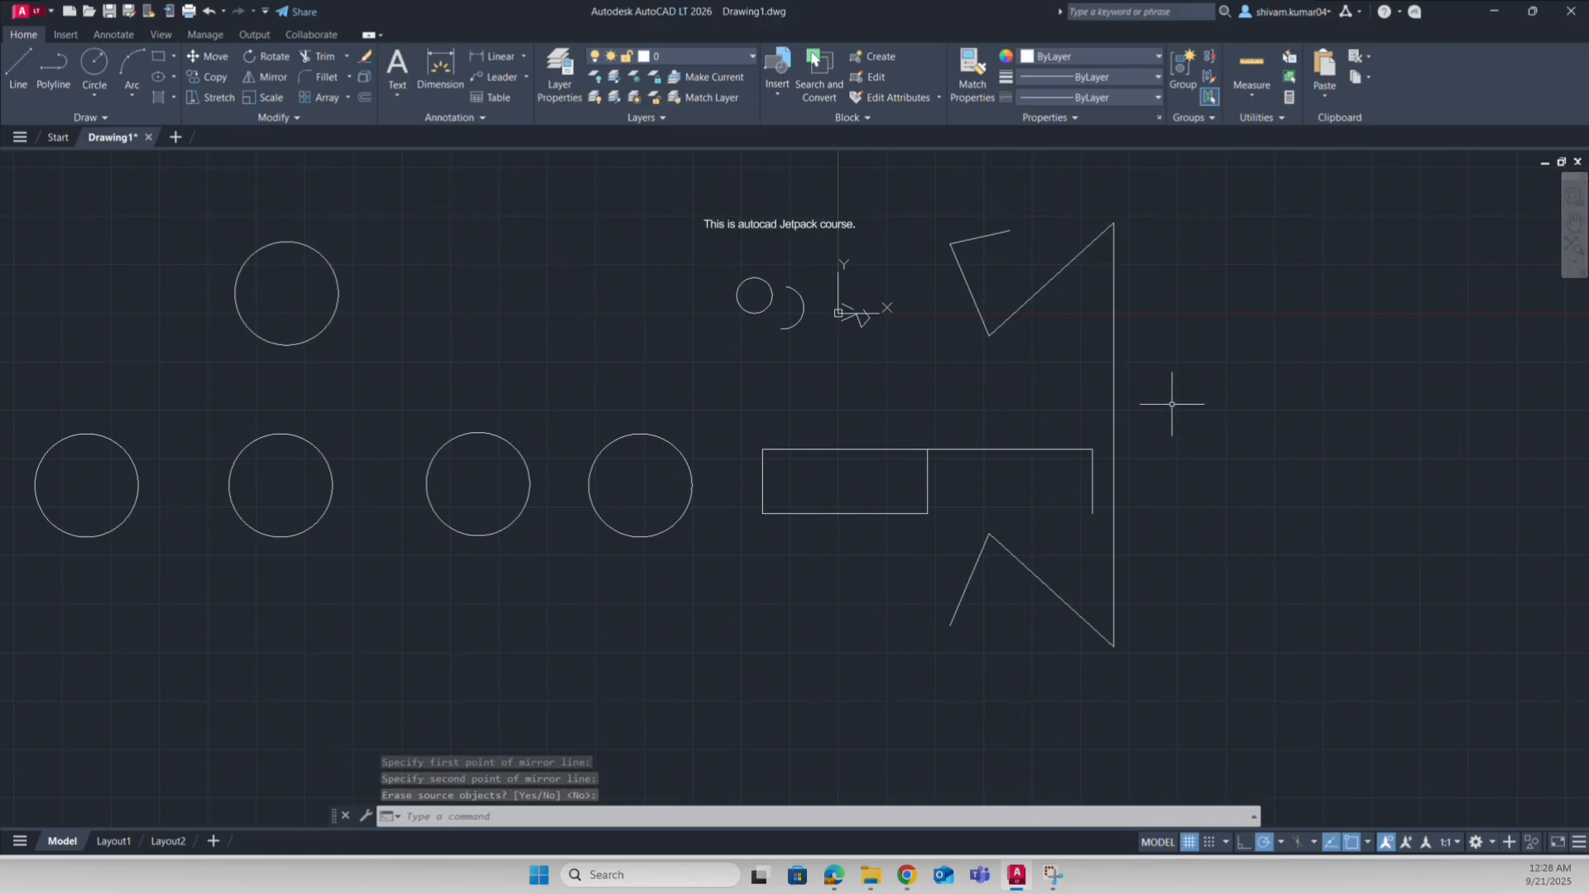
left_click(863, 409)
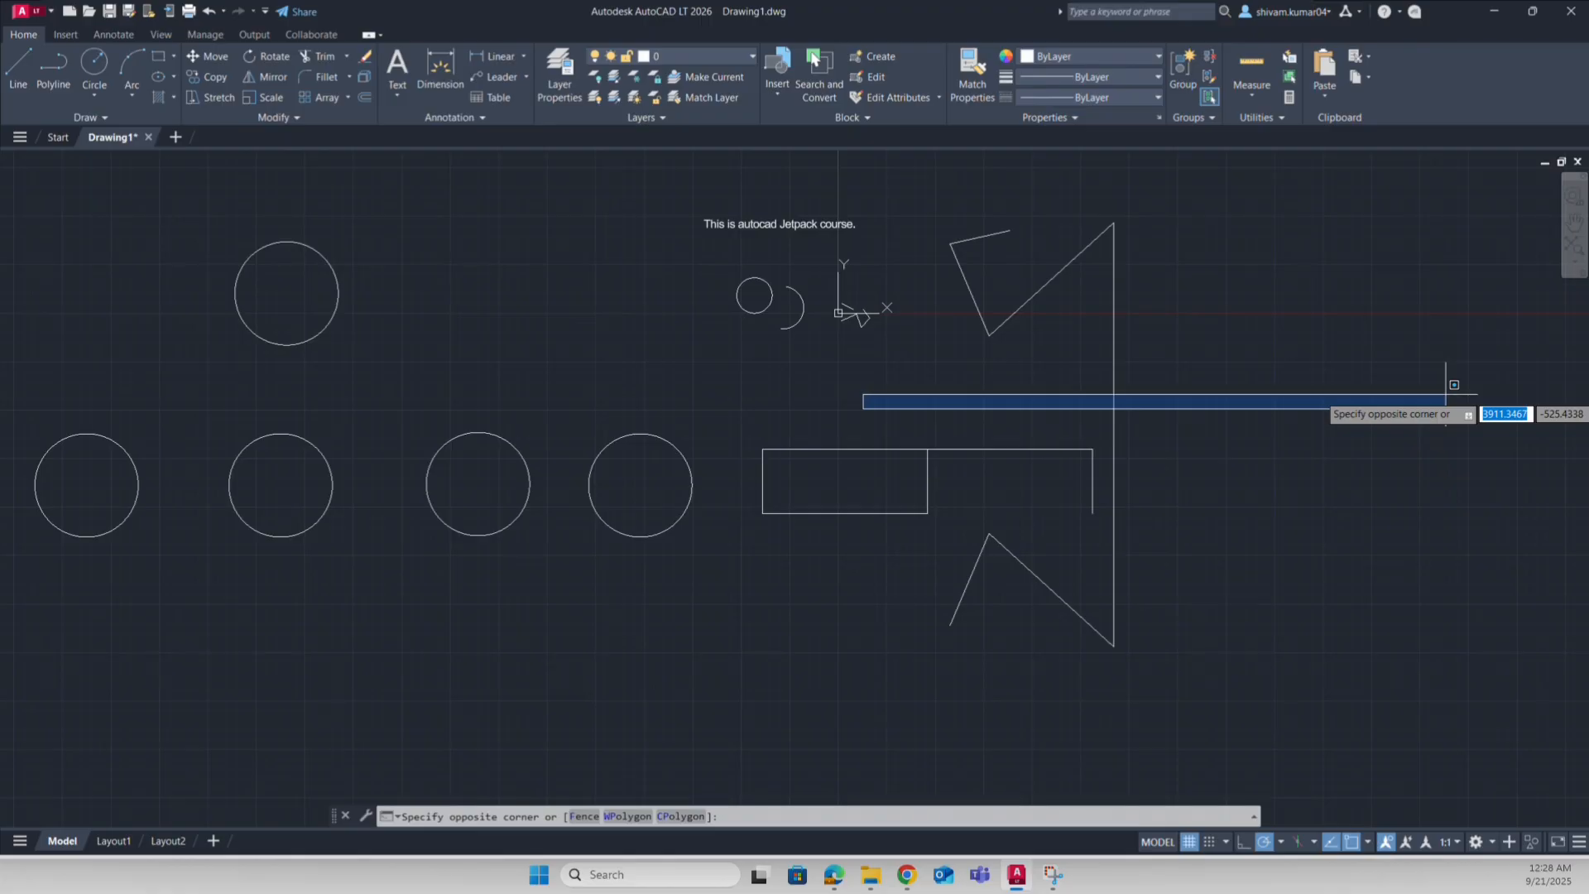
Step: Dismiss the stray selection window and pan so the circle row and angled shape sit at the top
left_click(1454, 387)
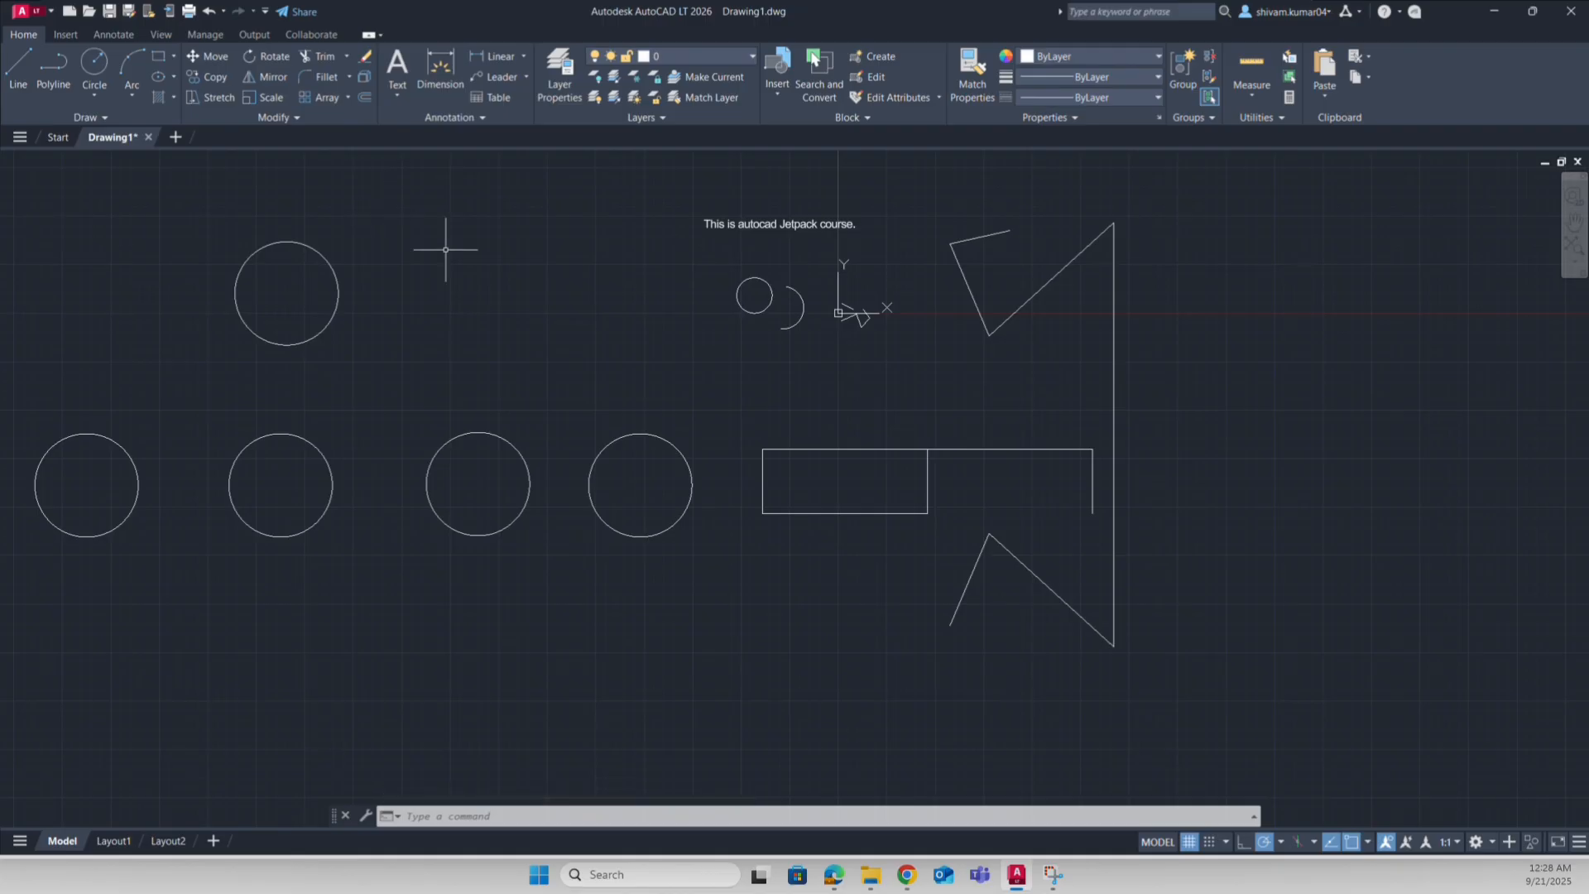
middle_click_drag(648, 674, 808, 493)
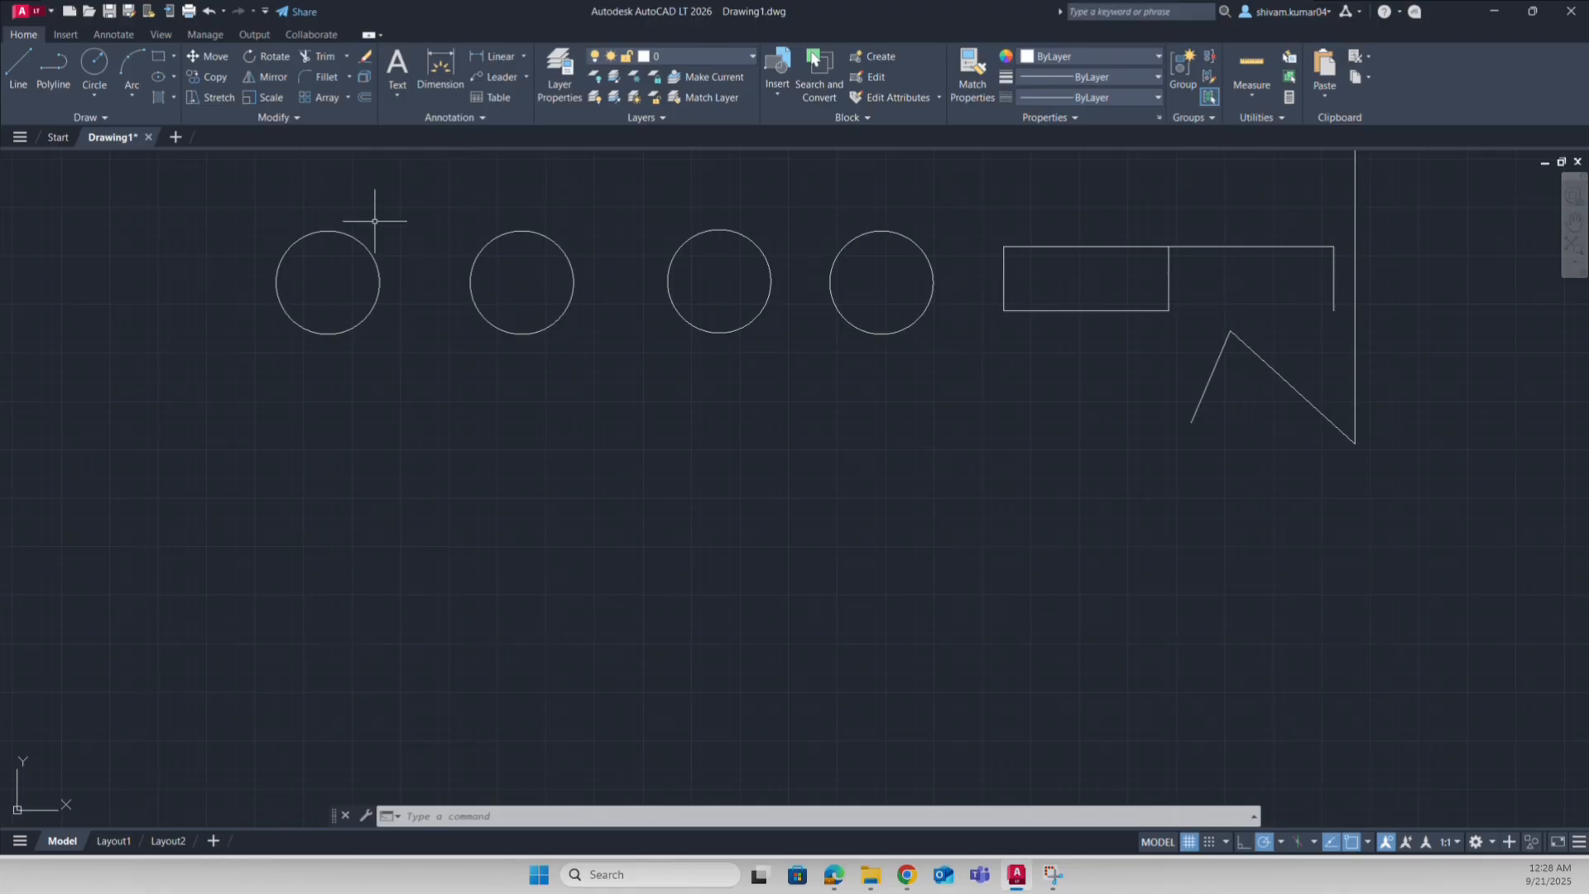
middle_click_drag(412, 308, 432, 314)
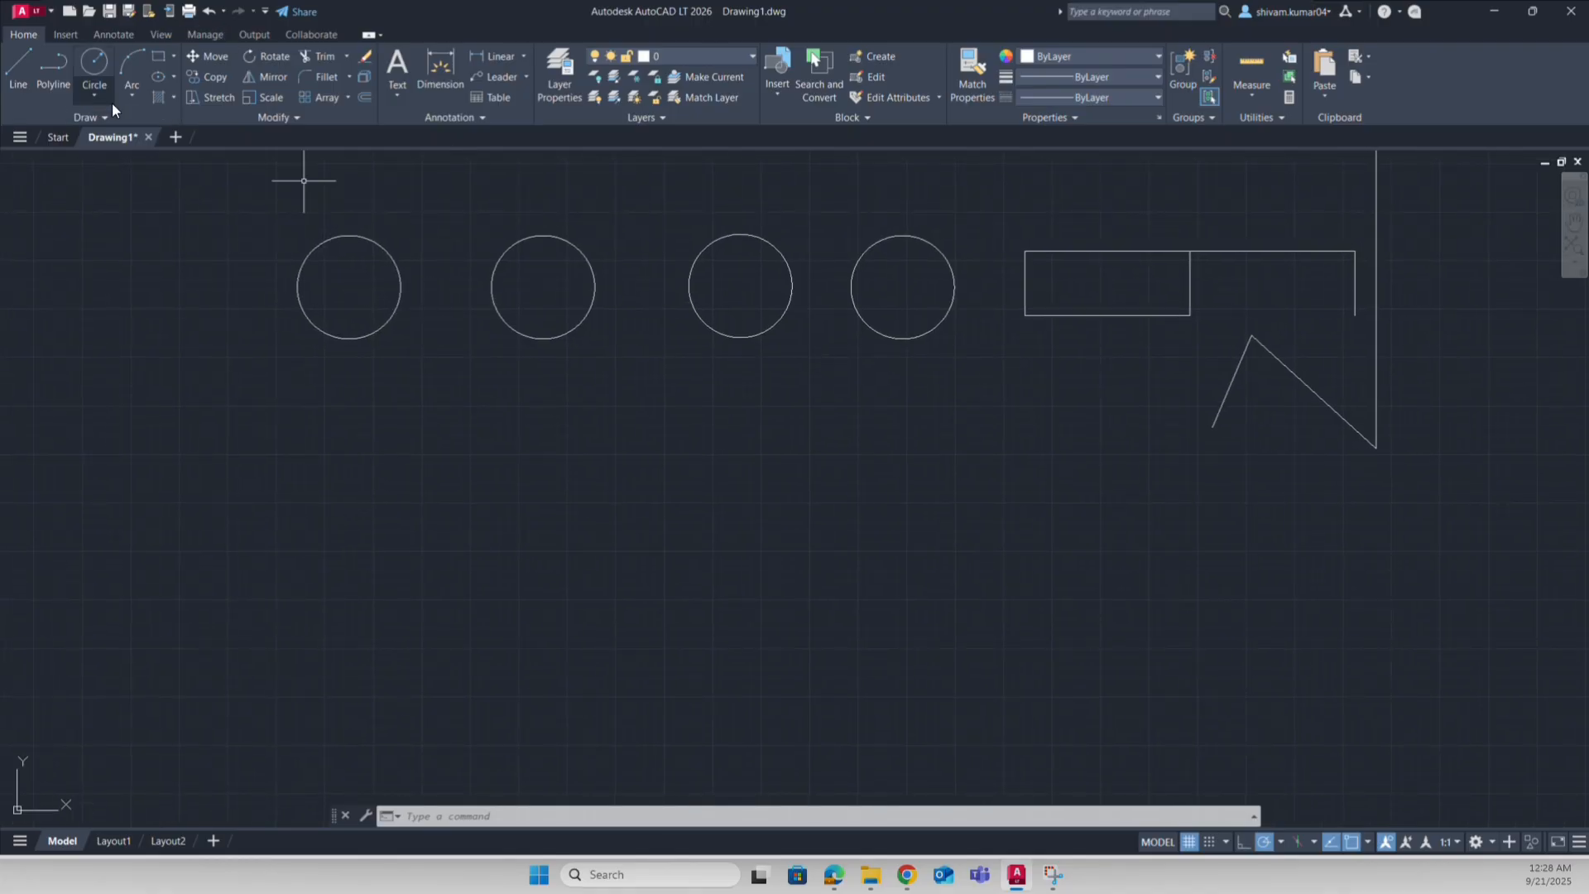
Step: Draw a small circle below the row and a larger circle to its lower right
left_click(89, 63)
left_click(256, 462)
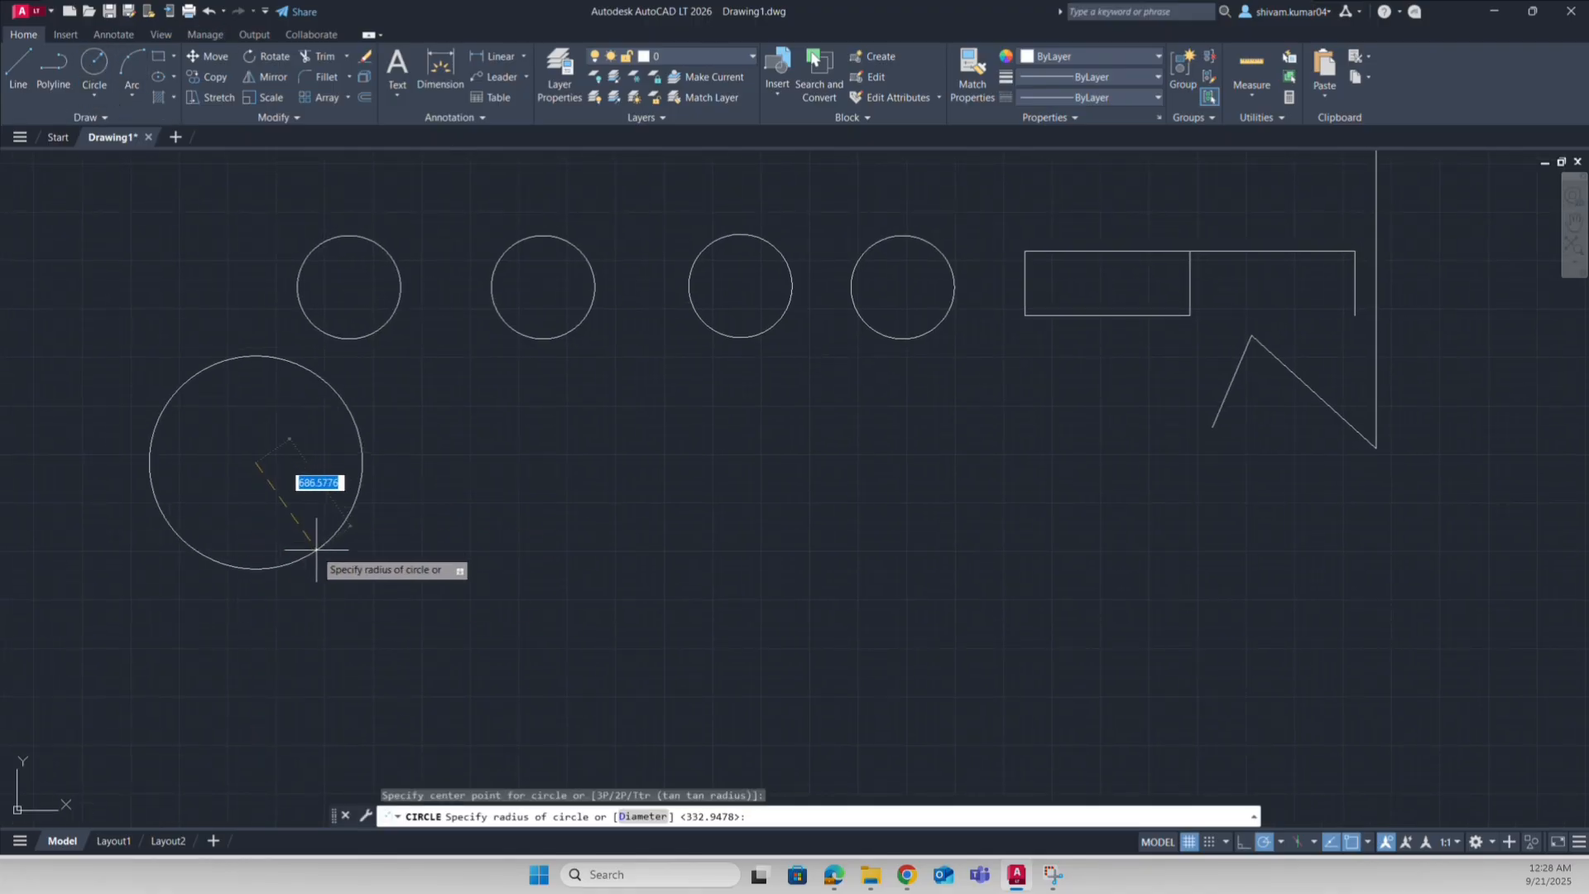
left_click(286, 525)
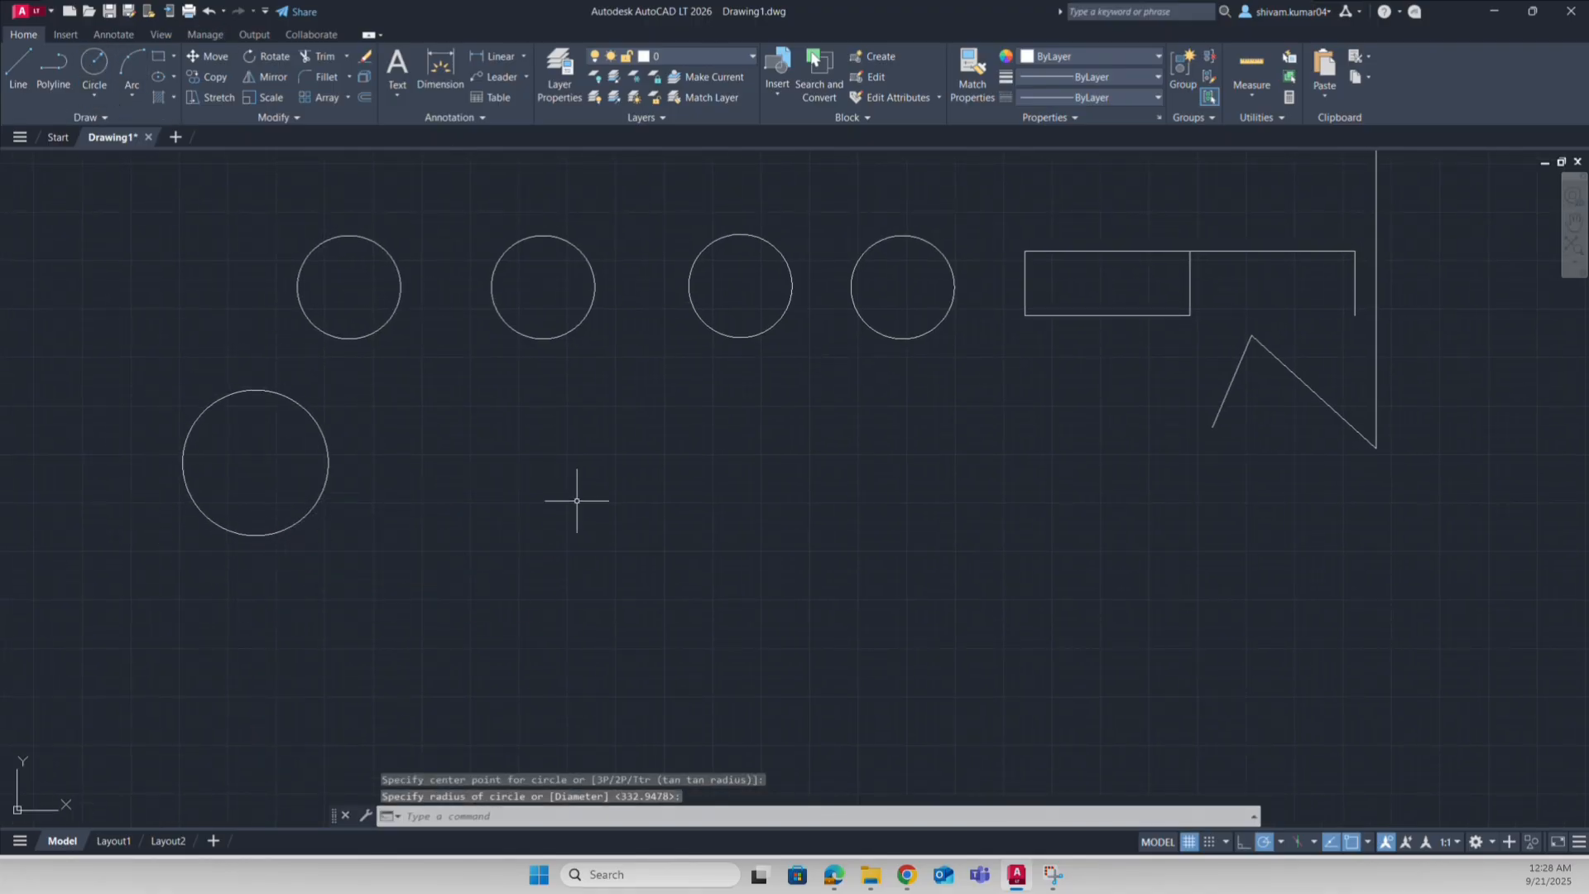
left_click(96, 63)
left_click(822, 384)
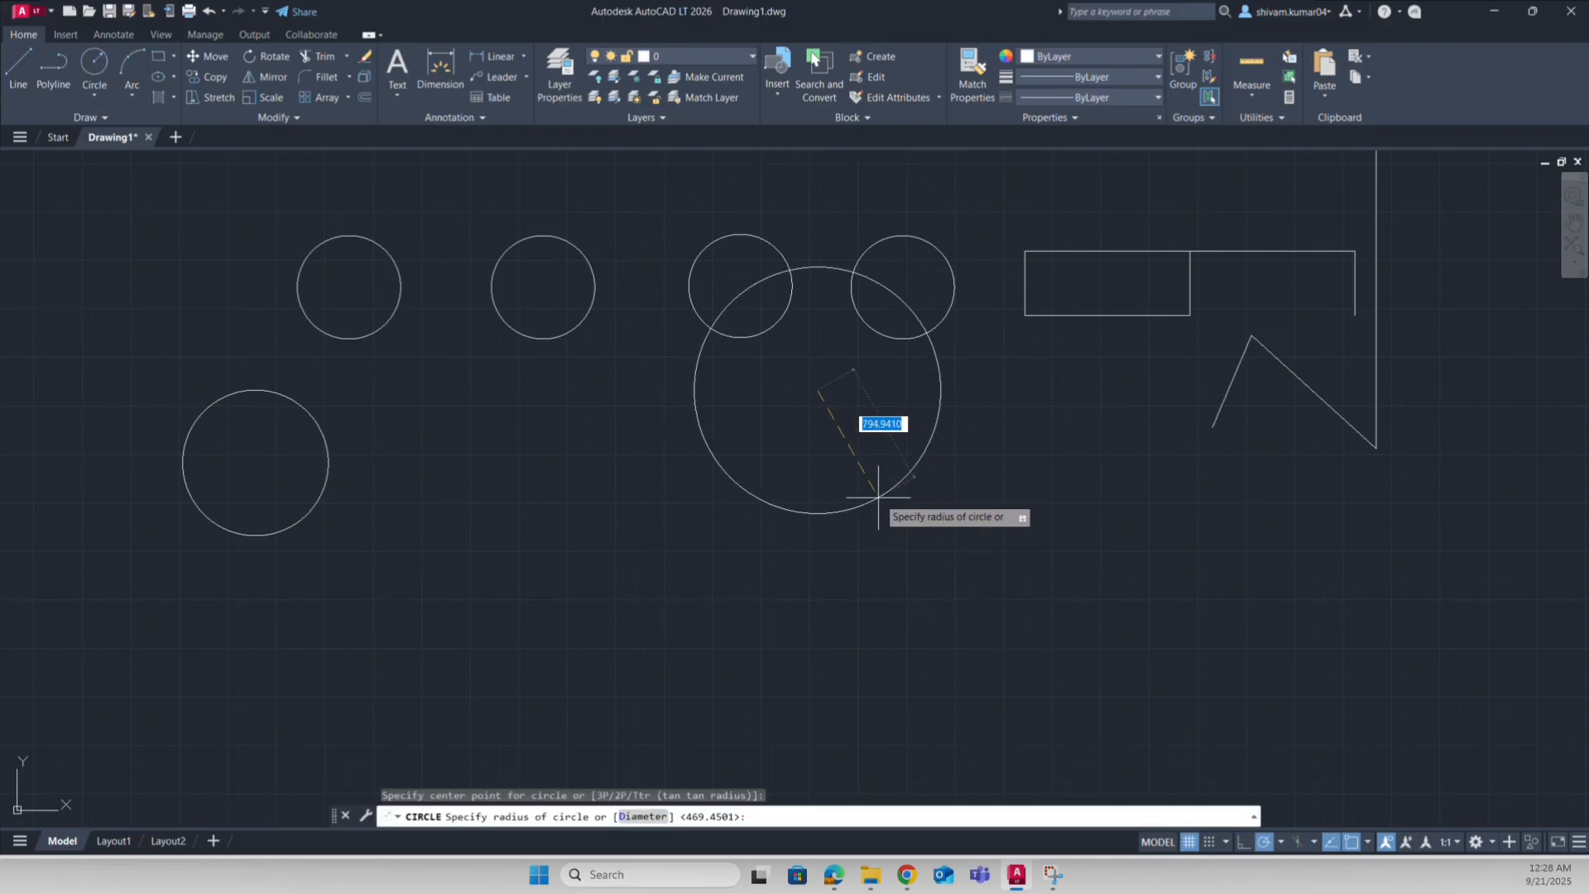
key("Escape")
left_click(98, 68)
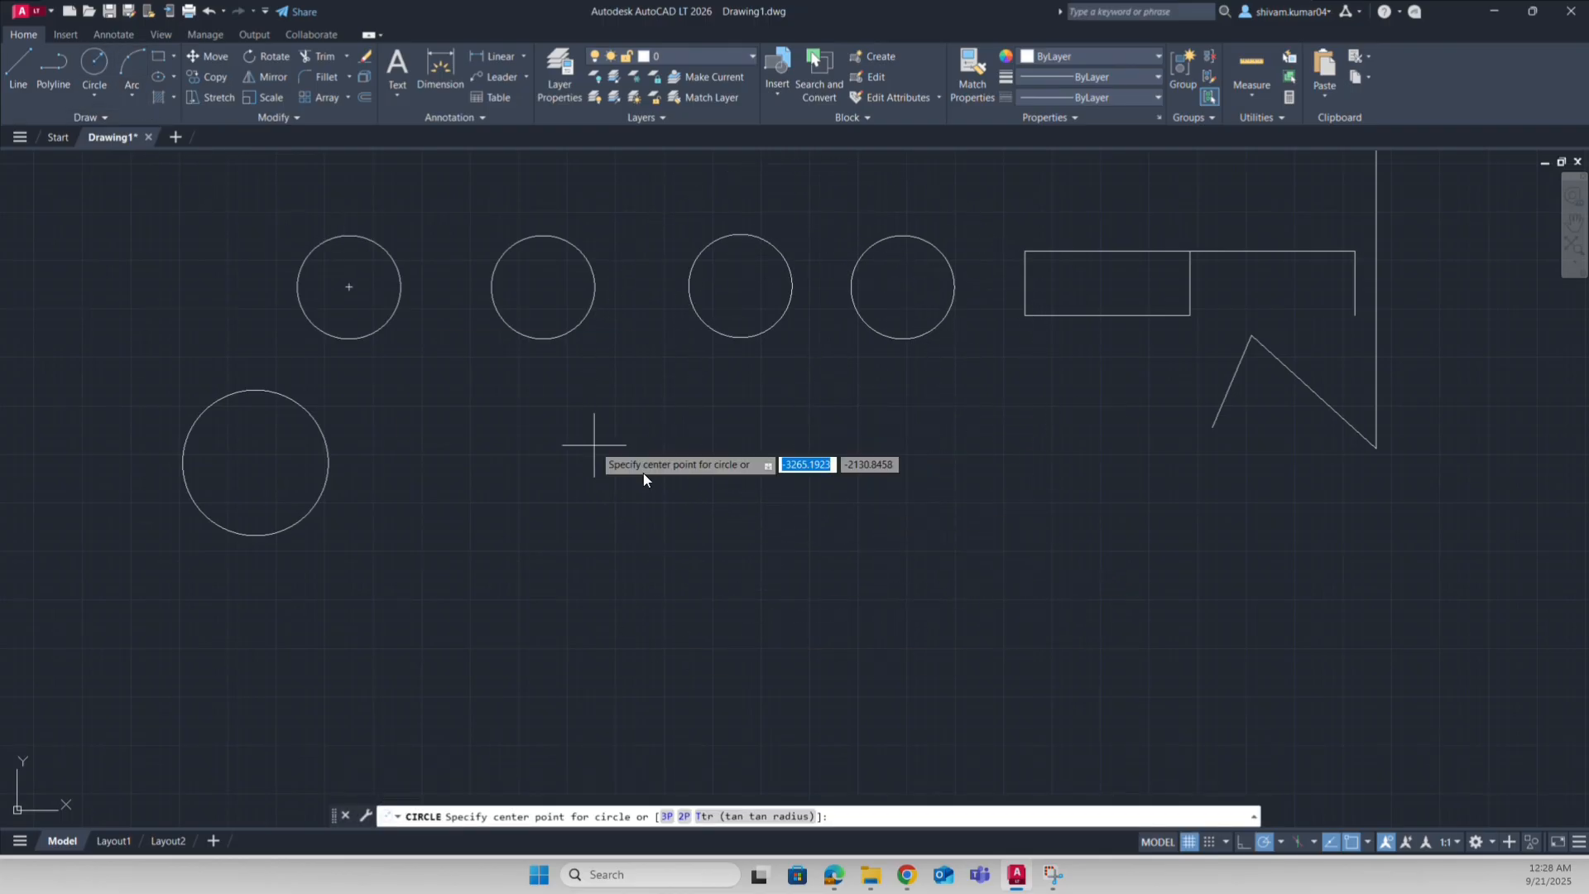
left_click(874, 573)
left_click(972, 670)
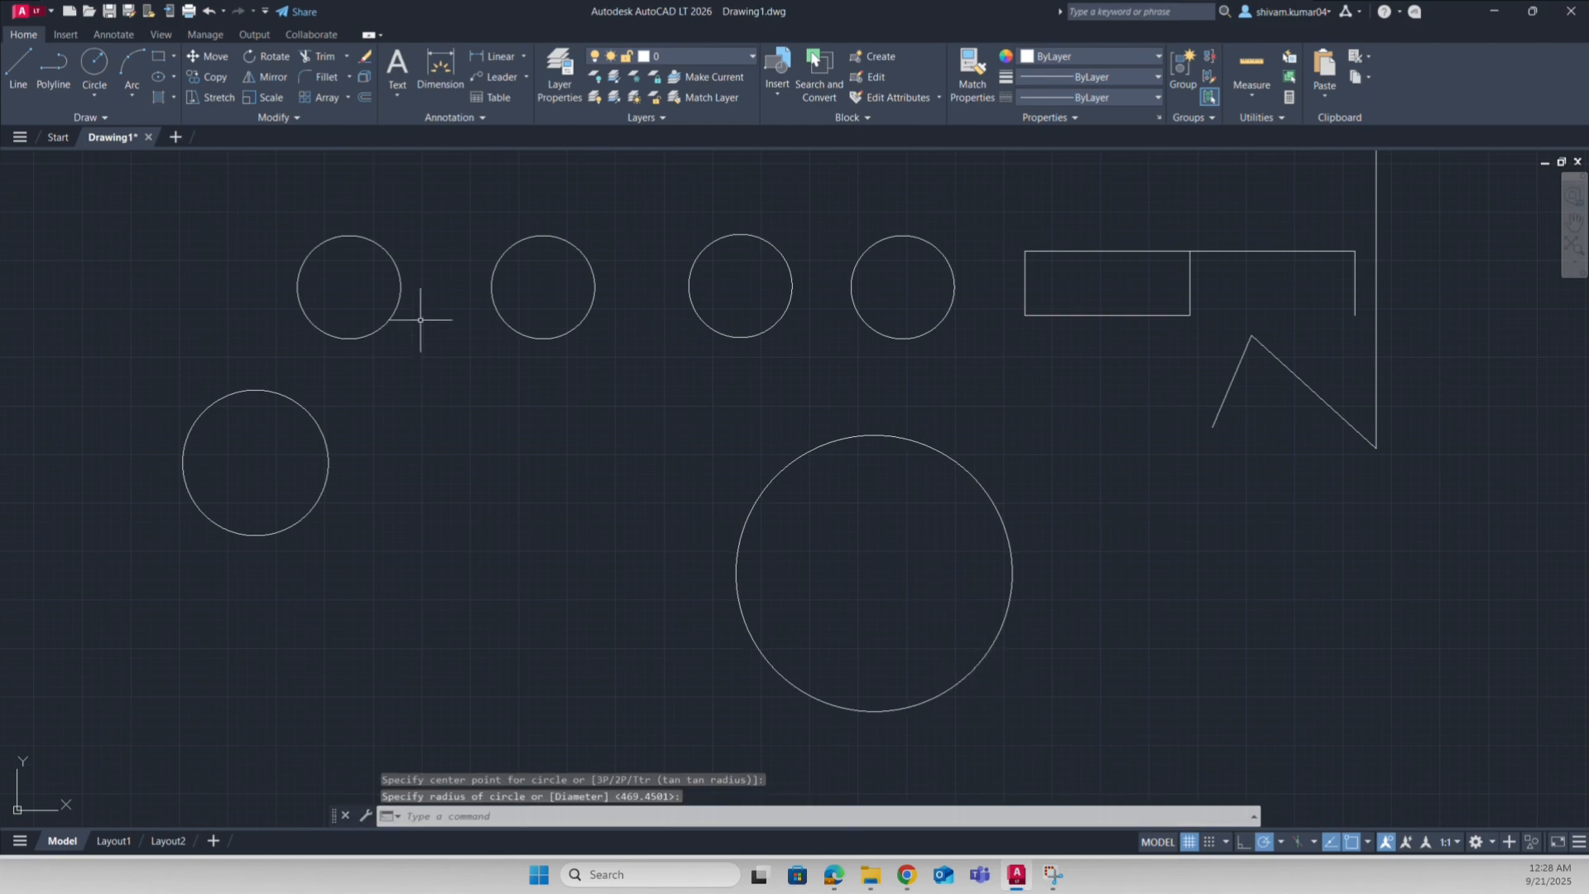
Step: Draw a line from the small circle's top to the large circle's top
left_click(18, 68)
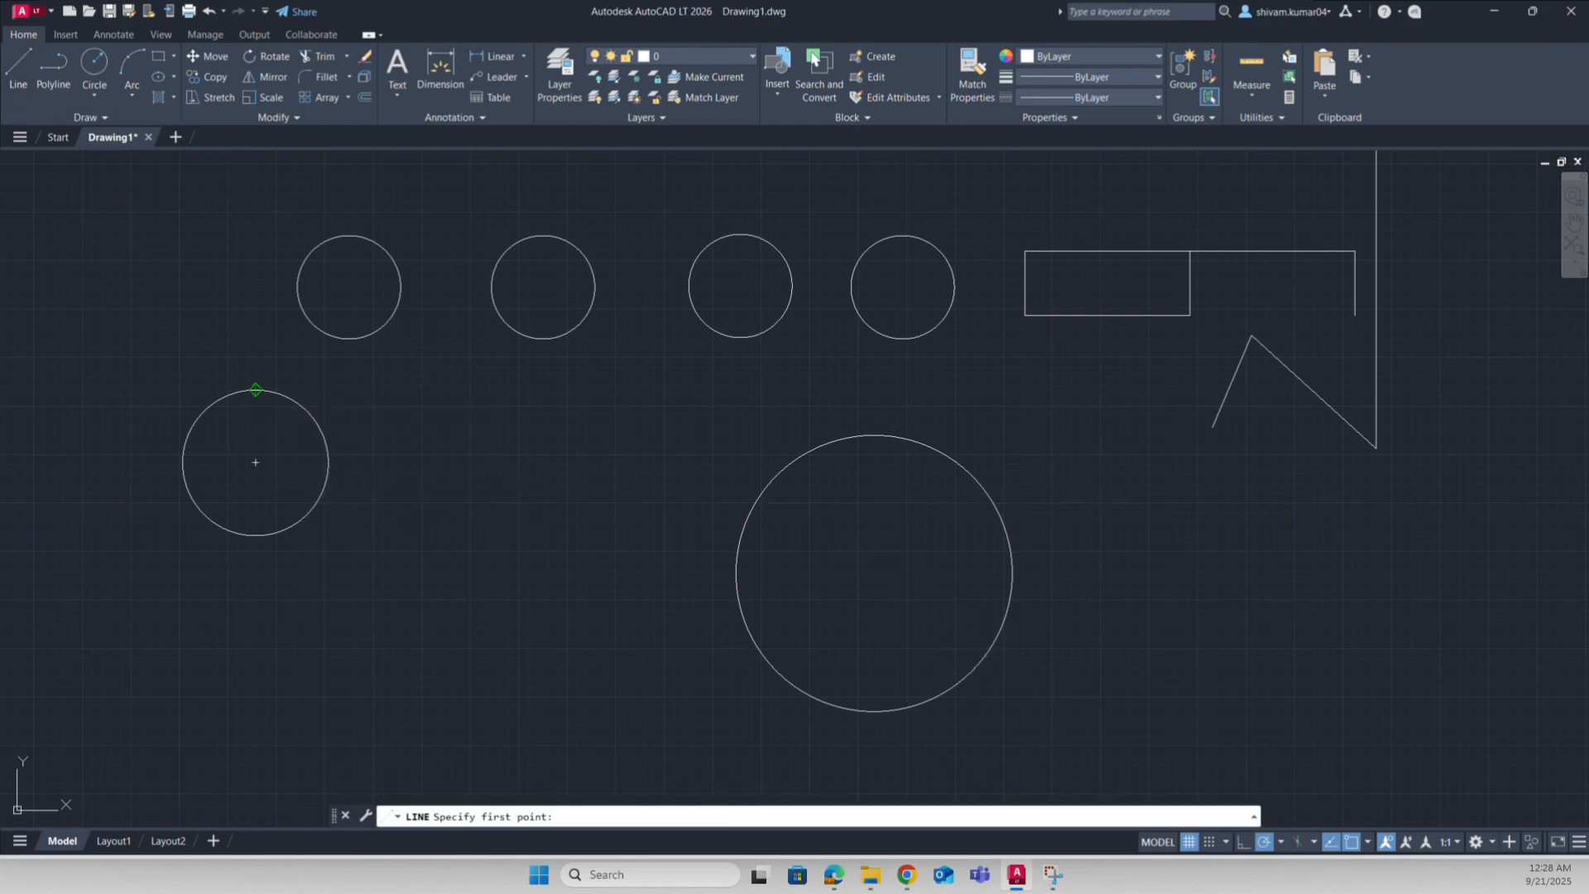
left_click(256, 390)
left_click(882, 440)
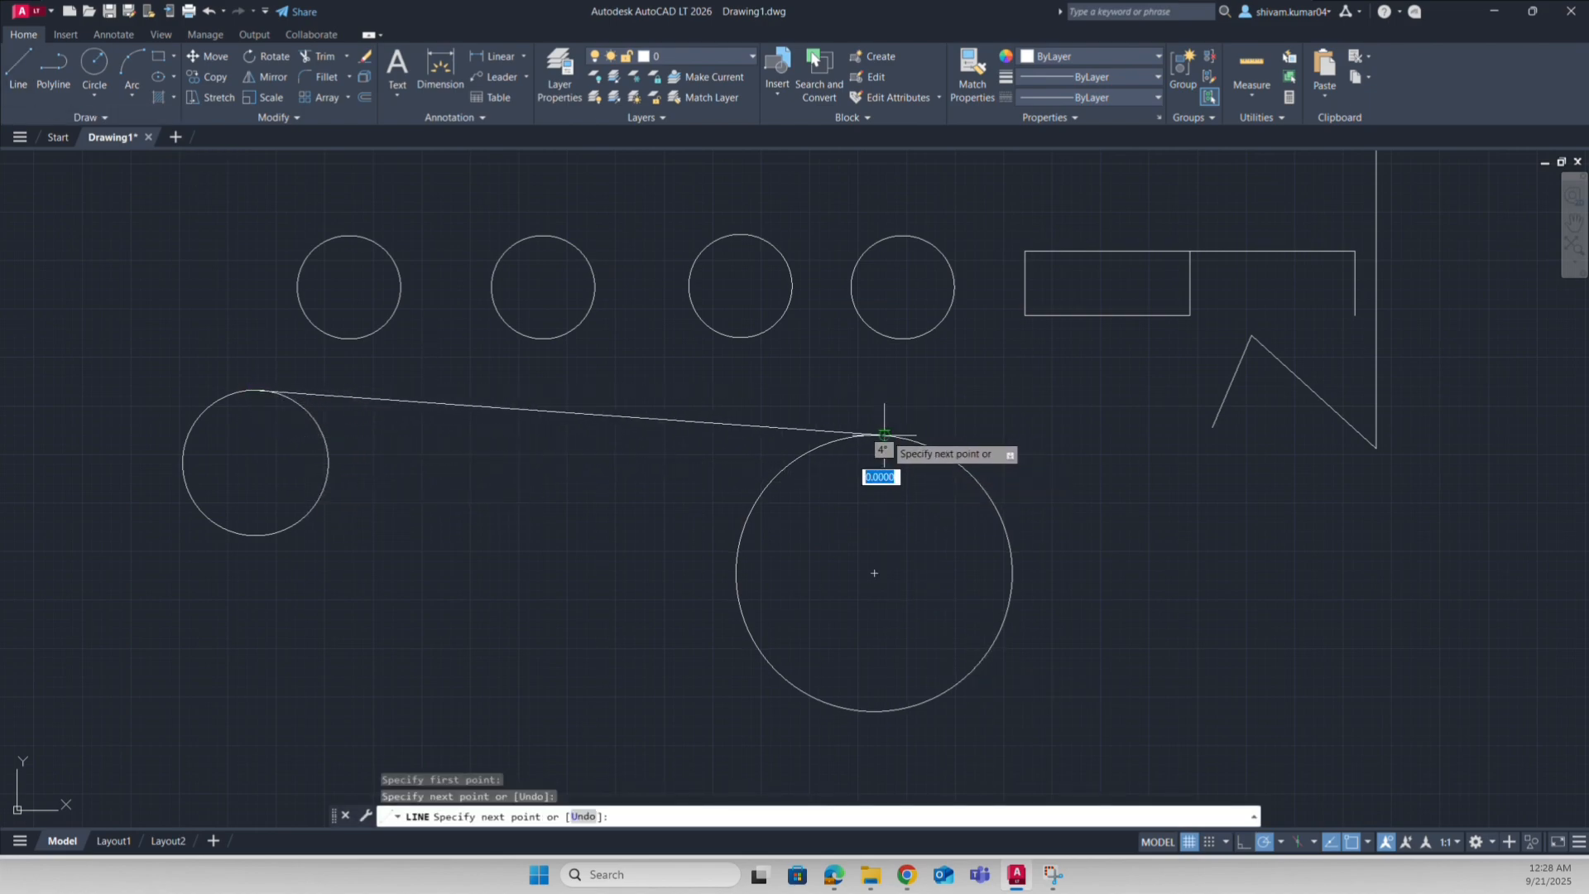
key("Return")
Step: Draw a line from the small circle's bottom quadrant to the big circle's bottom
left_click(27, 53)
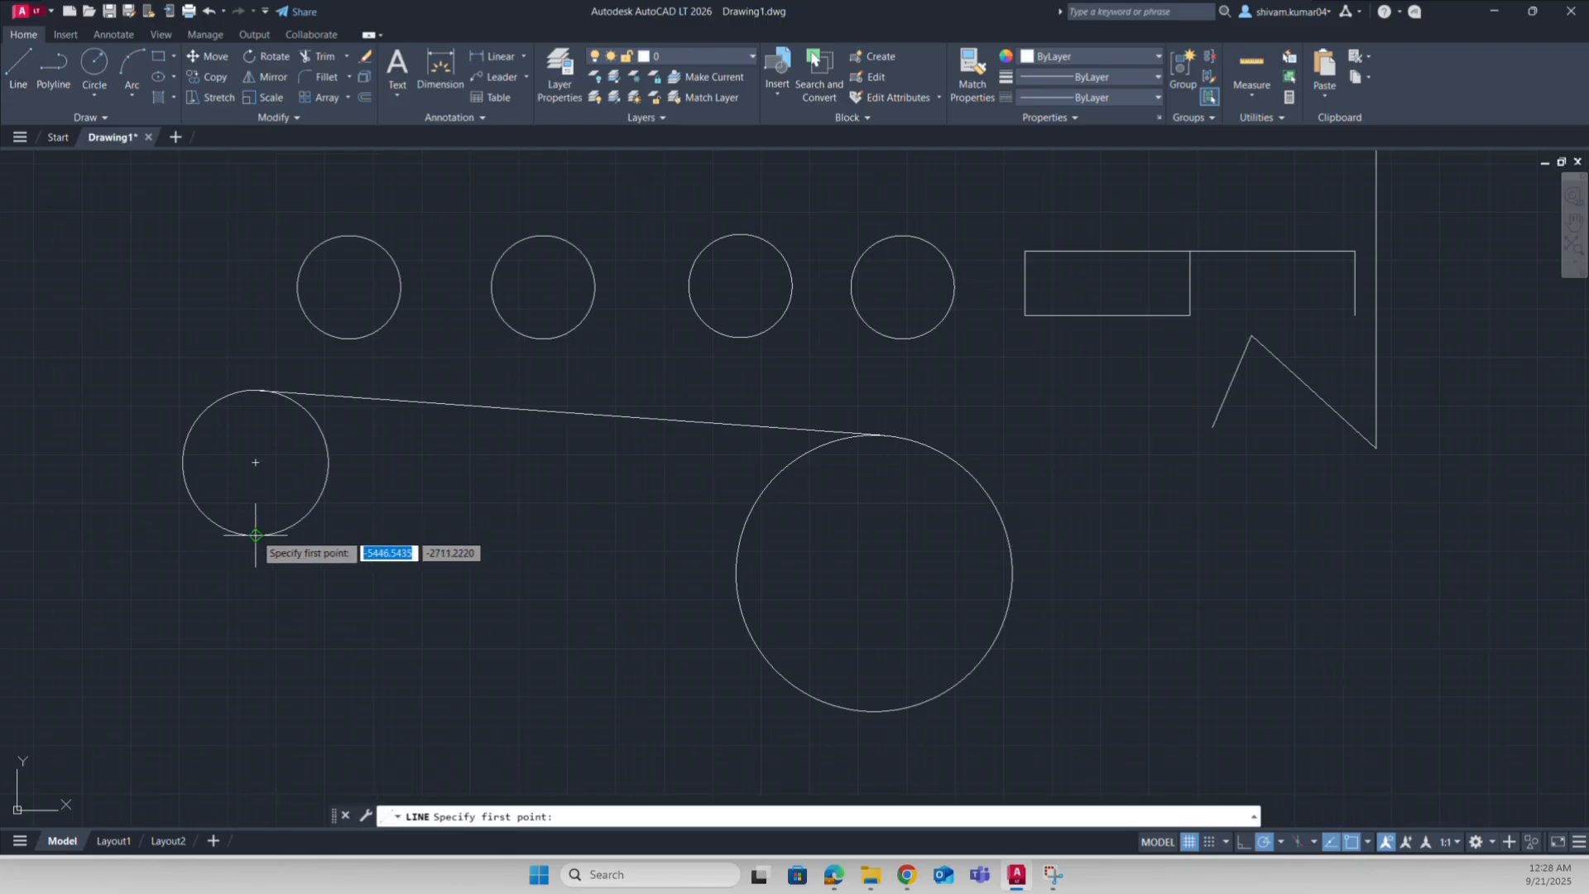
left_click(256, 535)
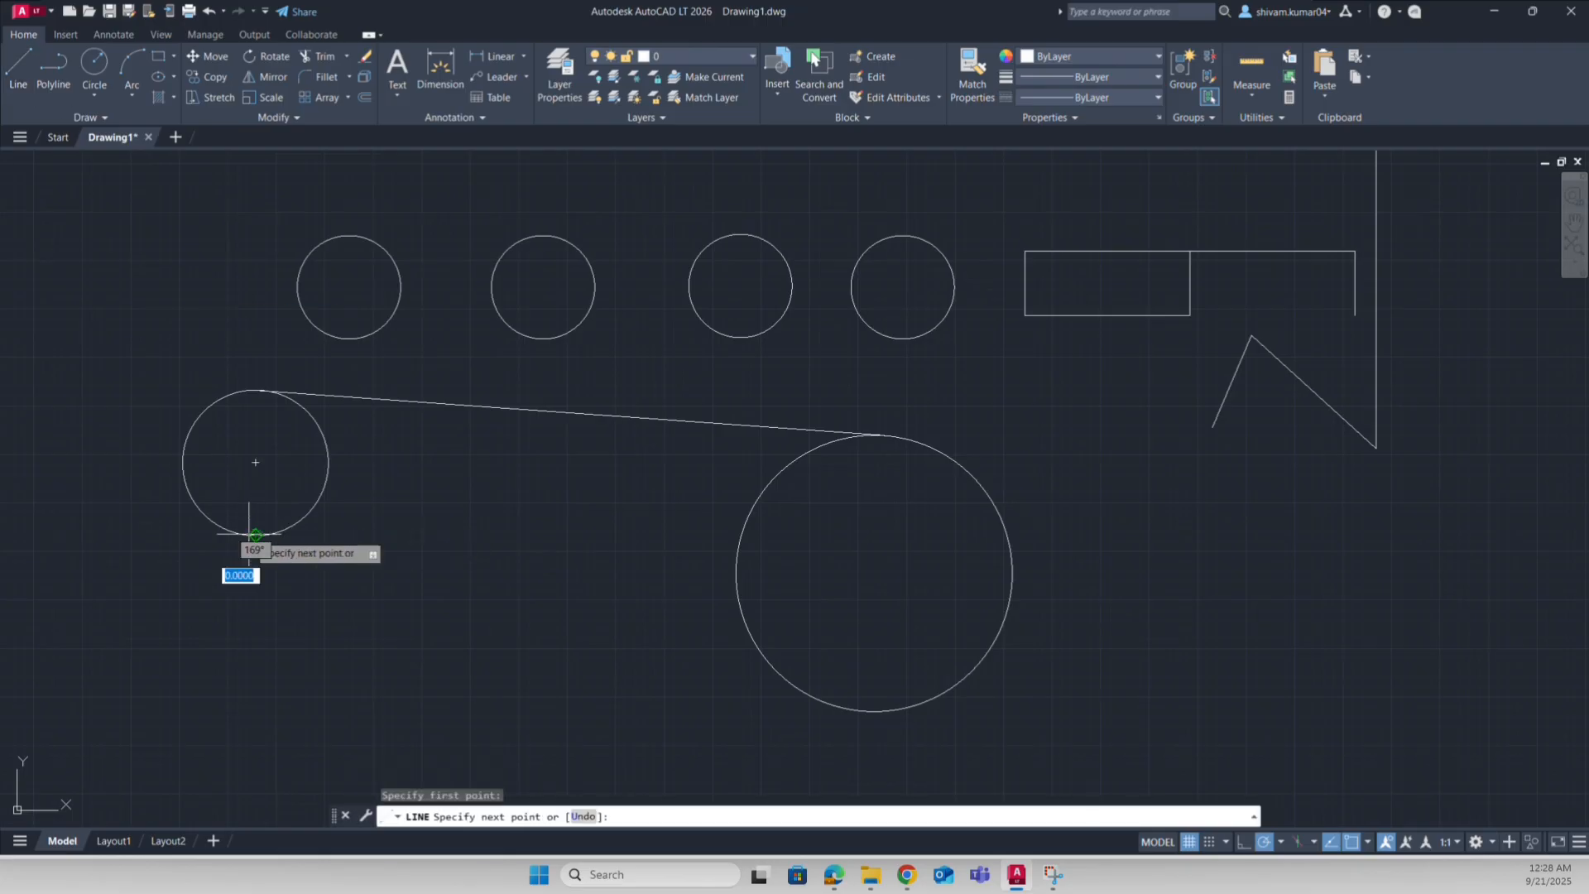
left_click(844, 708)
key("Return")
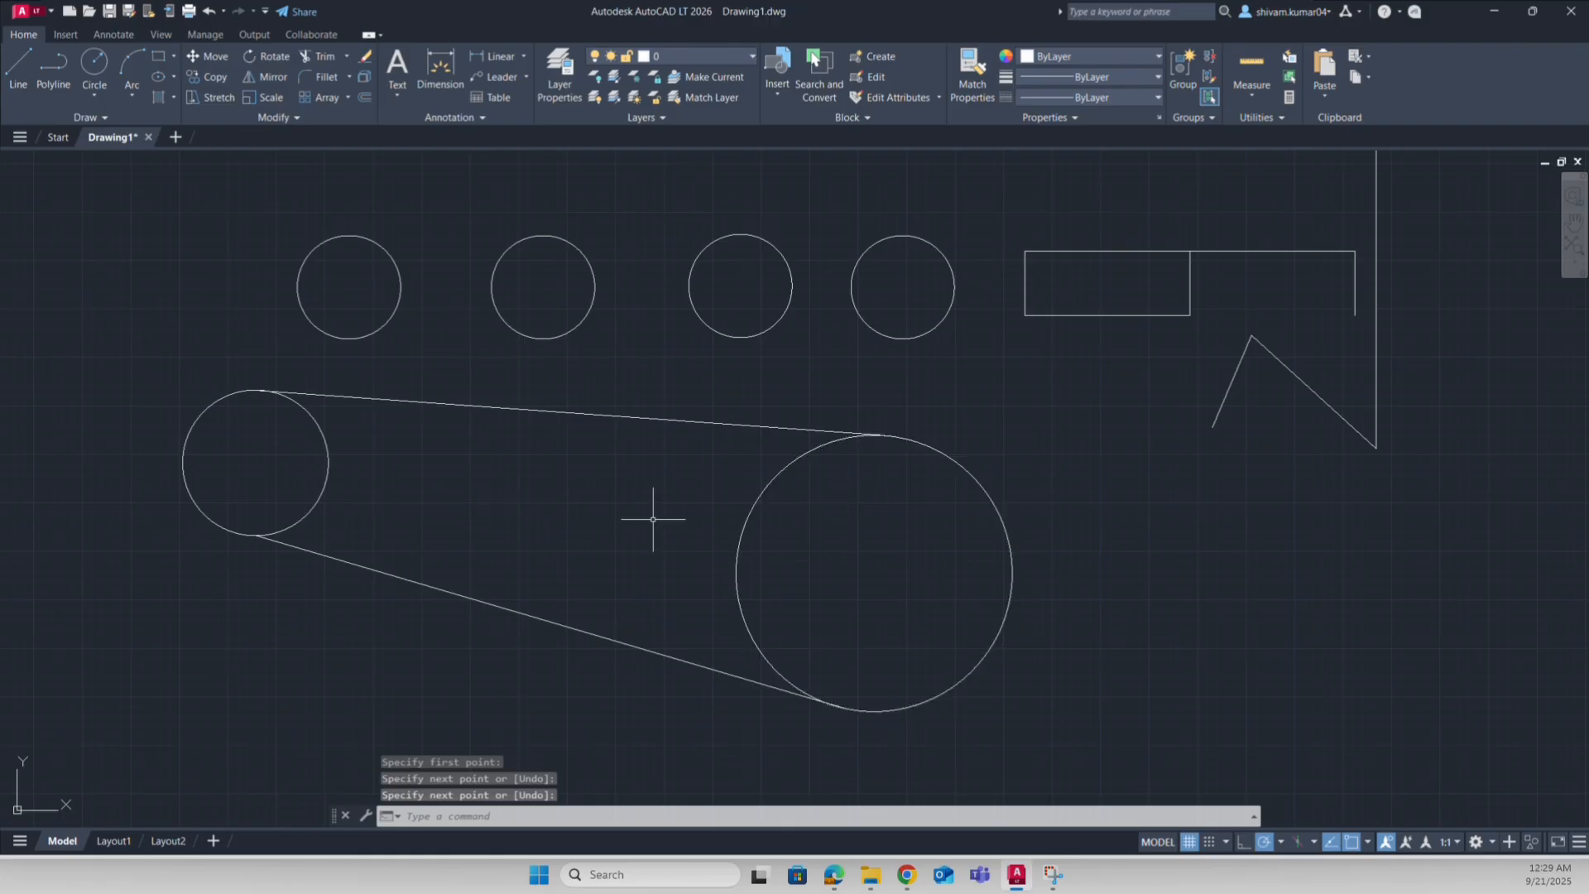
middle_click_drag(432, 496, 455, 499)
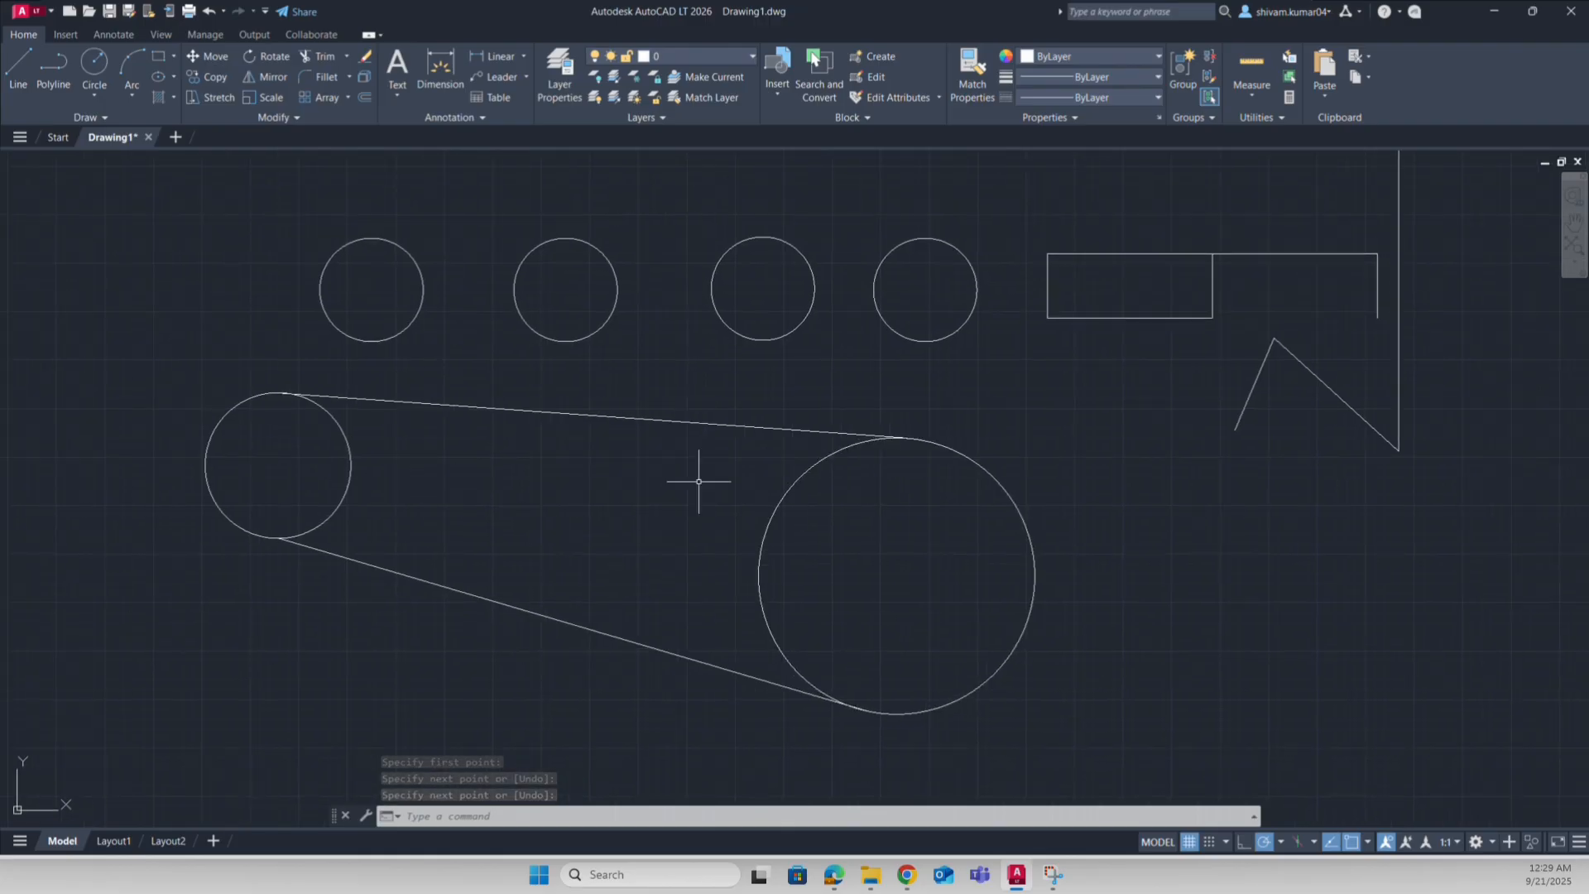
middle_click_drag(672, 568, 824, 541)
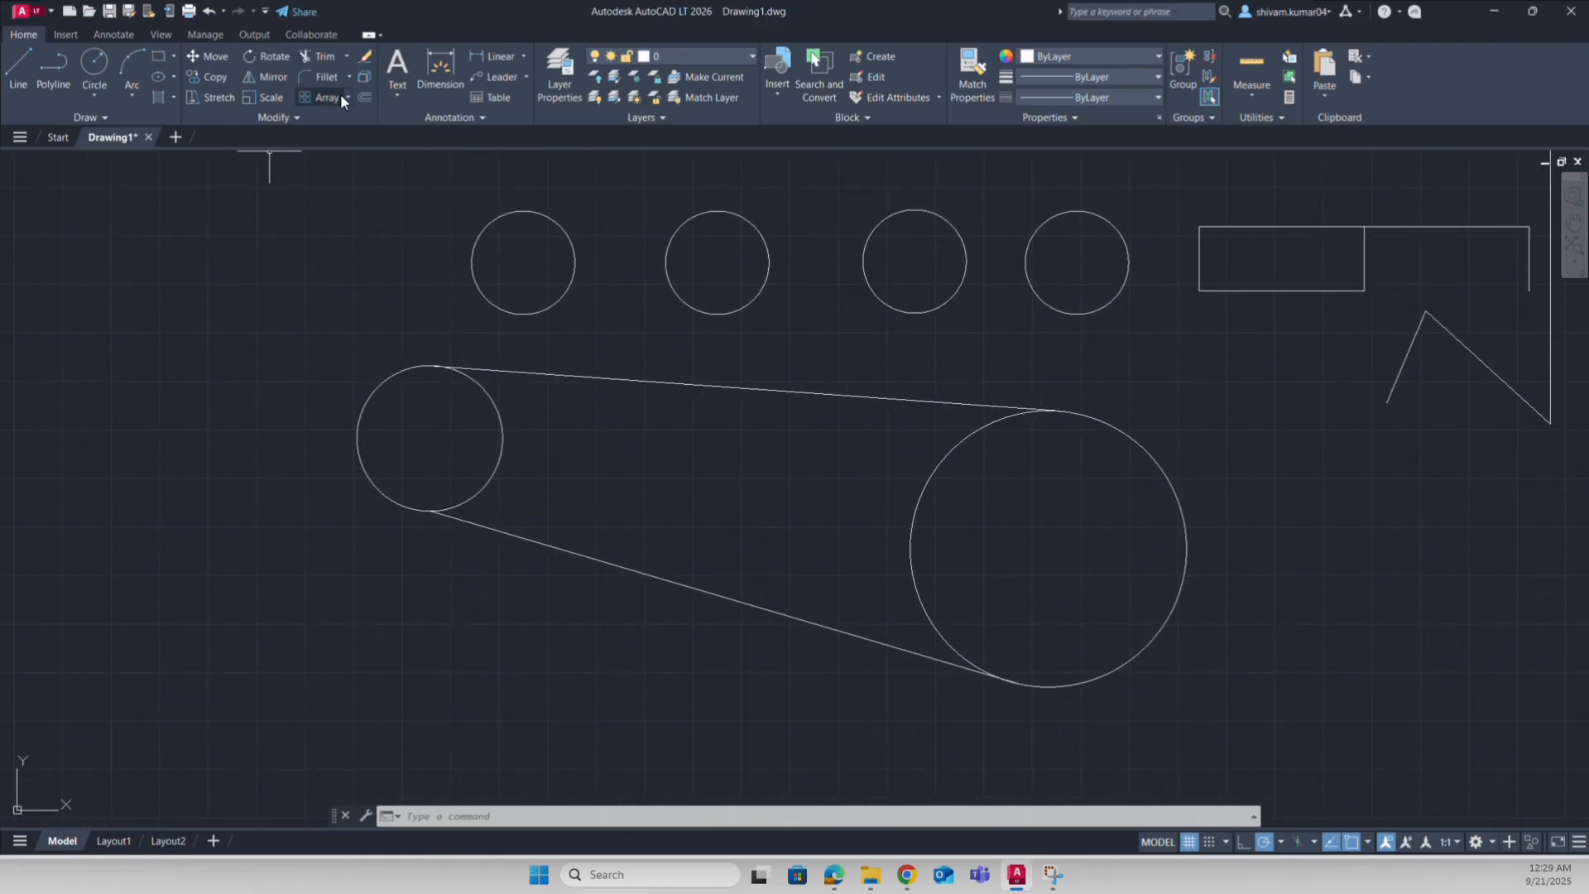
Step: Write a multiline text note below the small circle about projecting it to create an optical illusion
left_click(397, 68)
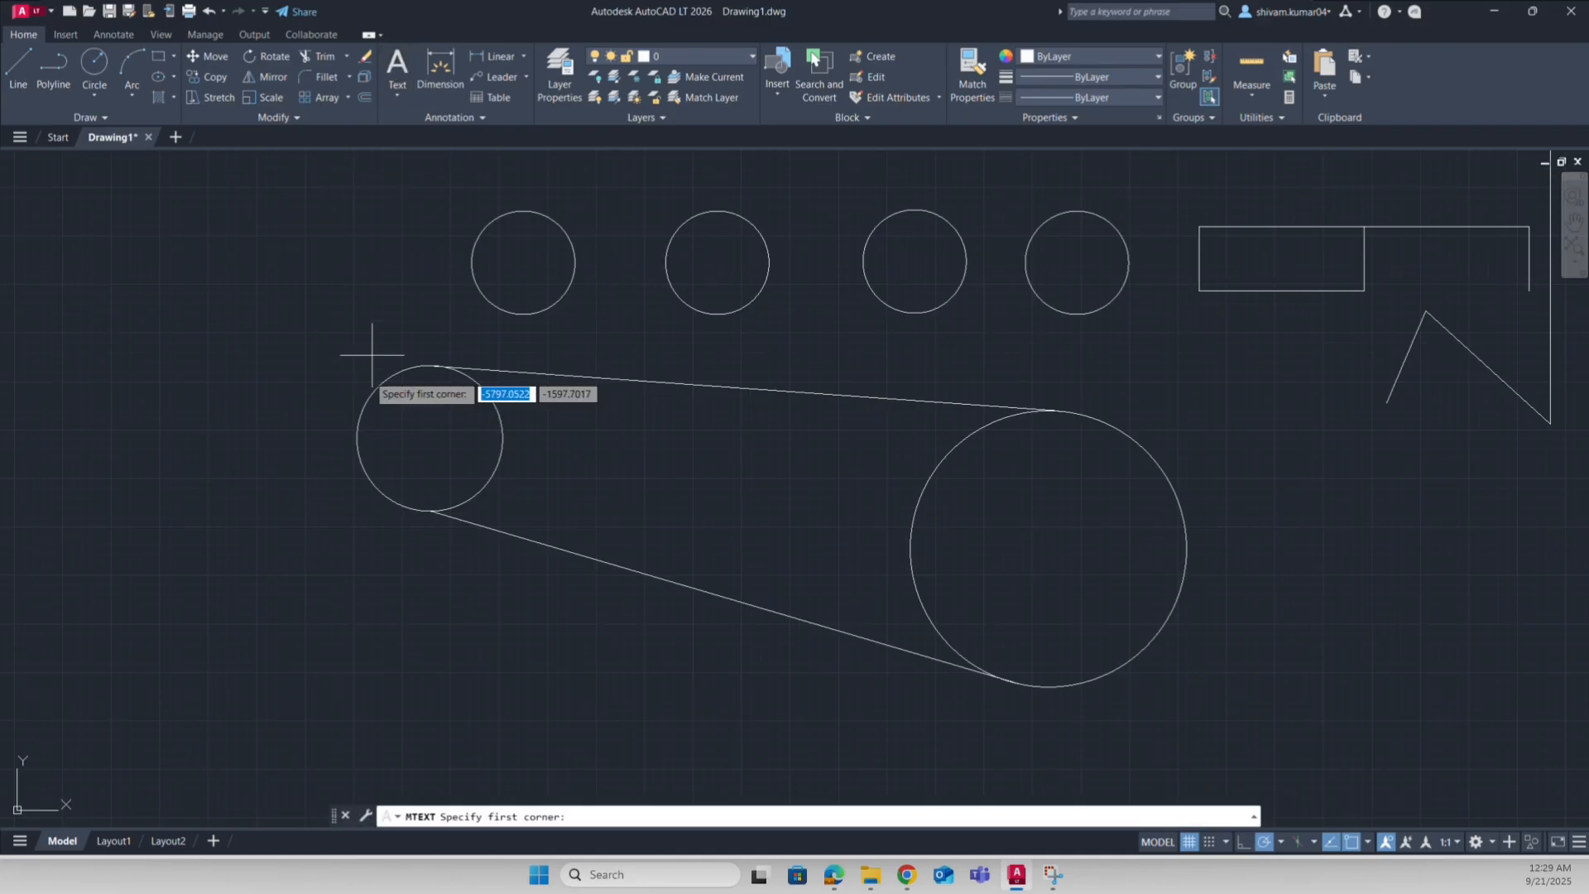
left_click(276, 573)
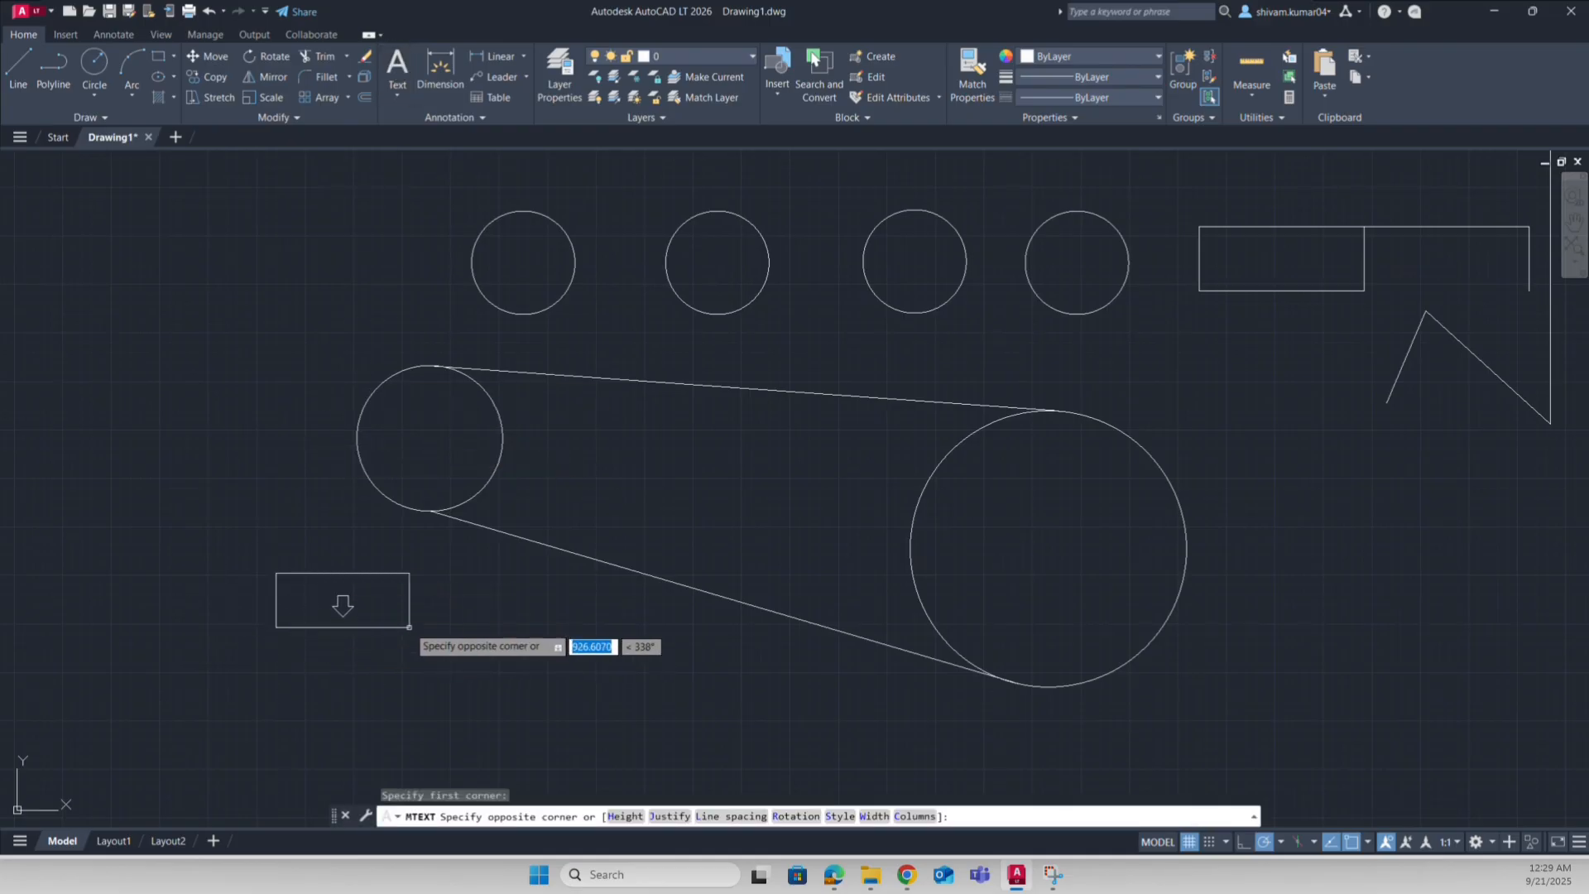
left_click(383, 626)
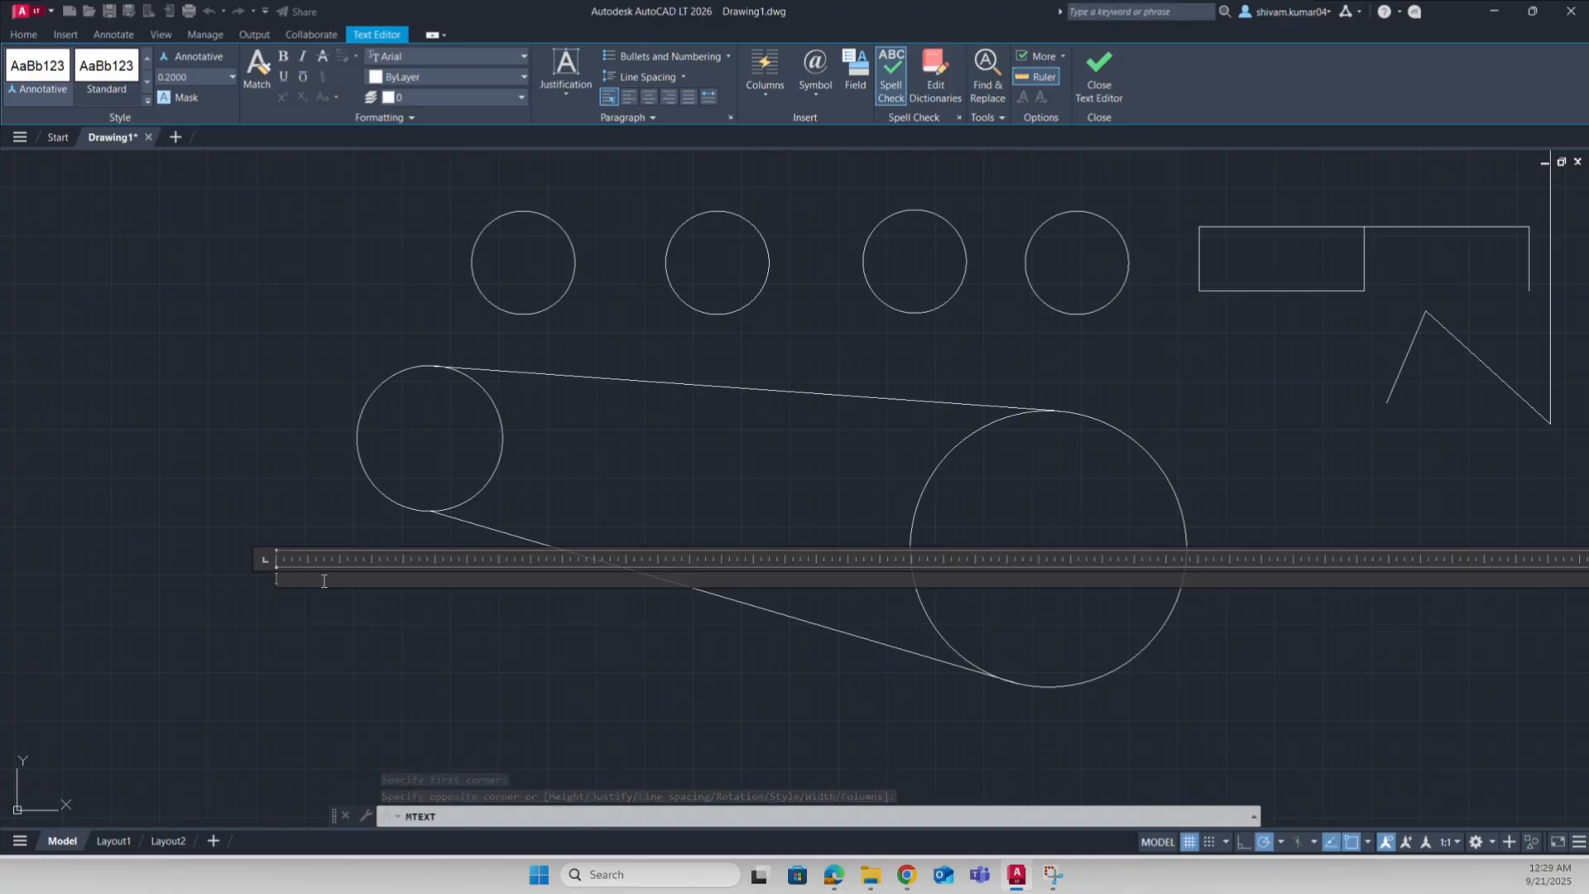
type("PROJECT")
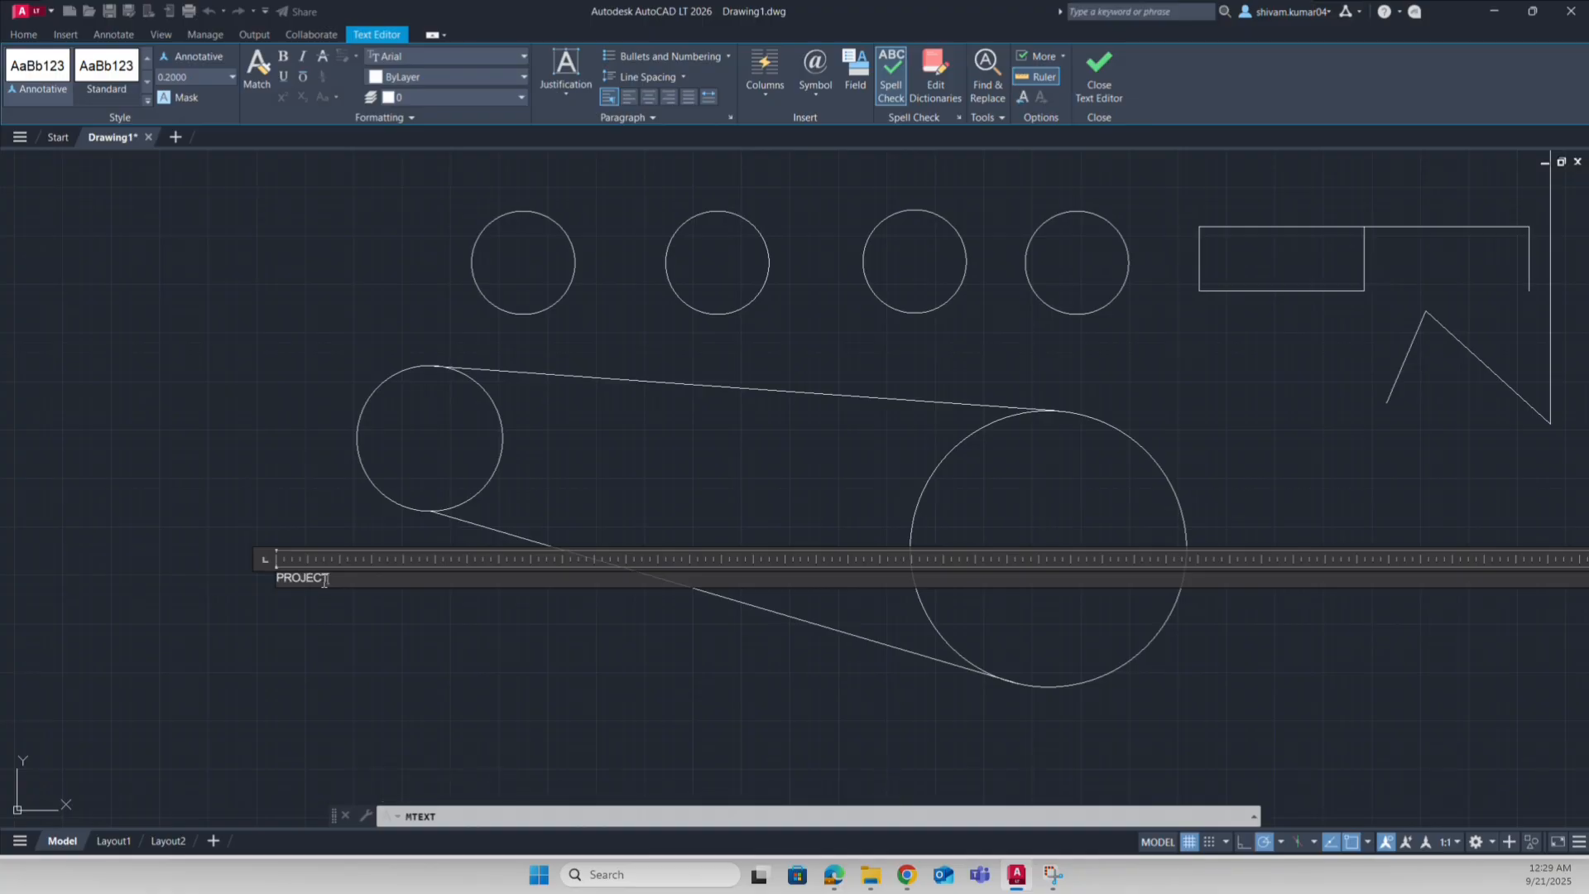
type("ION OF SMALL CIRCLE TO BIG CIRCLE, TRYING TO C")
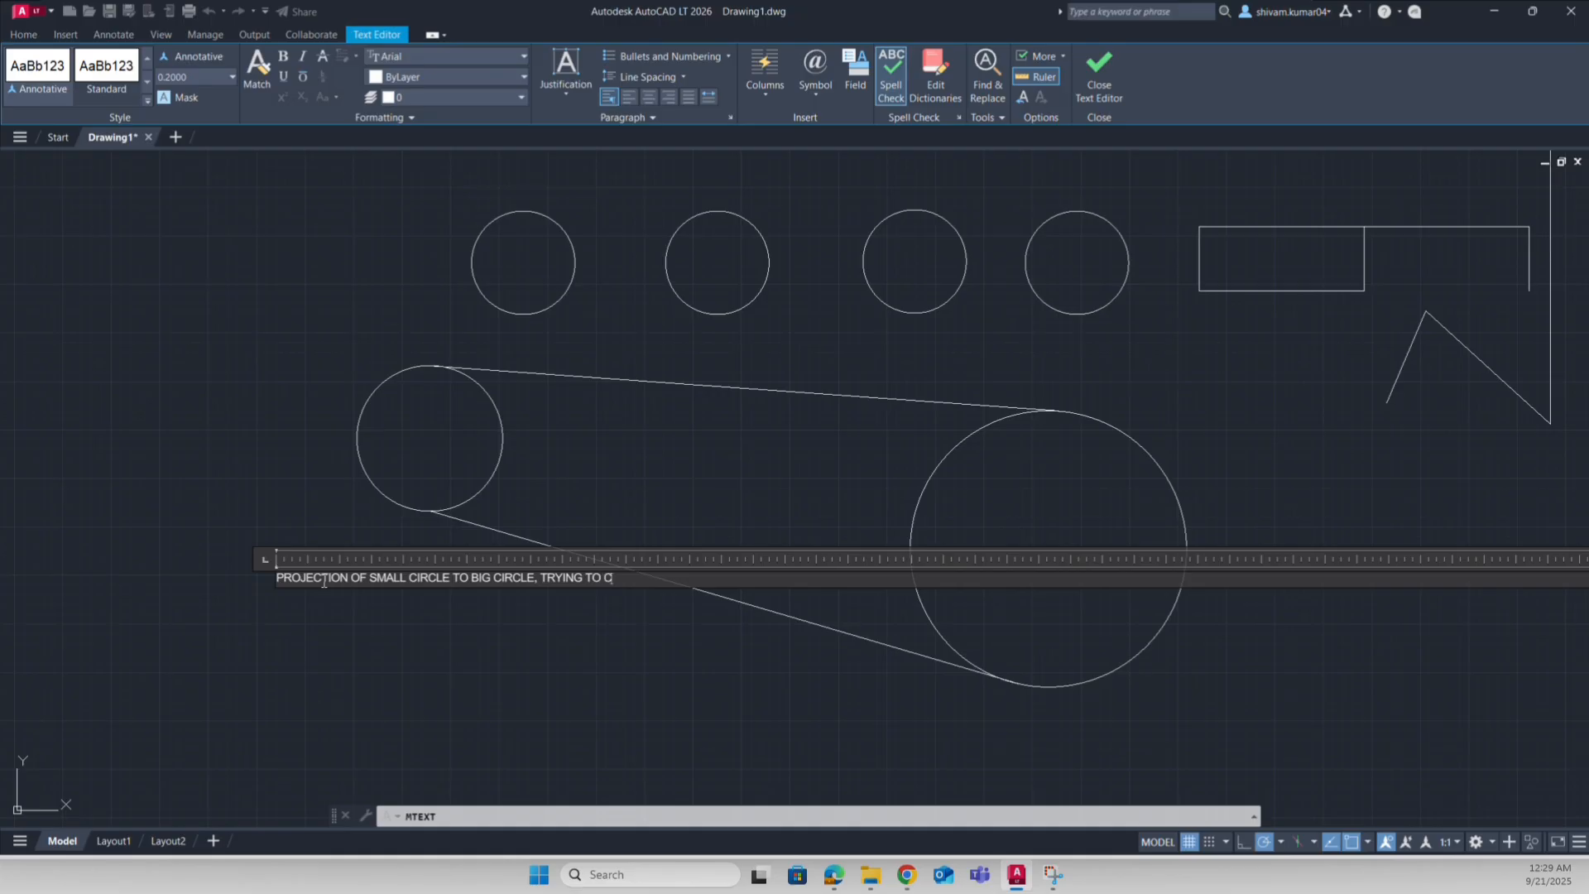
type("REATE")
type("A OPTICAL ILLUSION")
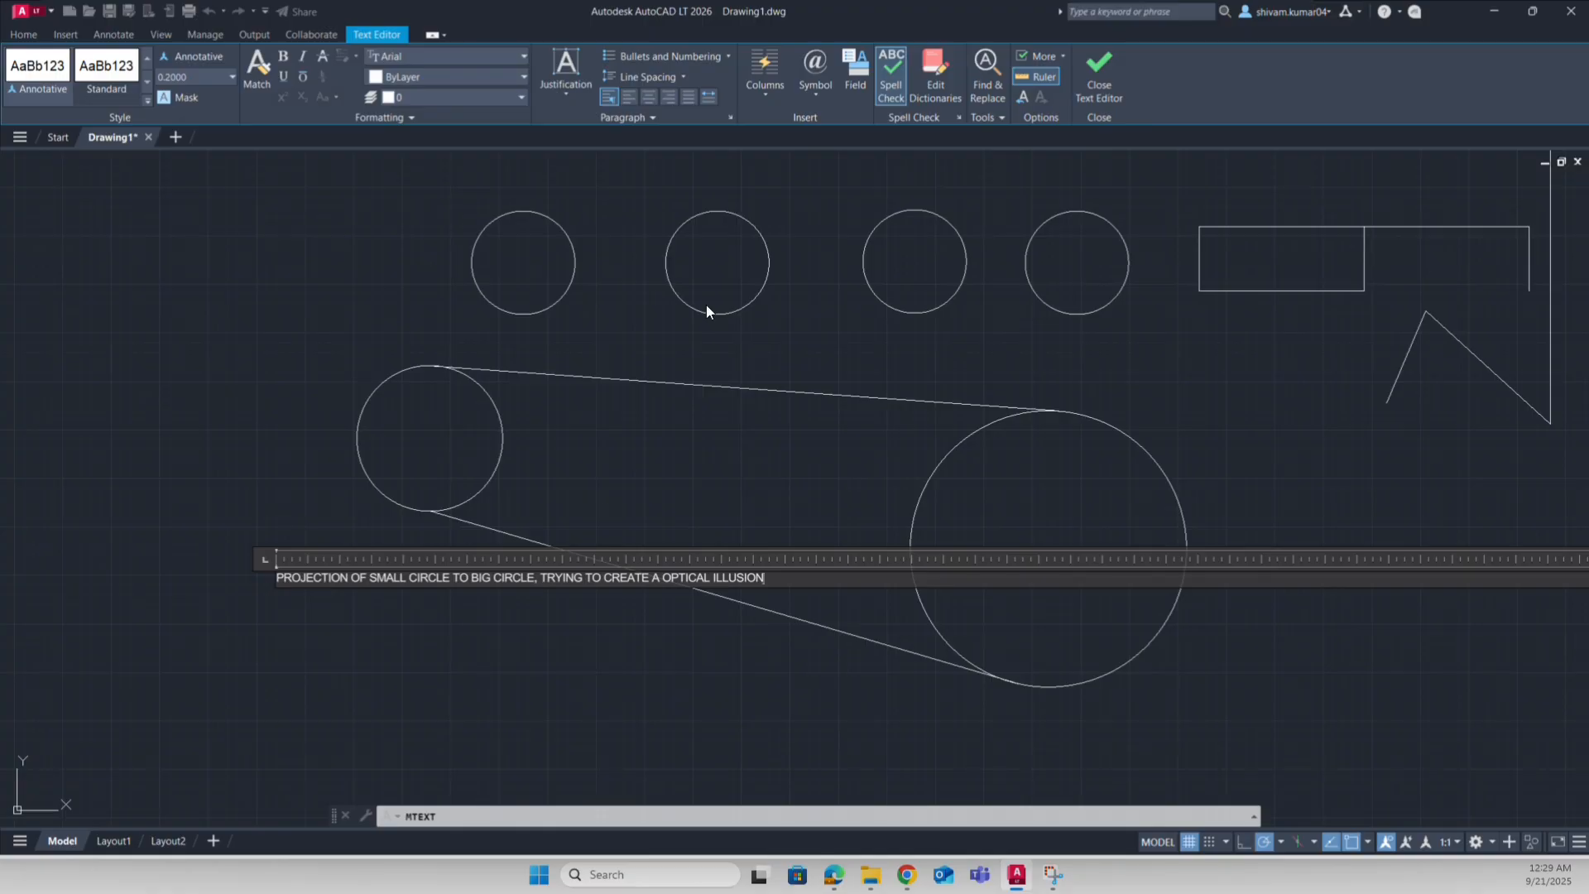
left_click(598, 660)
Step: Select the note and raise its text height in Properties through 25 and 50 to 75
left_click(229, 520)
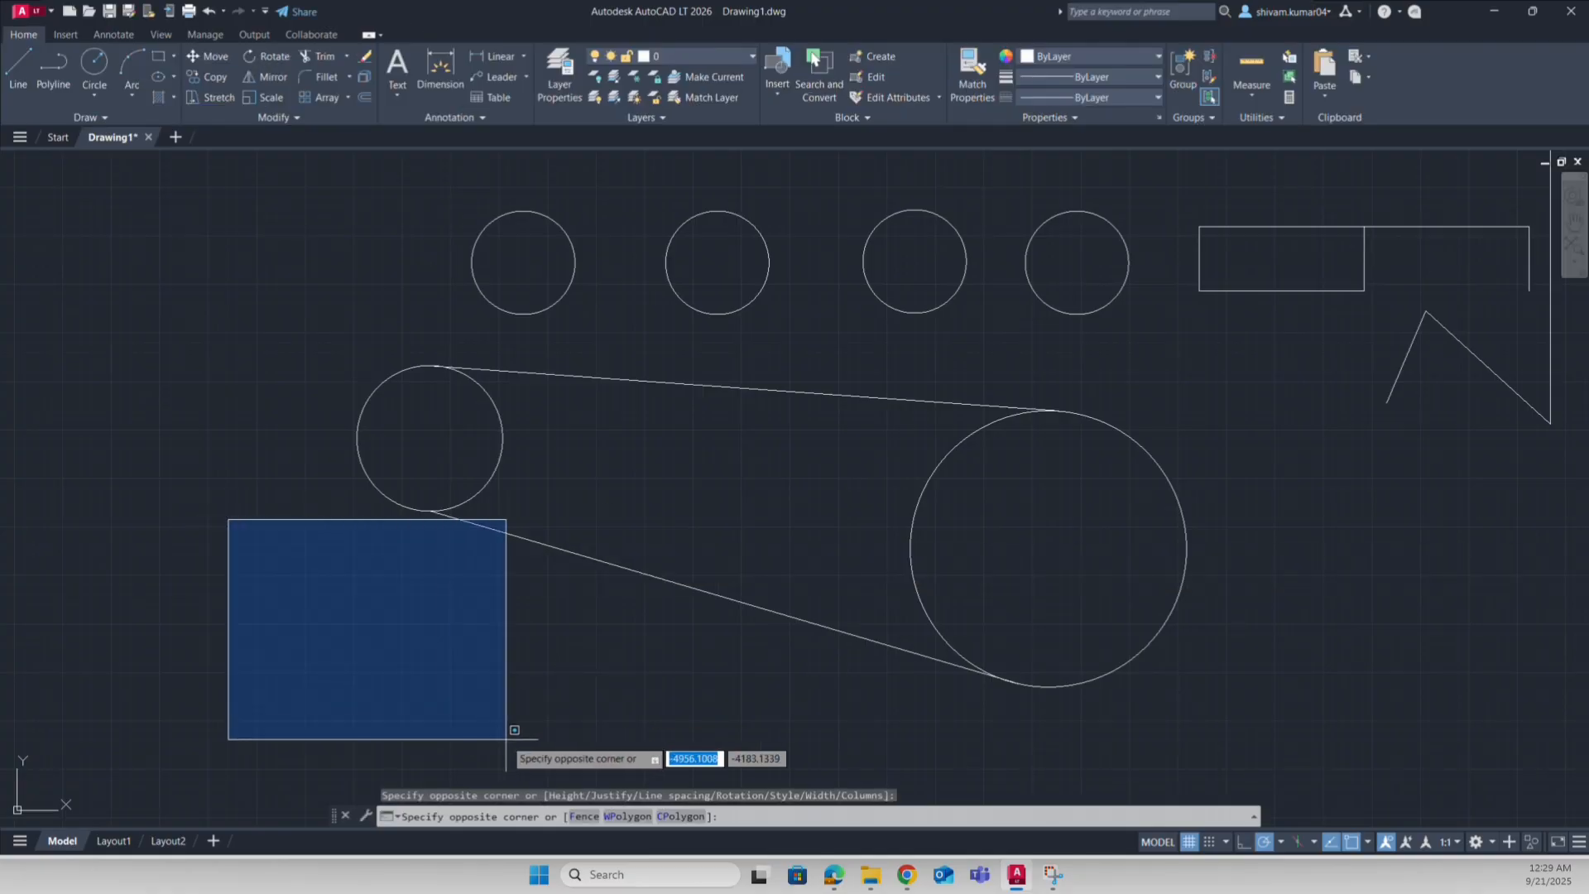
left_click(507, 739)
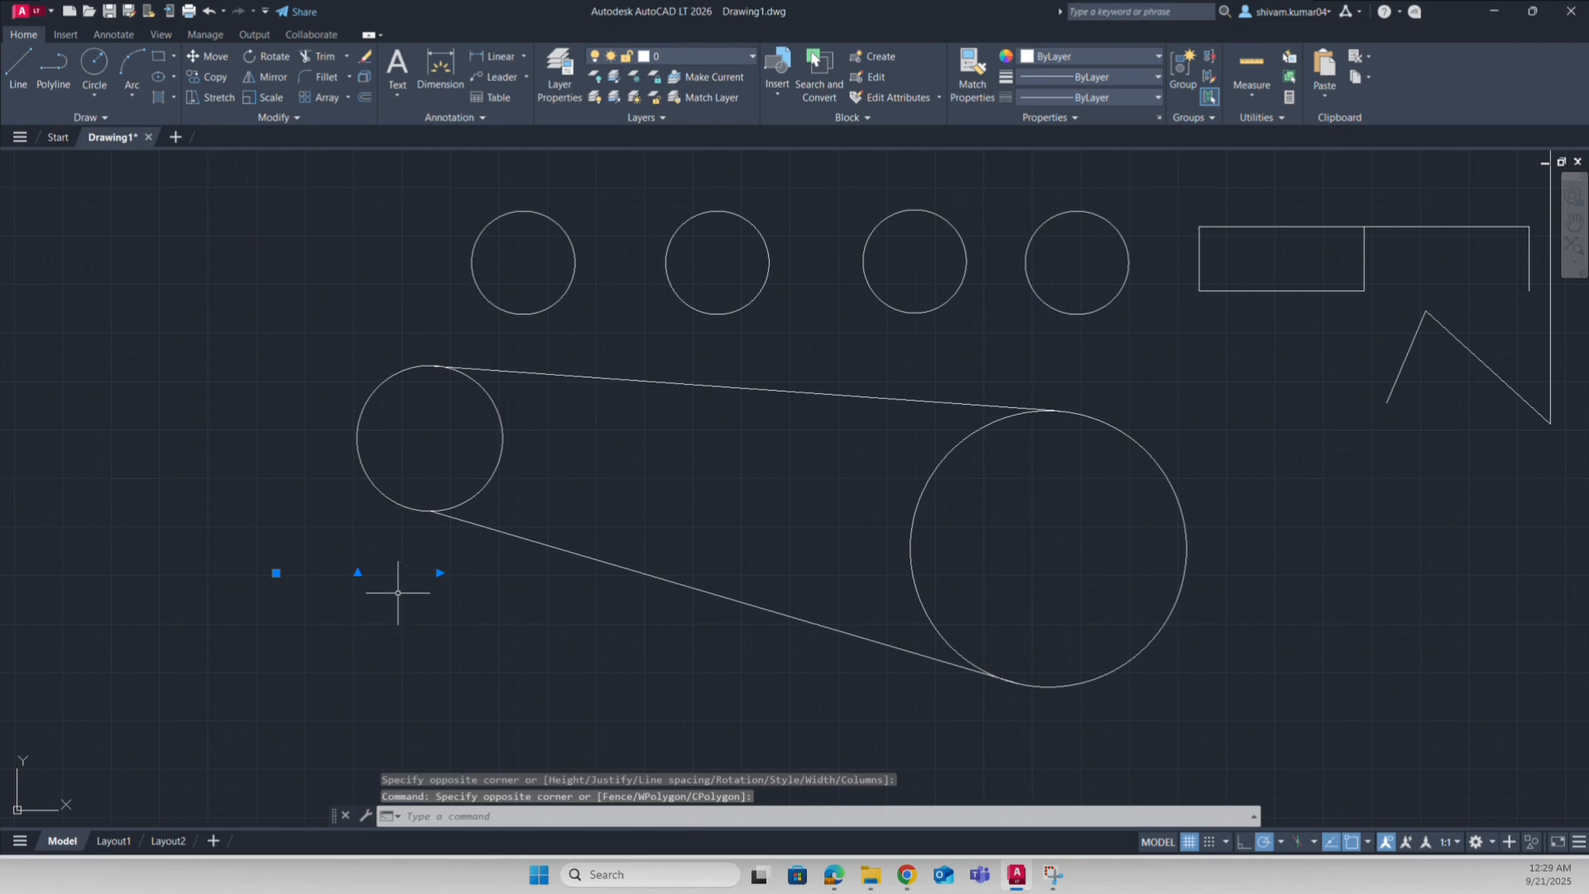
key("ctrl+1")
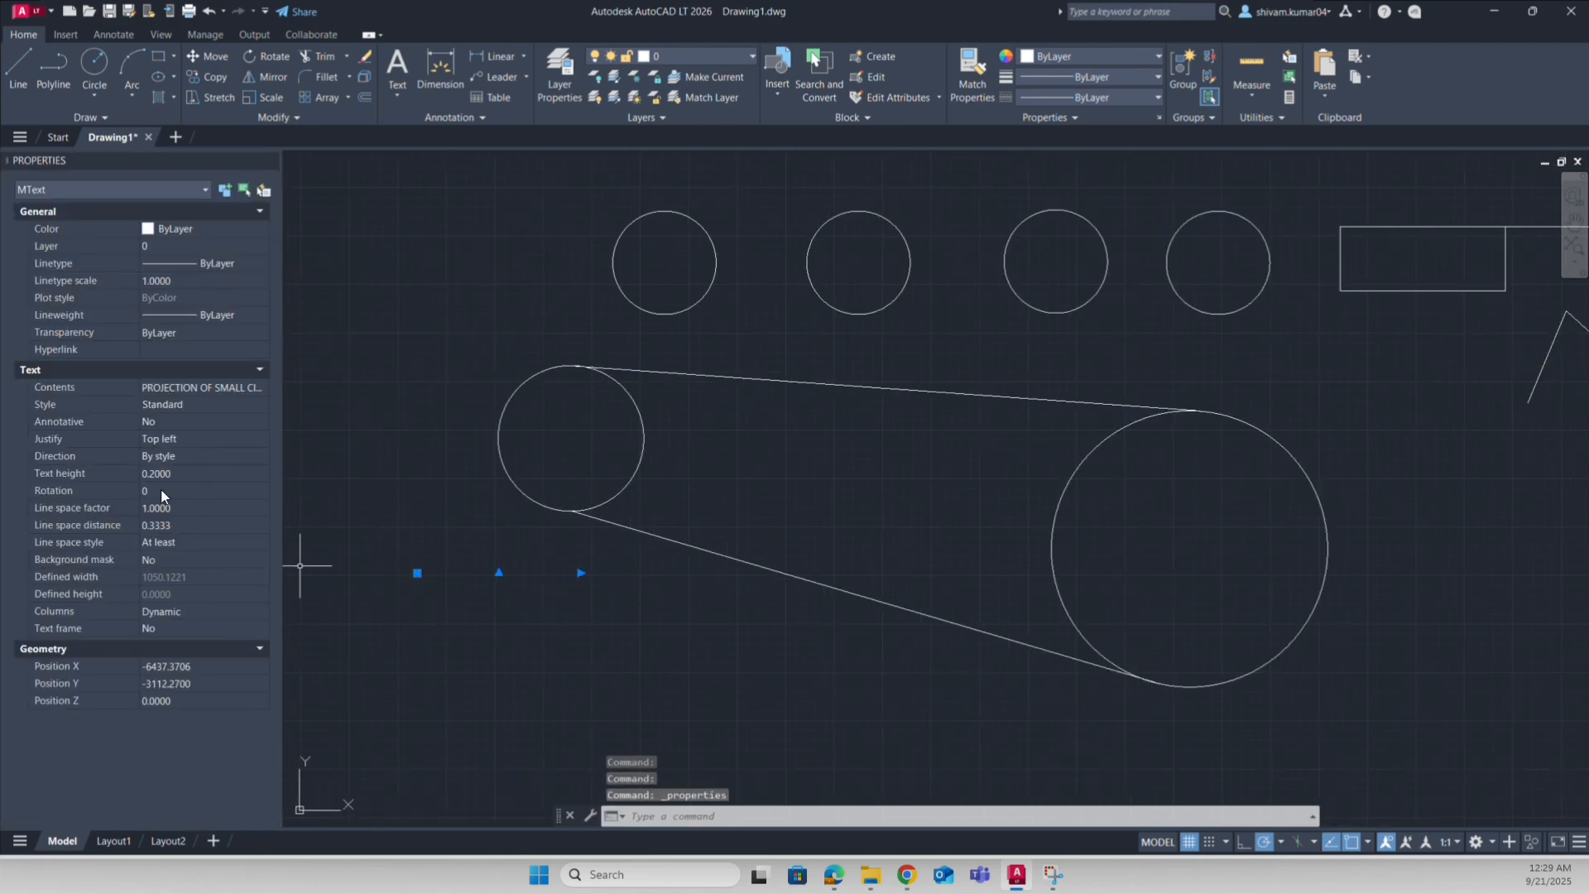
left_click(230, 470)
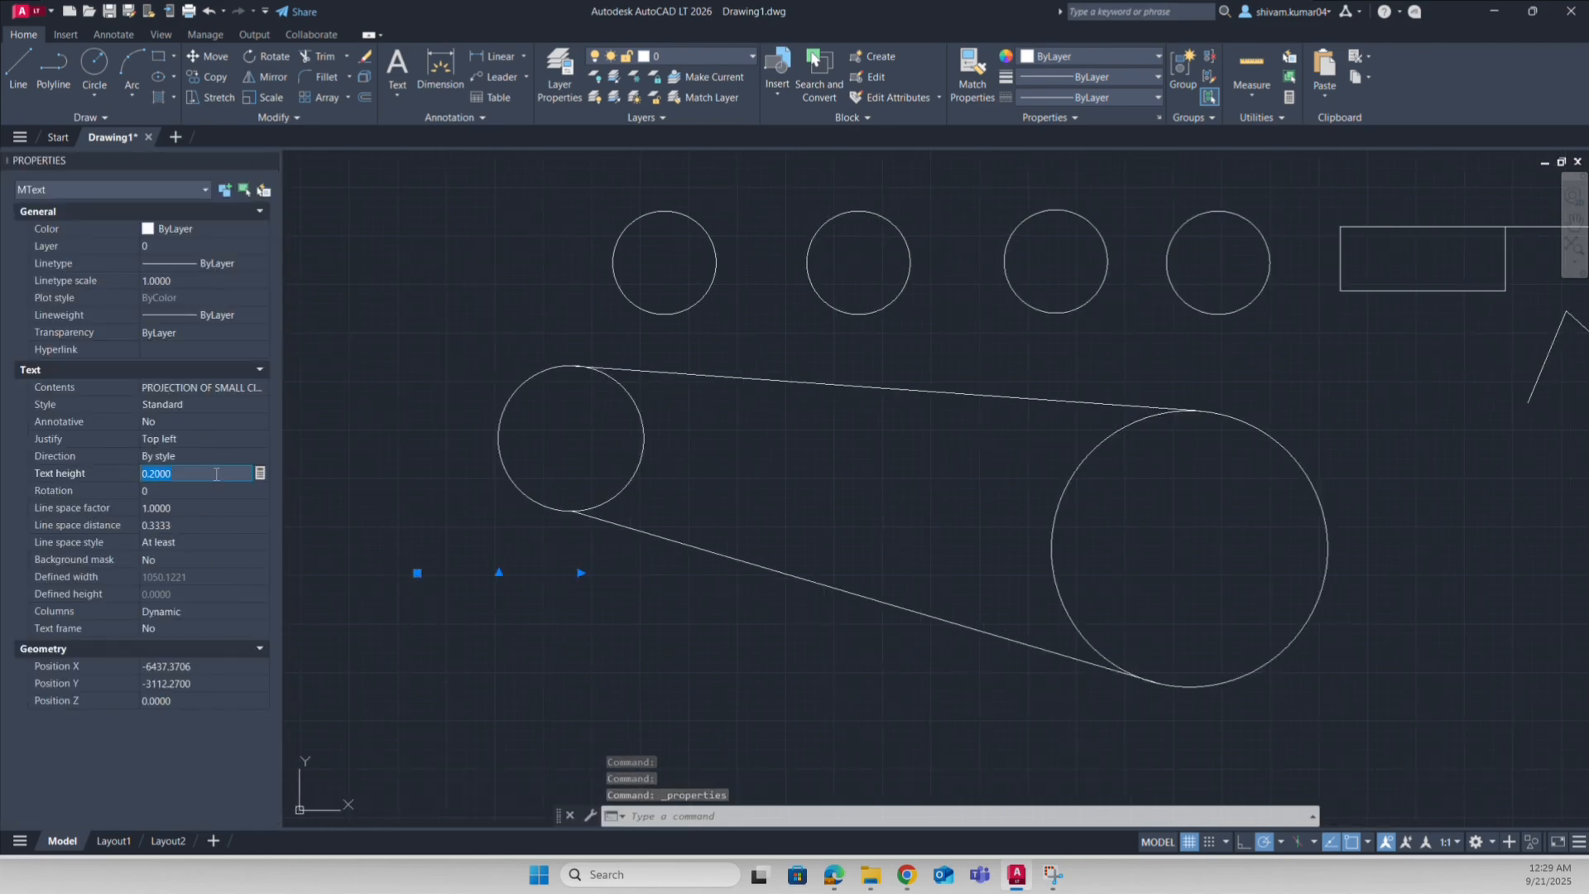
type("24")
key("BackSpace")
type("5")
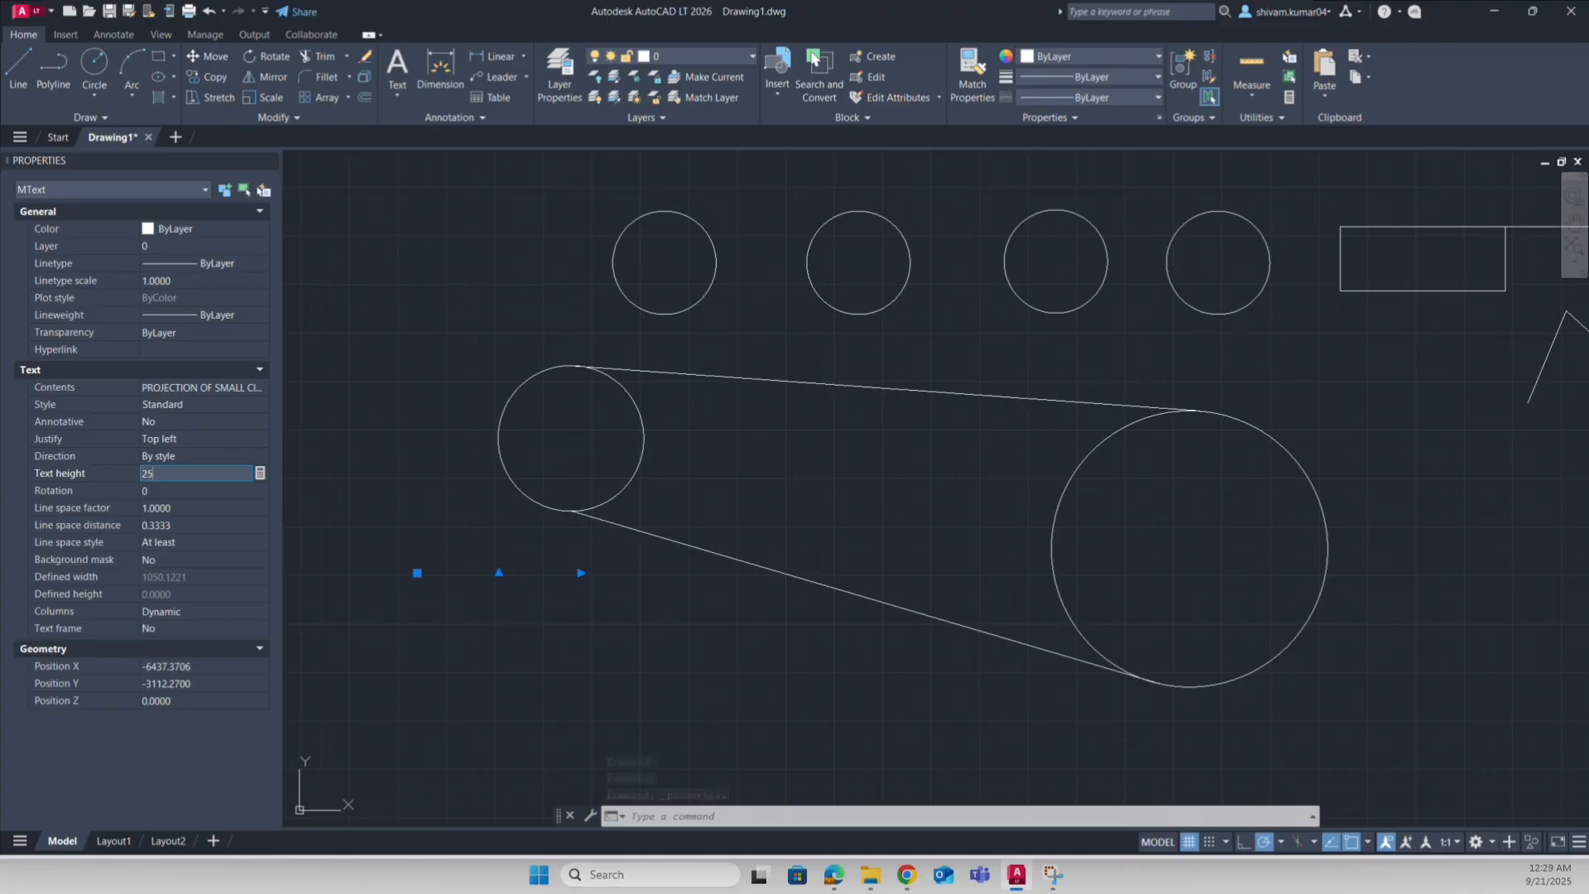
key("Tab")
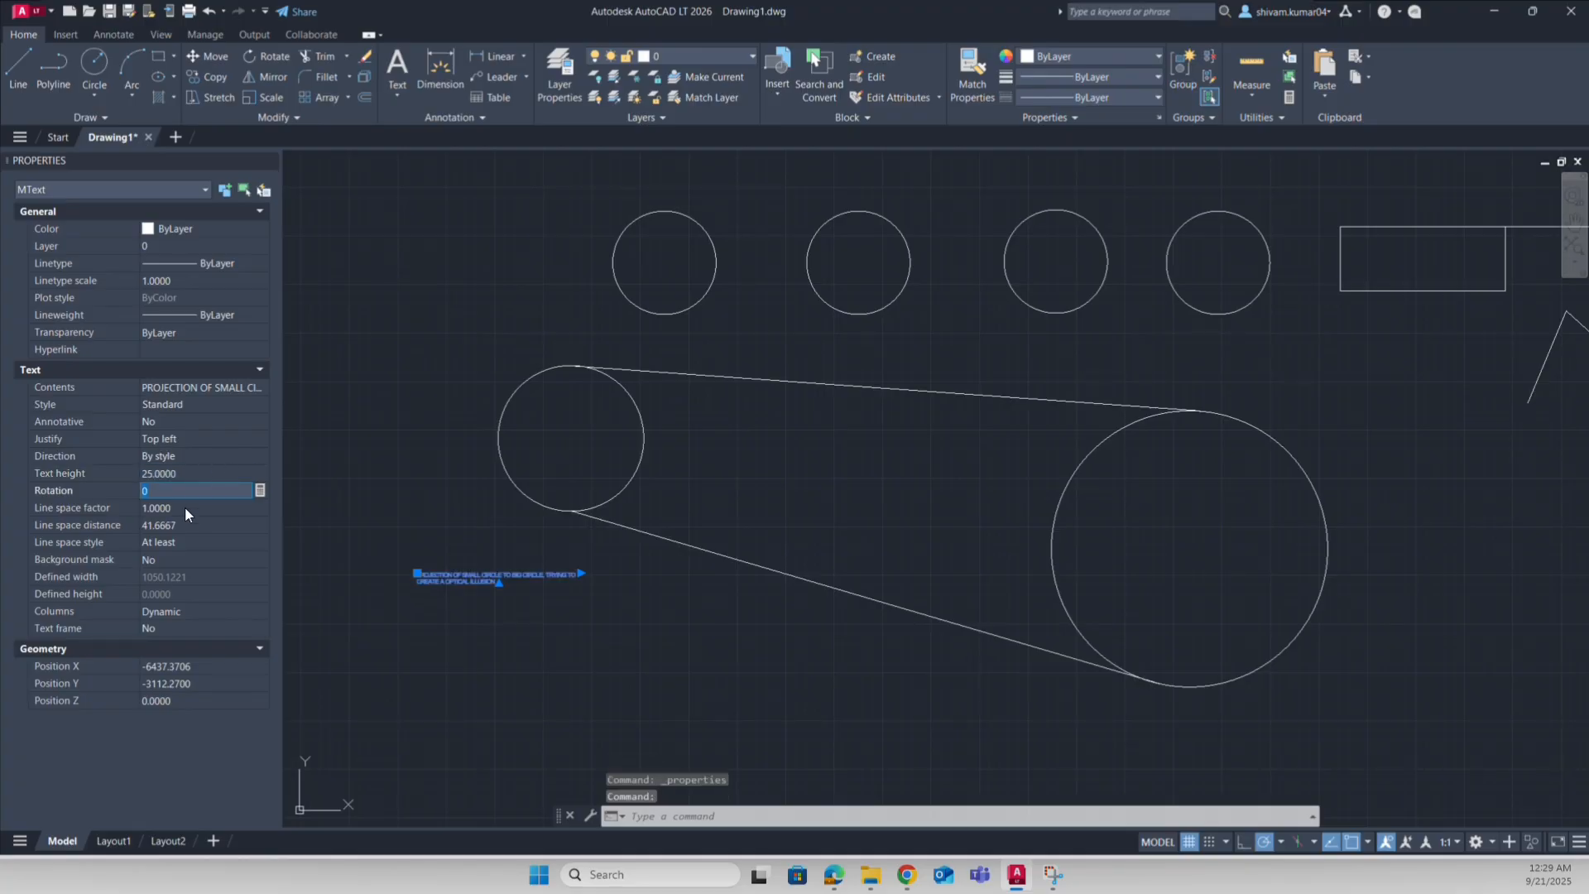
left_click(181, 477)
type("50")
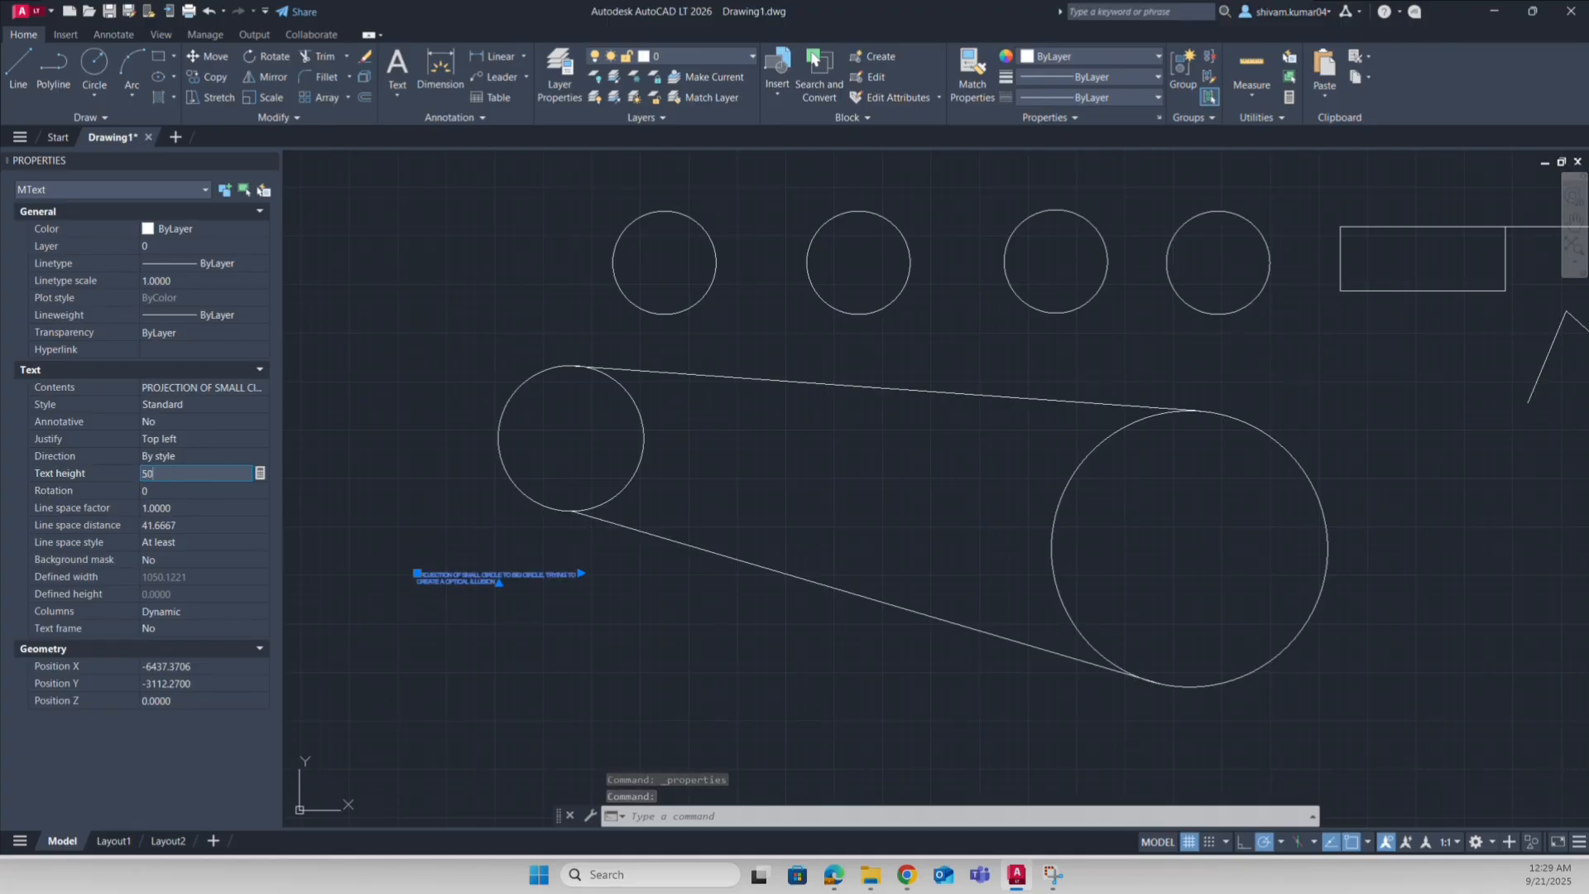
key("Tab")
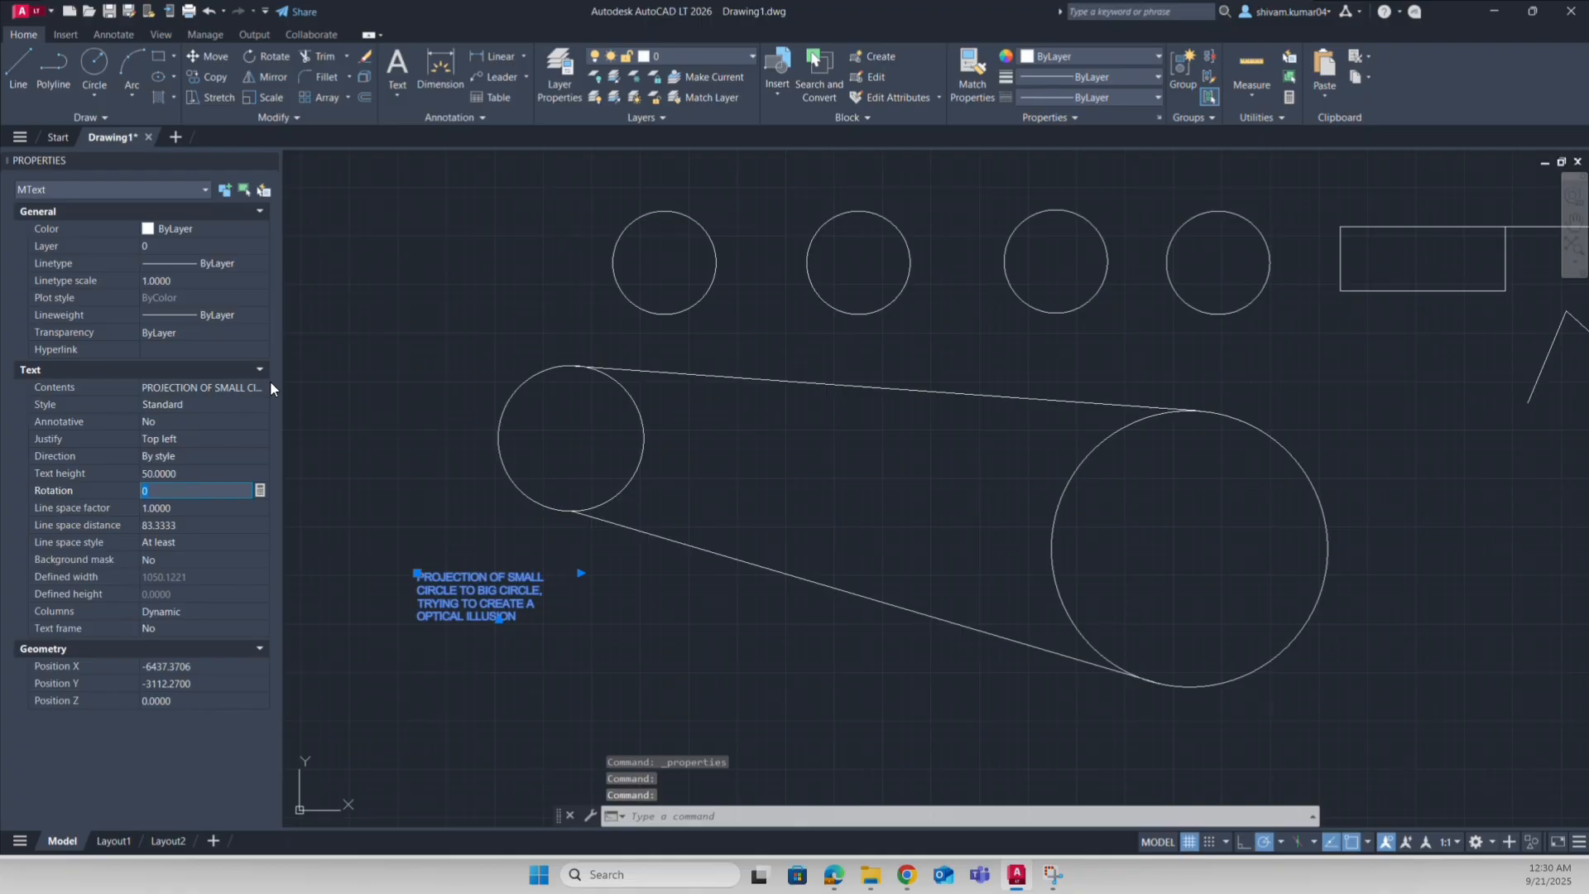
left_click(193, 471)
type("75")
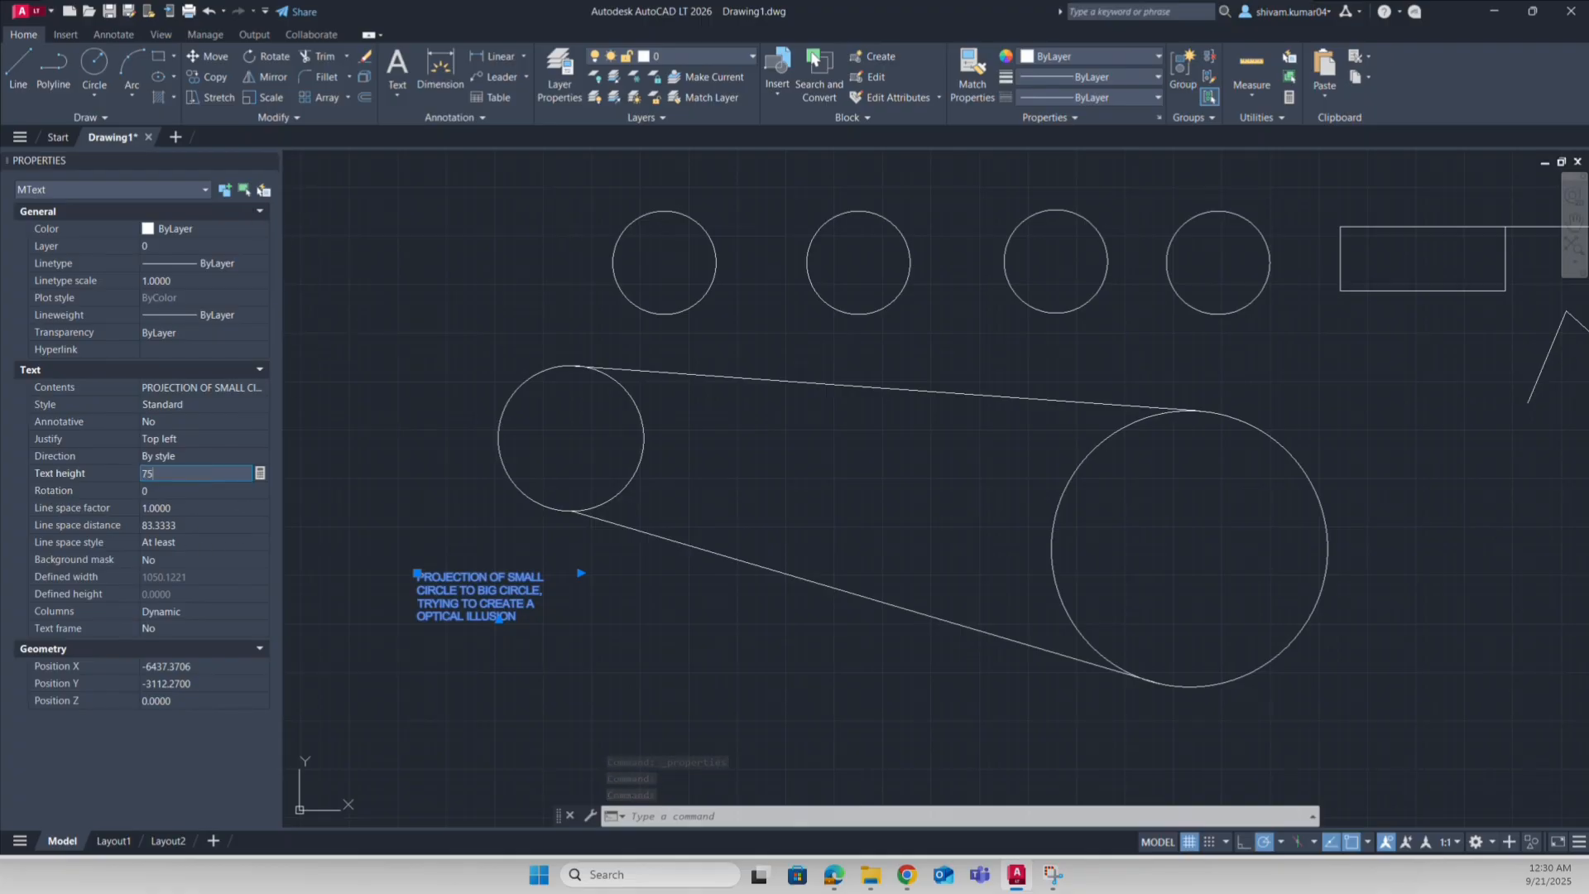
key("Tab")
Step: Widen the note's text box so it wraps onto two lines
left_click(268, 160)
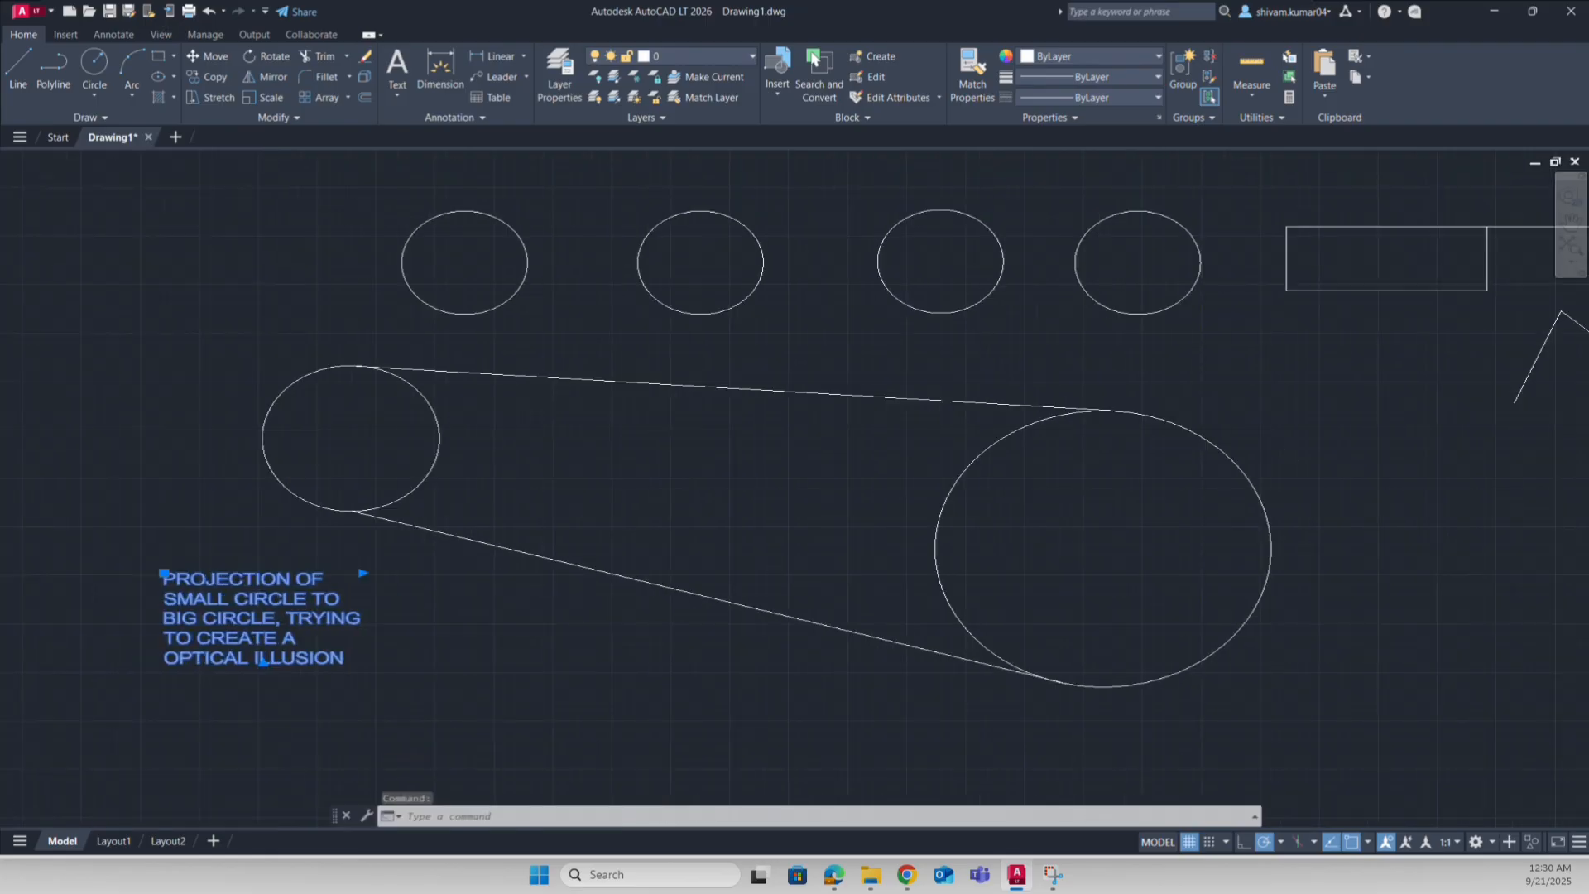
double_click(455, 622)
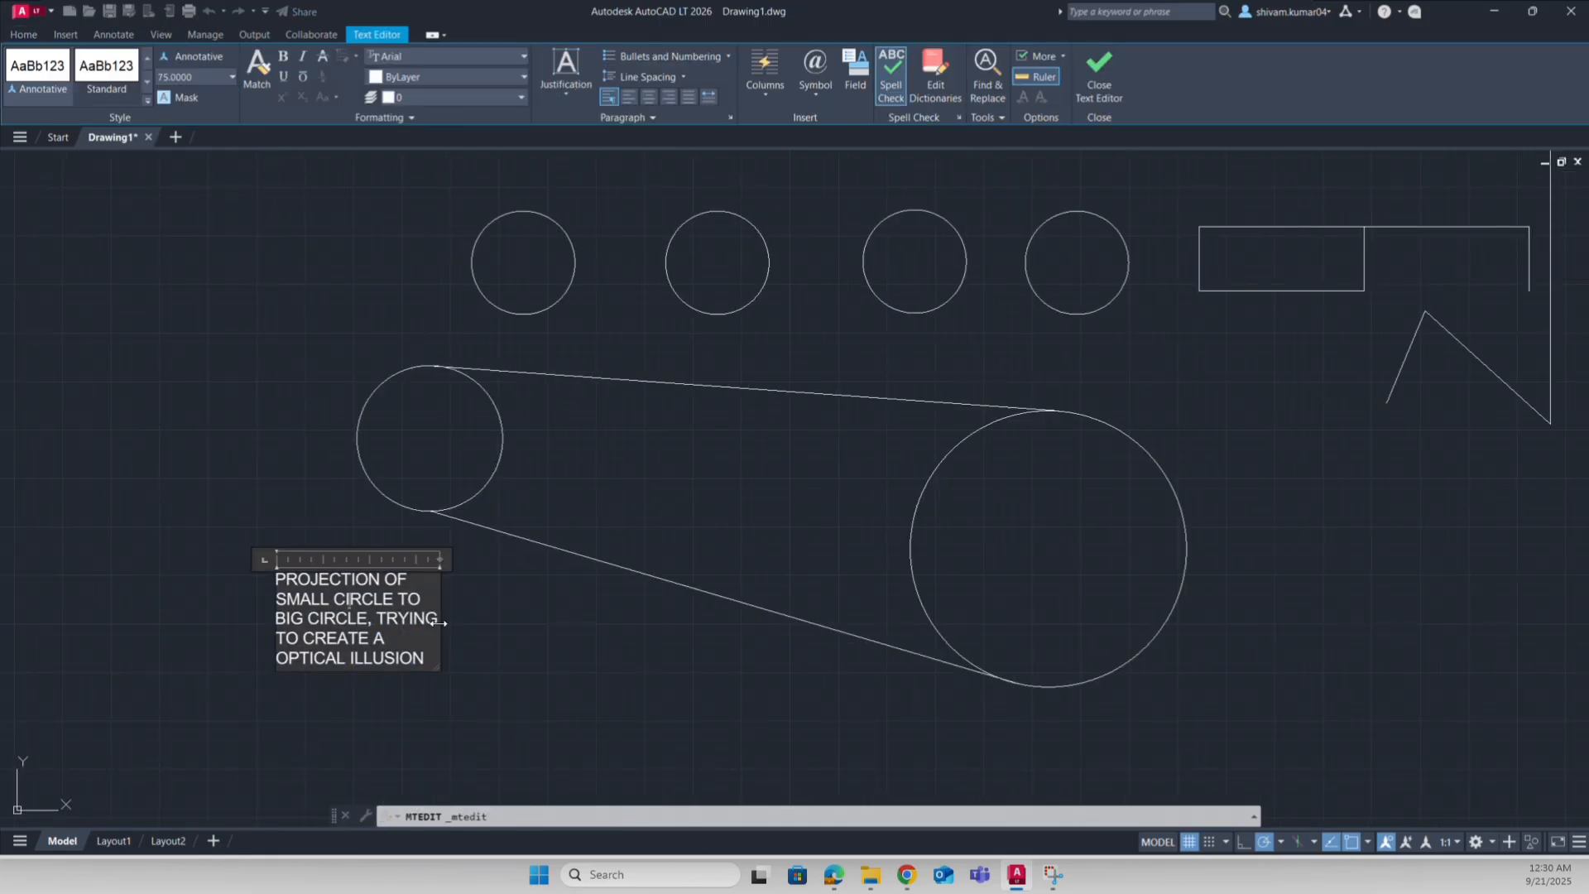
left_click_drag(440, 625, 659, 632)
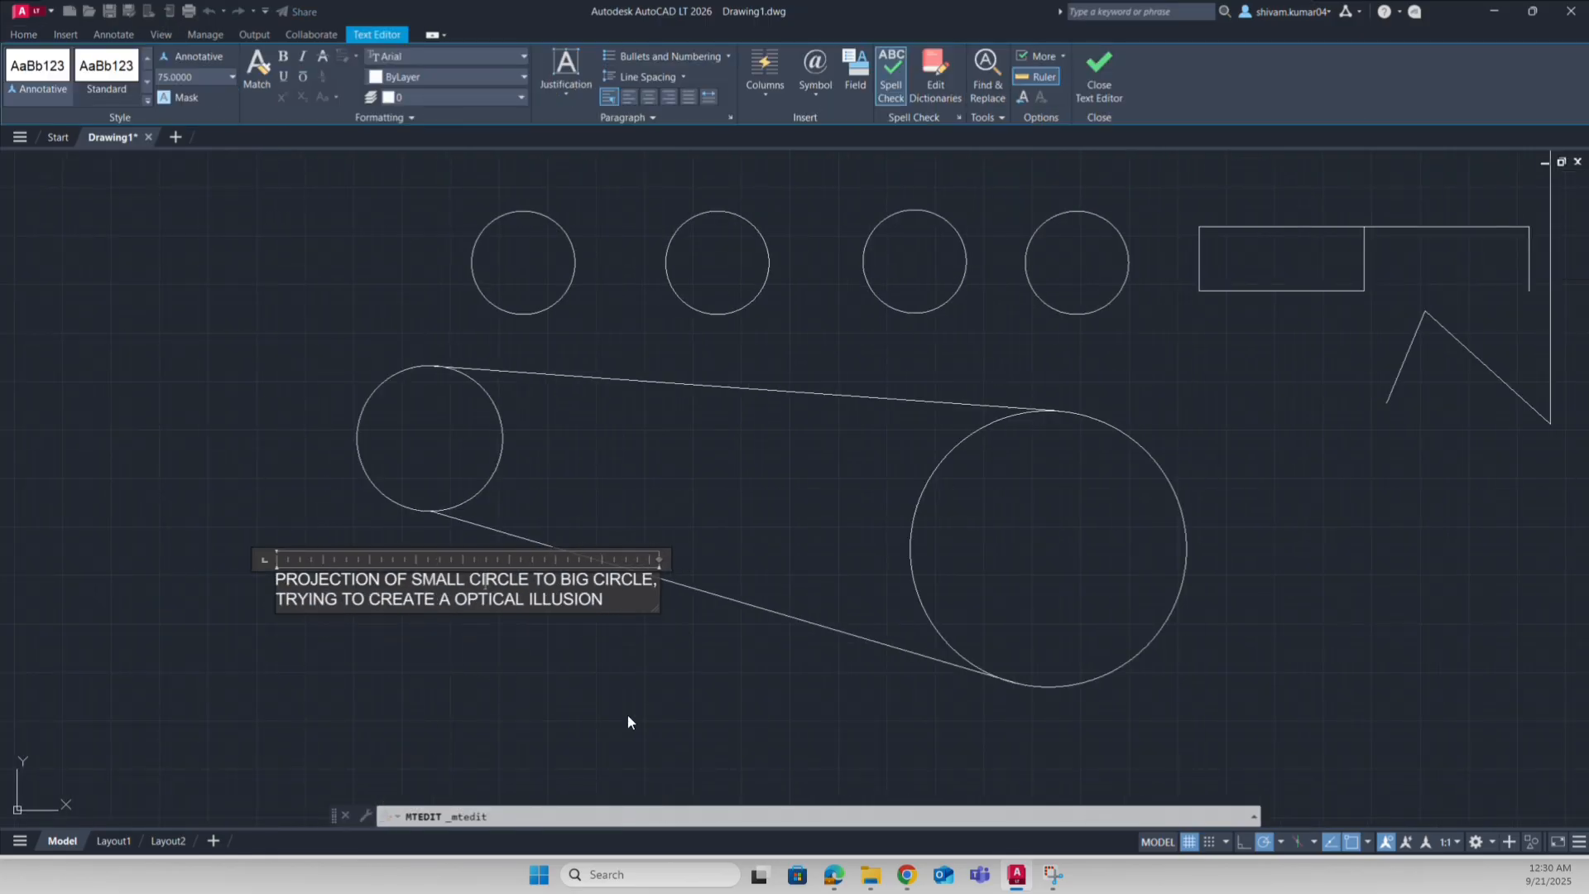
left_click(488, 657)
Step: Move the note by its insertion grip further to the lower left
left_click(277, 581)
left_click(276, 574)
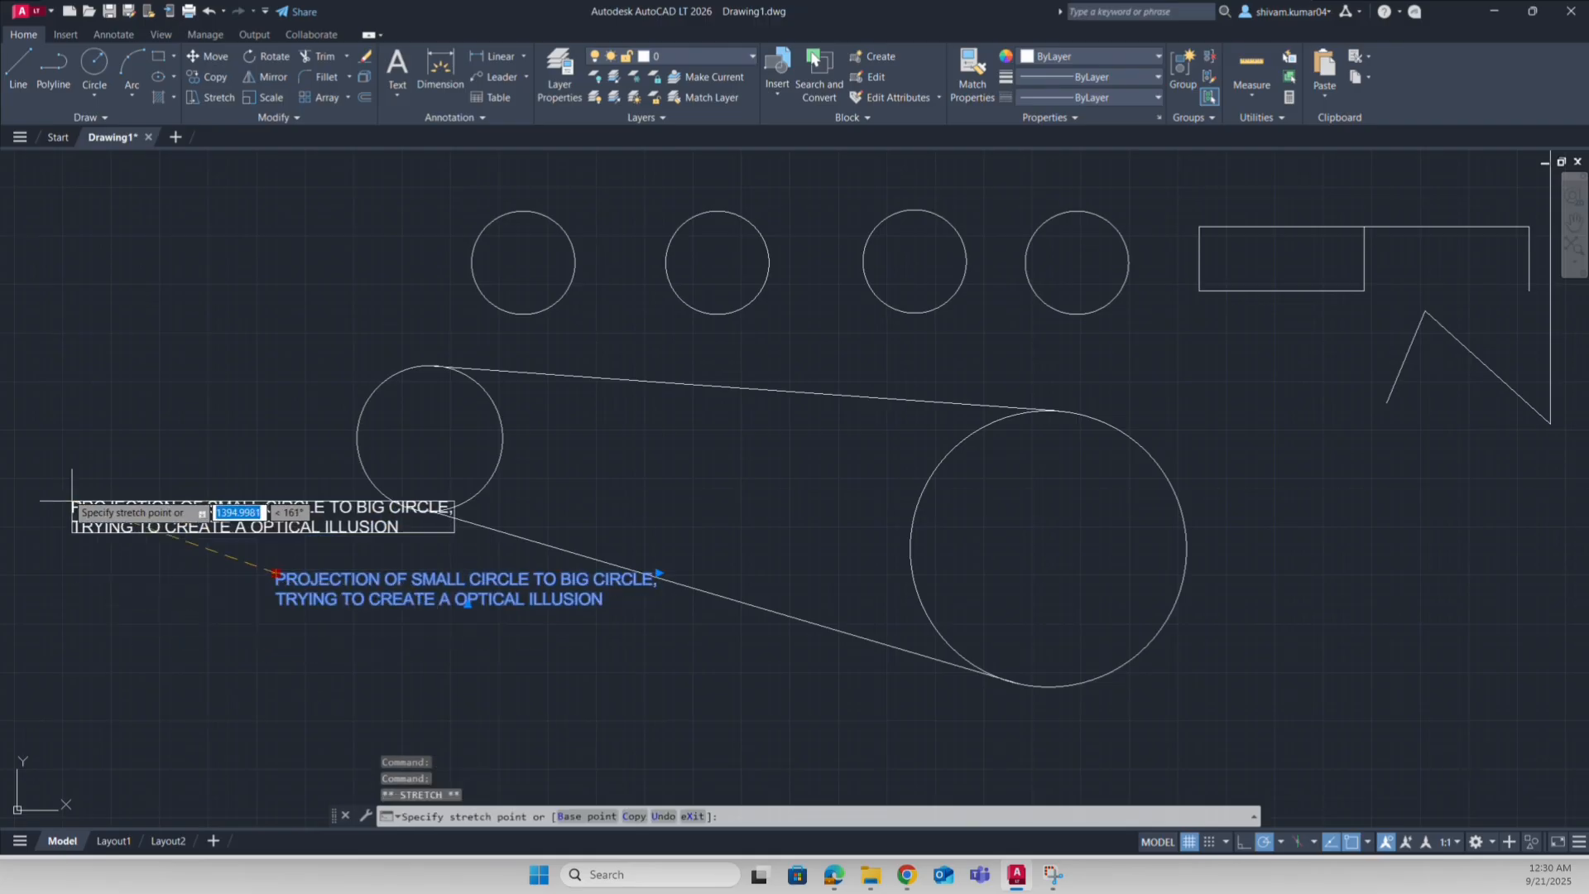
left_click(42, 599)
key("Escape")
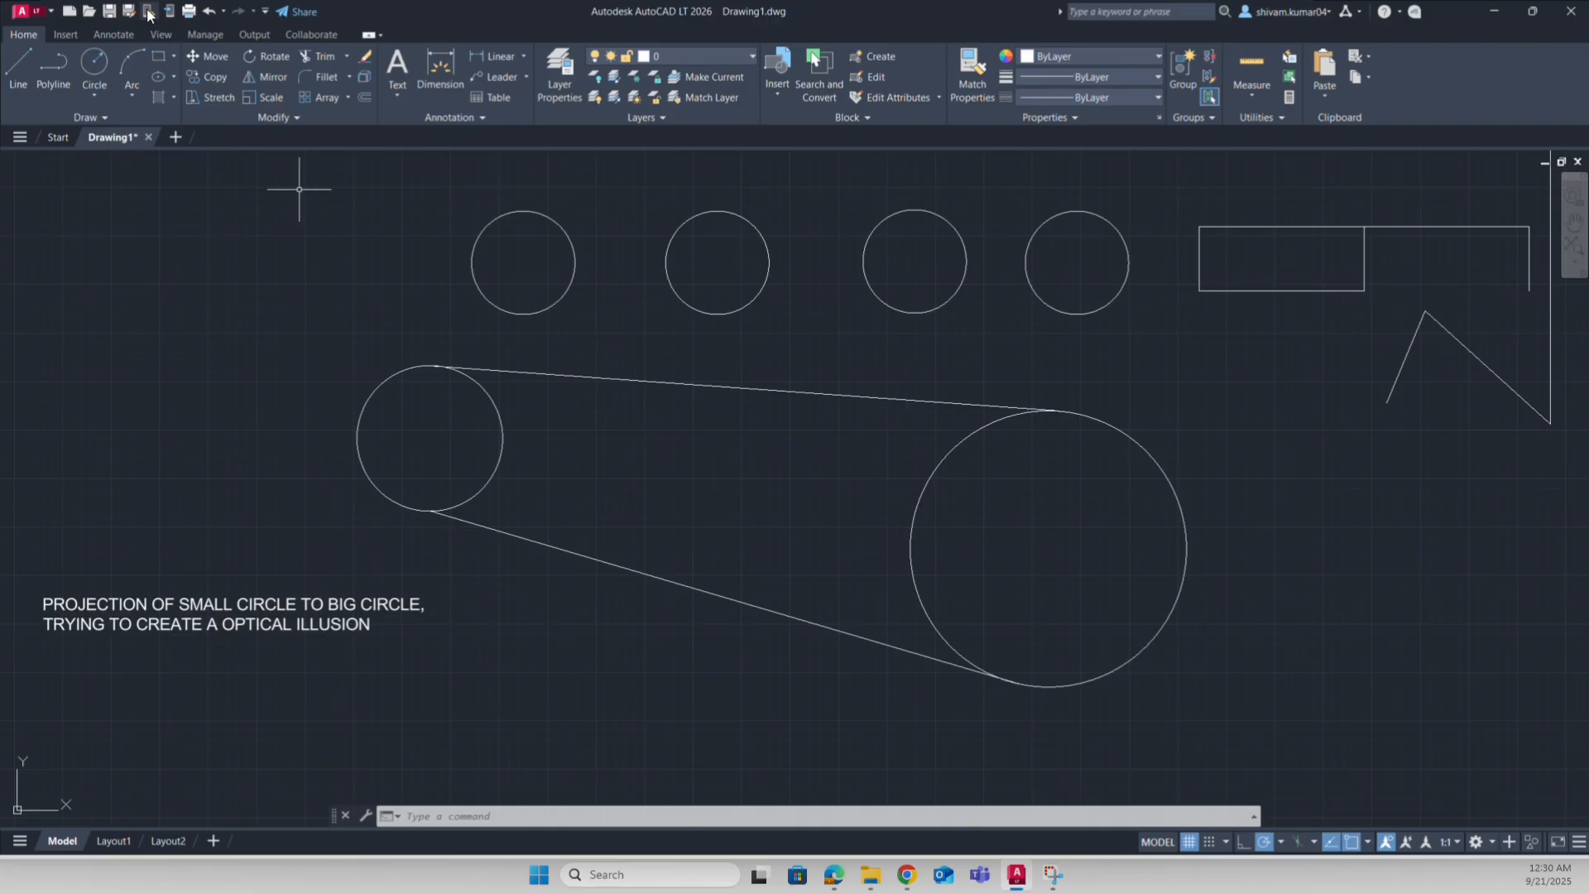
Step: Open the array types list and pan the drawing view around the circles
left_click(348, 99)
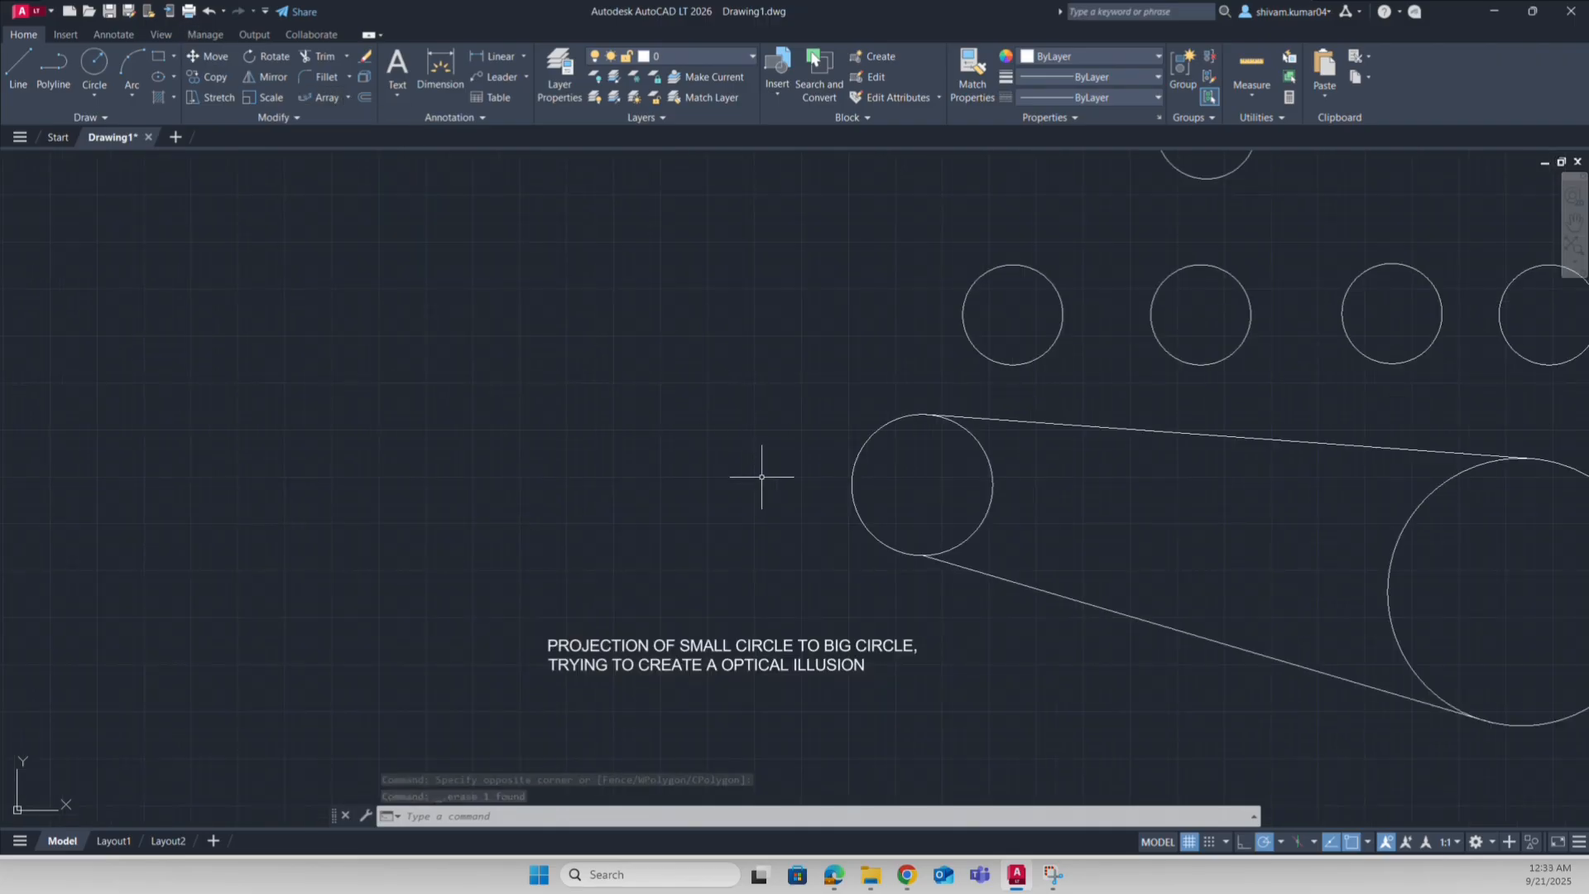
middle_click_drag(755, 472, 656, 397)
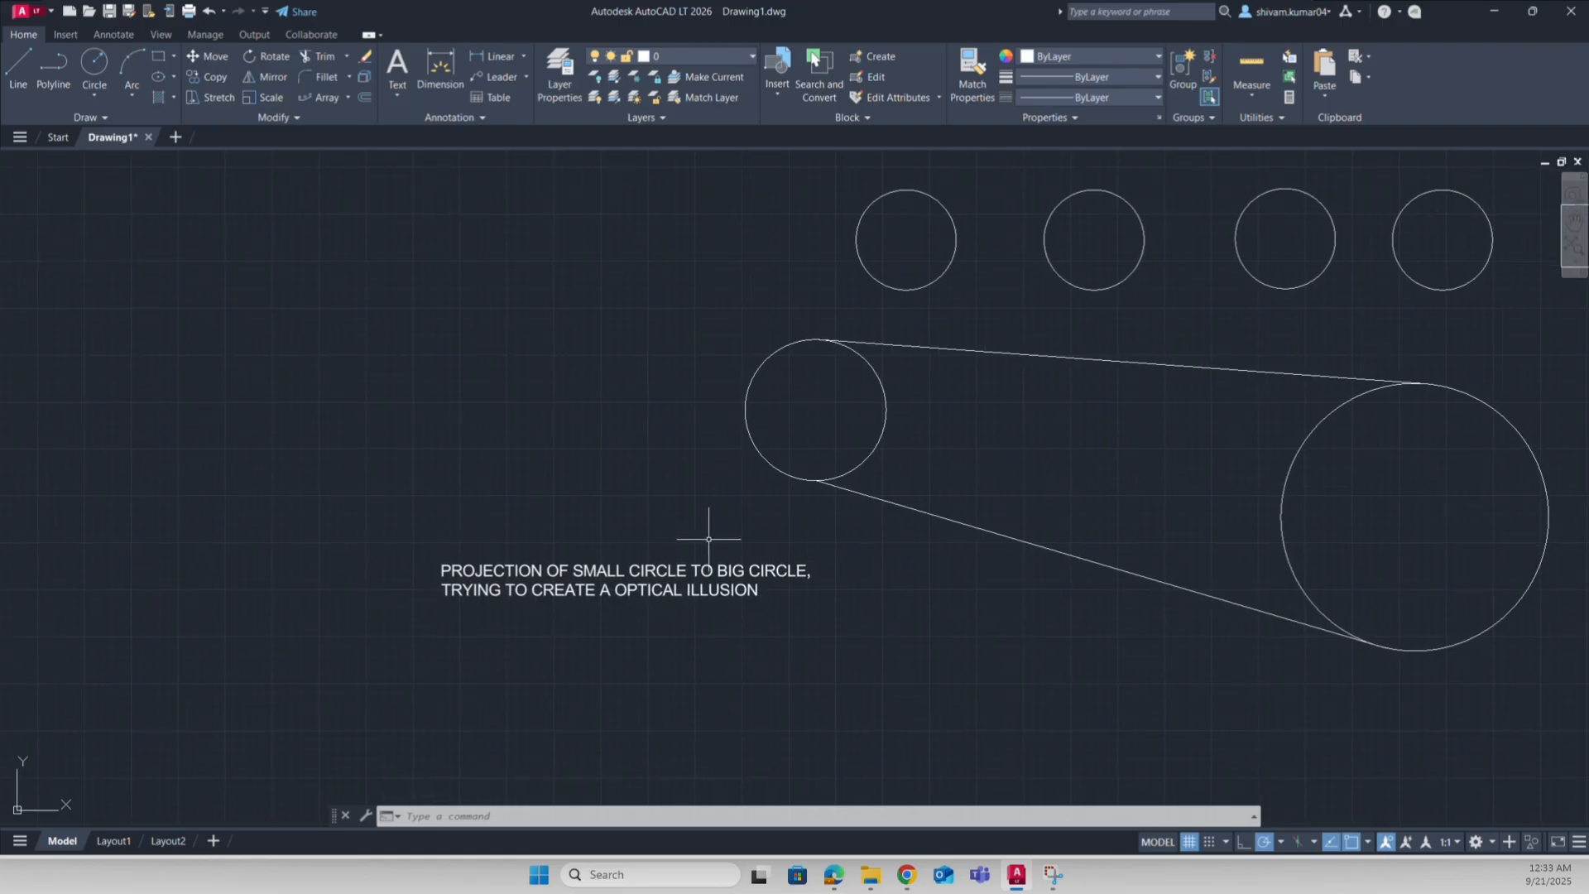
middle_click_drag(560, 527, 613, 507)
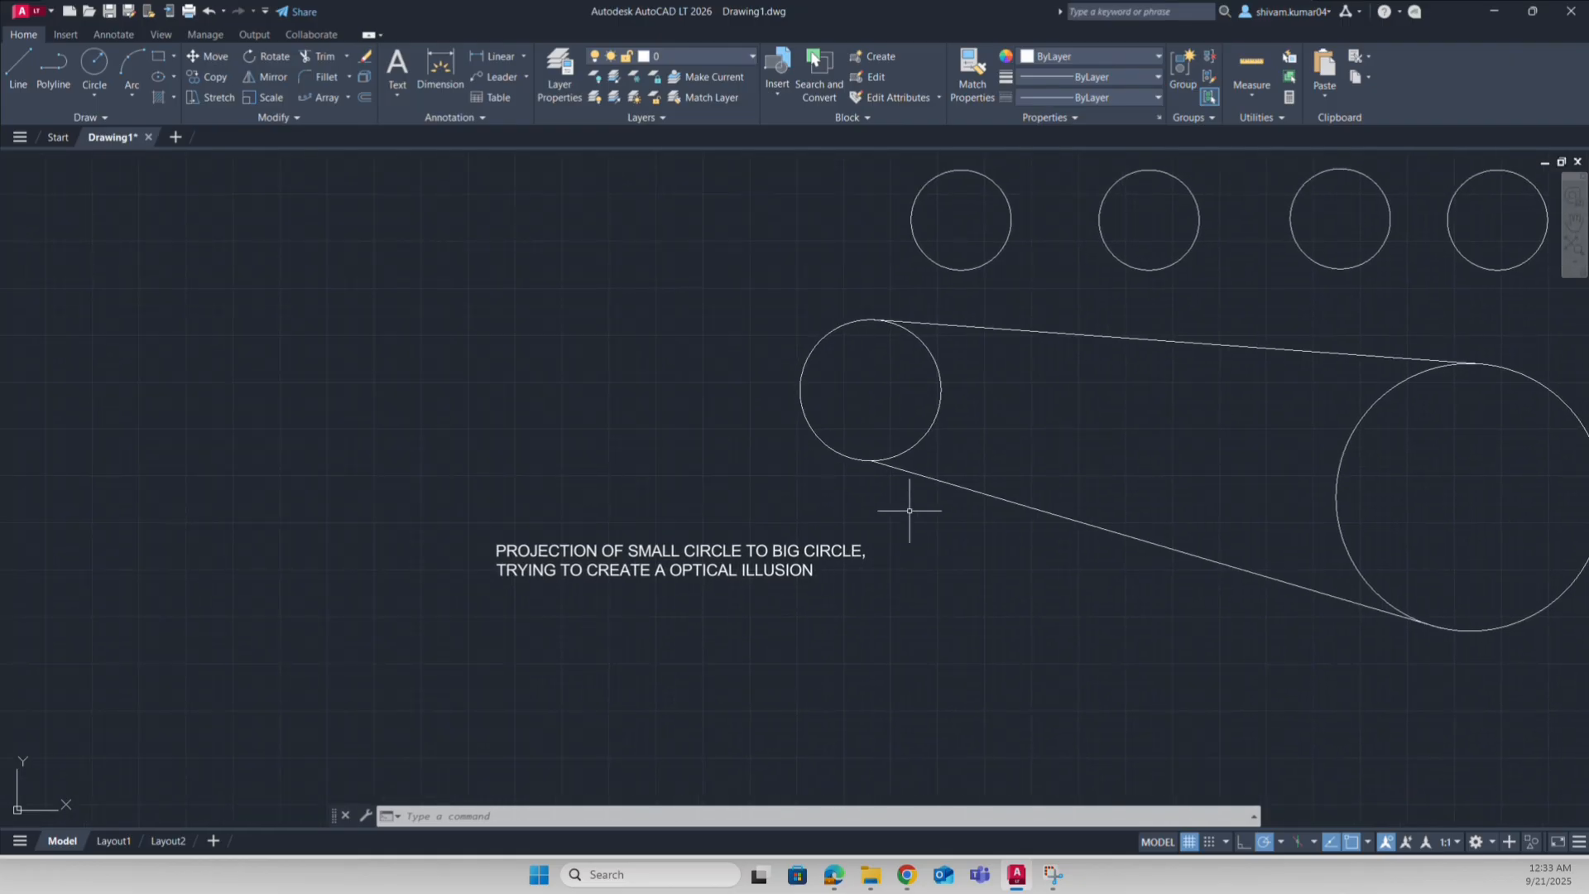
middle_click_drag(925, 526, 861, 530)
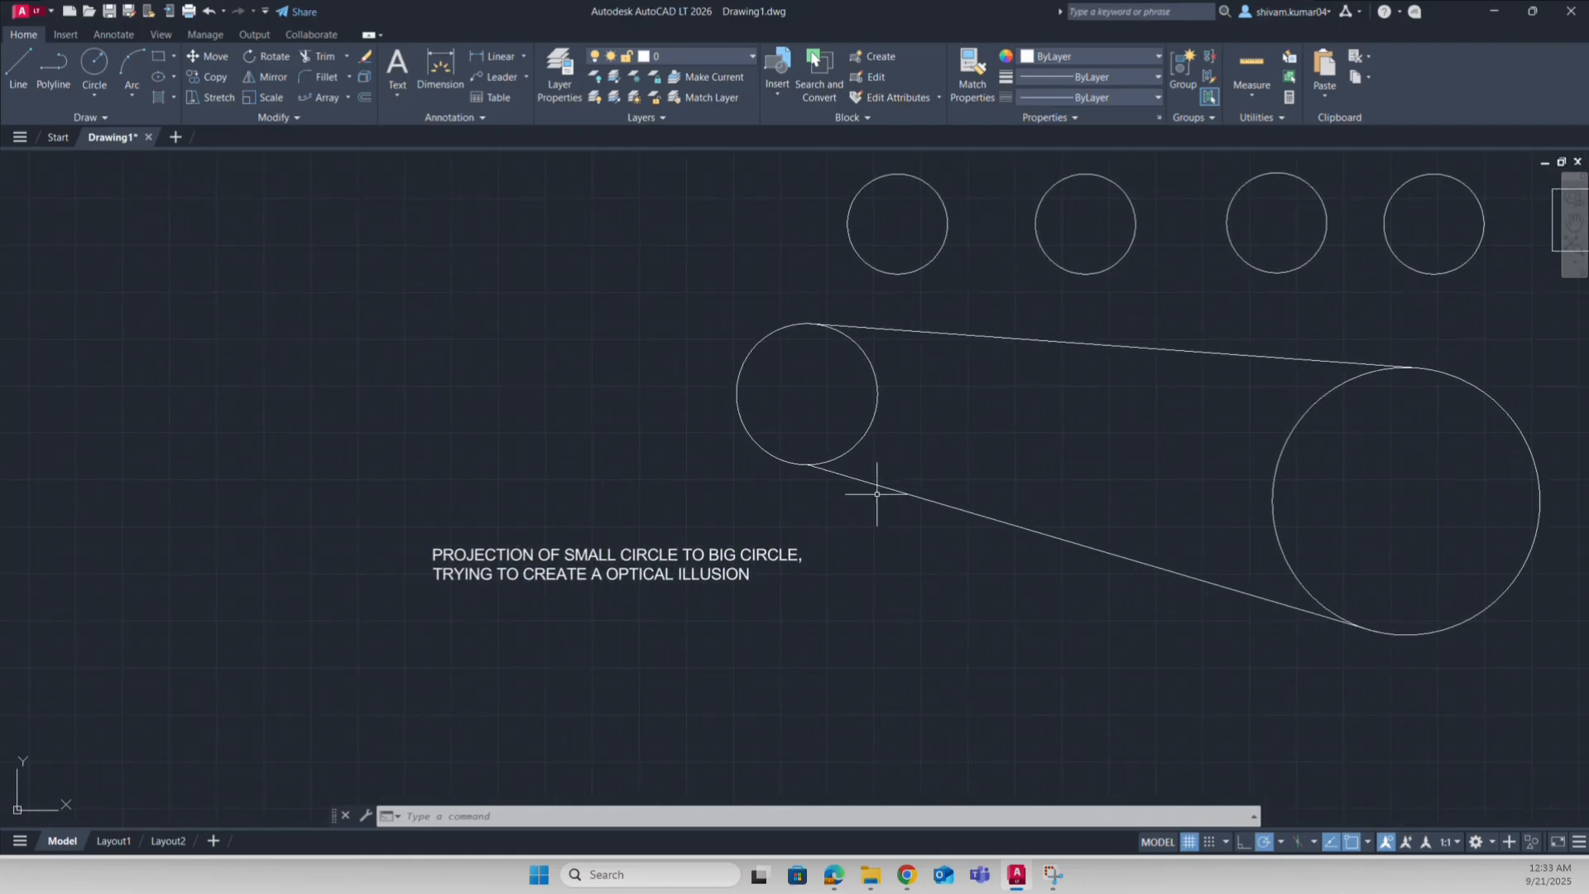
Step: Draw a multileader from the small circle's left edge with a two-line note starting 'PROJECTION OF SMALL CIRCLE TO BIG ONE,'
left_click(527, 77)
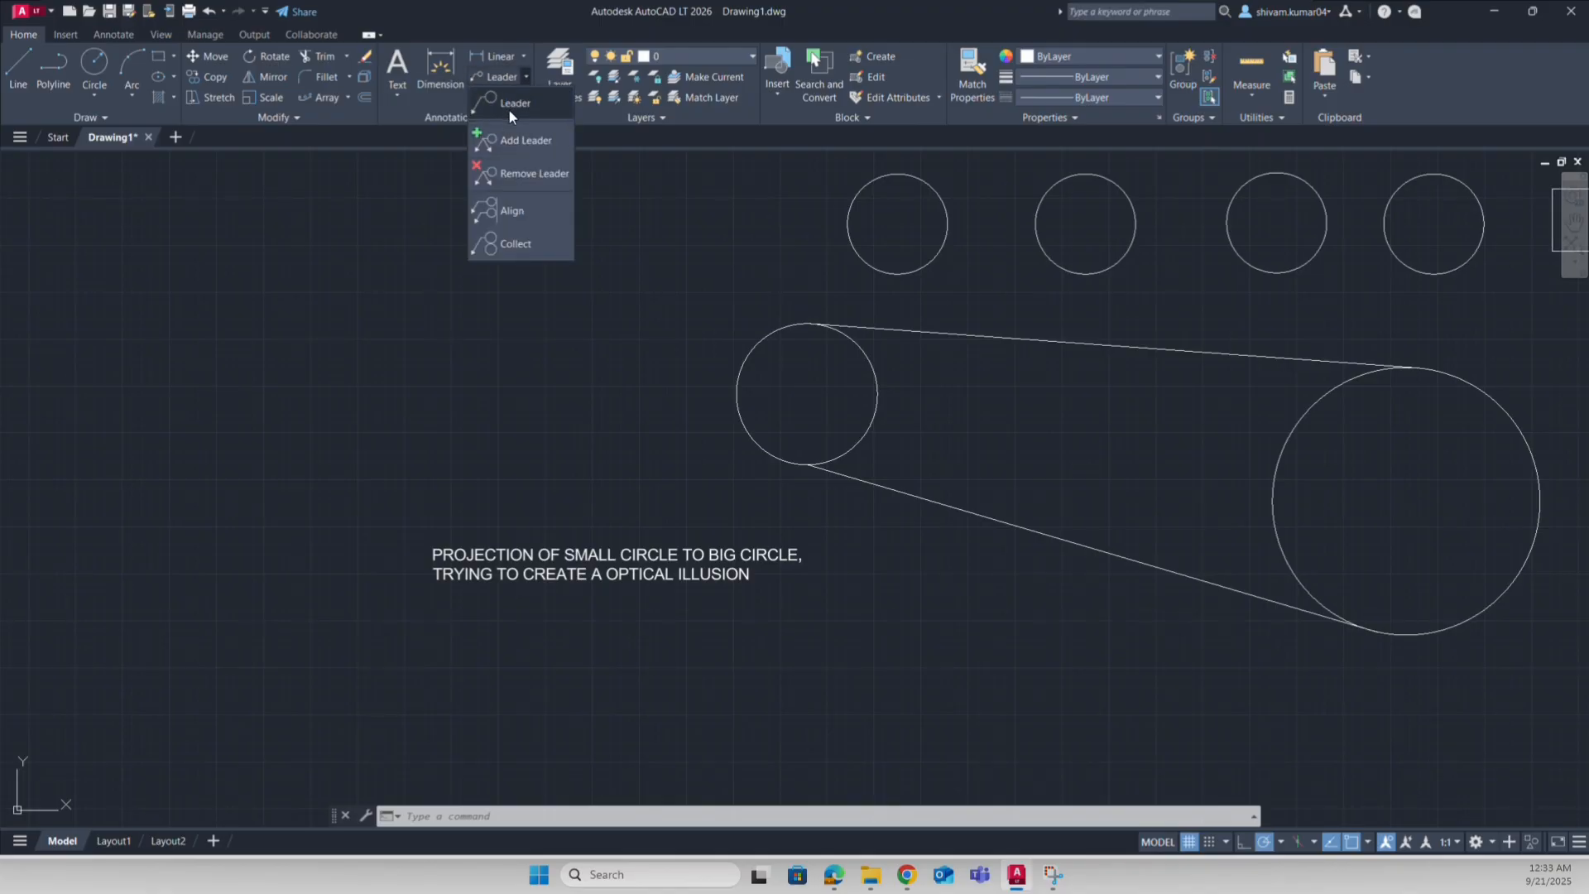
left_click(510, 107)
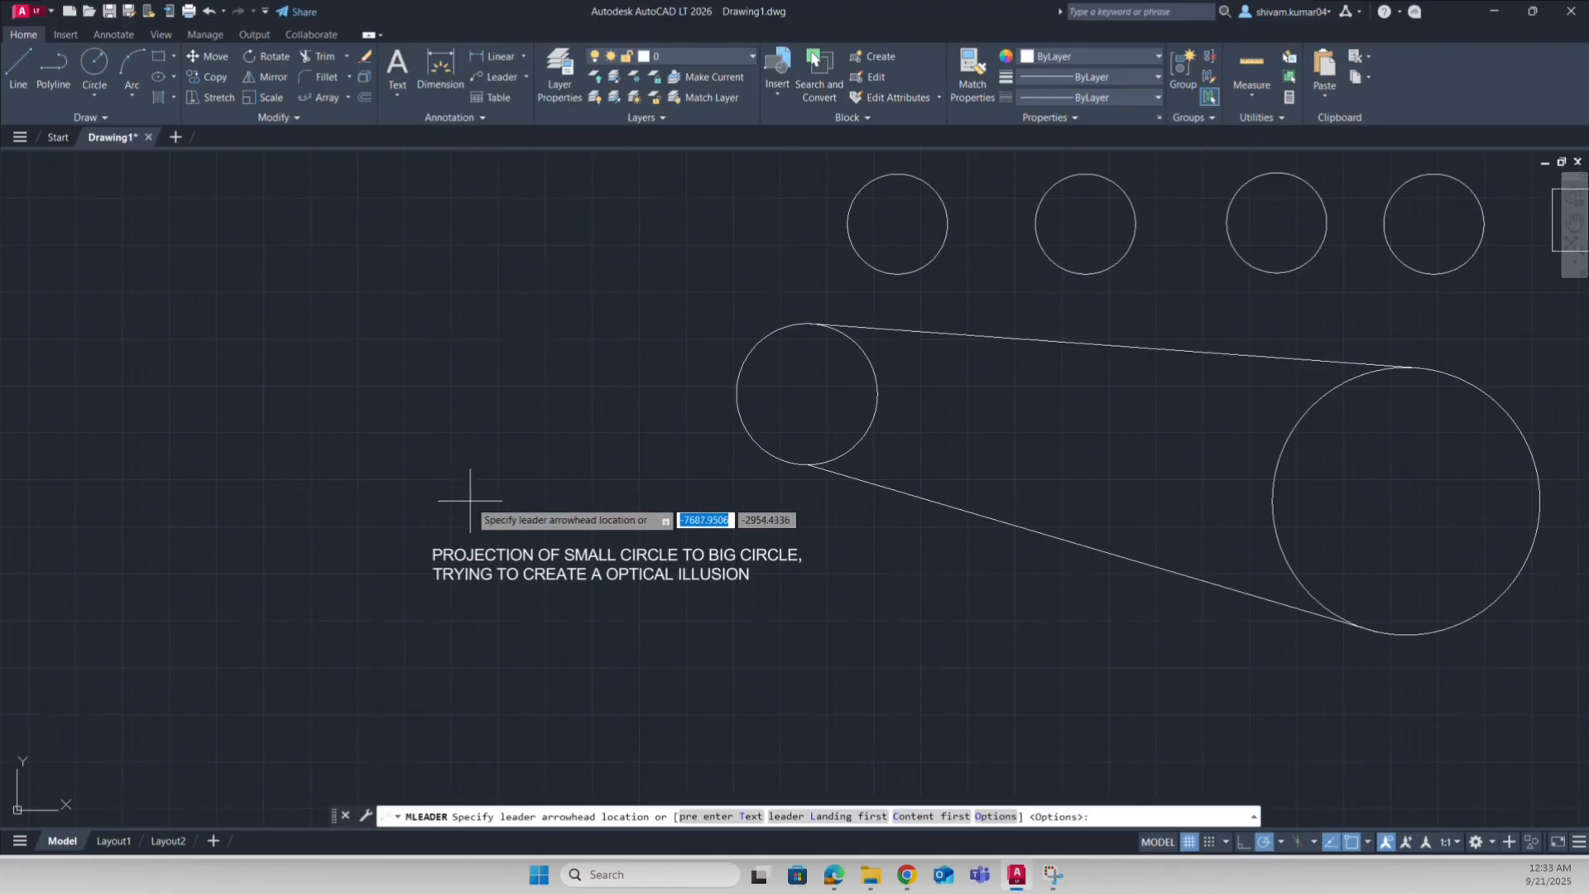
left_click(736, 392)
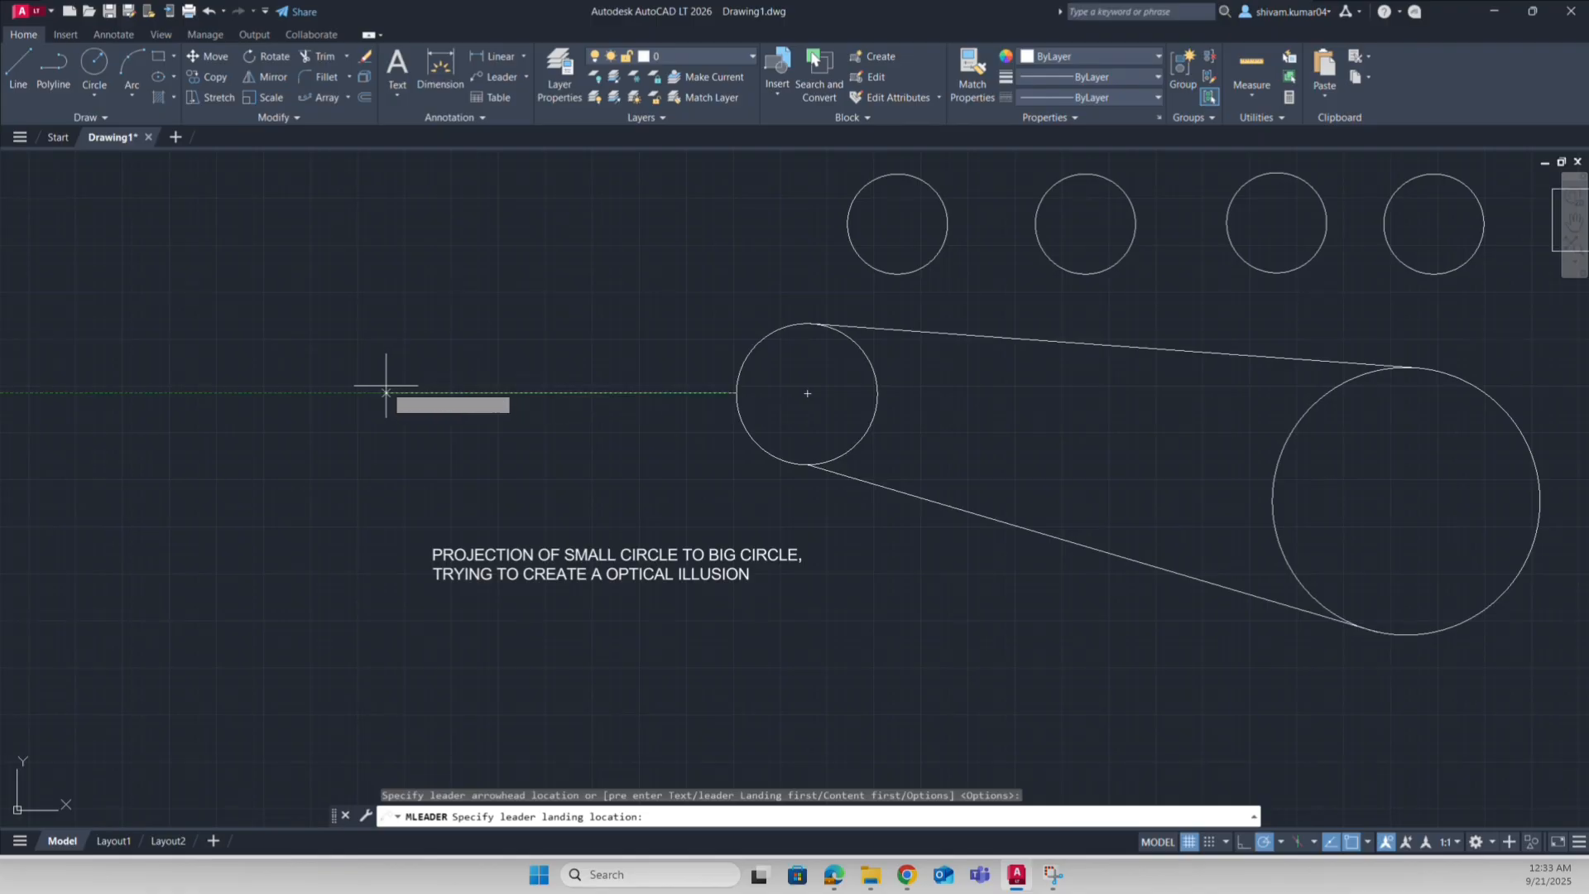
left_click(385, 392)
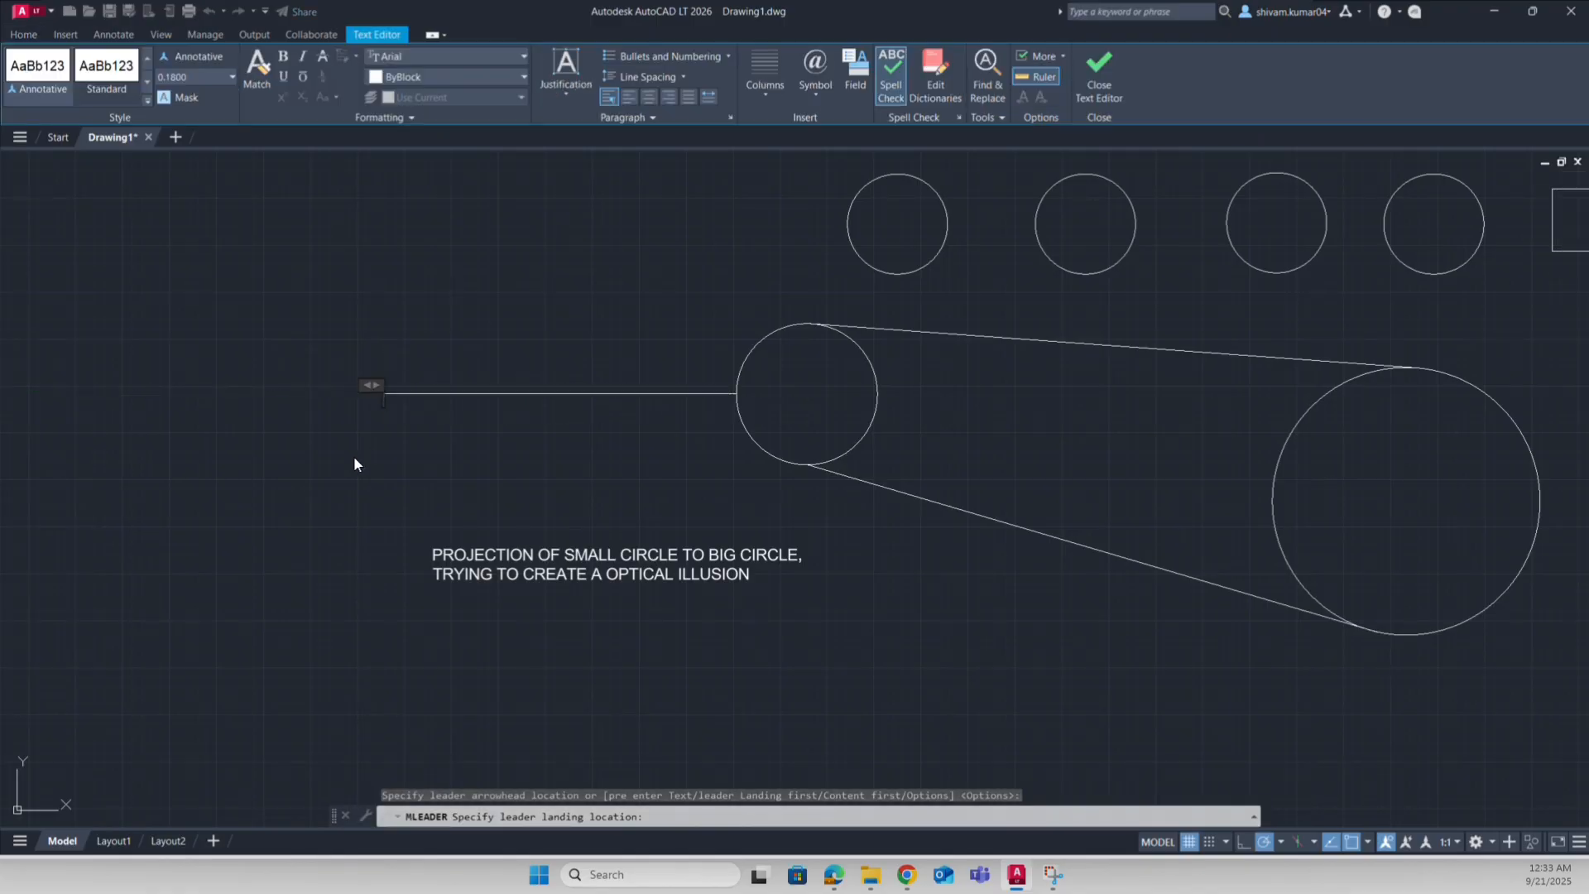
type("PROJECTION")
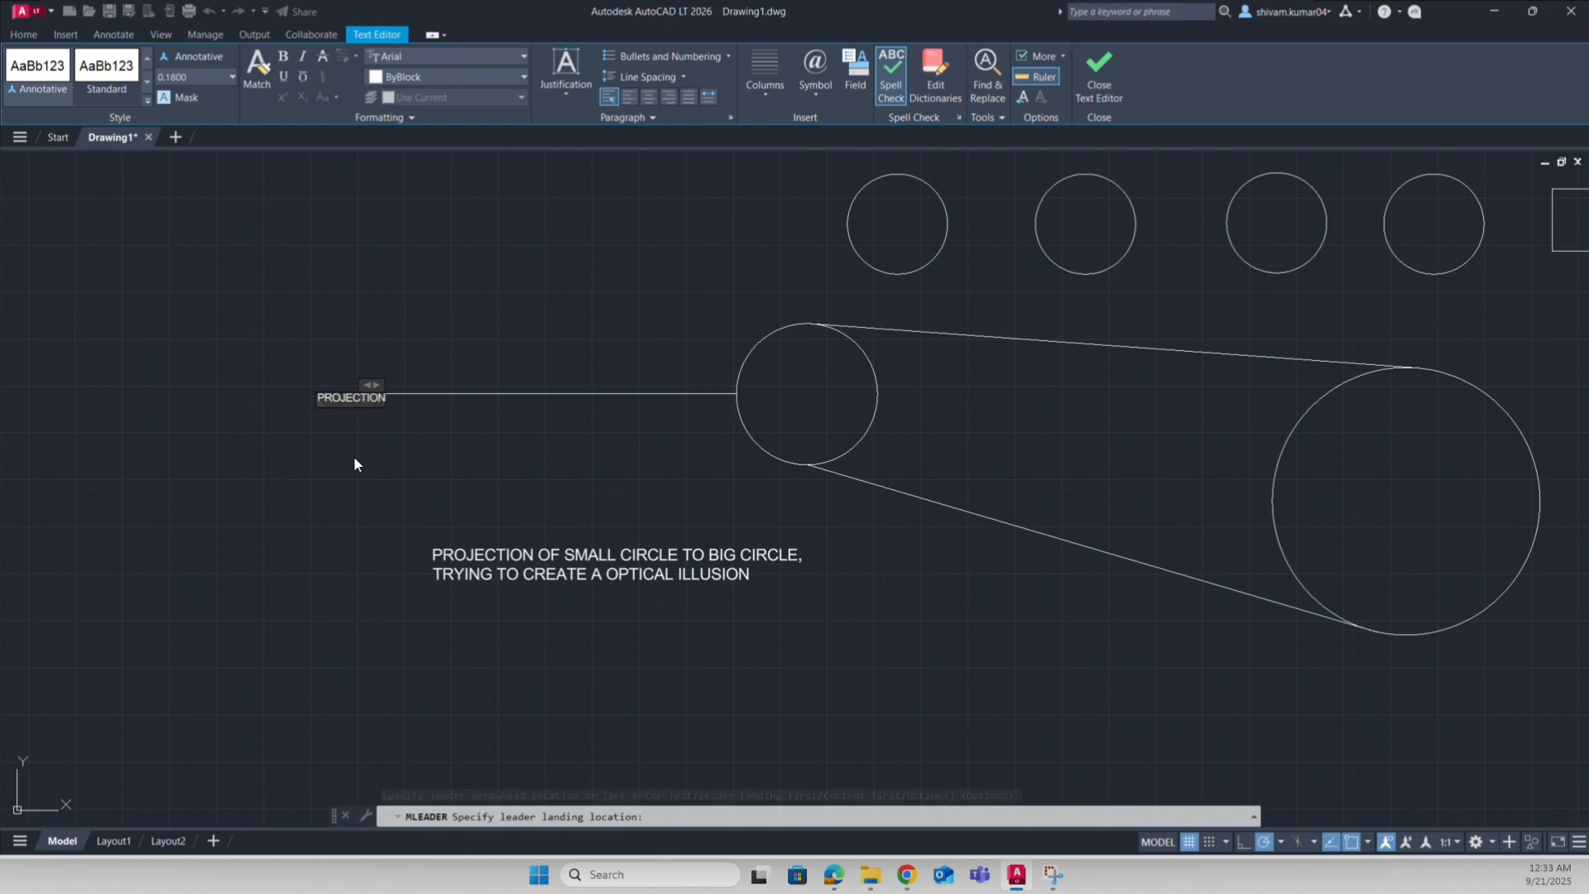
type(" OF SMALL")
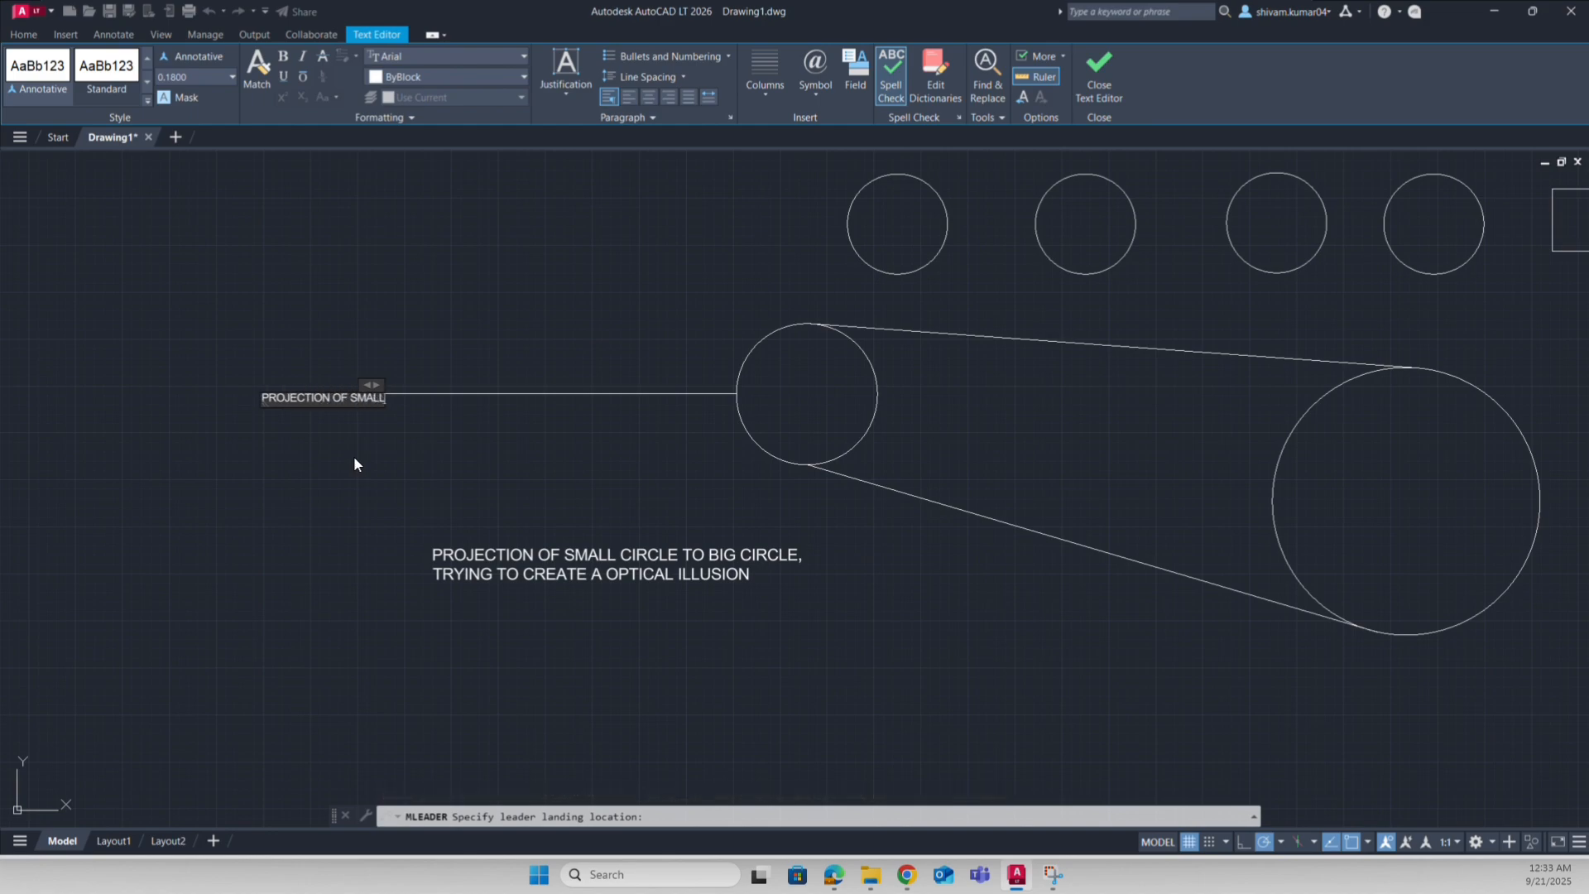
type(" CIRCLE TO")
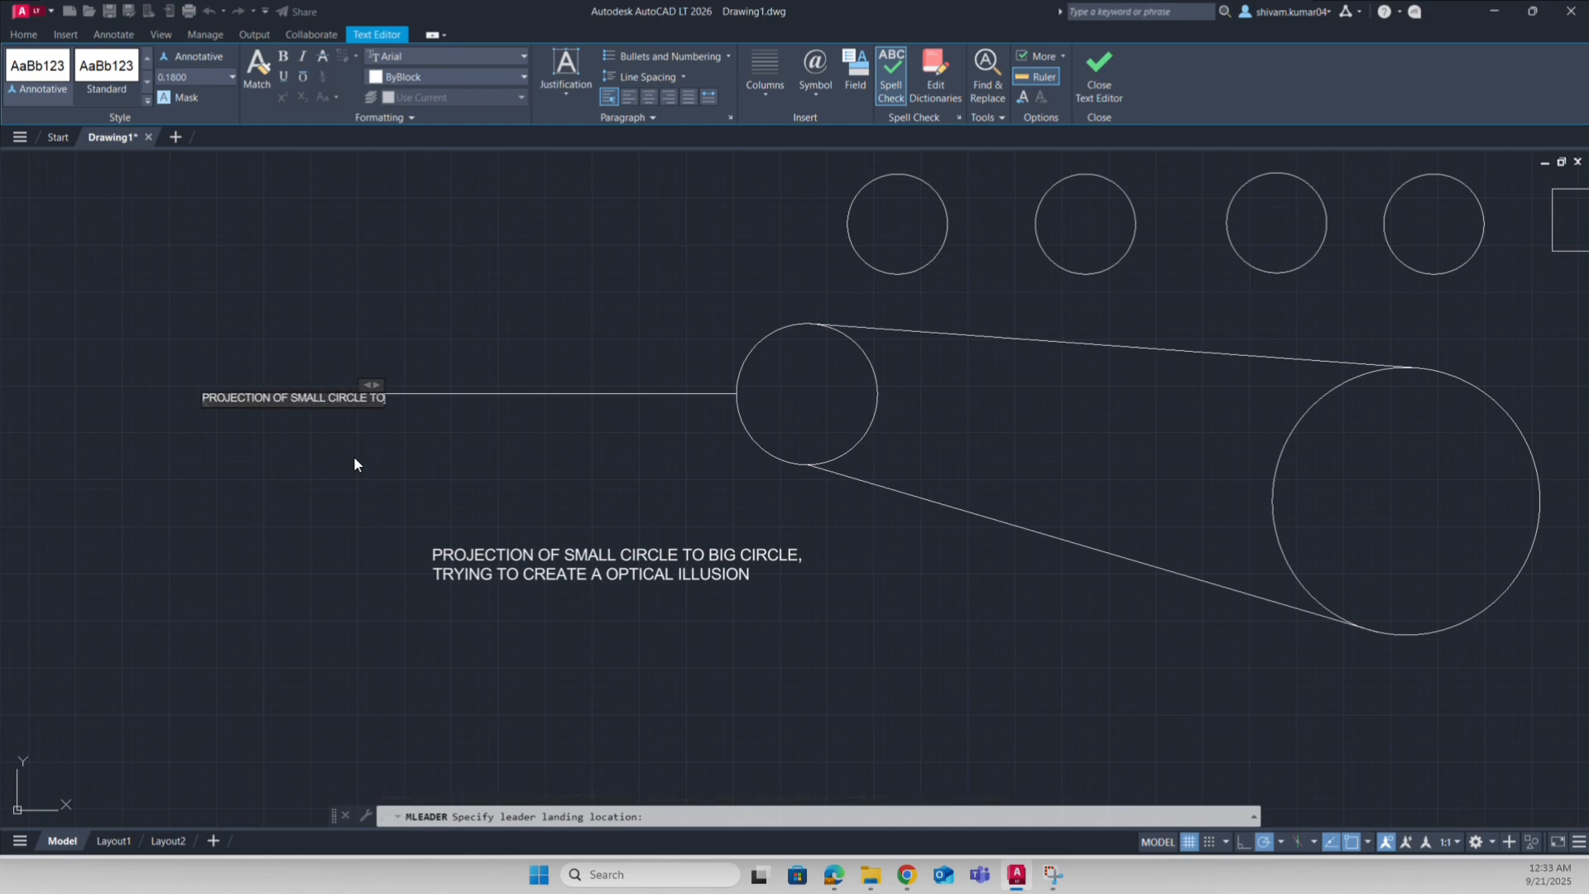
type(" BIG ONE")
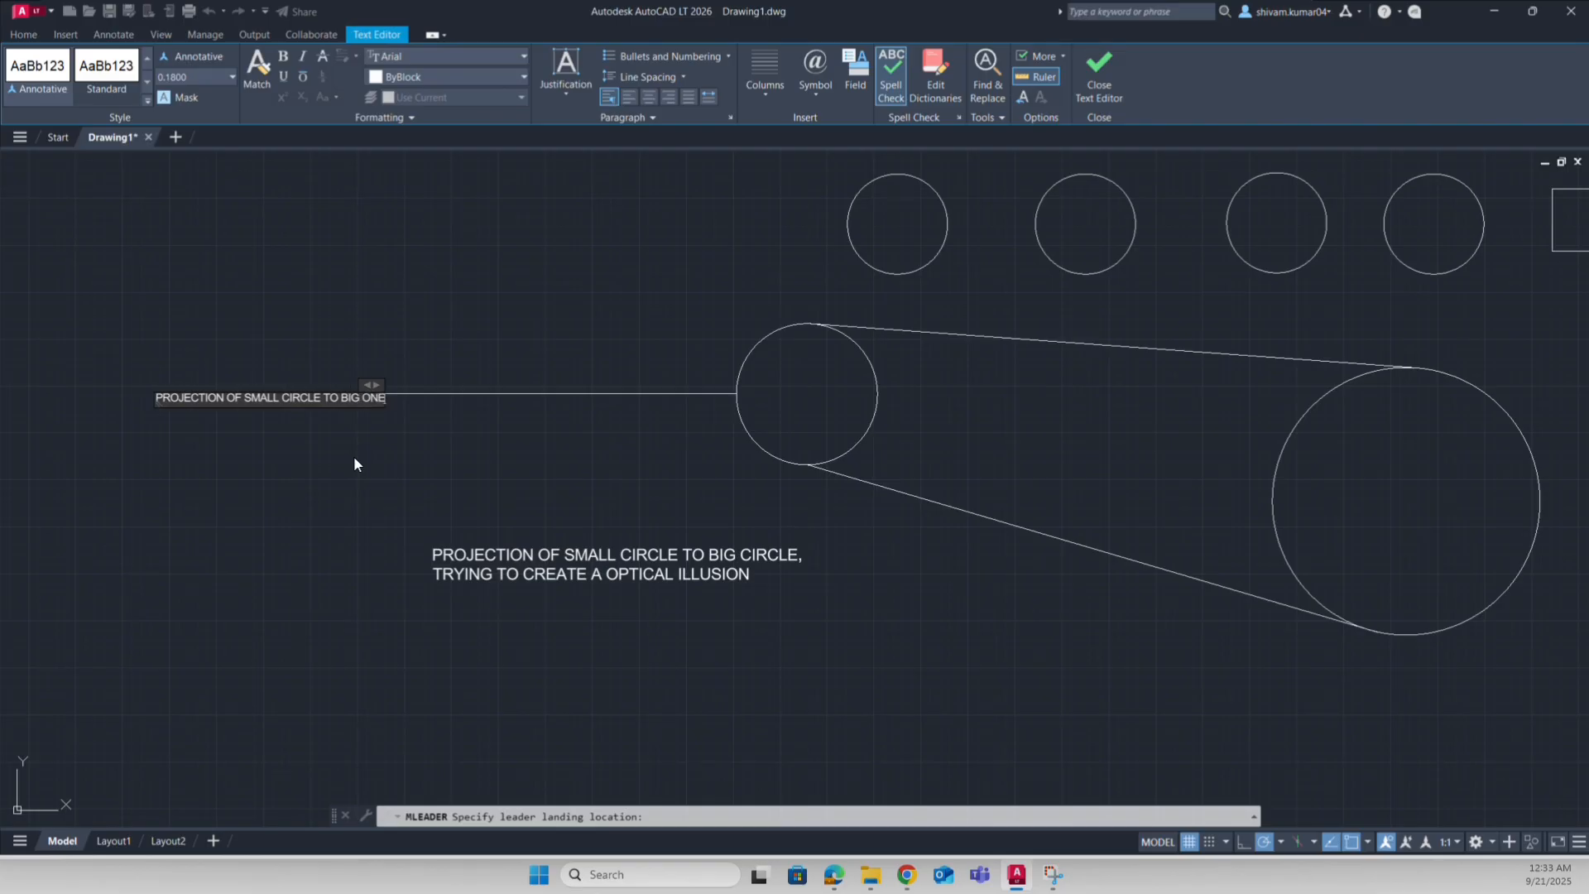
type(", TRYI")
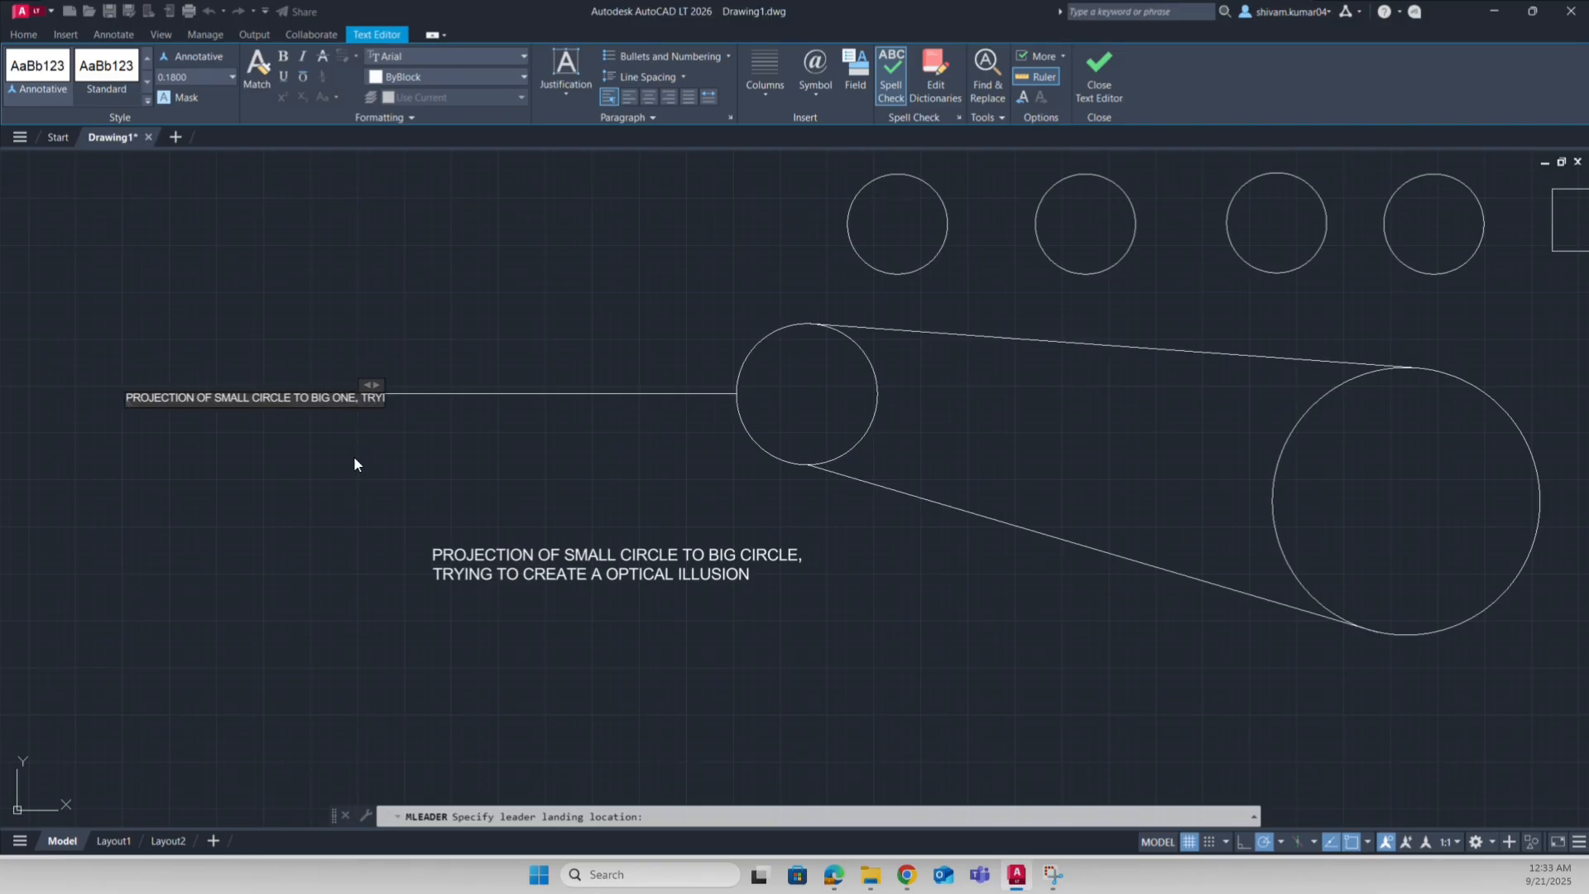
type("NG TO CRE")
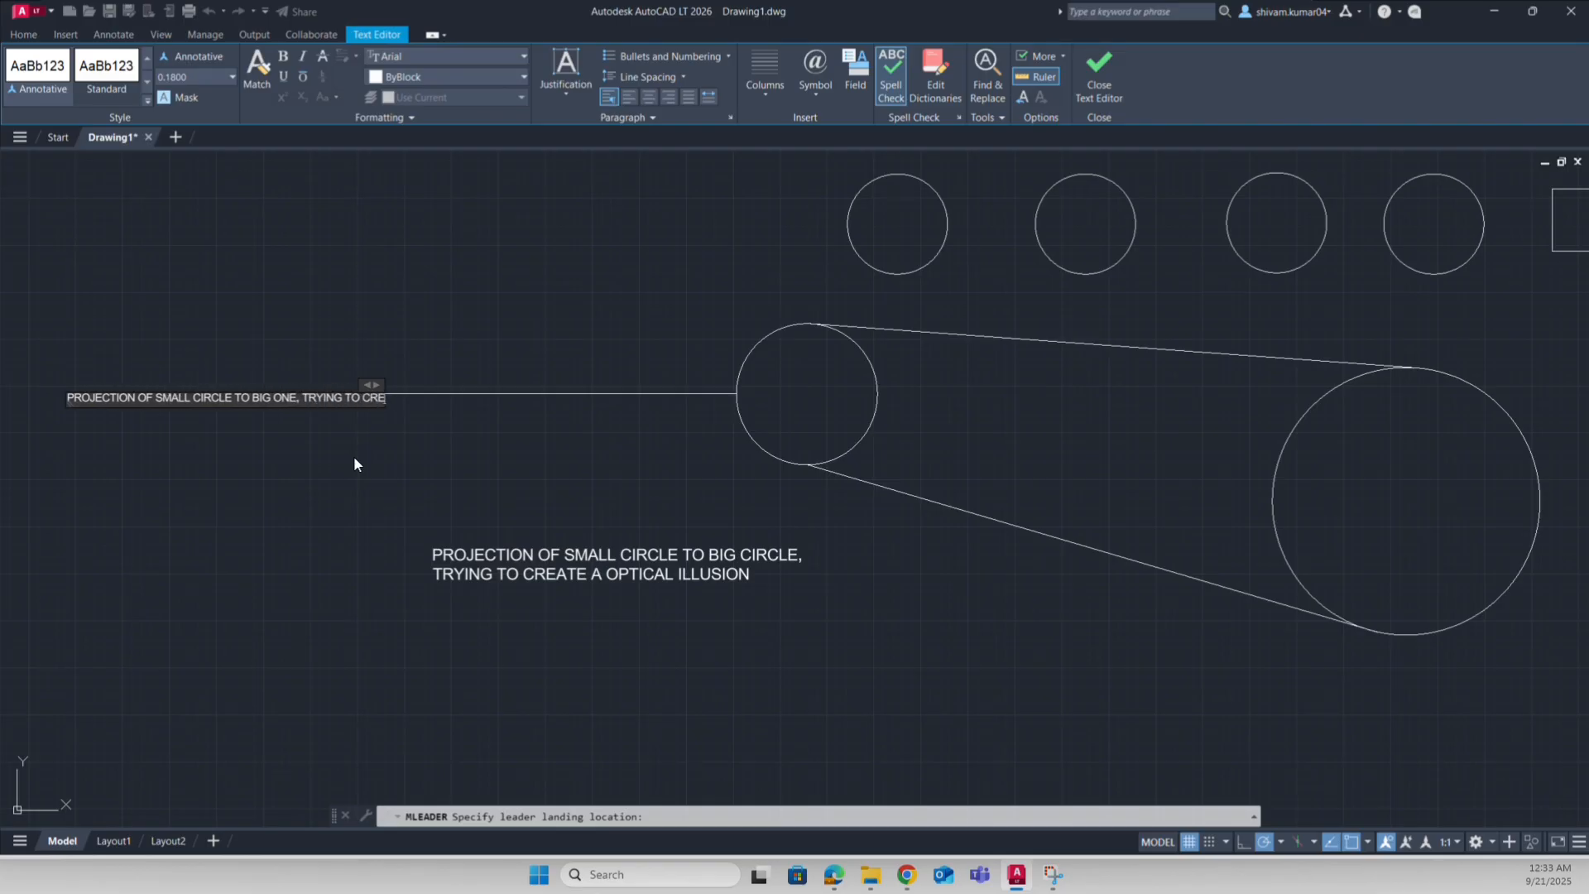
key("BackSpace")
key("BackSpace")
key("BackSpace")
key("BackSpace")
key("BackSpace")
key("BackSpace")
key("BackSpace")
key("BackSpace")
key("BackSpace")
key("BackSpace")
key("BackSpace")
key("BackSpace")
key("BackSpace")
key("BackSpace")
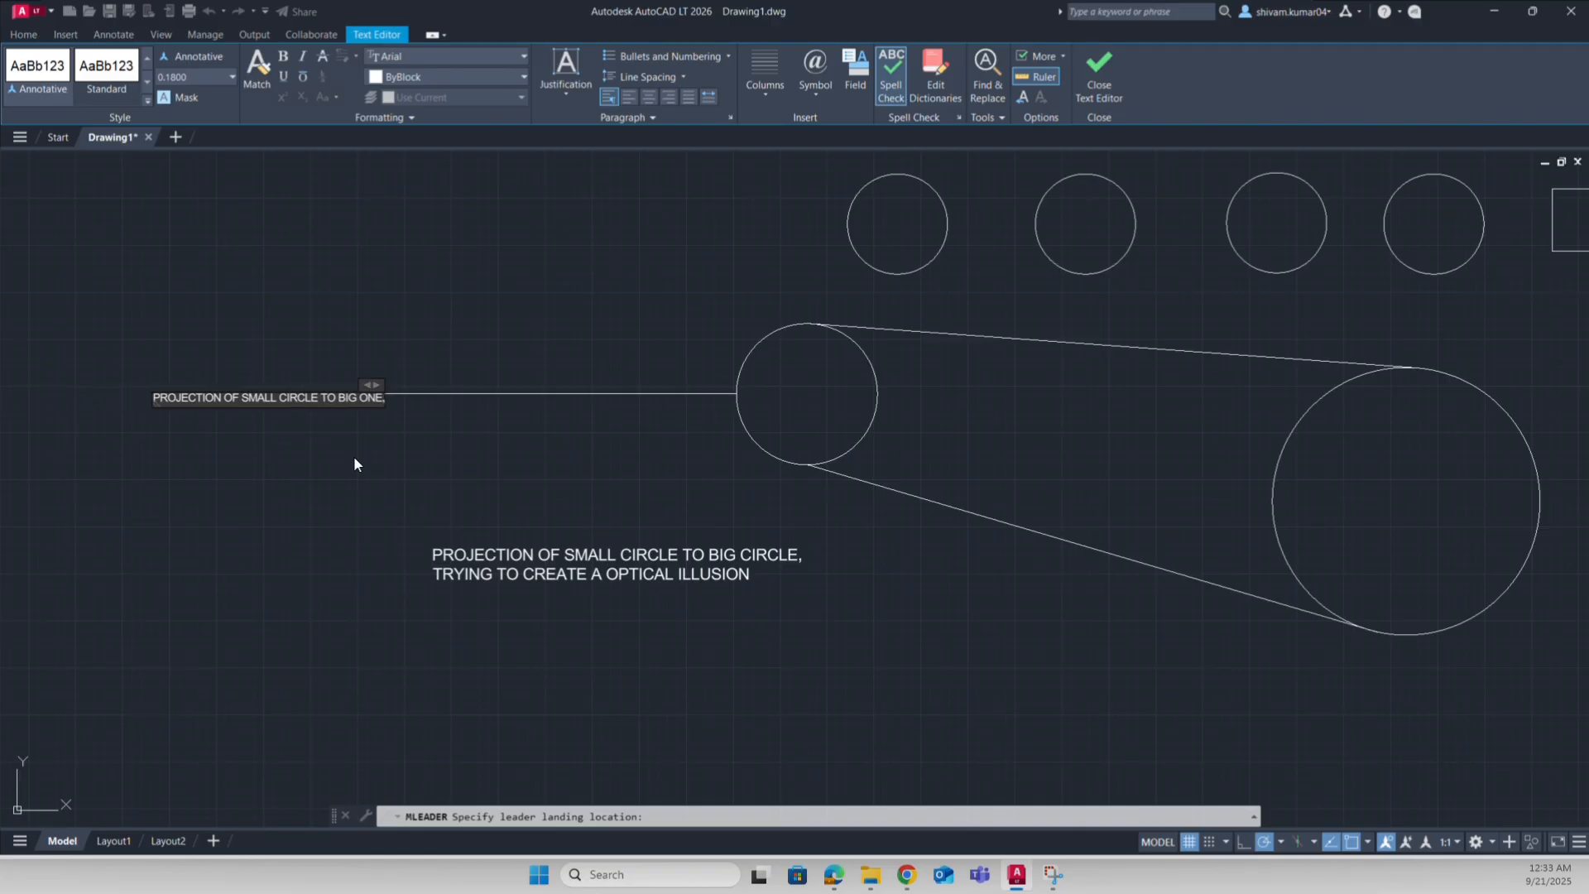
key("Return")
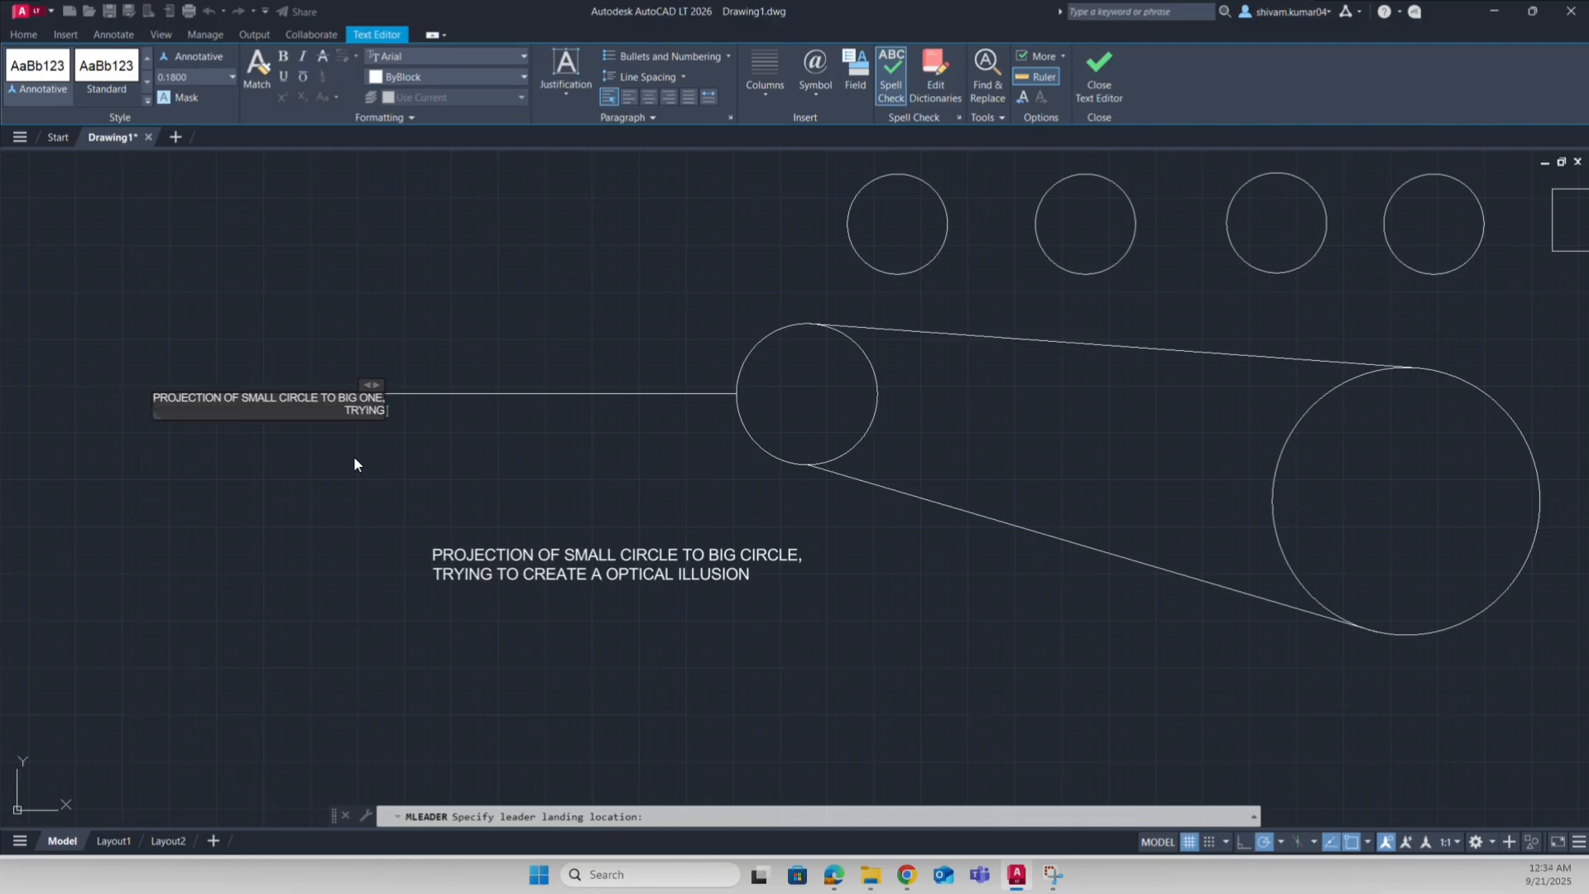
type("TRYING T5O CREATE OPTICAL ILLU")
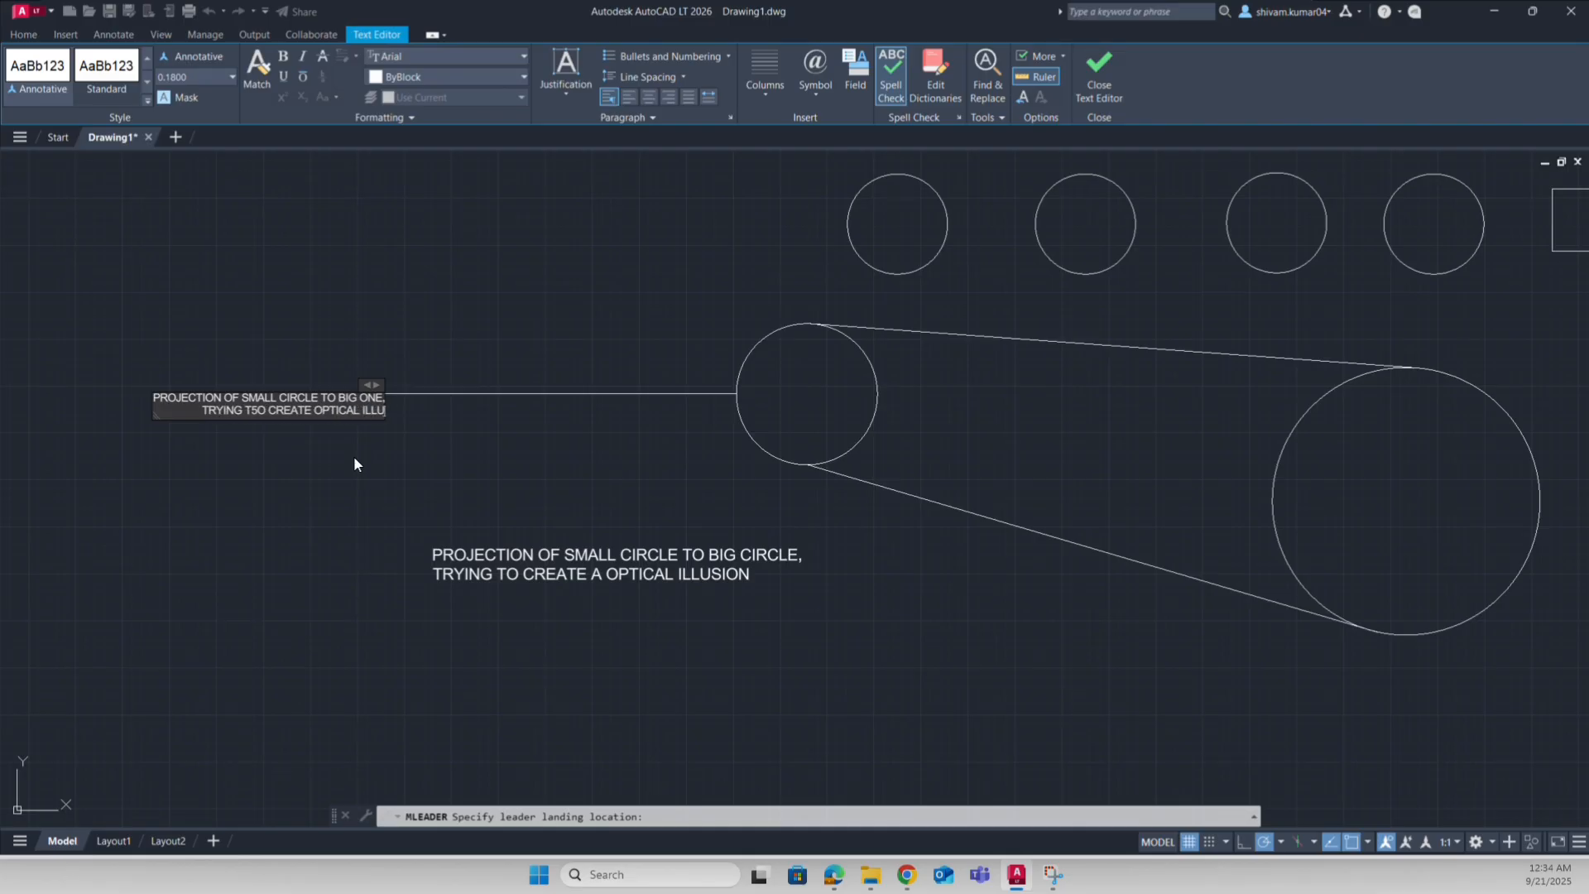
type("SIOJN")
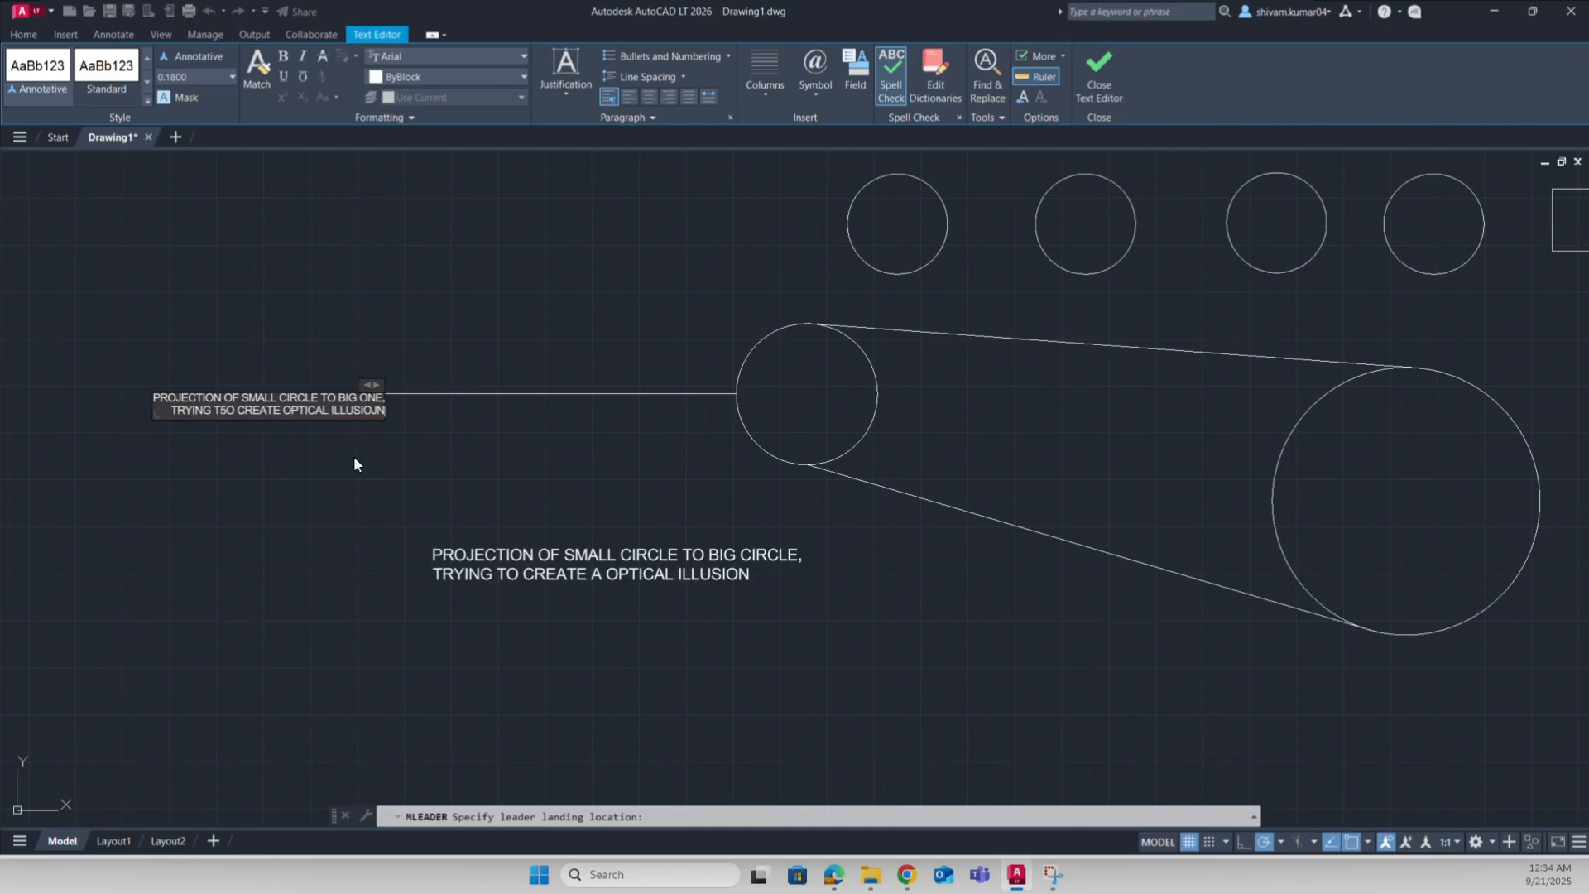
key("BackSpace")
key("BackSpace")
key("BackSpace")
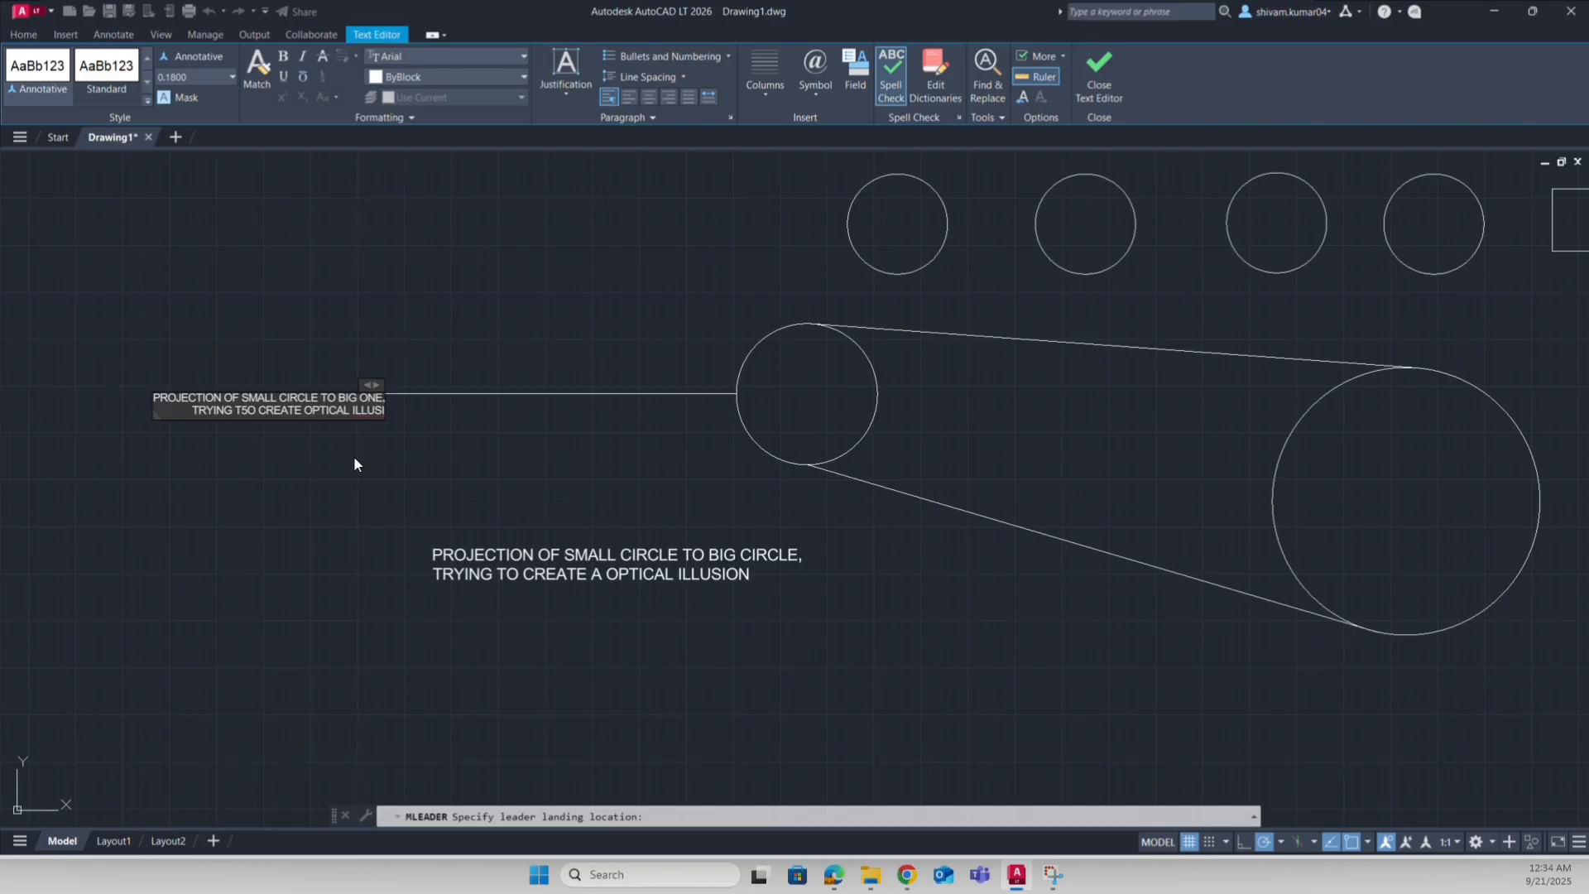
type("ON")
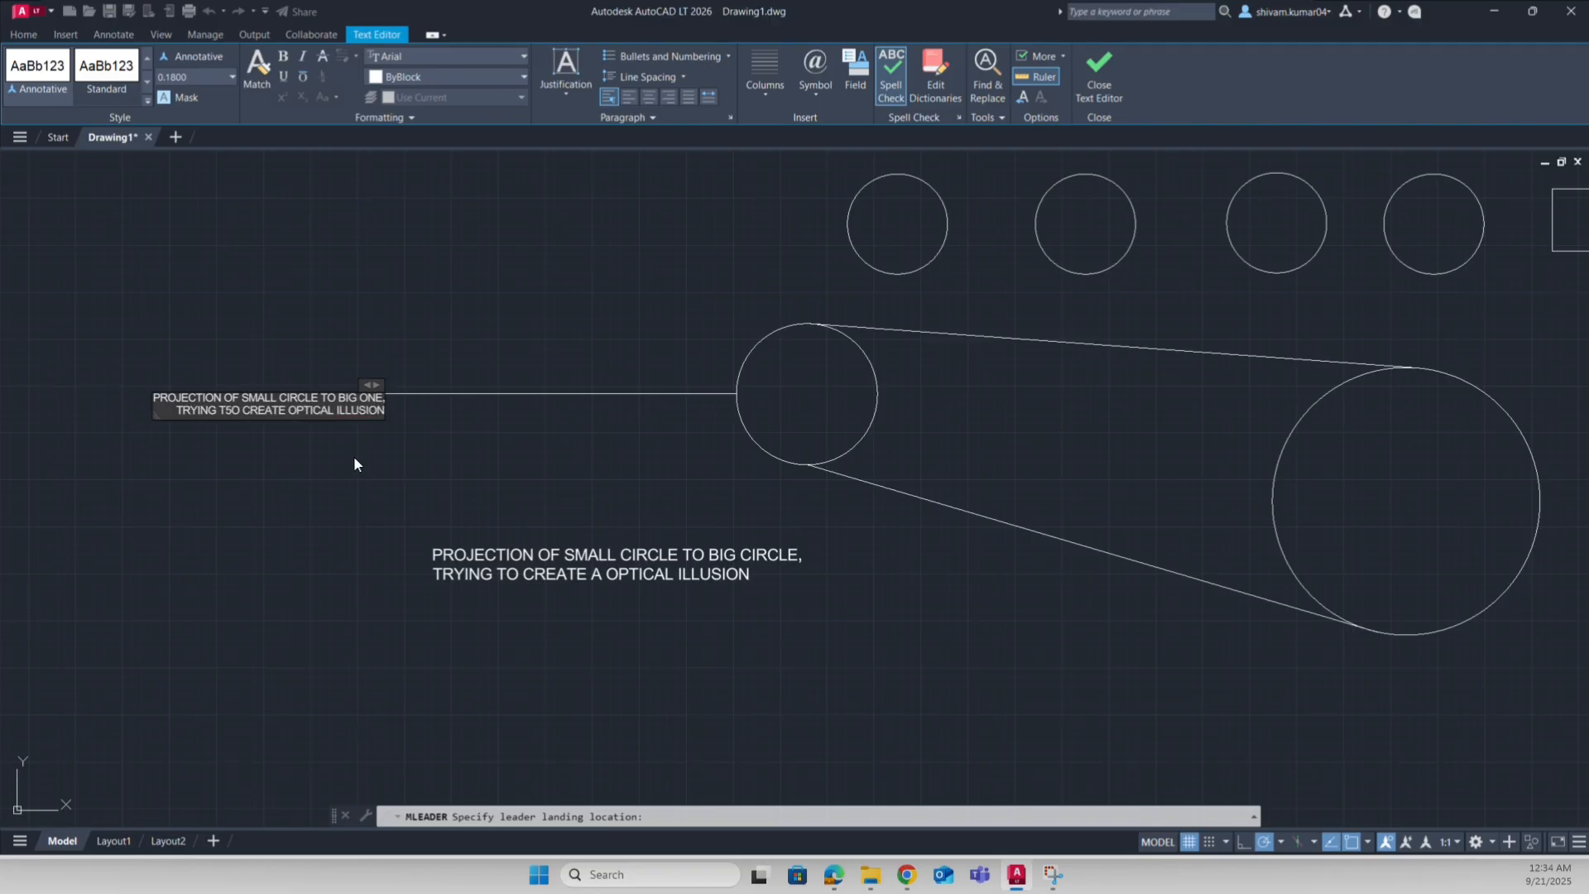
type(".")
key("Escape")
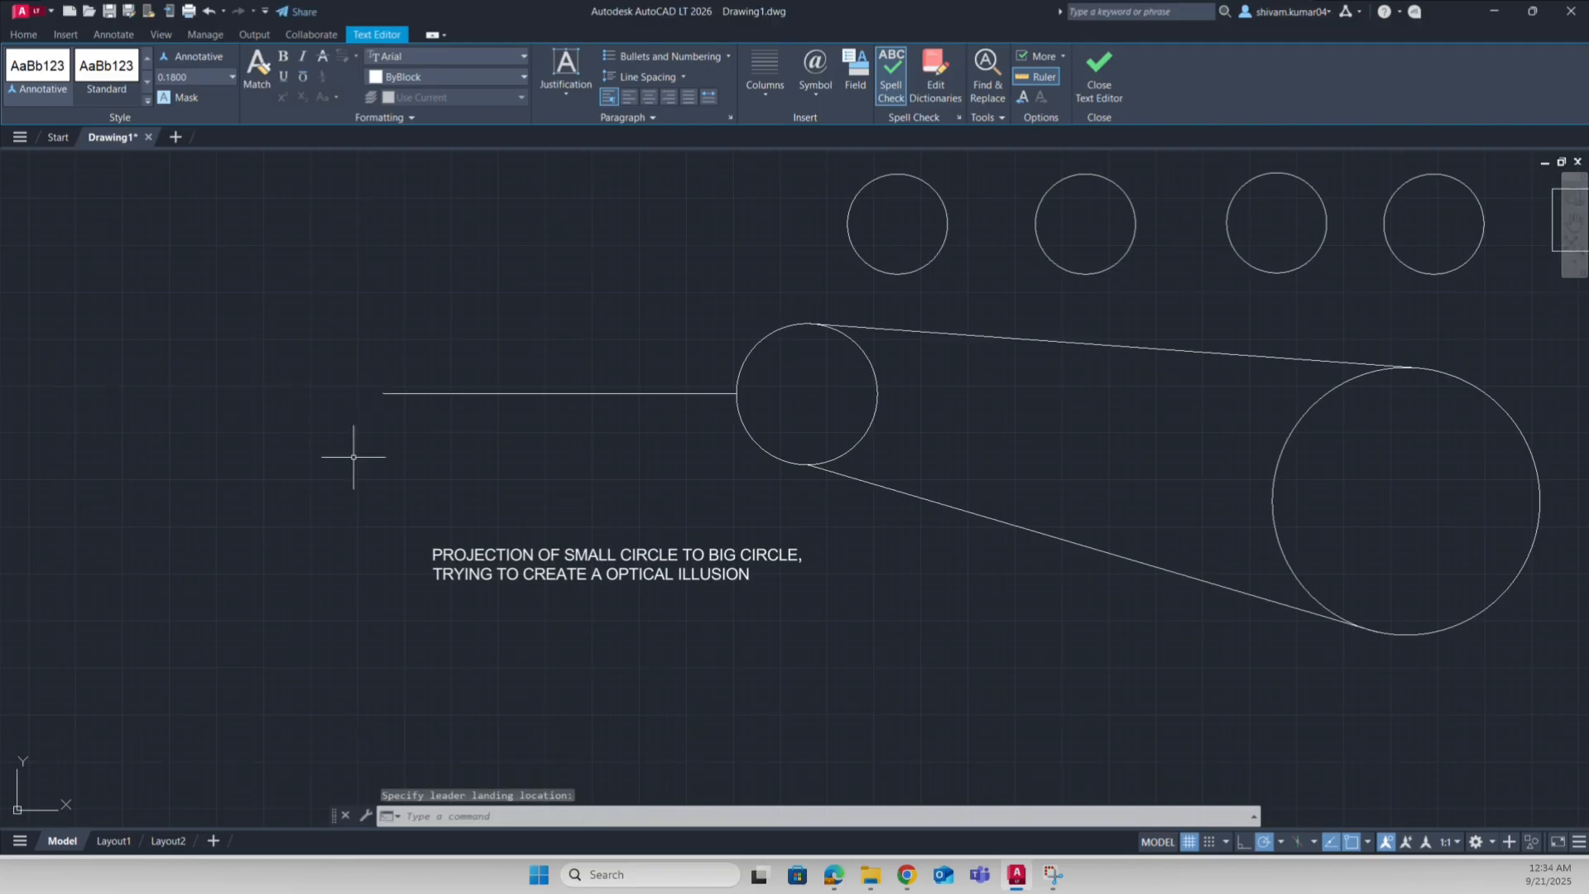
Step: Select the multileader and set its text height to 75 in Properties
left_click(454, 482)
left_click(283, 291)
key("ctrl+1")
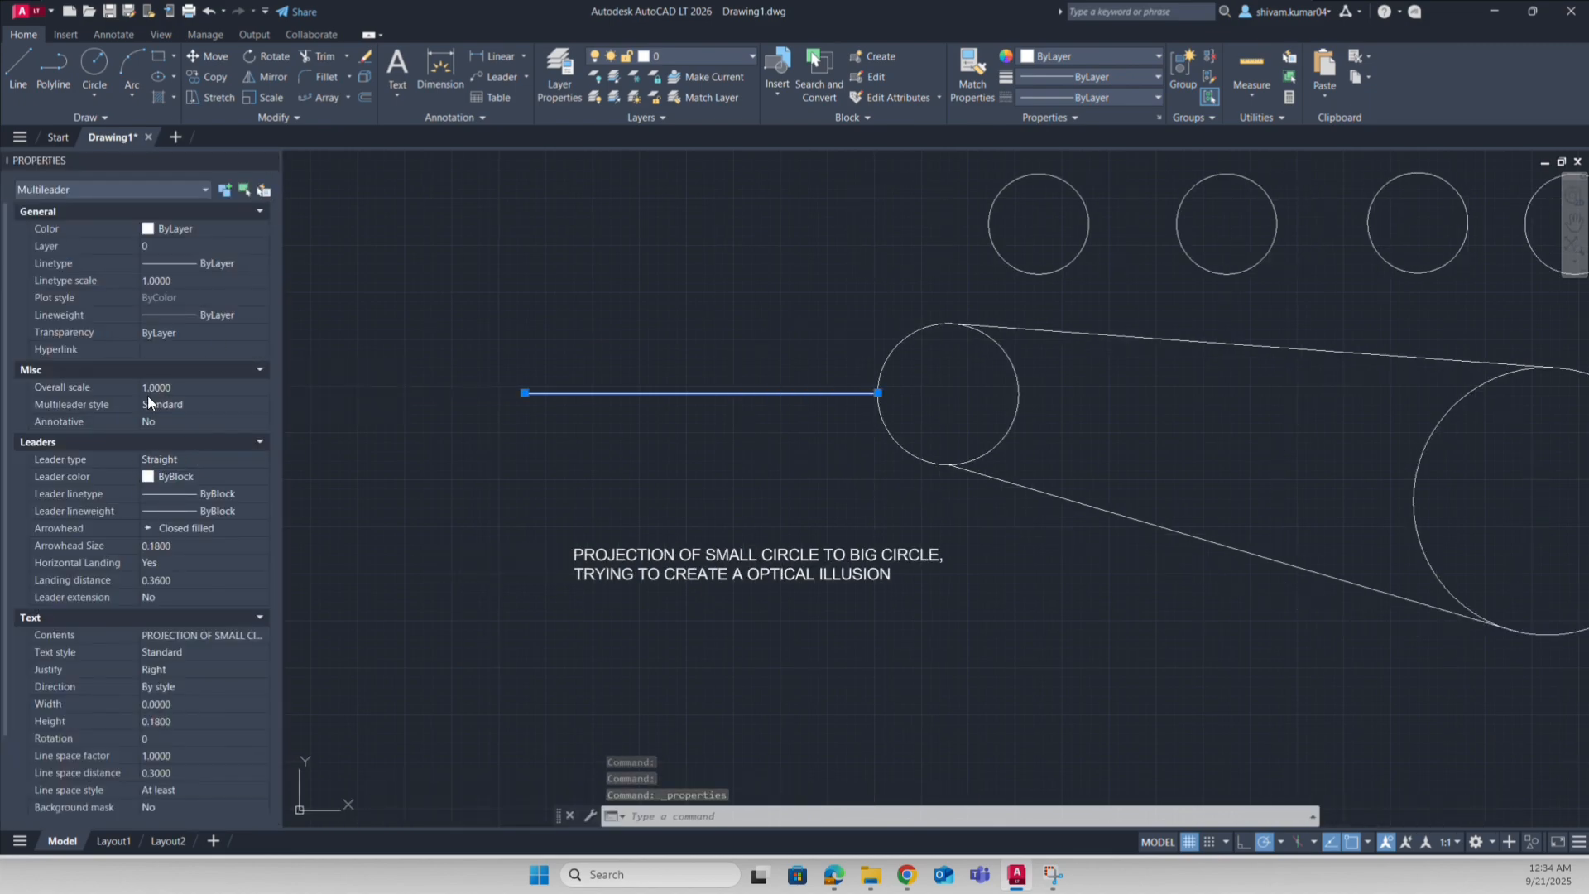
scroll(159, 493, "down", 3)
left_click(193, 618)
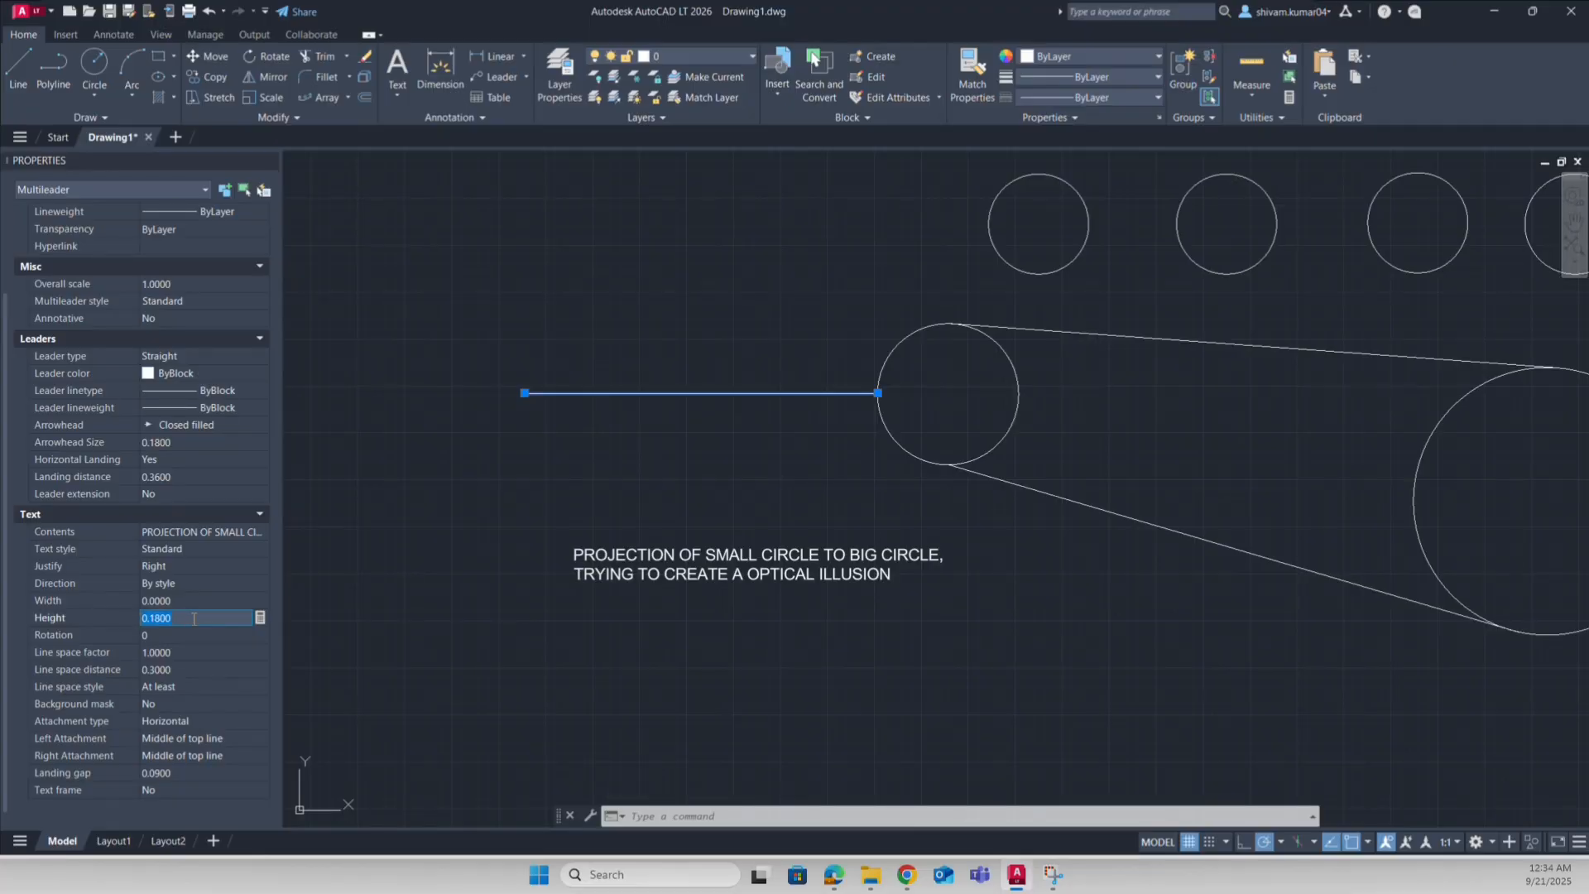
type("75")
key("Tab")
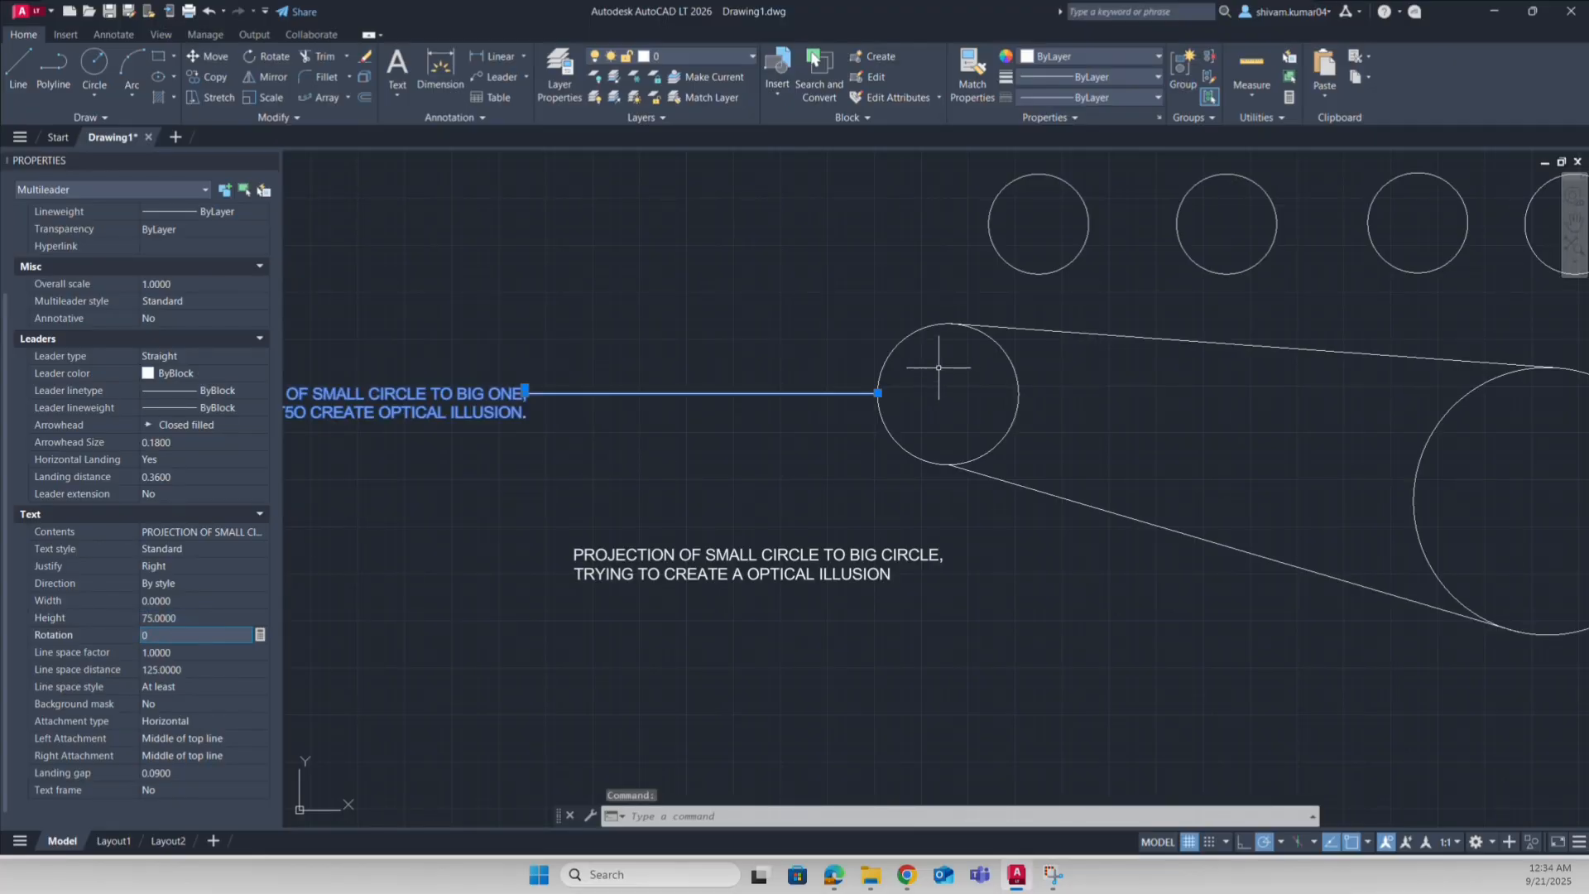
scroll(897, 392, "up", 6)
scroll(807, 404, "down", 5)
middle_click_drag(761, 446, 940, 403)
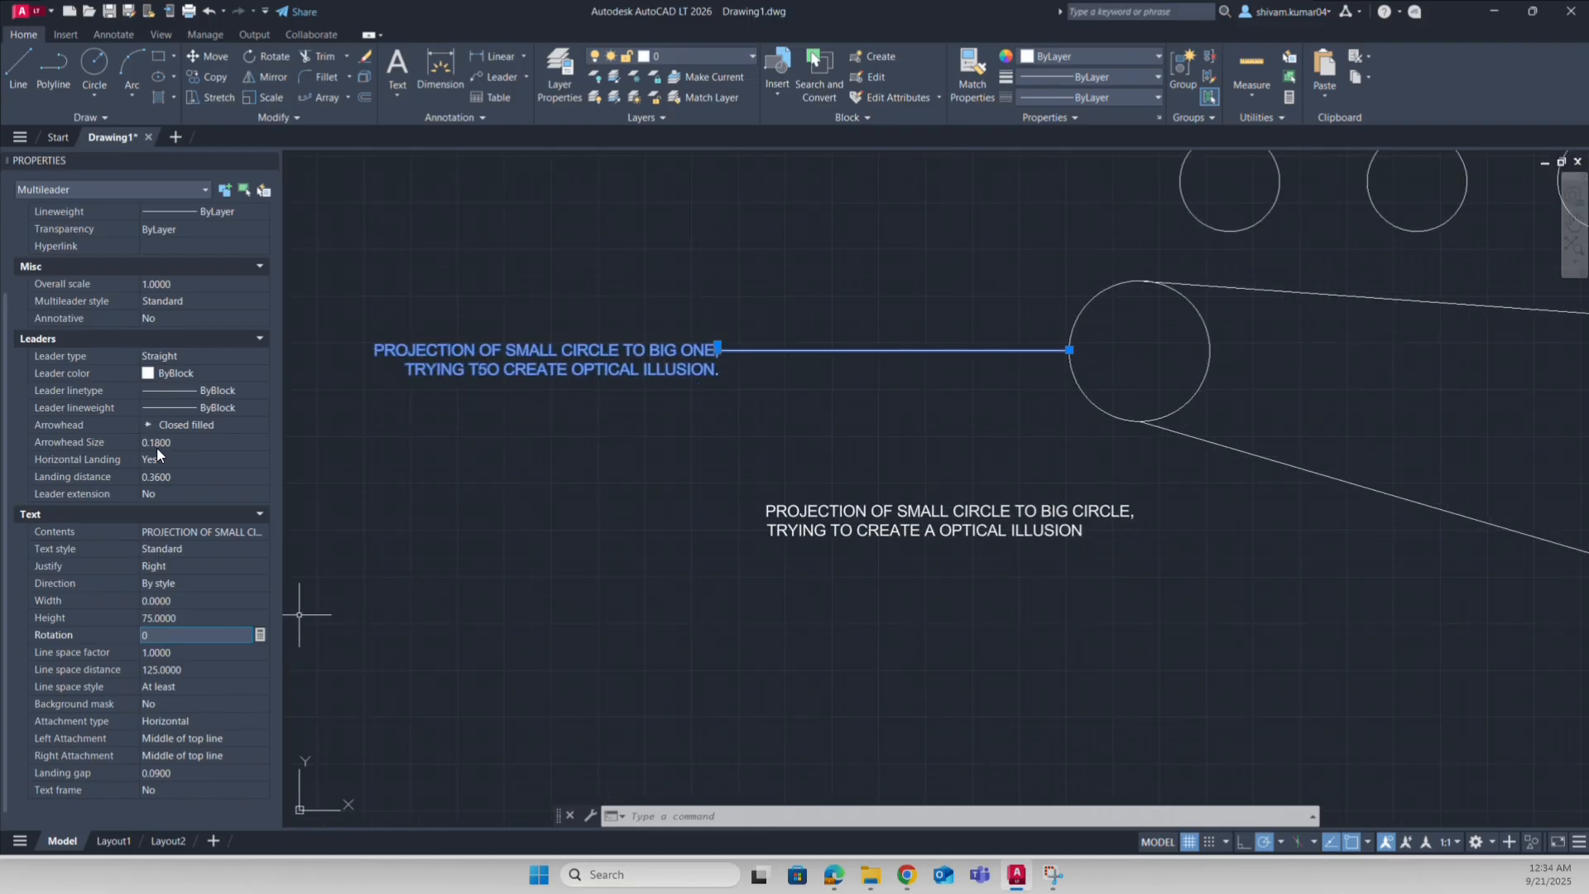
Step: Set the multileader's arrowhead size to 200
left_click(178, 444)
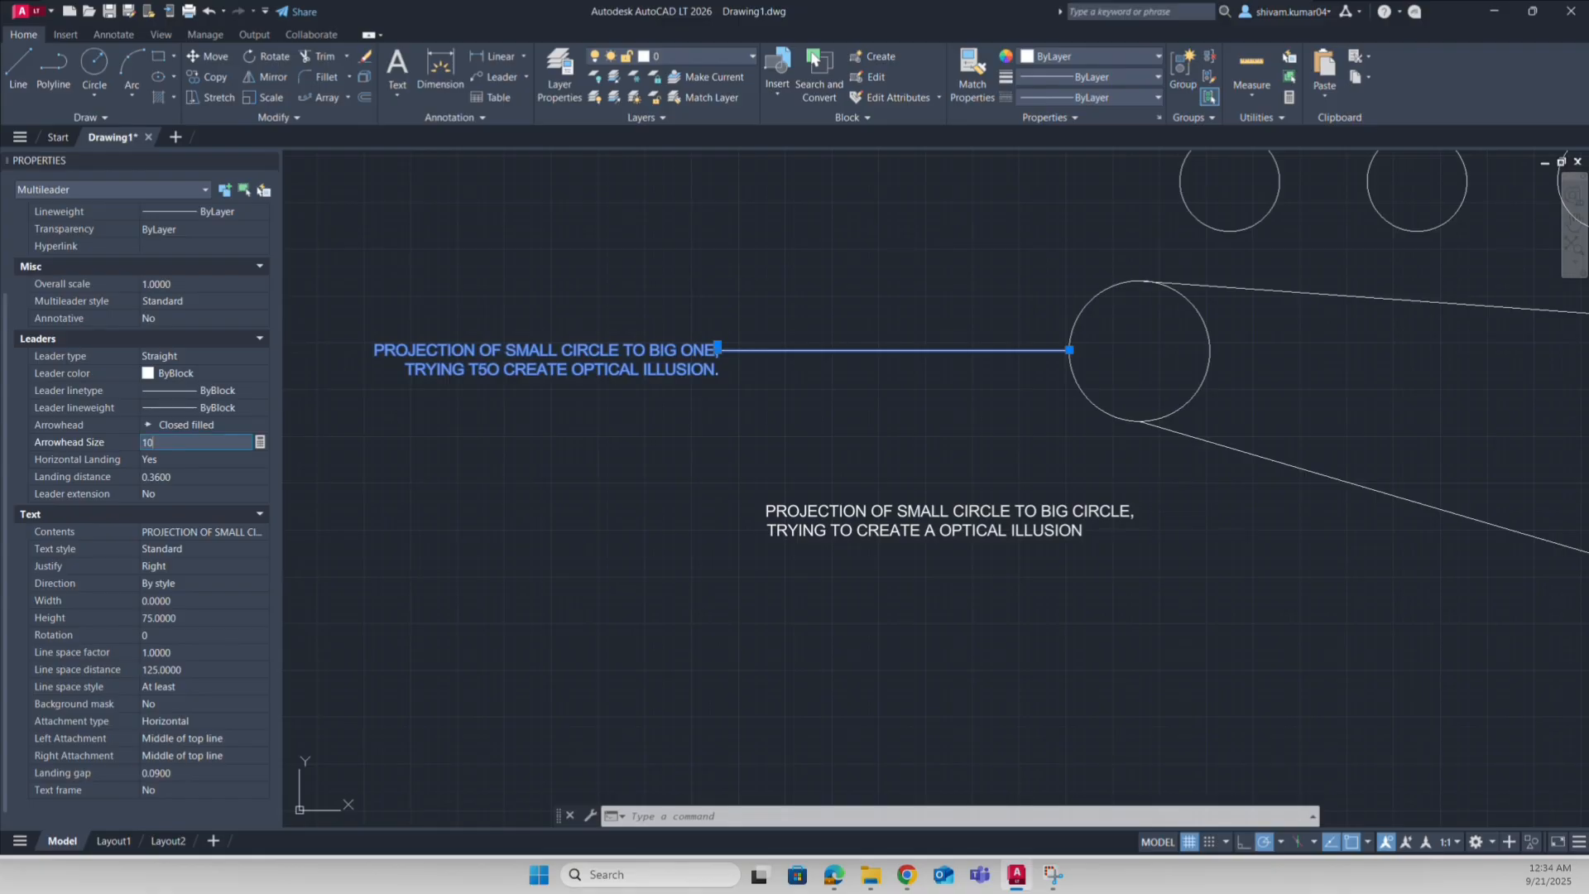
key("Tab")
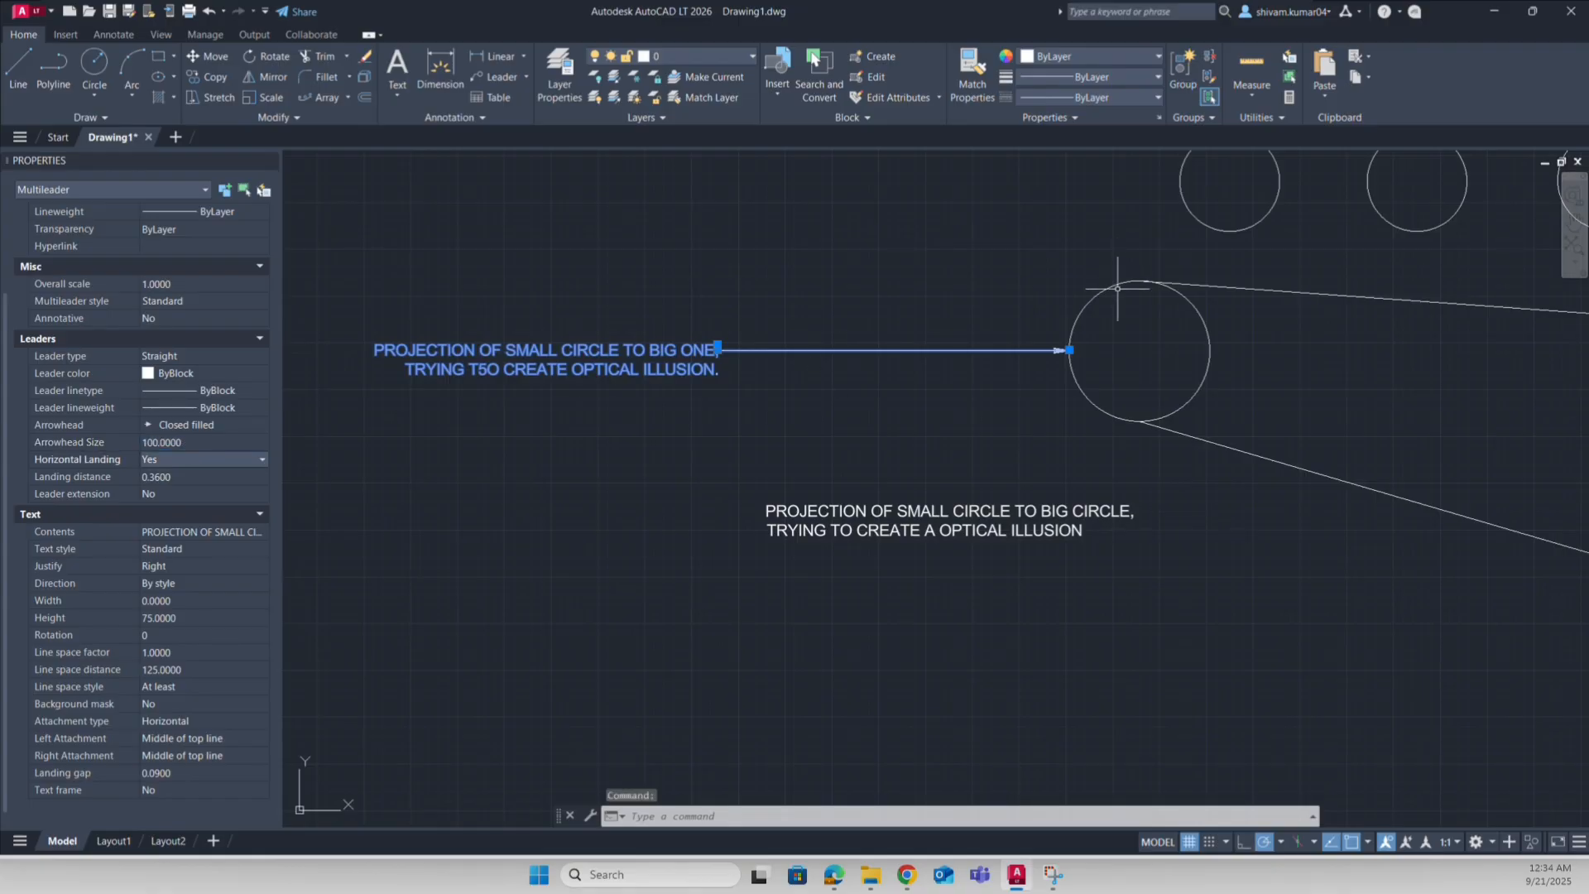
scroll(1069, 364, "up", 5)
scroll(1141, 311, "down", 5)
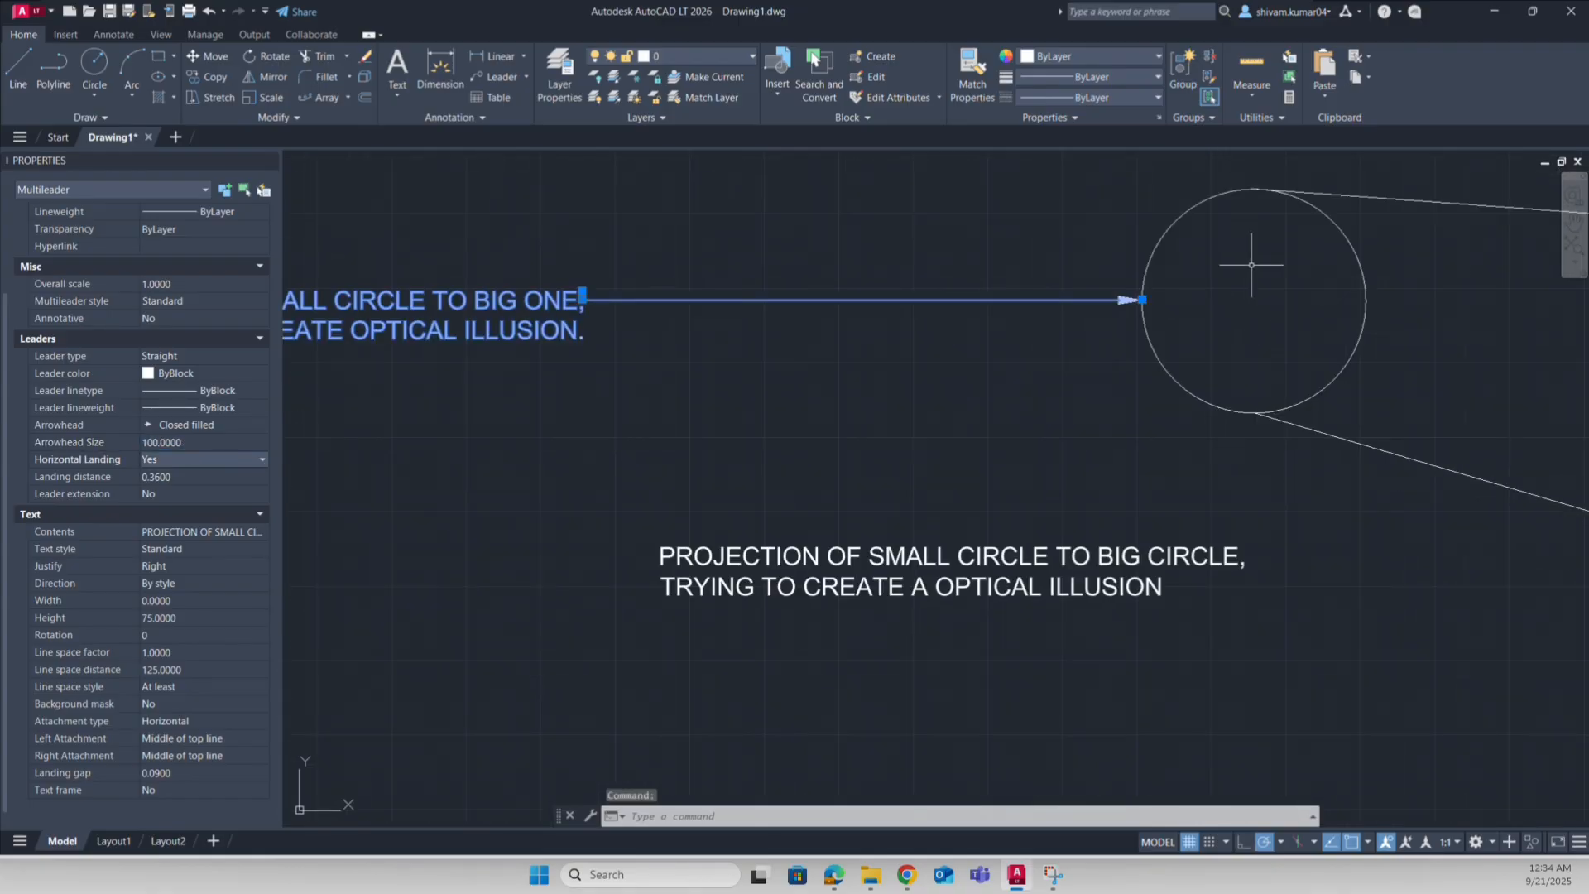
left_click(184, 442)
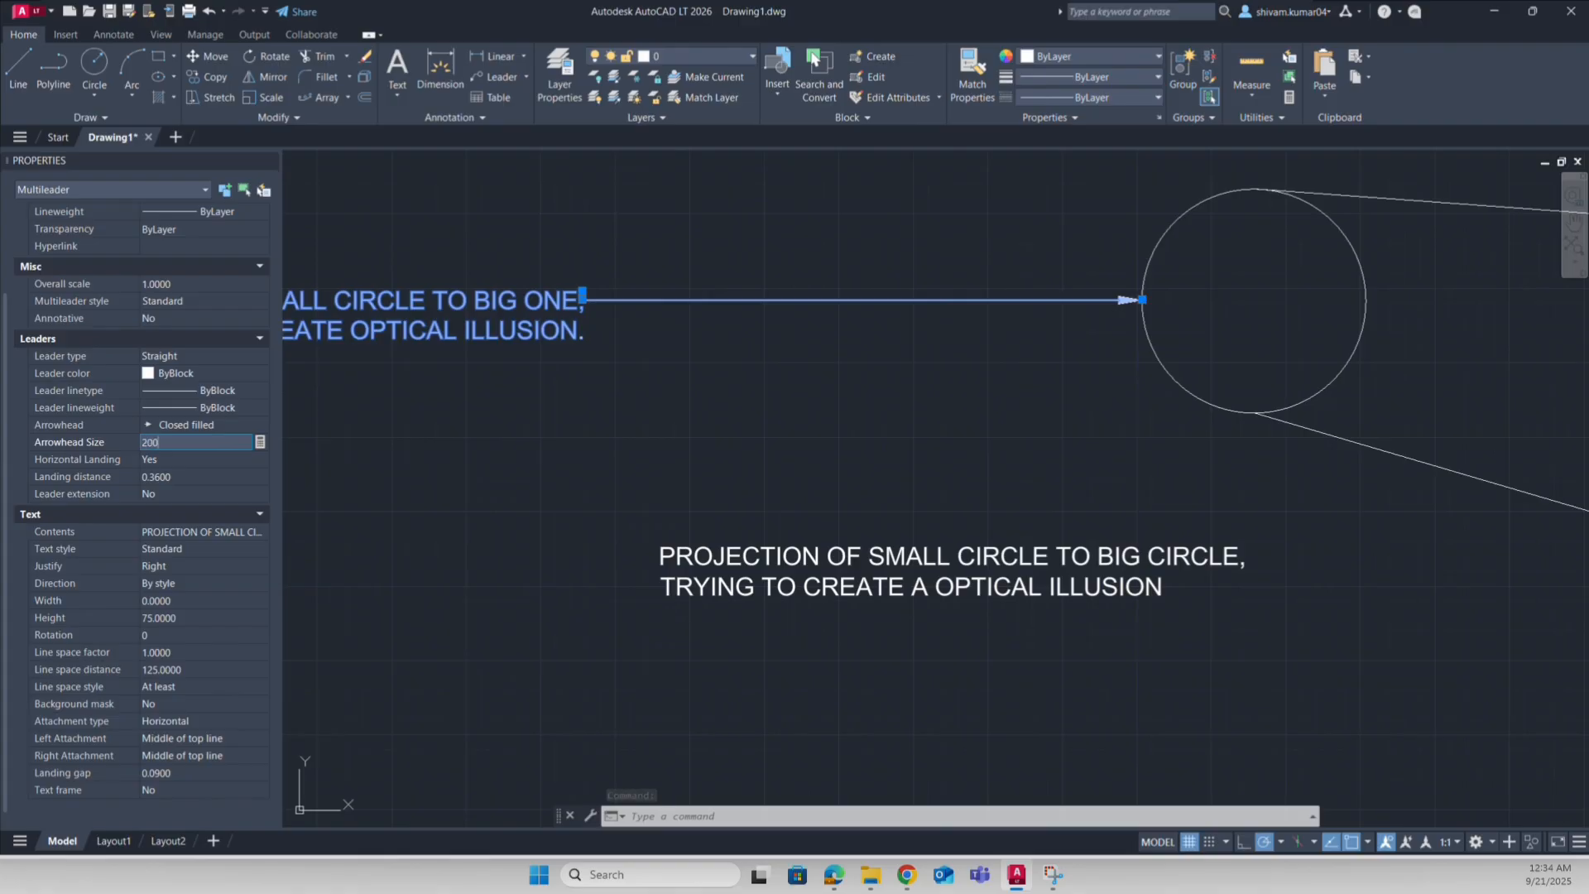
type("200")
key("Tab")
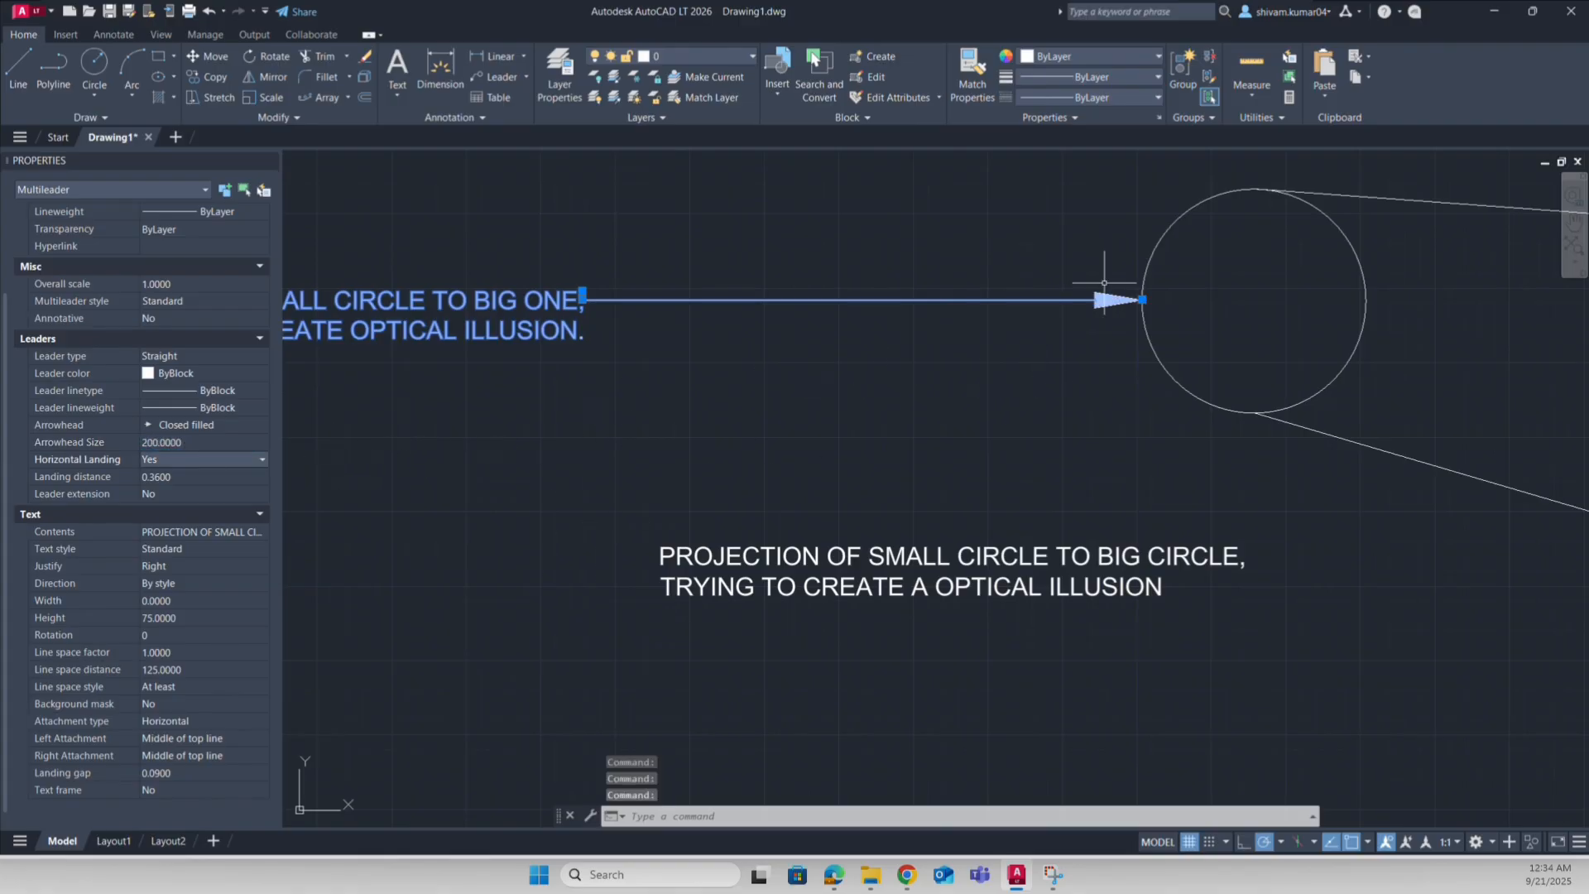
scroll(646, 455, "down", 5)
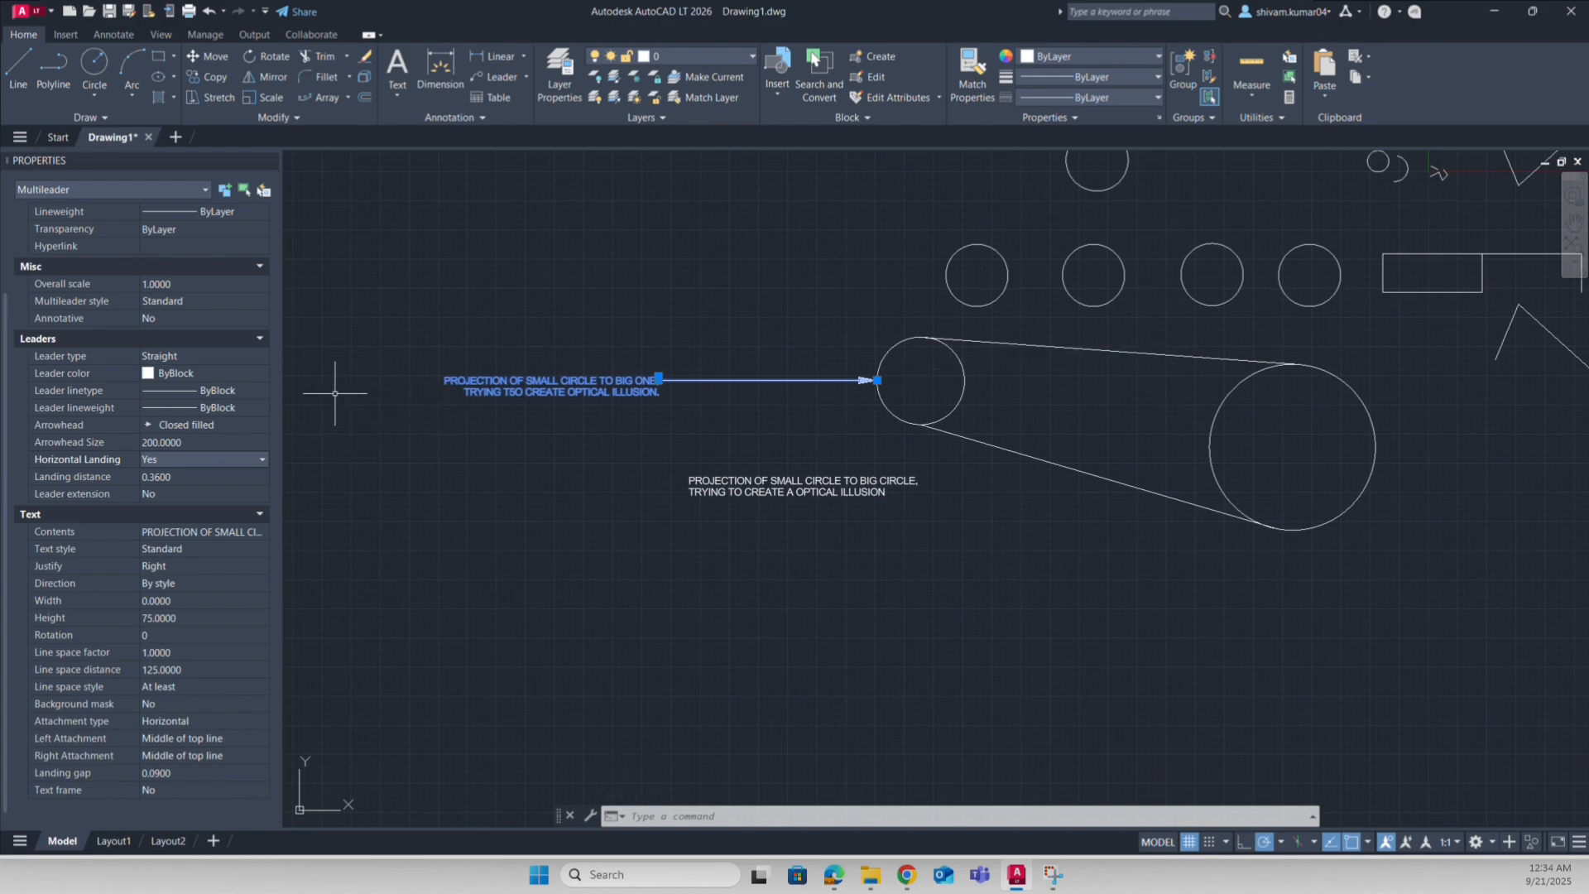
left_click(269, 160)
Step: Correct 'T5O' to 'TO' in the leader note's second line
key("Escape")
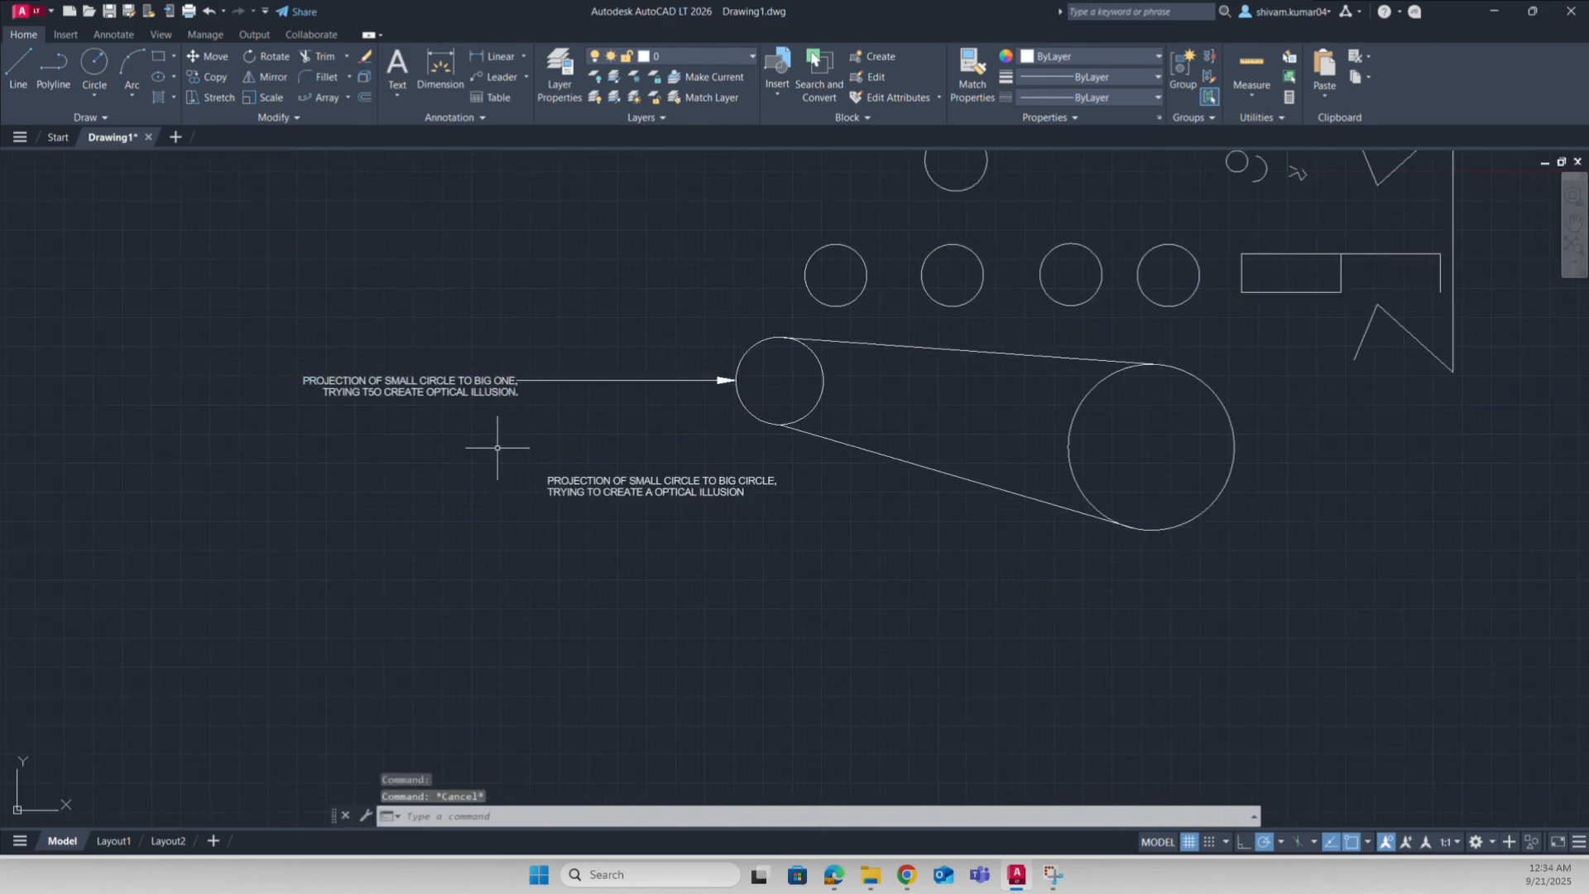
middle_click_drag(513, 532, 738, 503)
middle_click_drag(1217, 531, 849, 631)
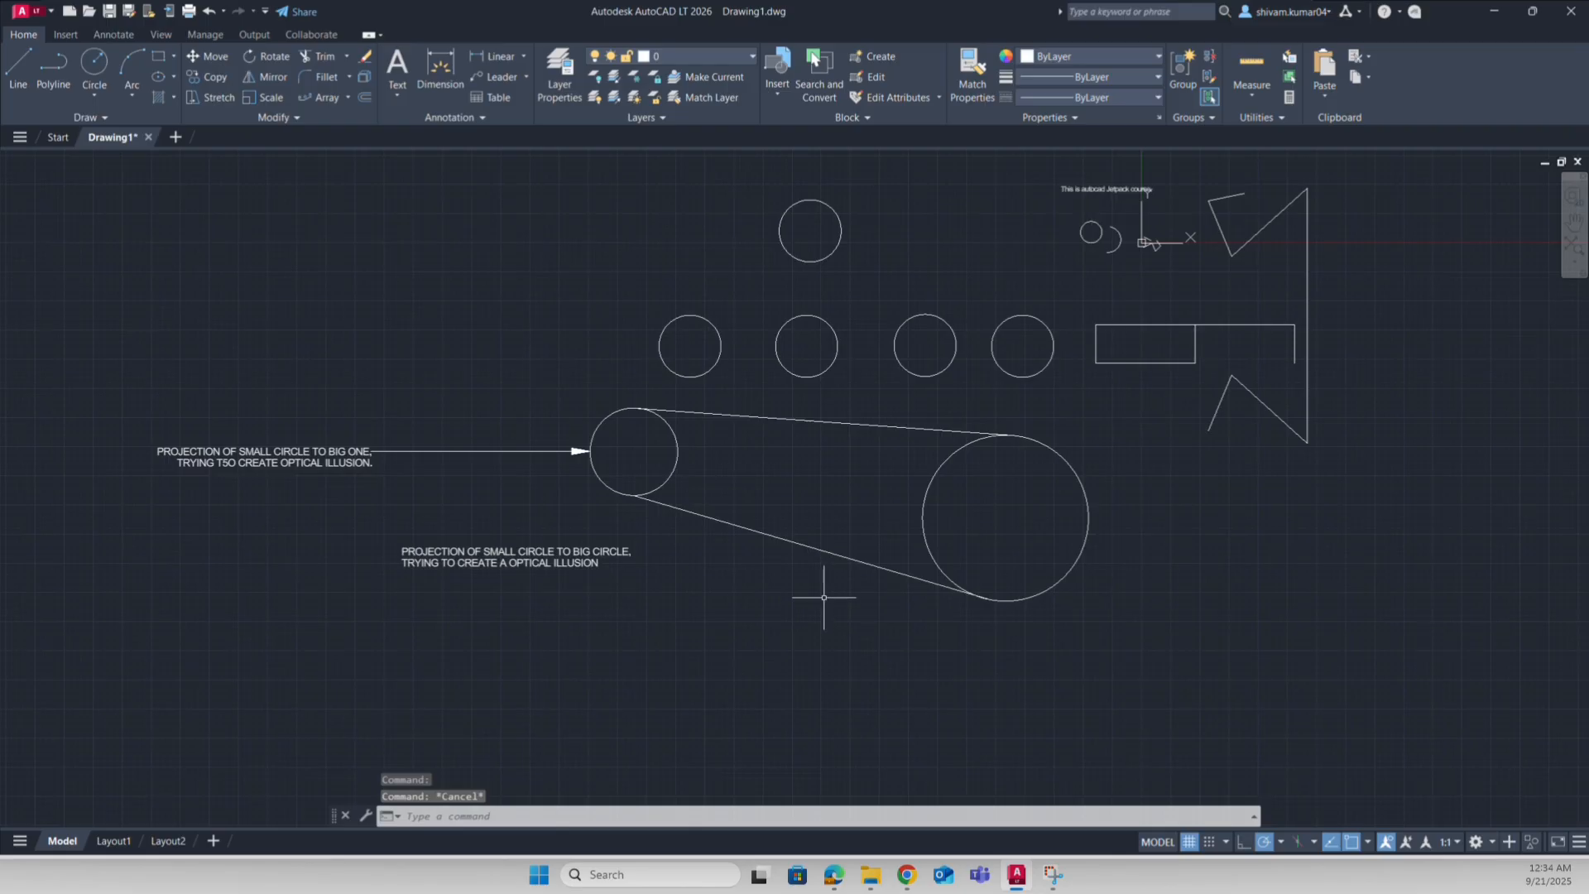
middle_click_drag(744, 599, 977, 590)
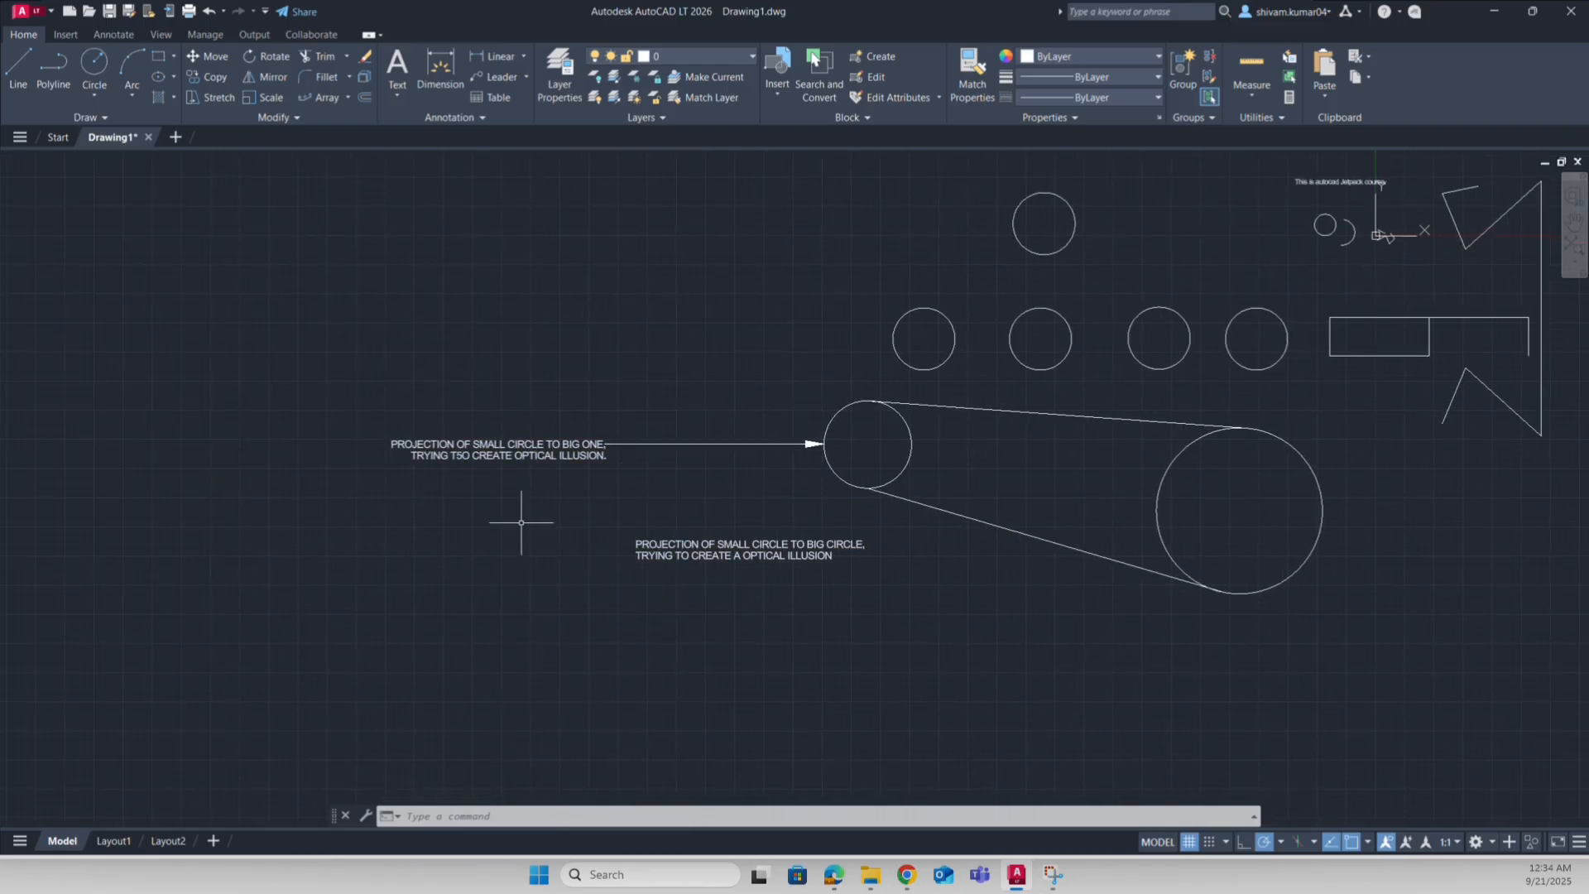
scroll(477, 468, "up", 6)
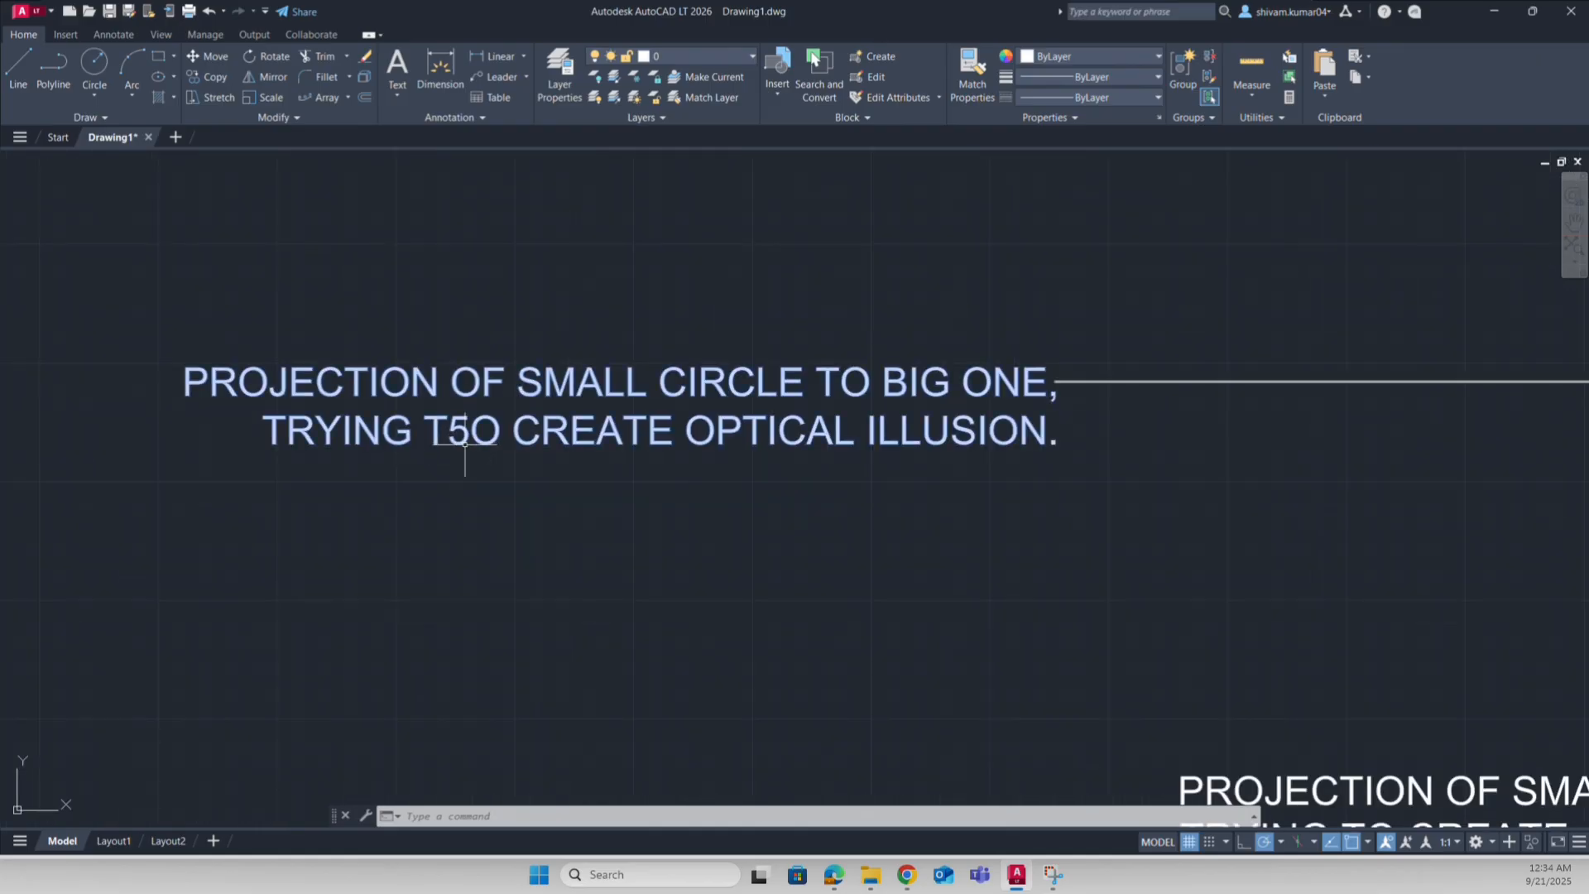
double_click(466, 451)
key("BackSpace")
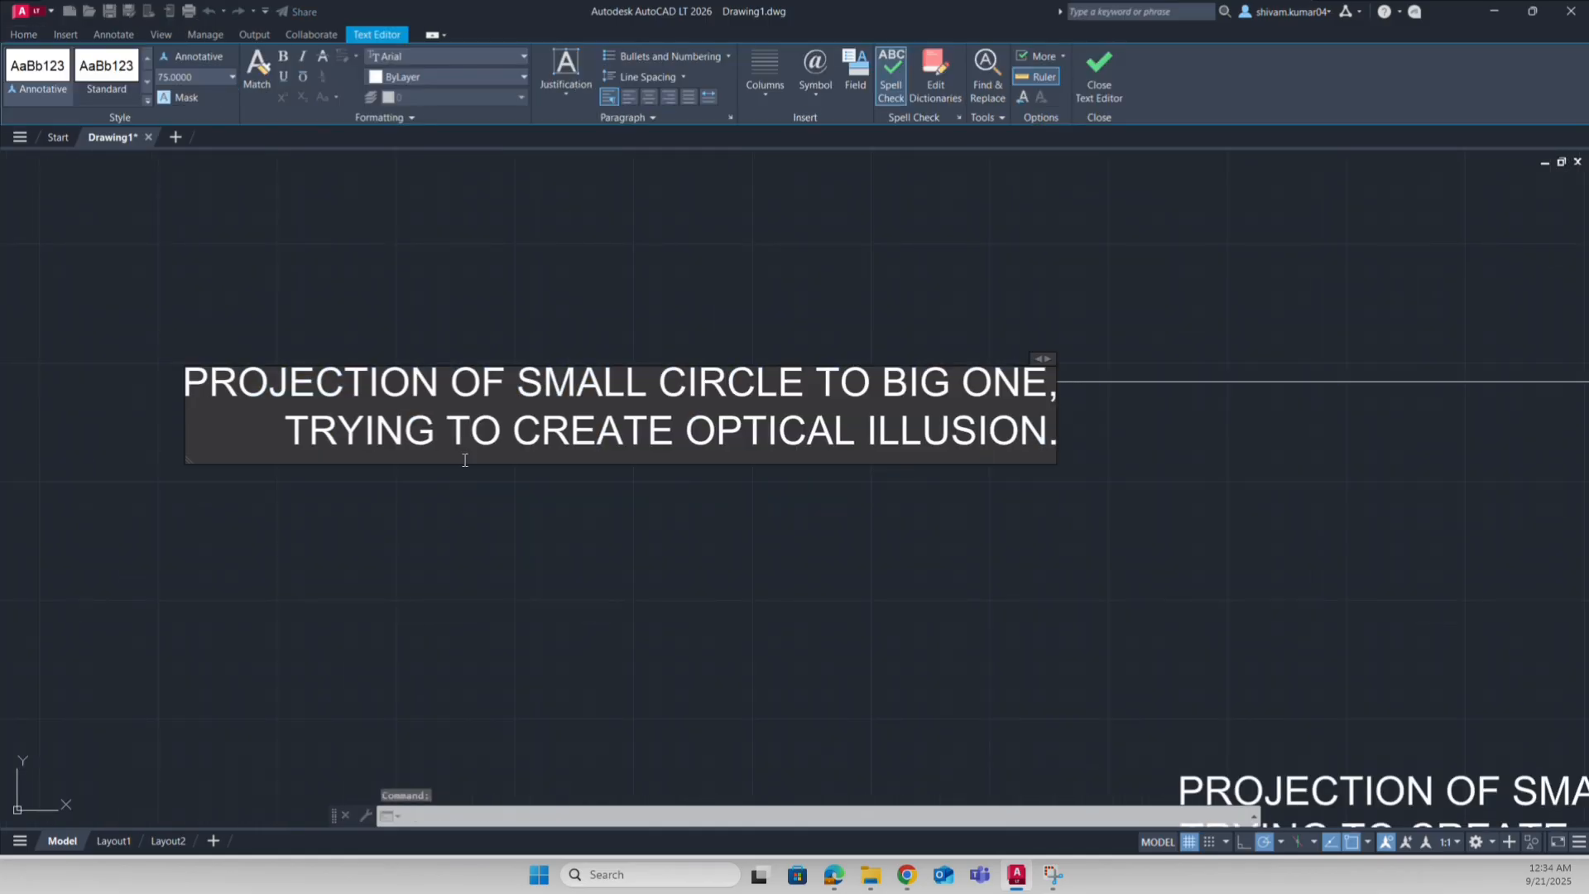
left_click(550, 515)
scroll(695, 513, "down", 8)
scroll(733, 531, "up", 4)
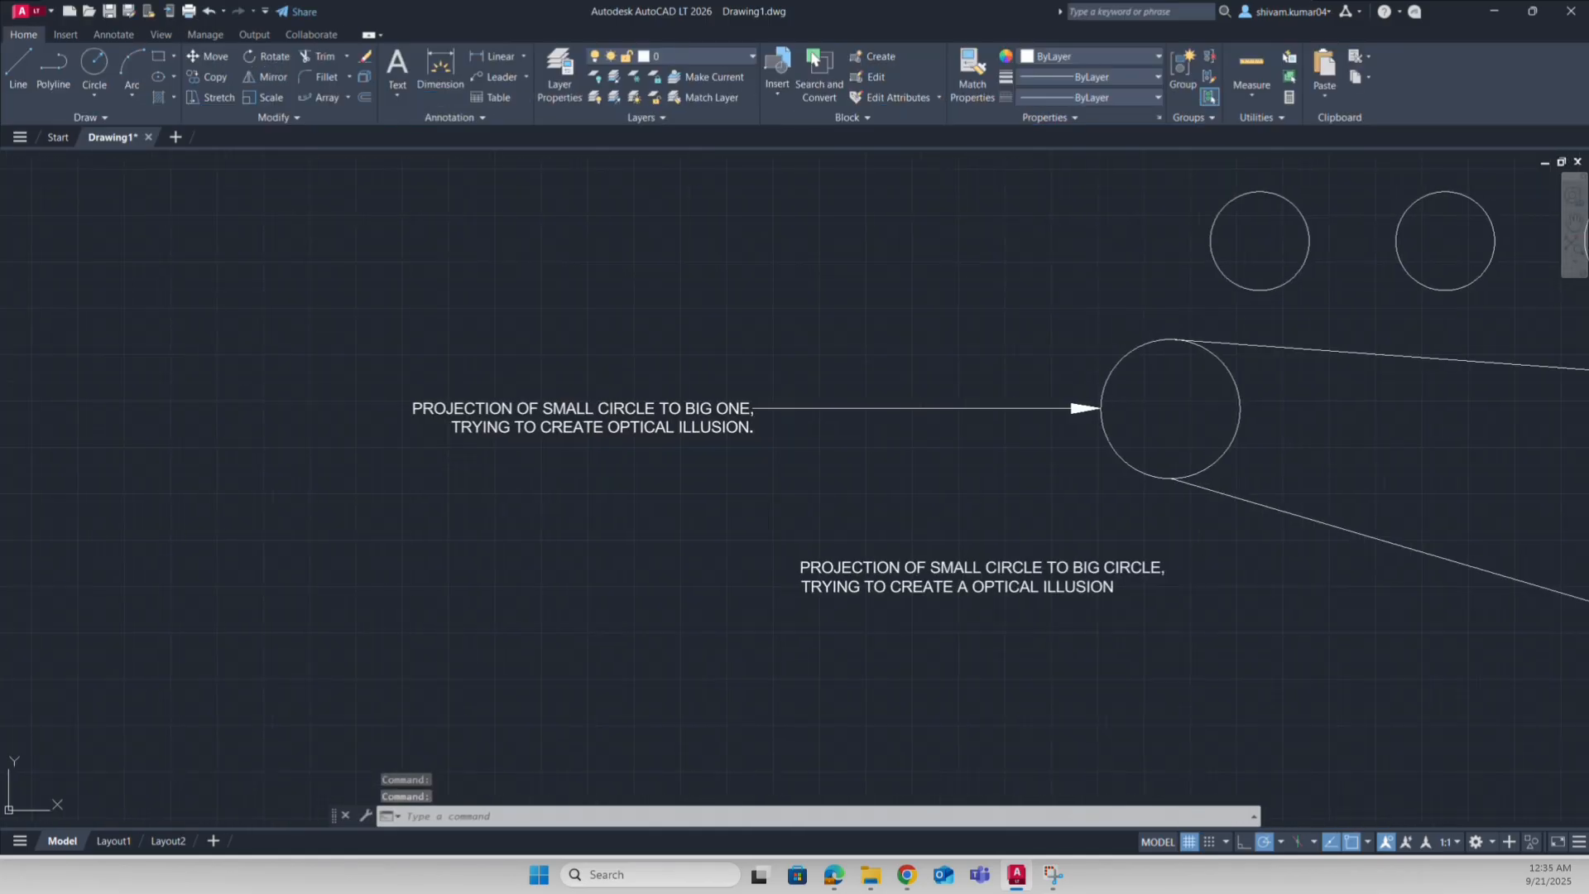
middle_click_drag(876, 511, 769, 481)
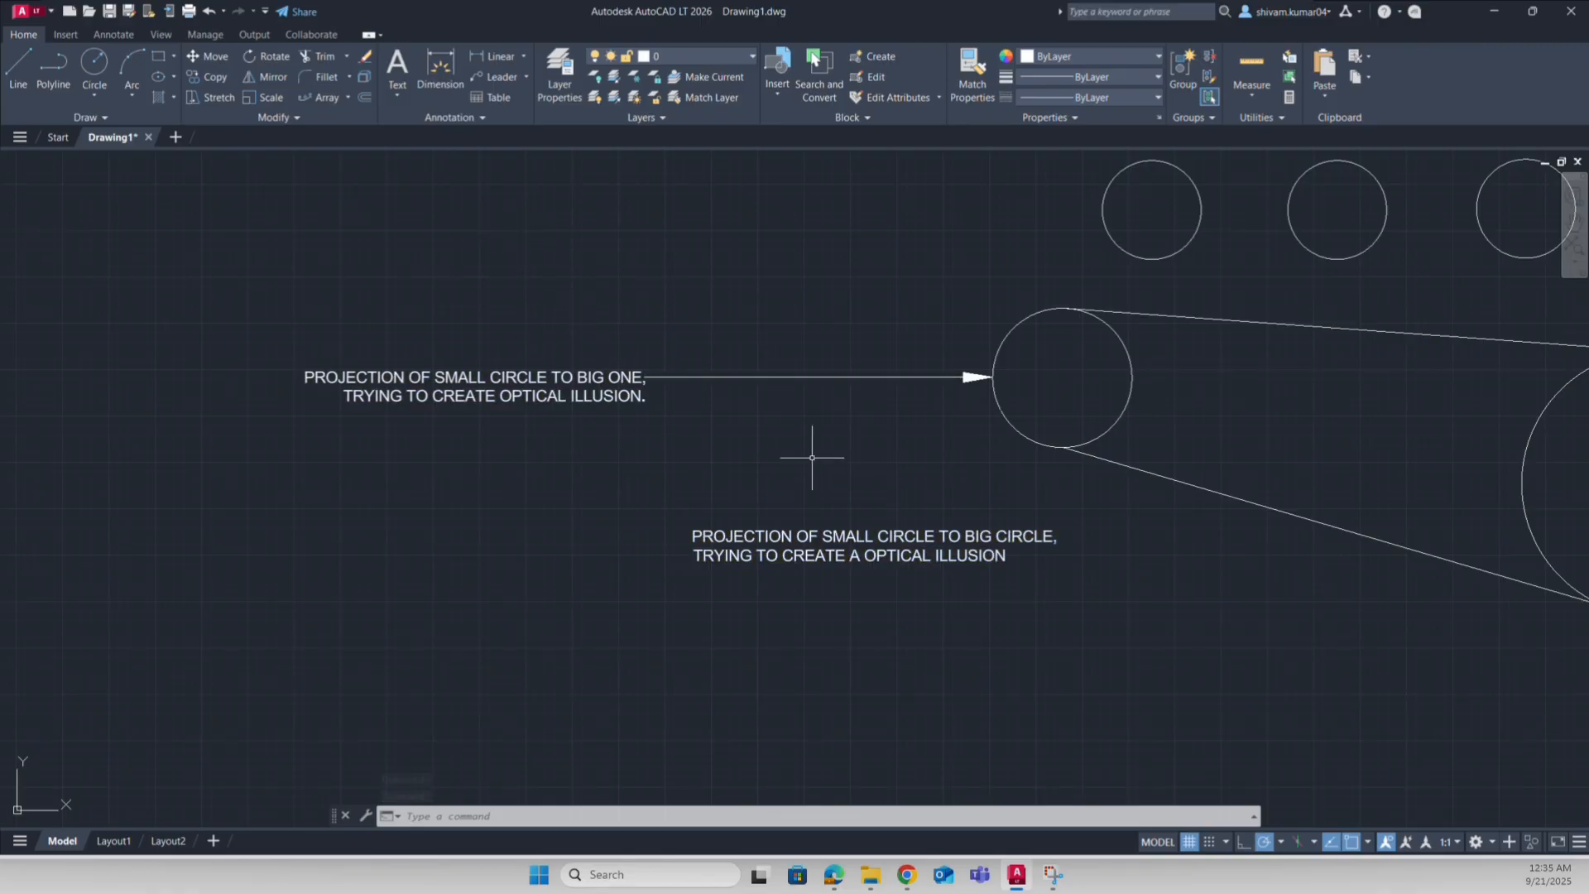
middle_click_drag(959, 430, 766, 565)
Step: Drag the two leftmost row circles by their centre grips to new spots up and left
scroll(858, 392, "down", 2)
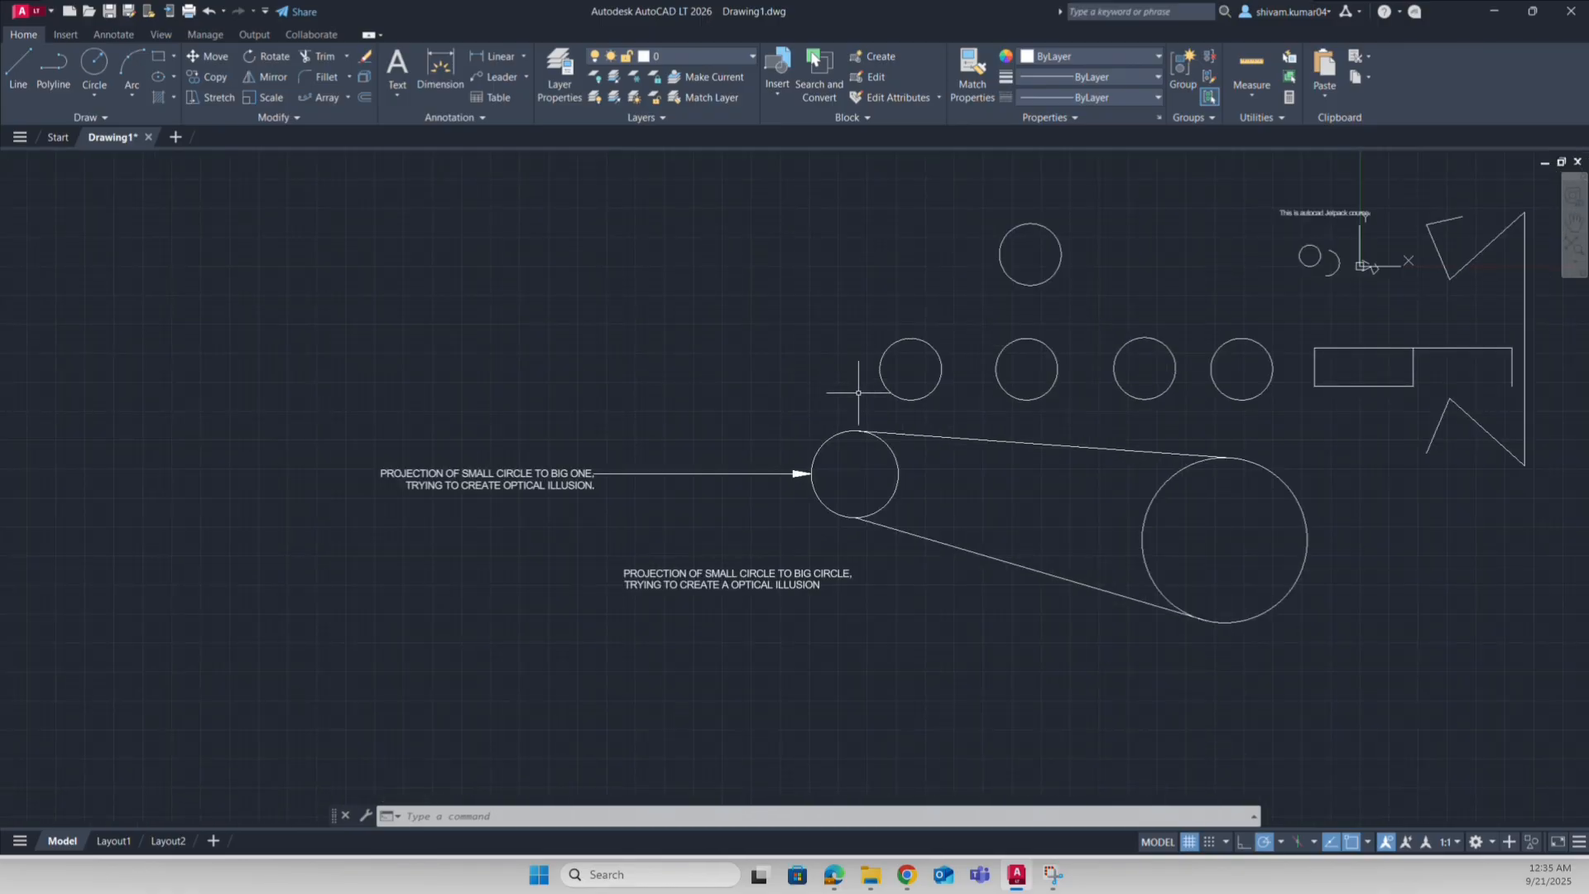
middle_click_drag(652, 329, 759, 411)
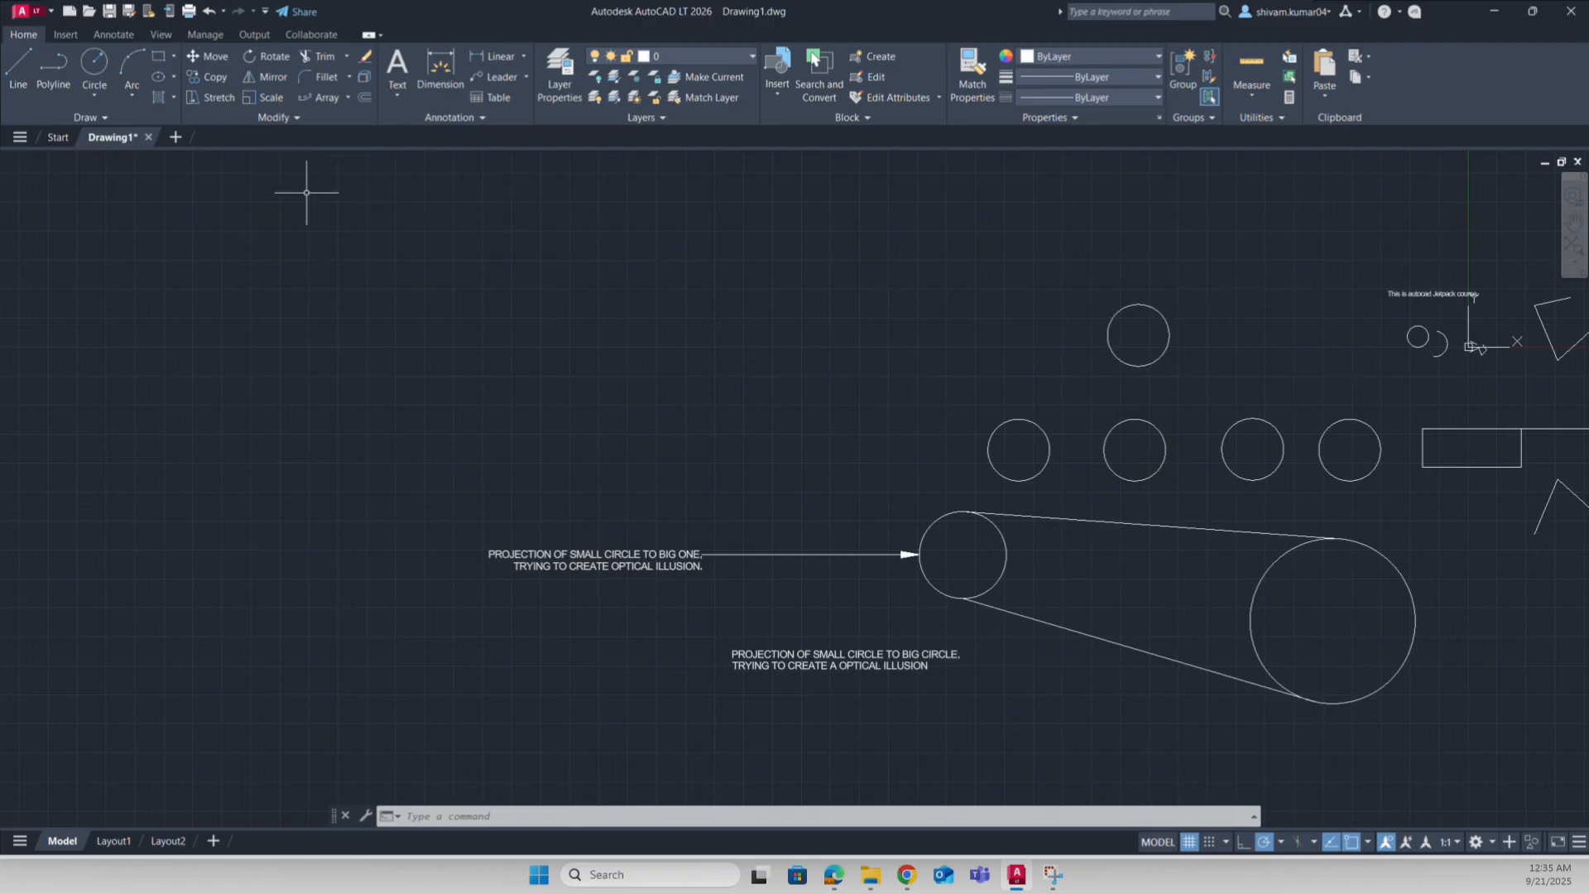
left_click(1049, 447)
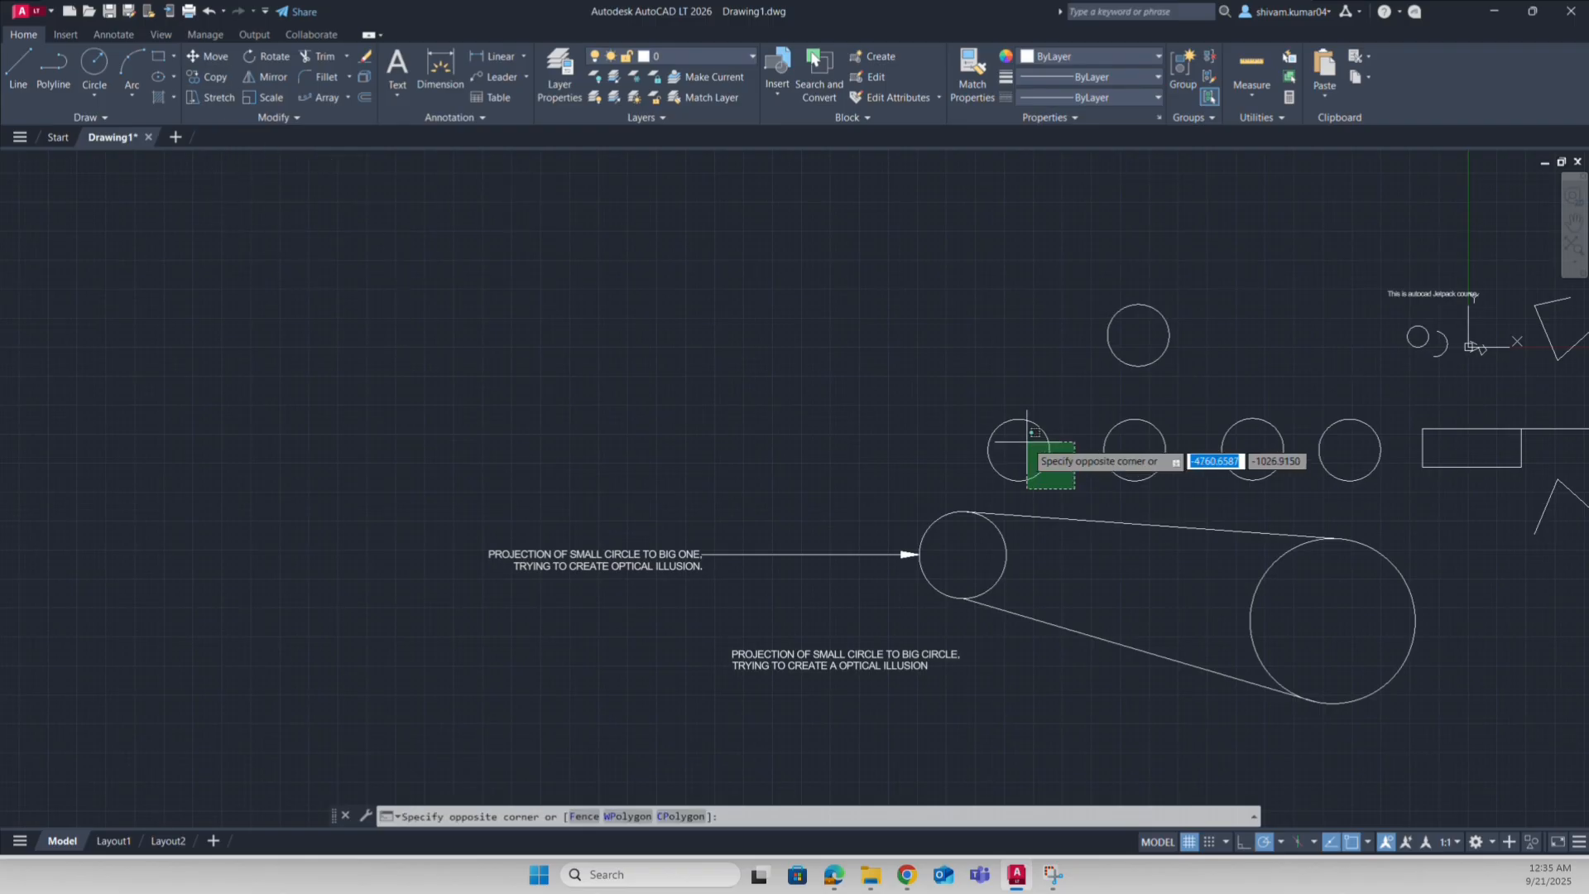
left_click(1019, 449)
left_click(662, 329)
key("Escape")
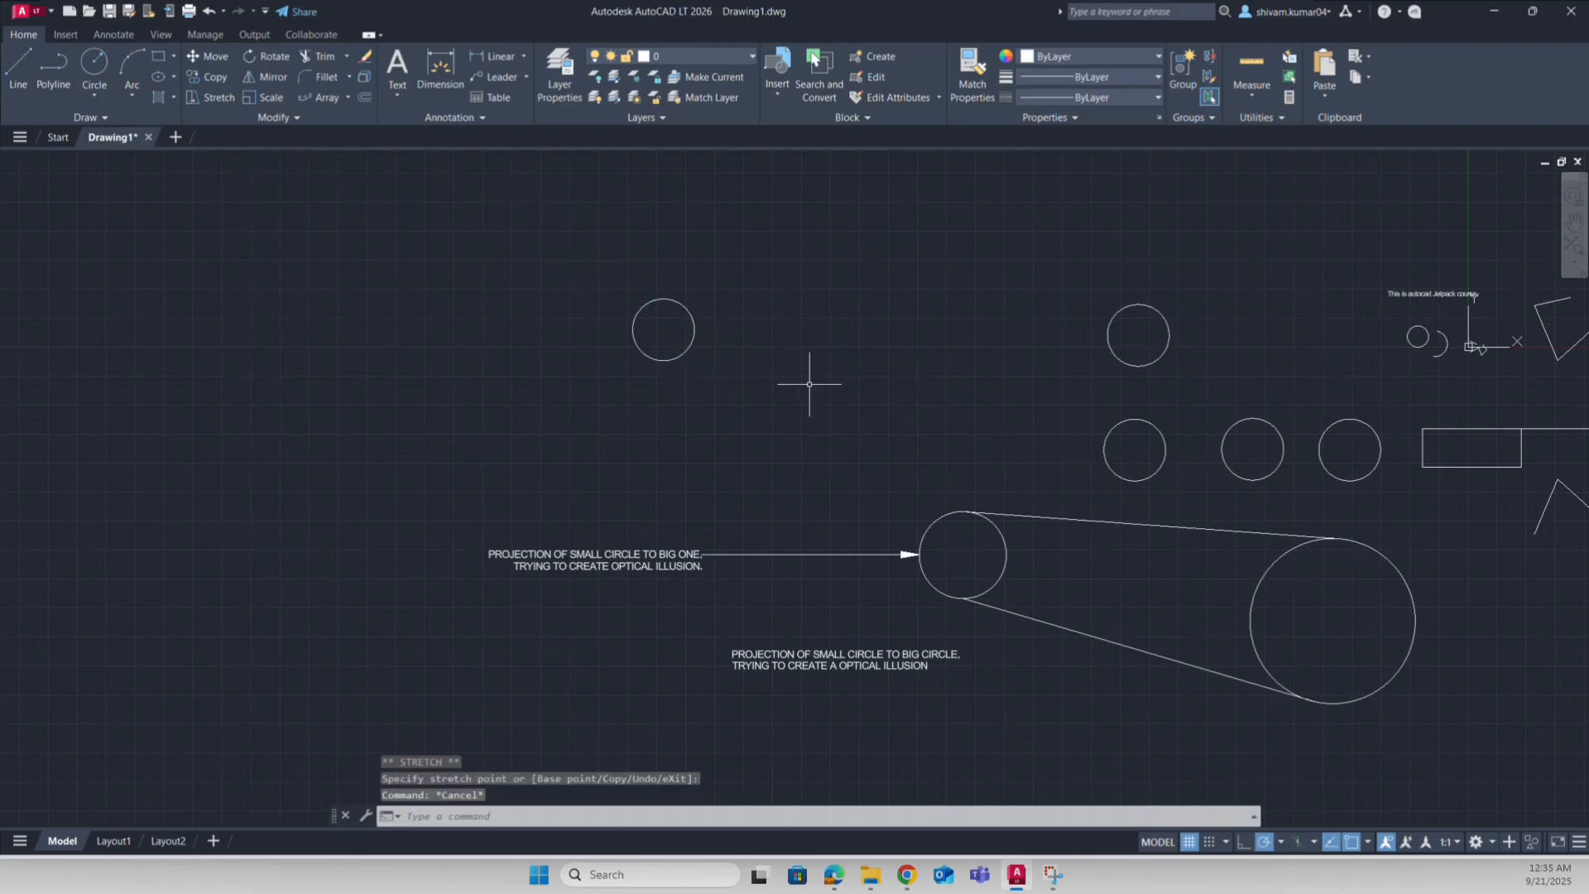
left_click(1141, 465)
left_click(1134, 450)
left_click(865, 281)
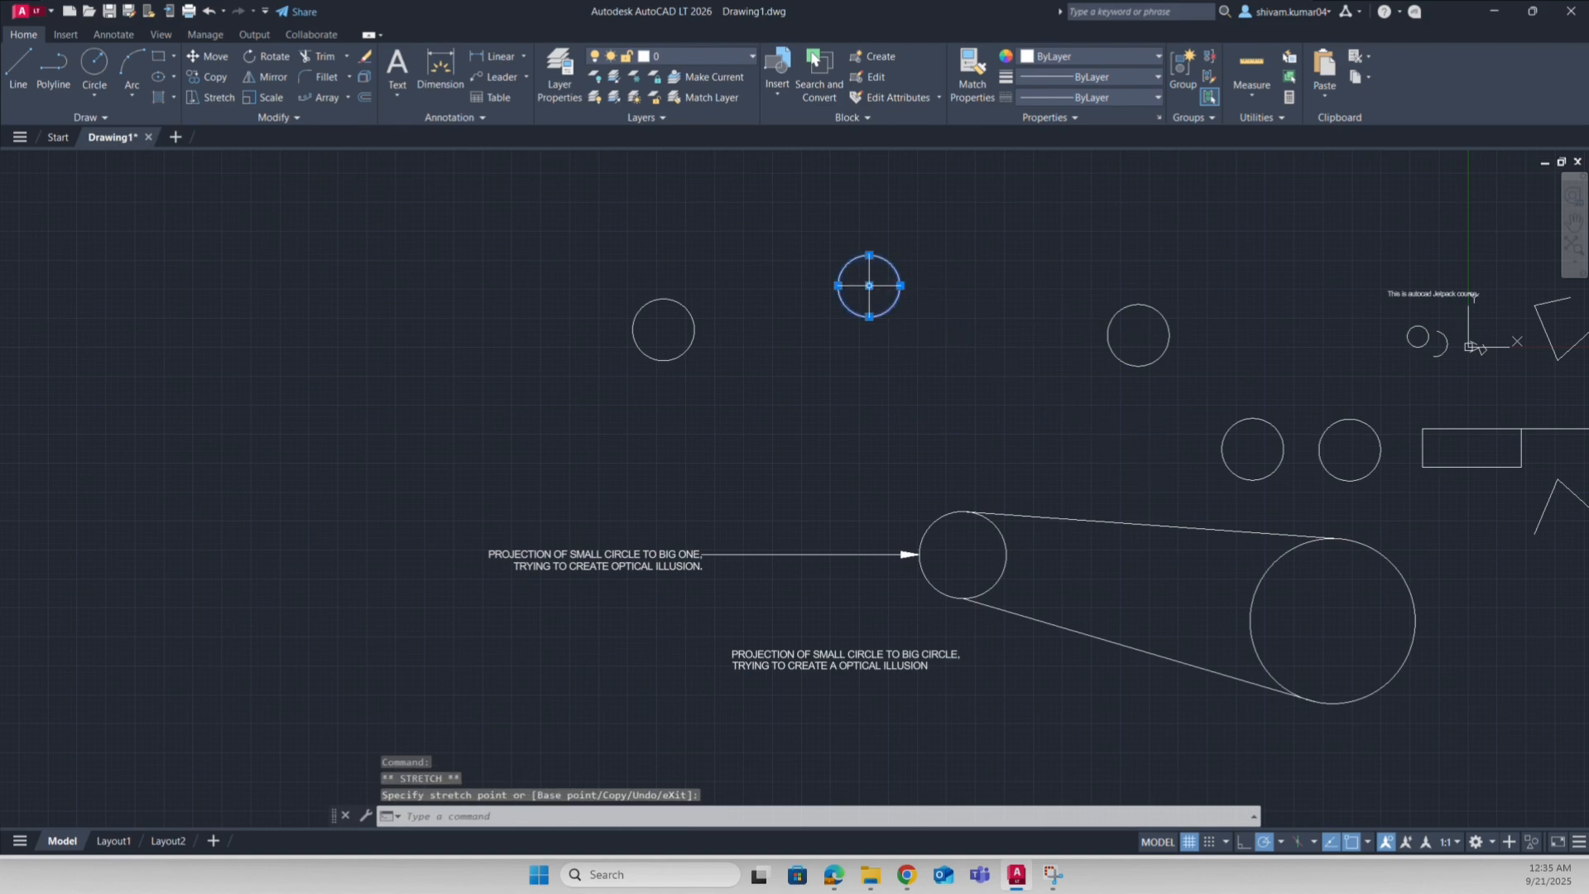
key("Escape")
middle_click_drag(851, 365, 810, 412)
scroll(776, 365, "up", 2)
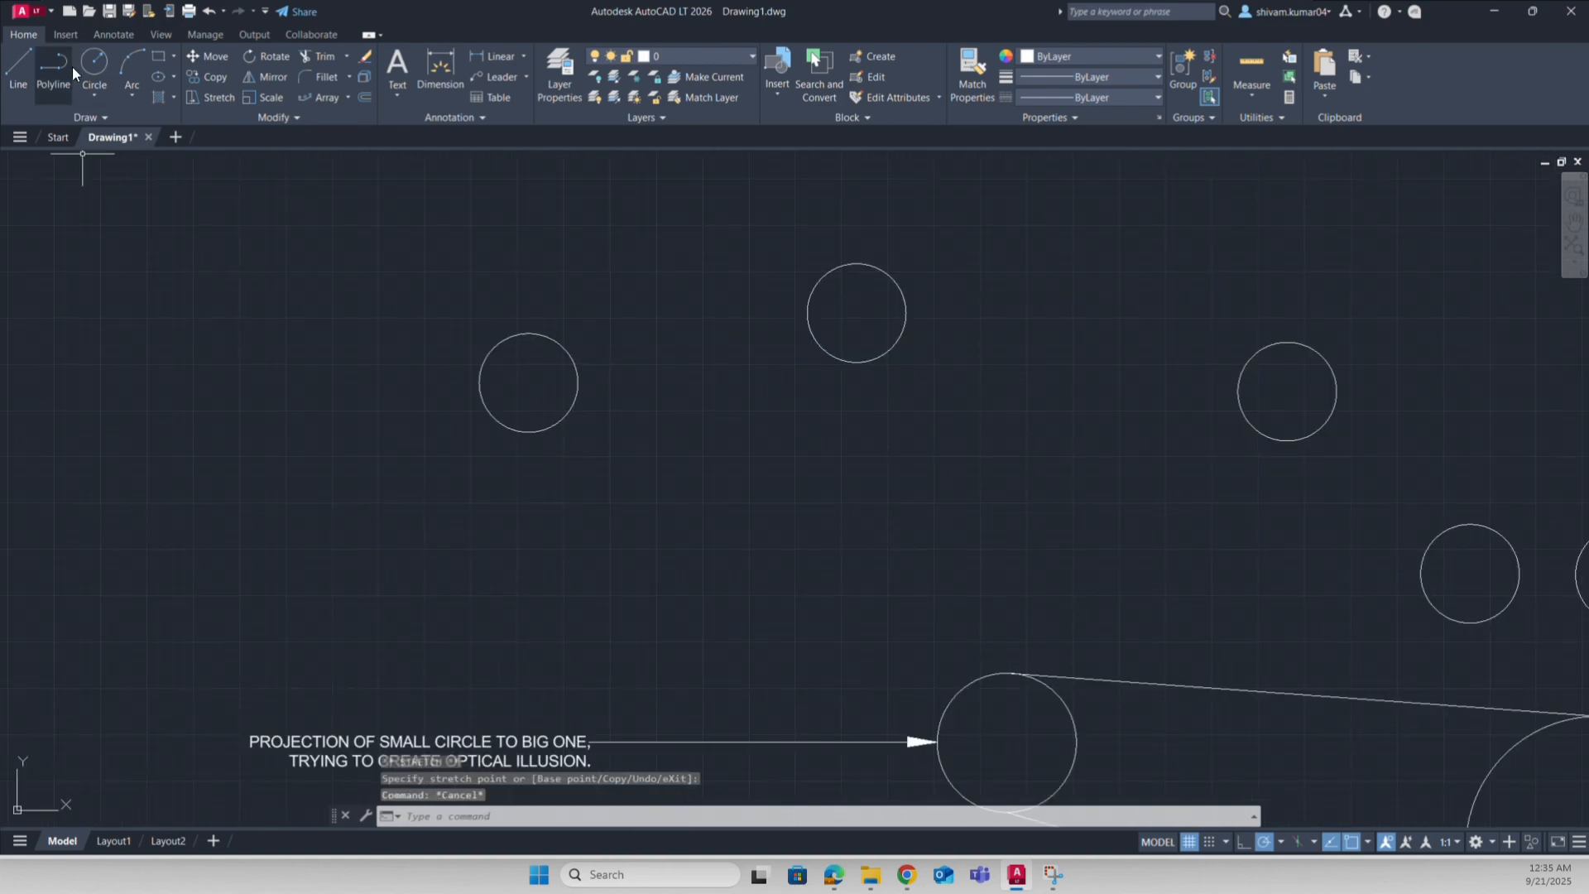
Step: Draw two tangent lines from the left circle's bottom and top to the upper circle, then select the leader
left_click(18, 71)
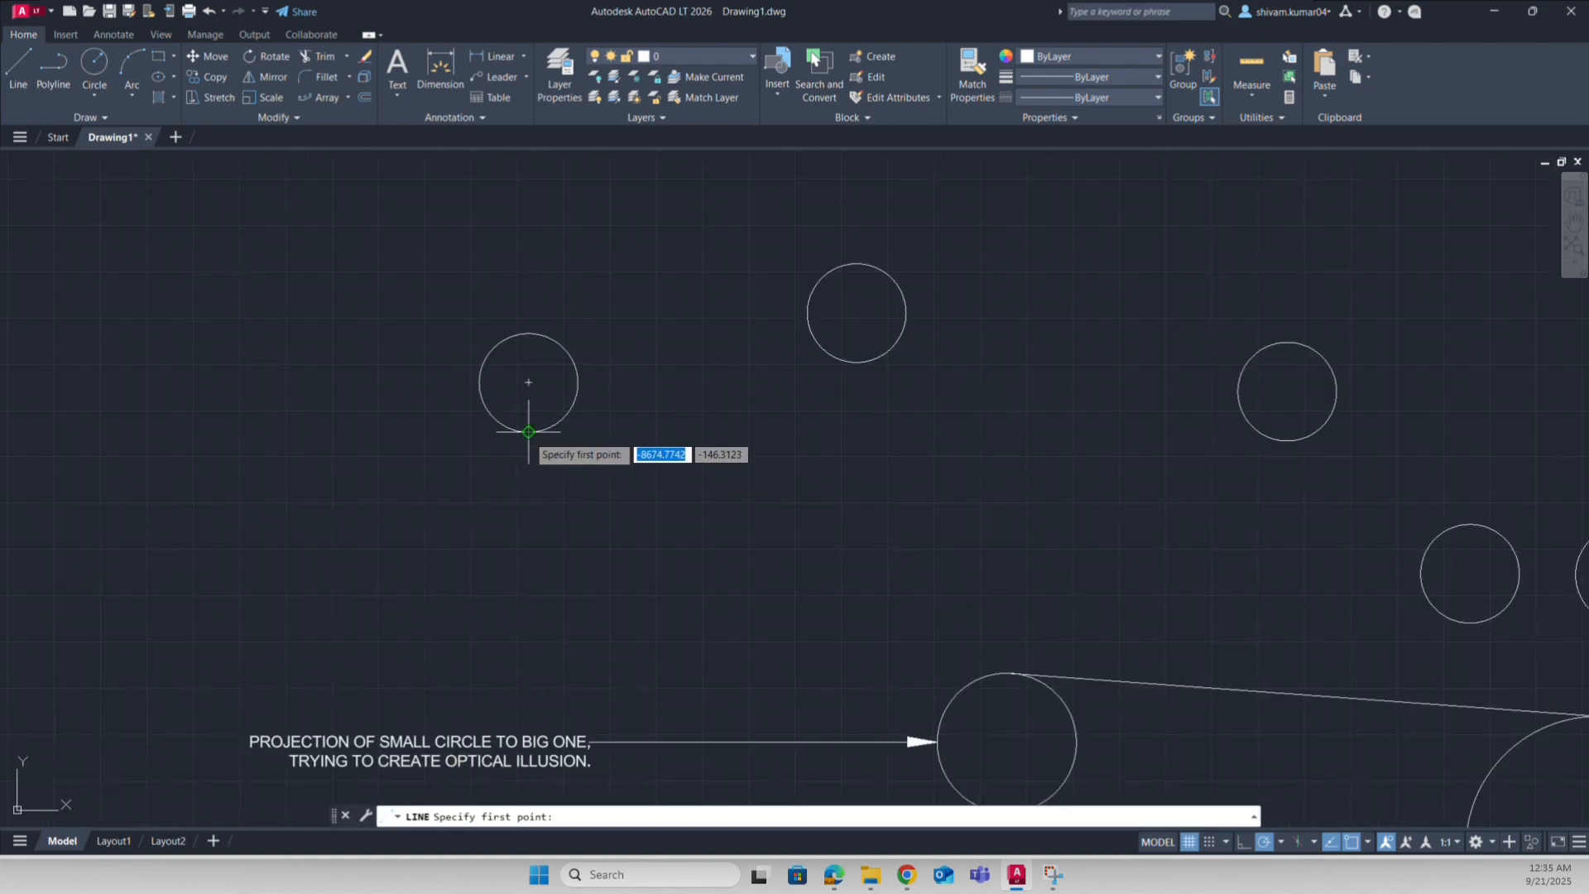
left_click(528, 431)
left_click(869, 363)
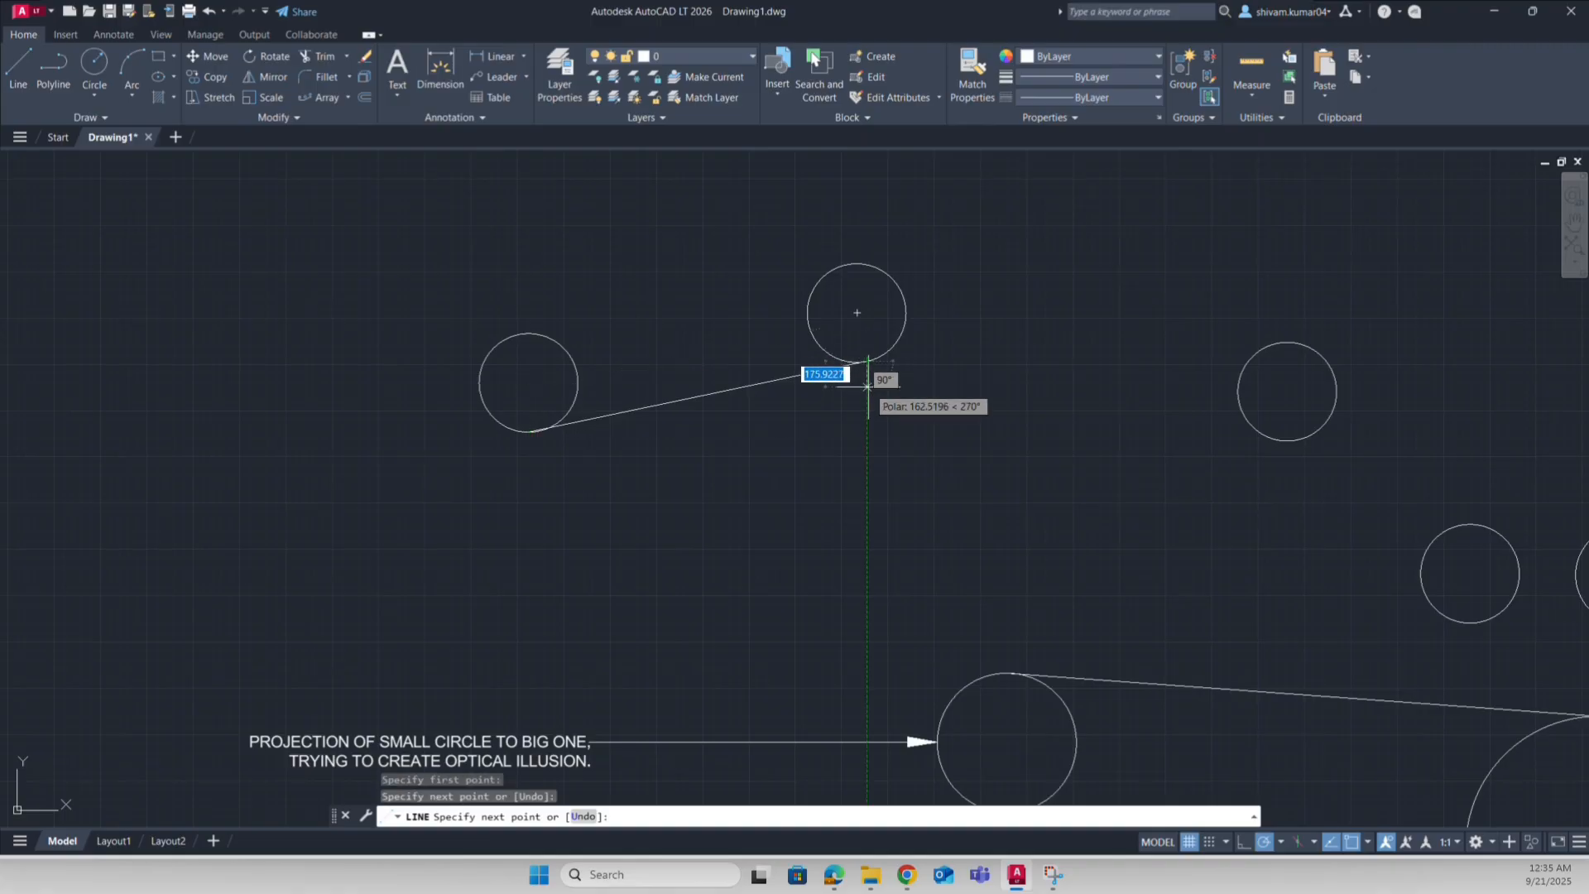
key("Return")
left_click(19, 66)
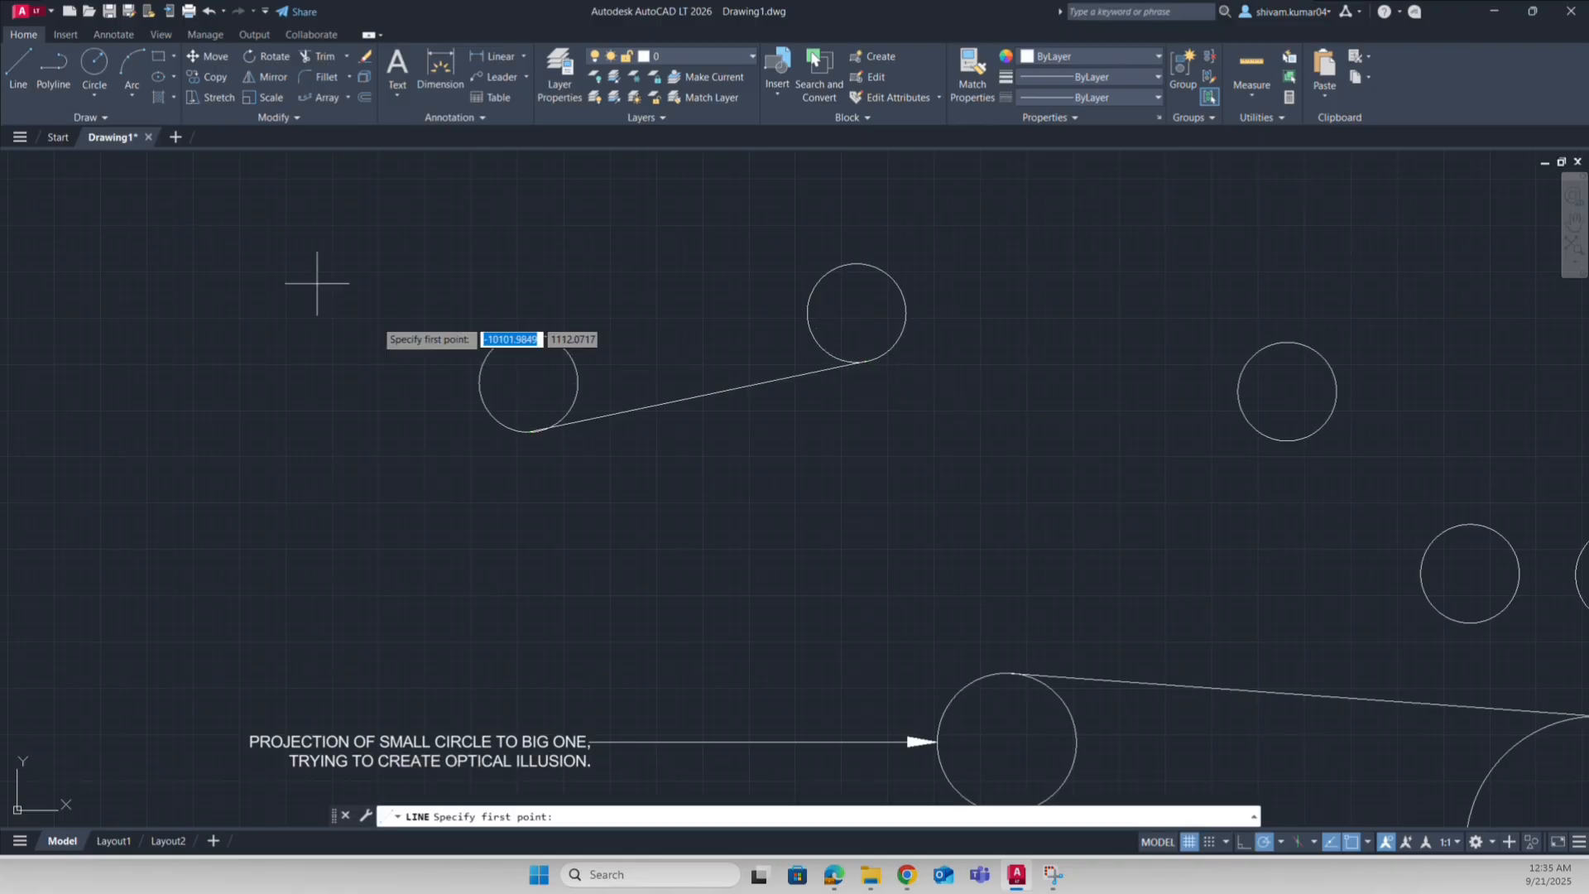
left_click(520, 334)
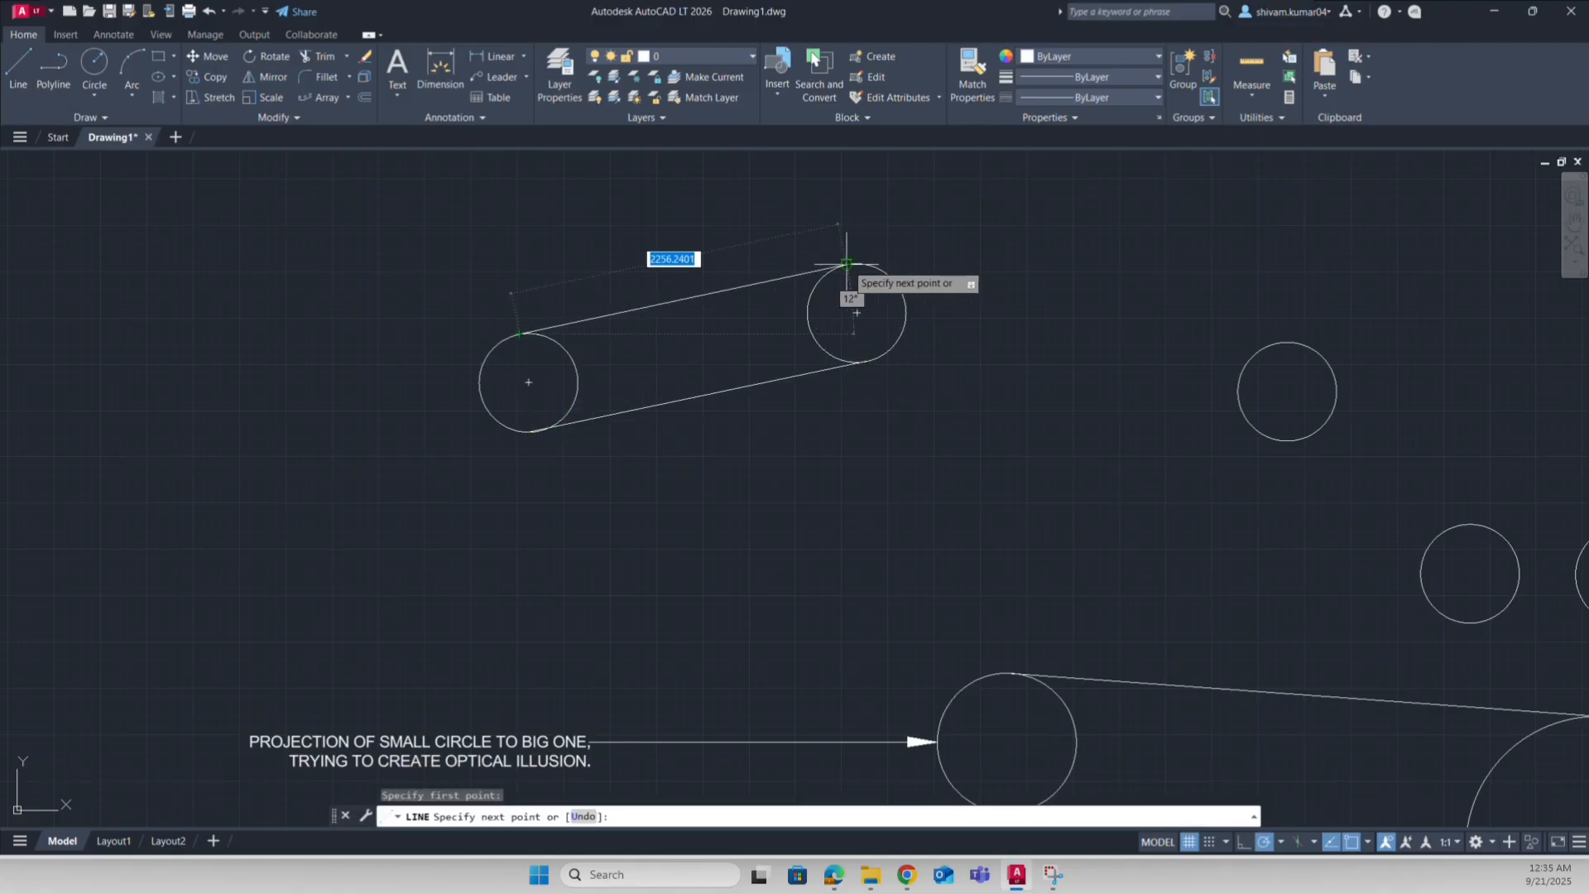
left_click(830, 312)
key("Return")
scroll(830, 312, "down", 5)
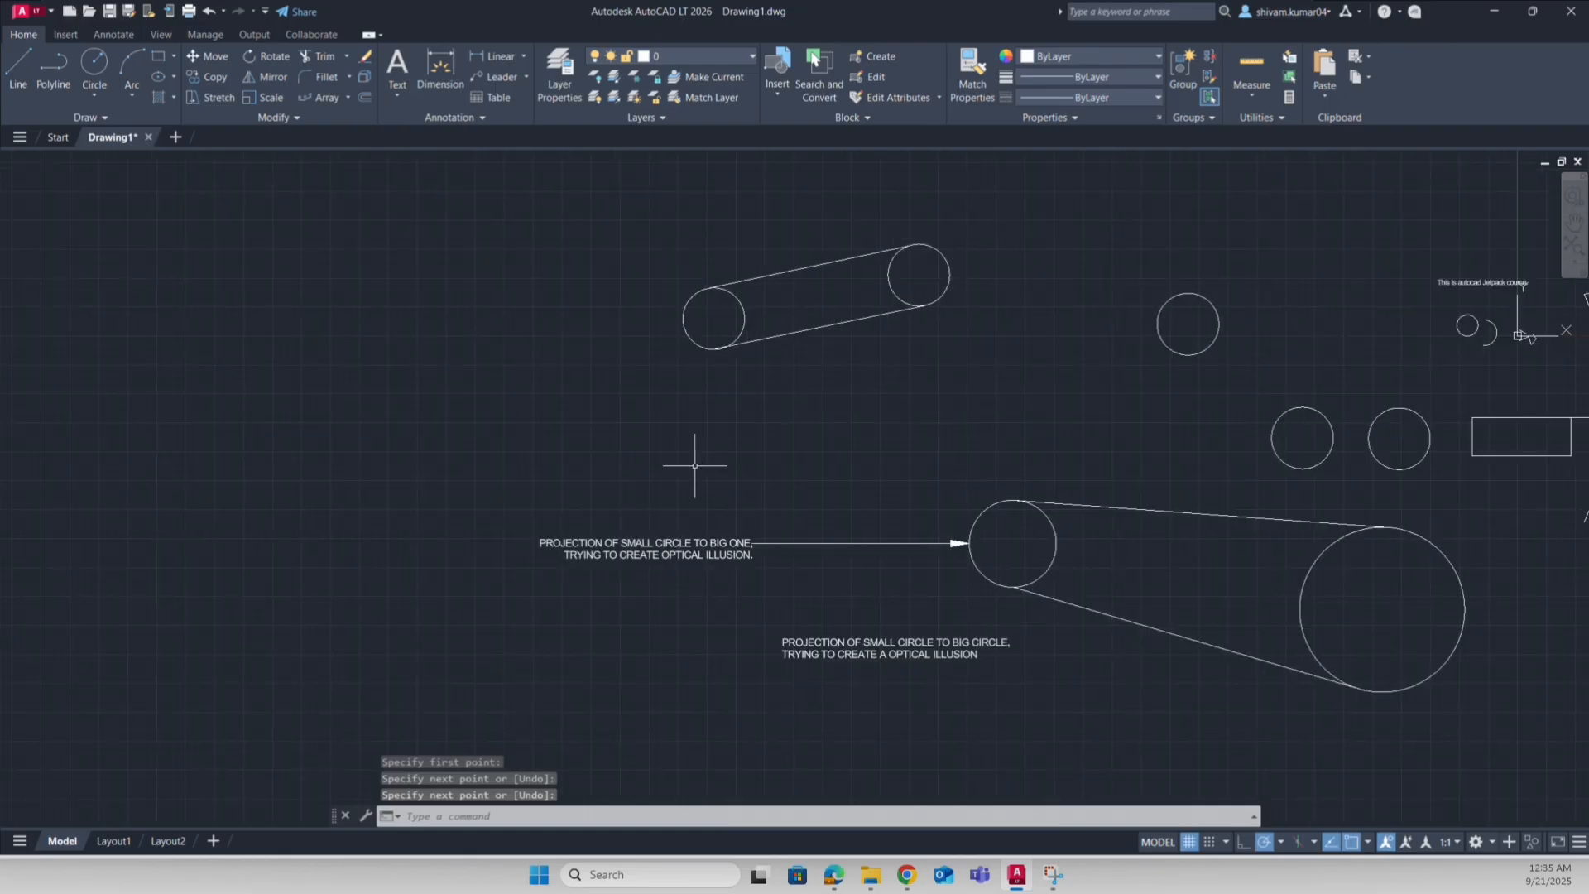
left_click(780, 606)
left_click(714, 505)
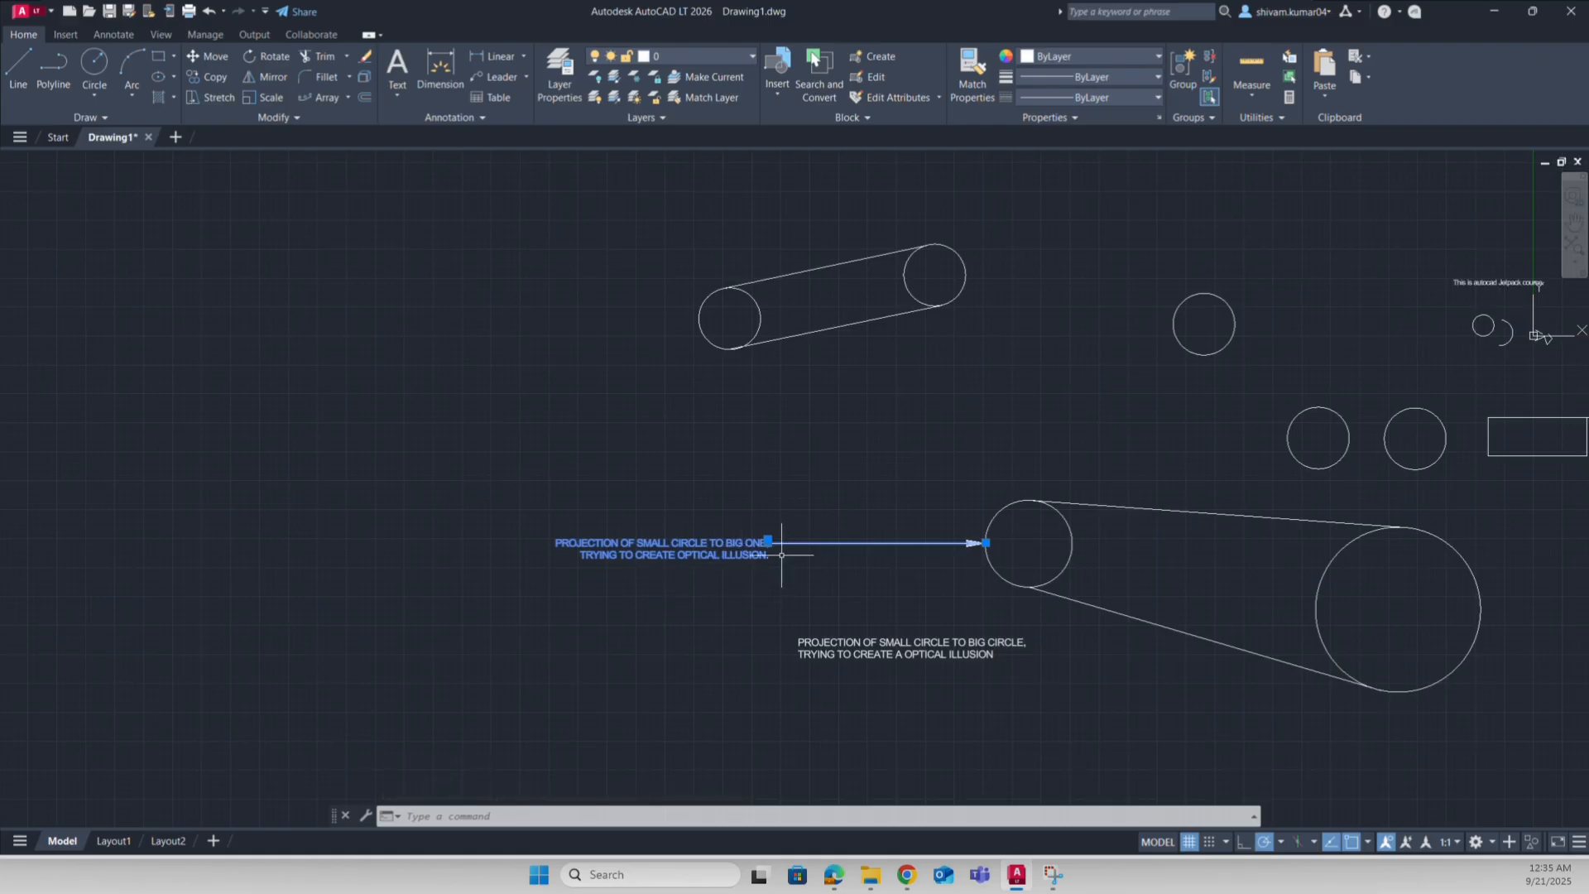
Step: Add a second arrow to the note's multileader pointing at the upper pair's left circle
right_click(732, 544)
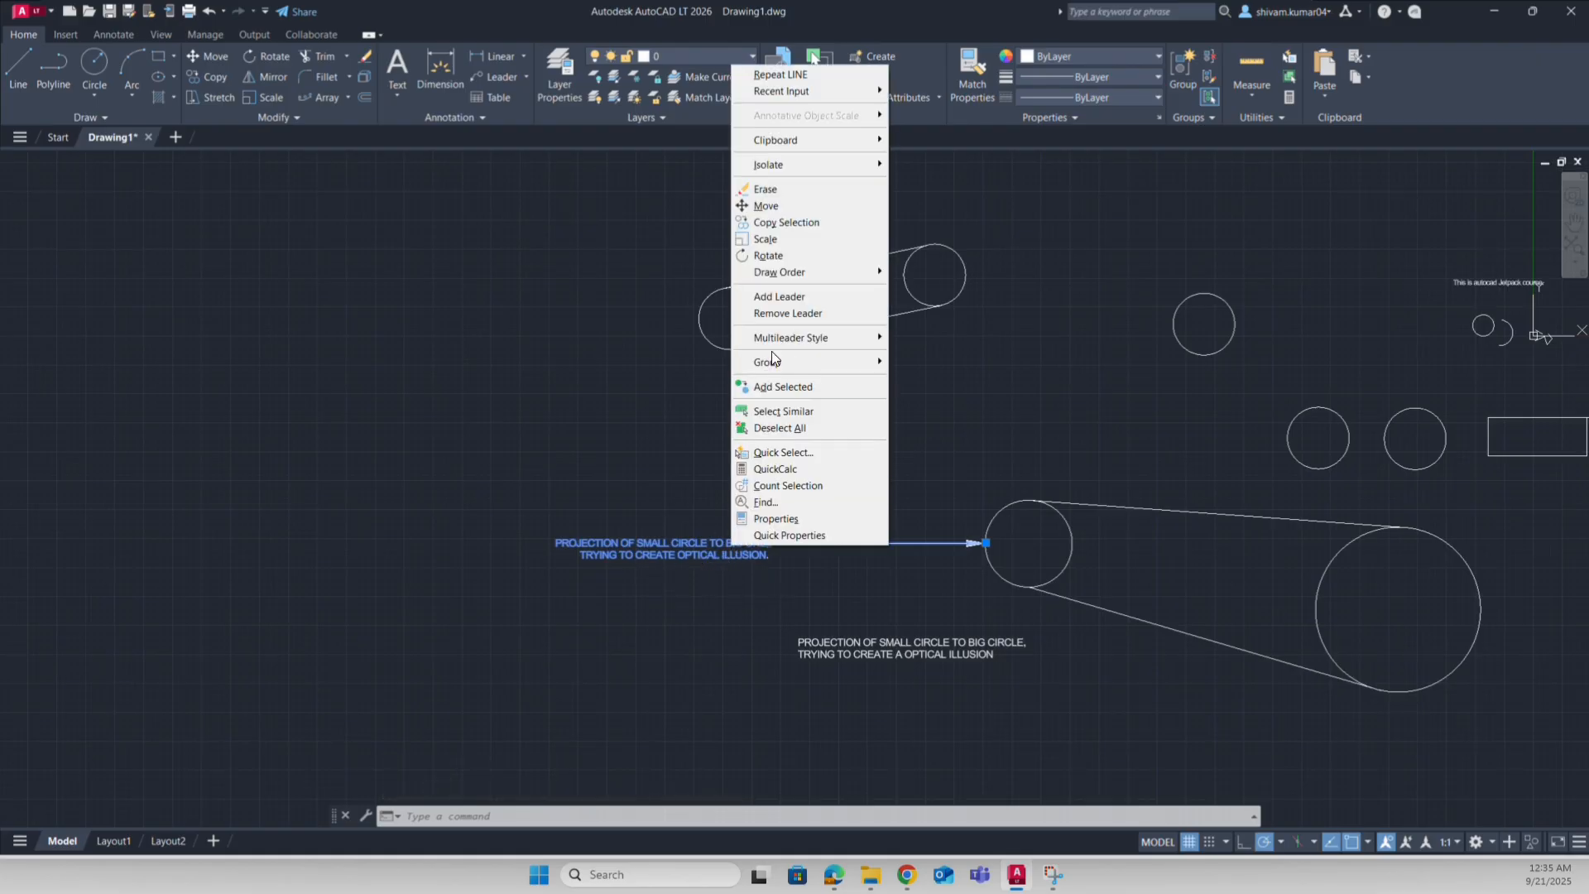
left_click(781, 296)
left_click(728, 318)
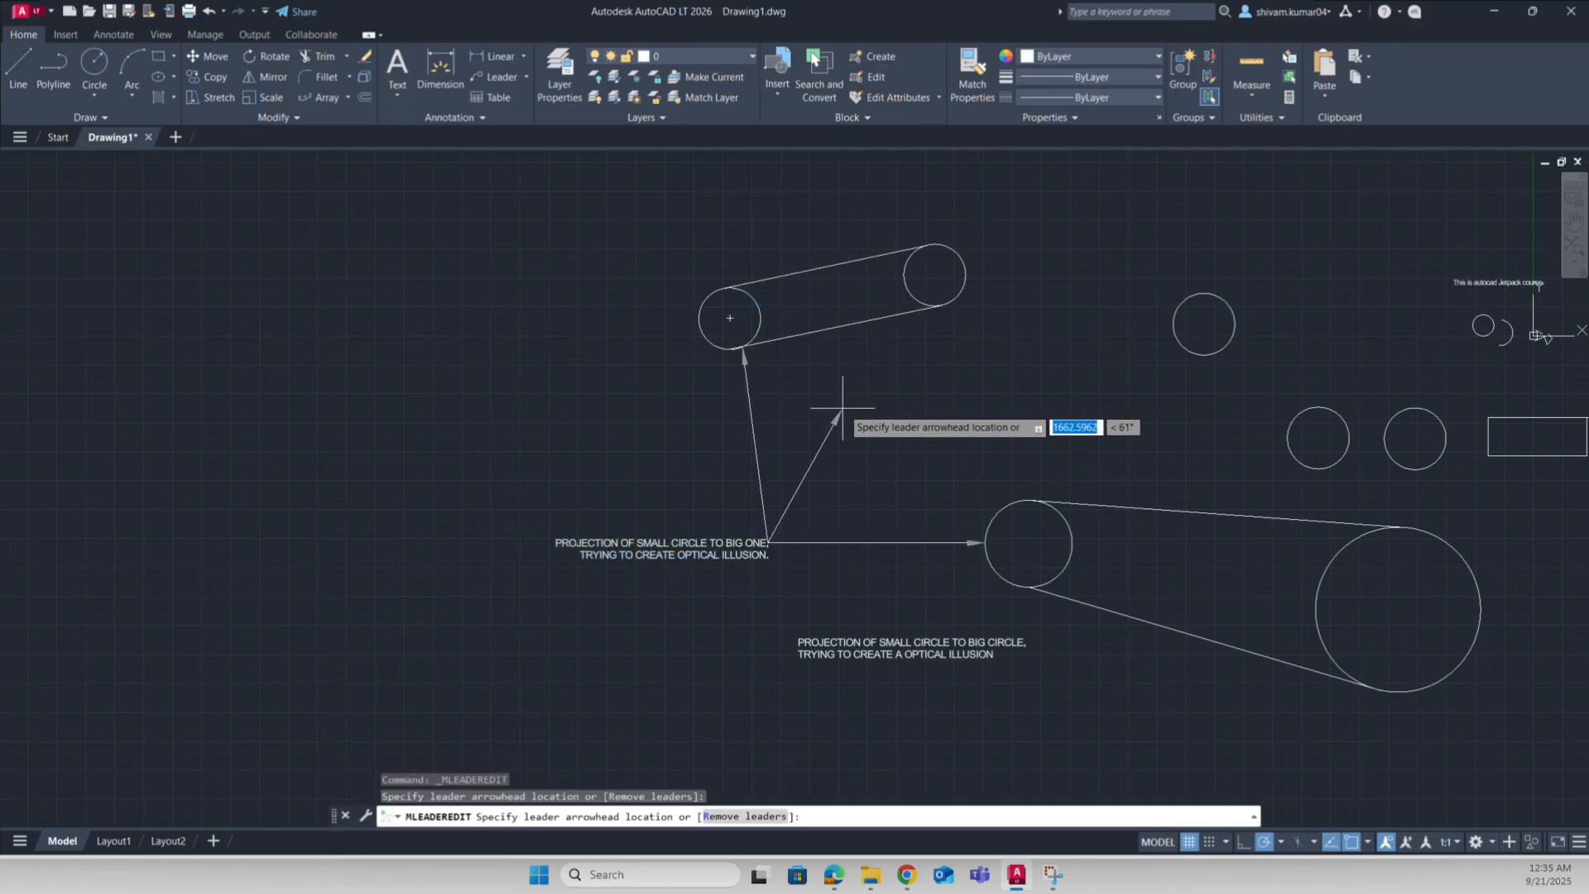
key("Return")
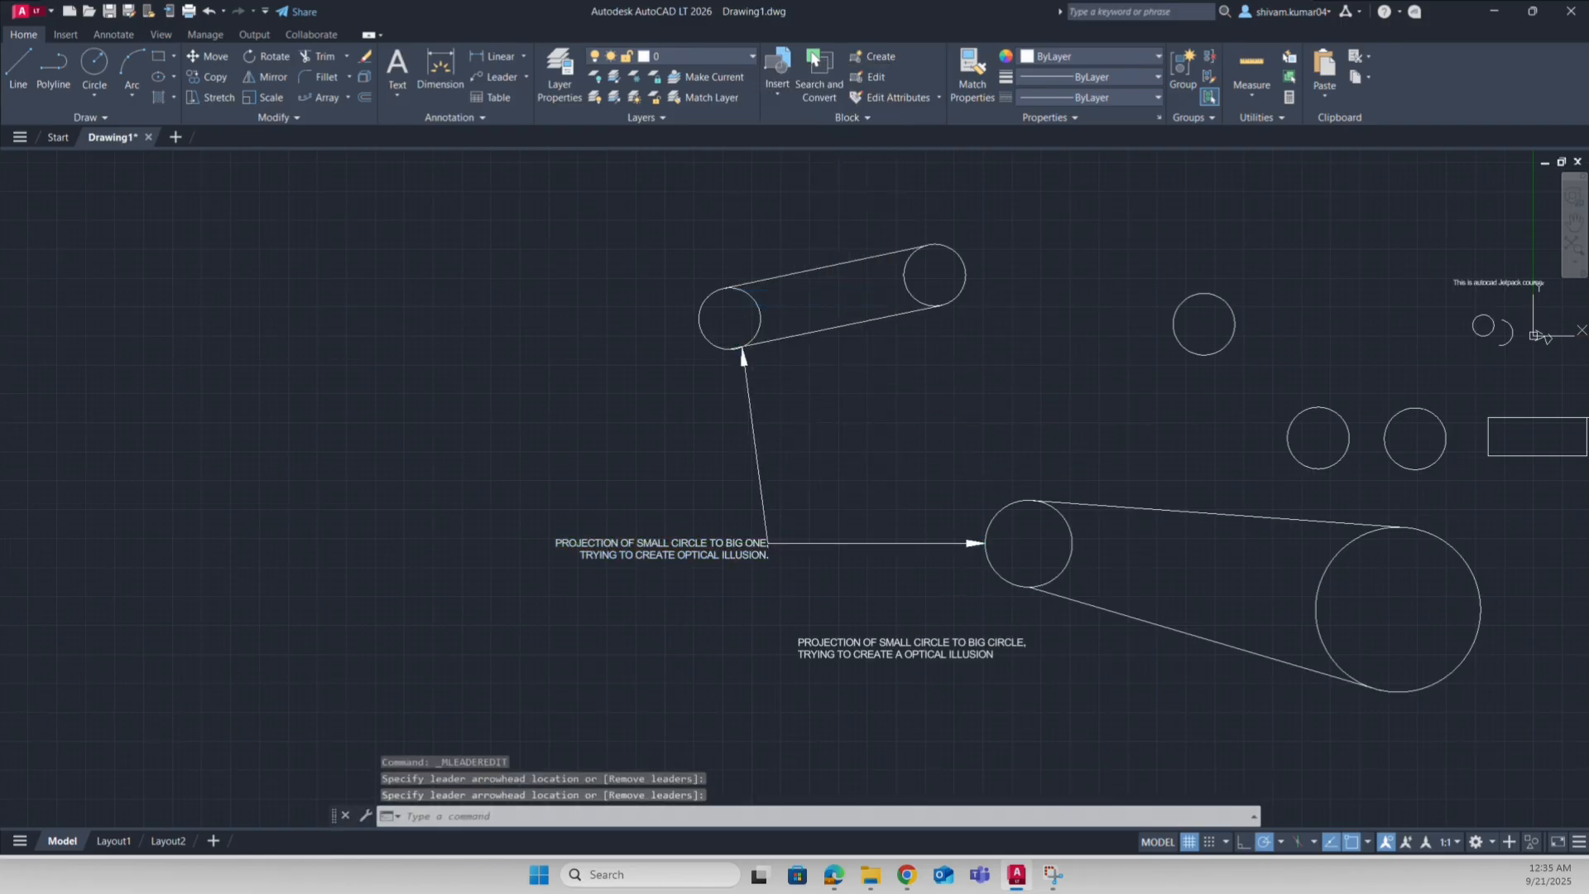
middle_click_drag(830, 473, 771, 435)
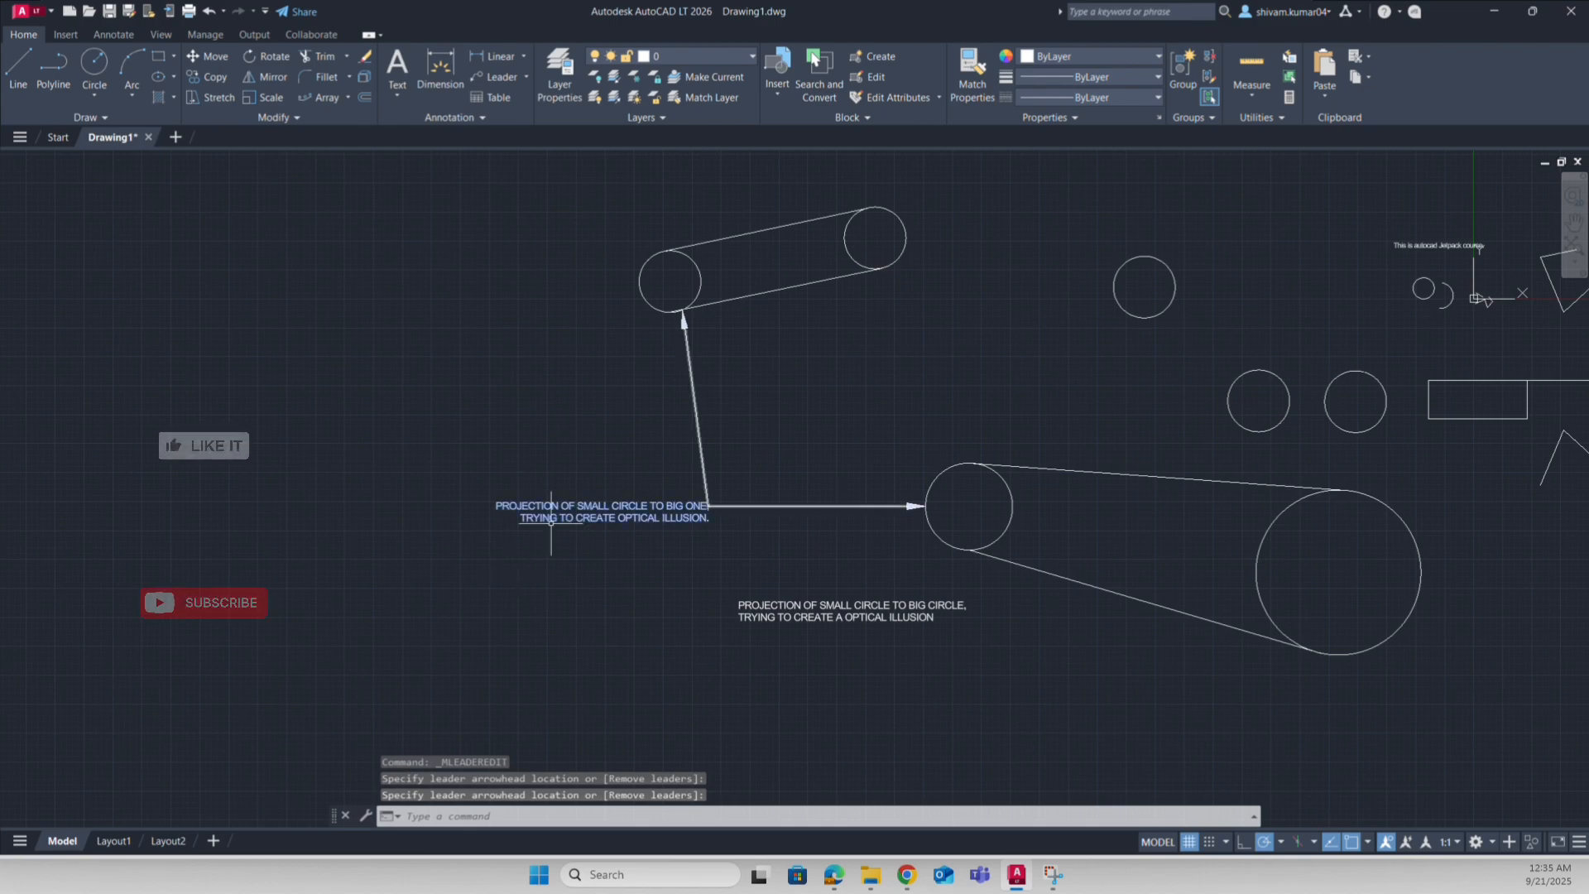
scroll(551, 522, "up", 4)
scroll(659, 543, "down", 2)
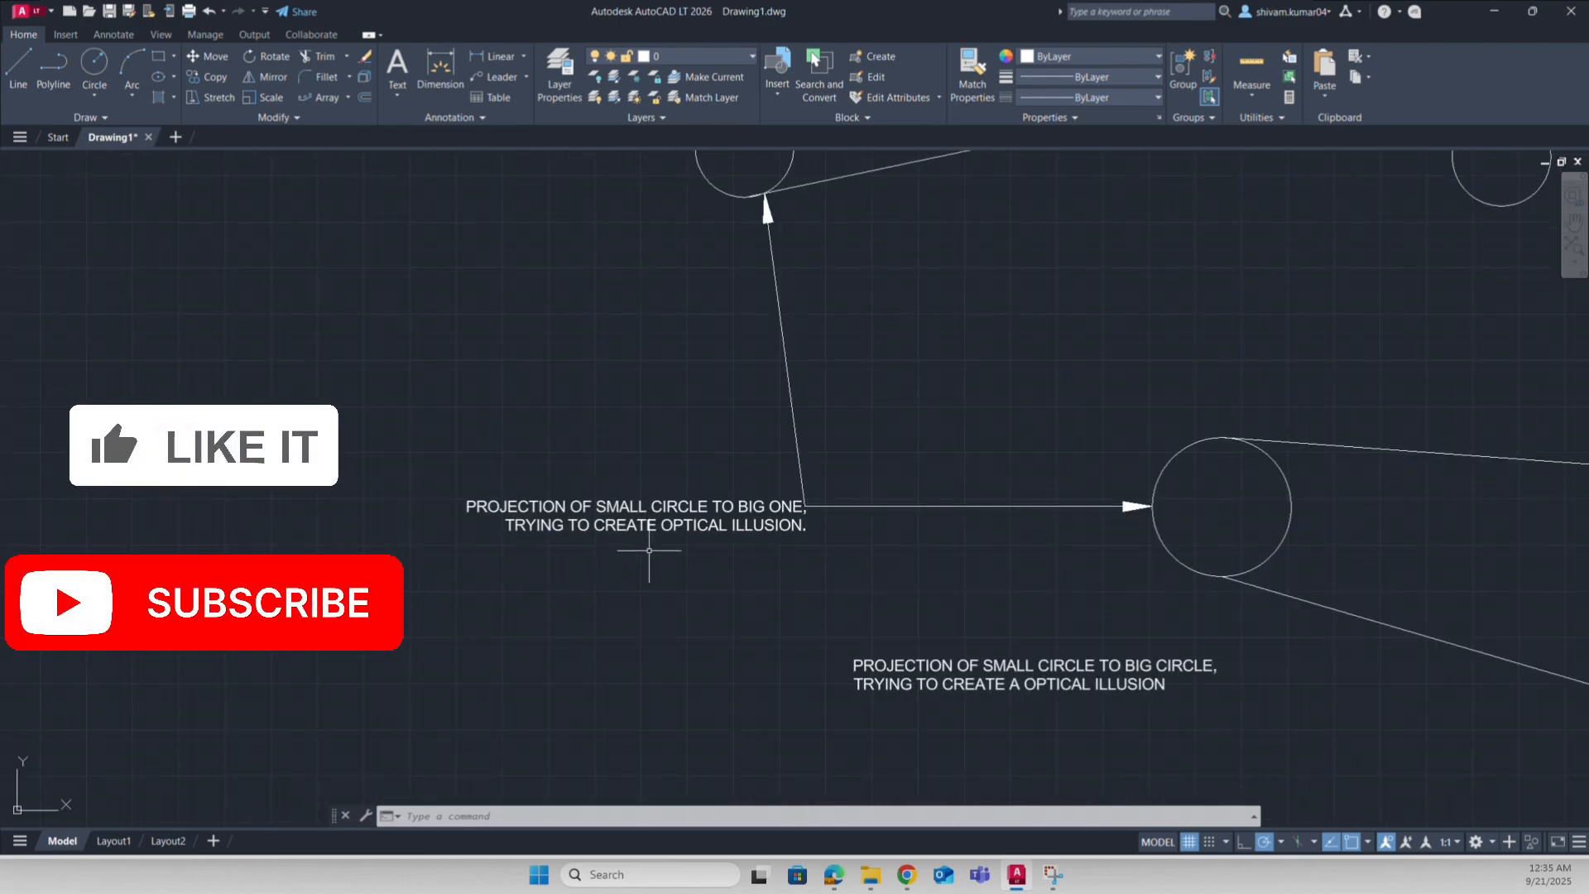
scroll(638, 576, "down", 5)
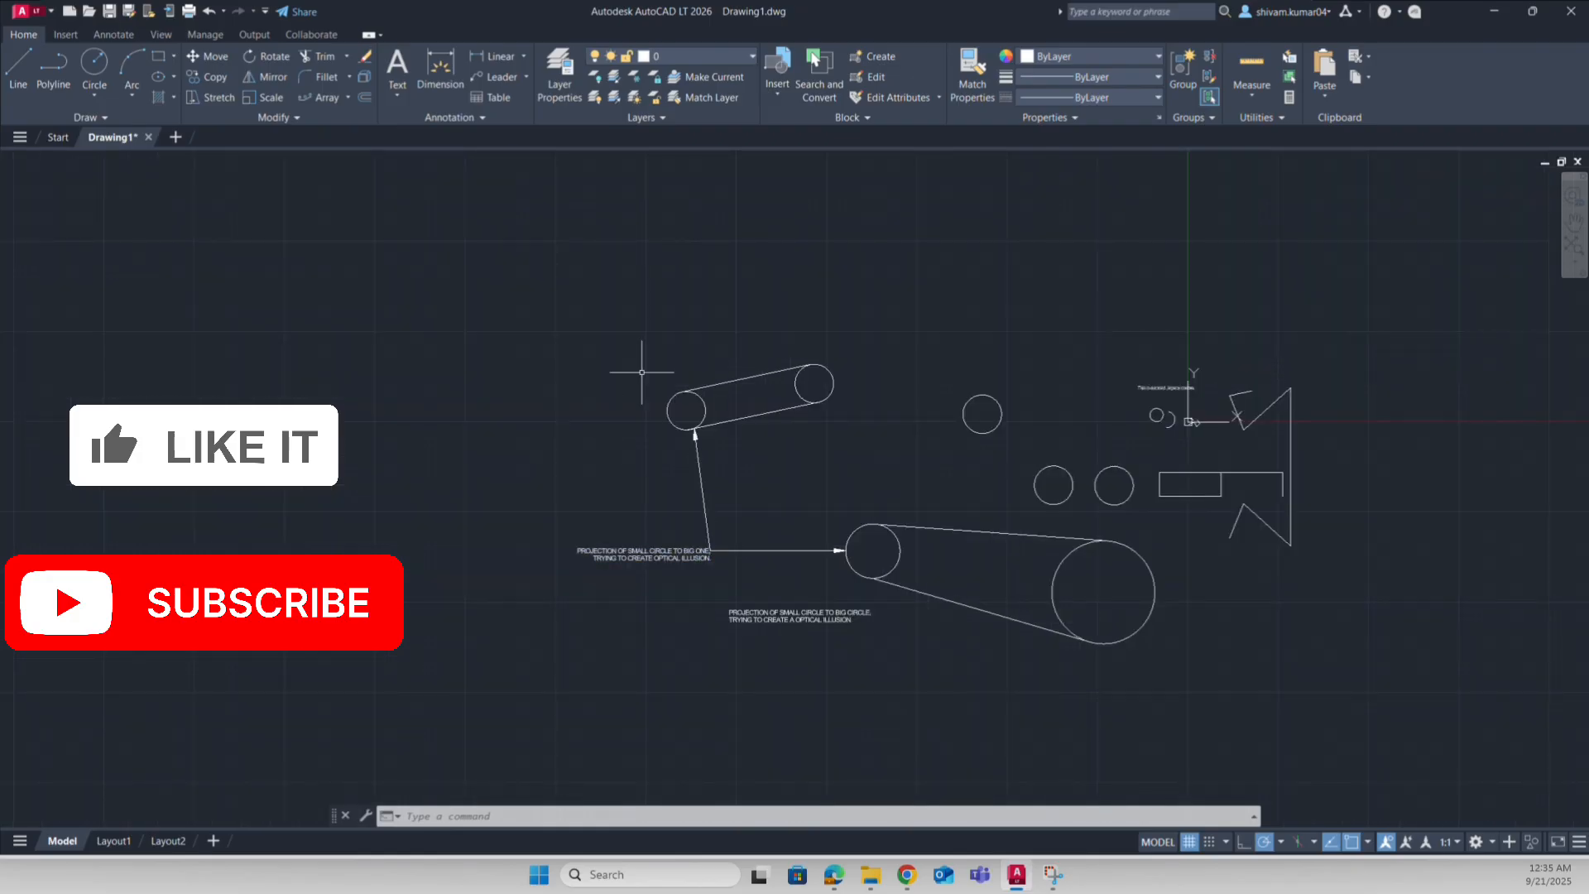